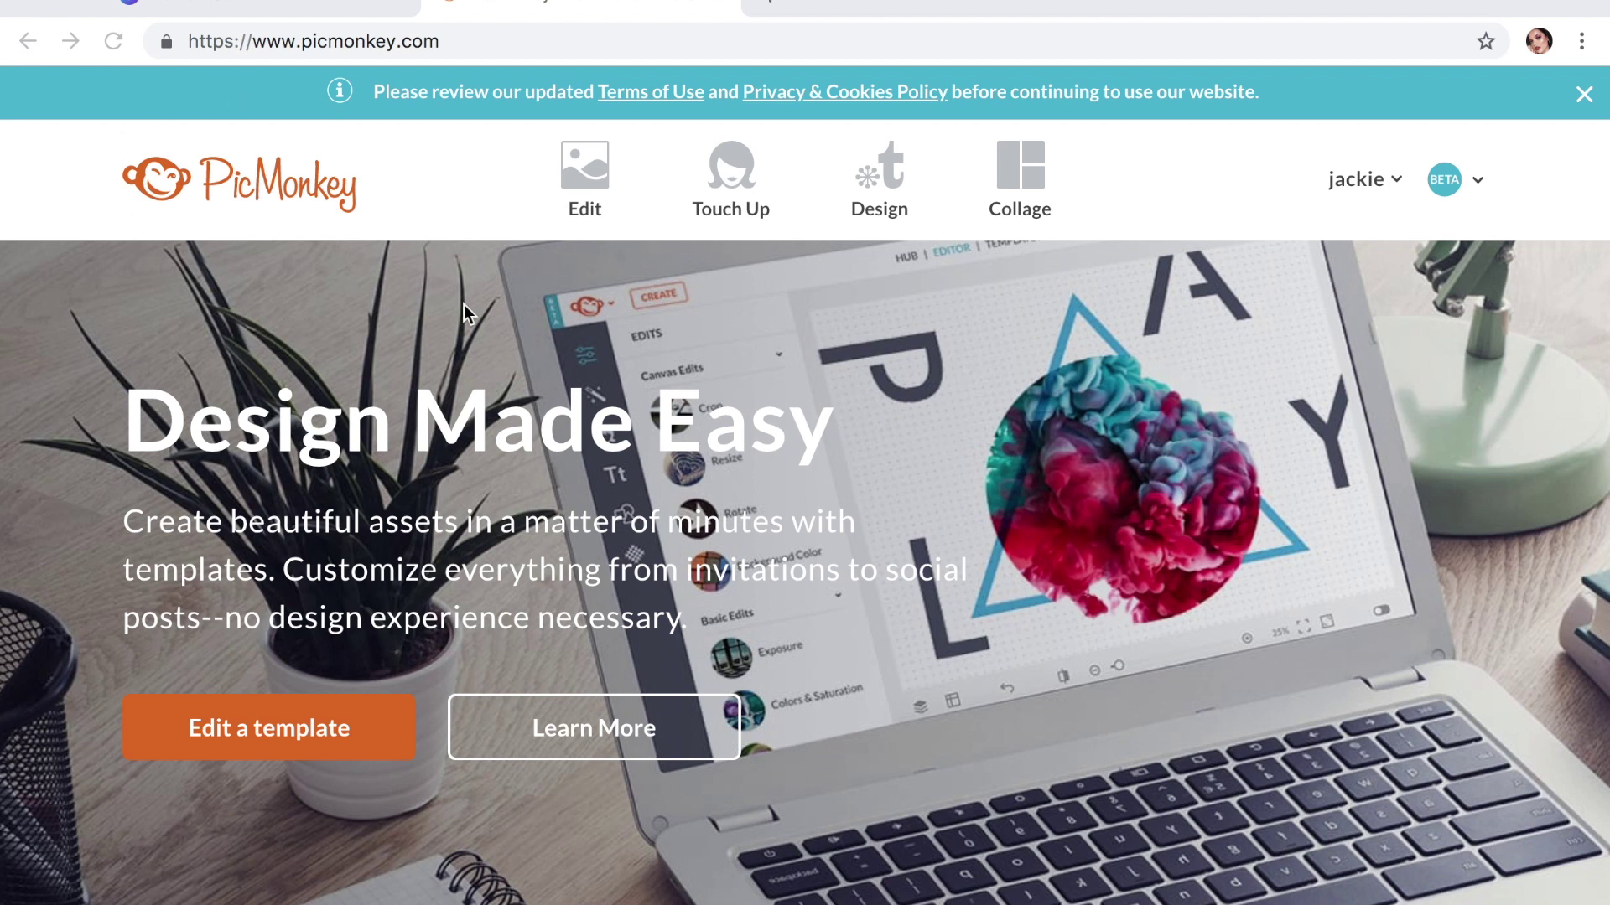
# - Browse the Edit, Touch Up, Design and Collage menu options
pyautogui.click(591, 188)
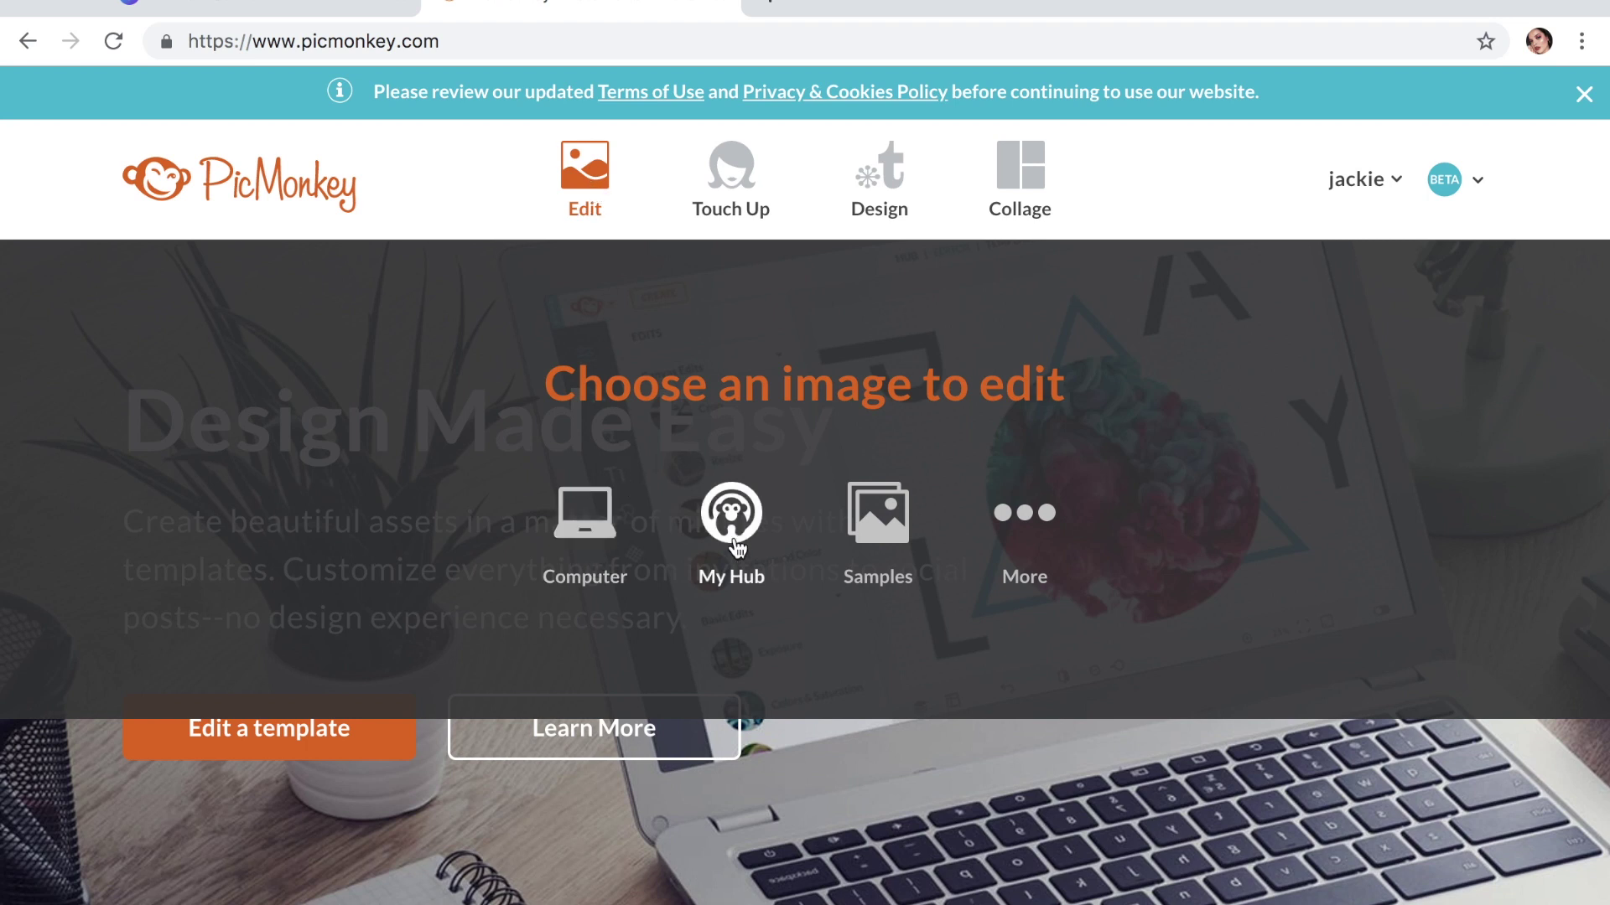
pyautogui.click(706, 177)
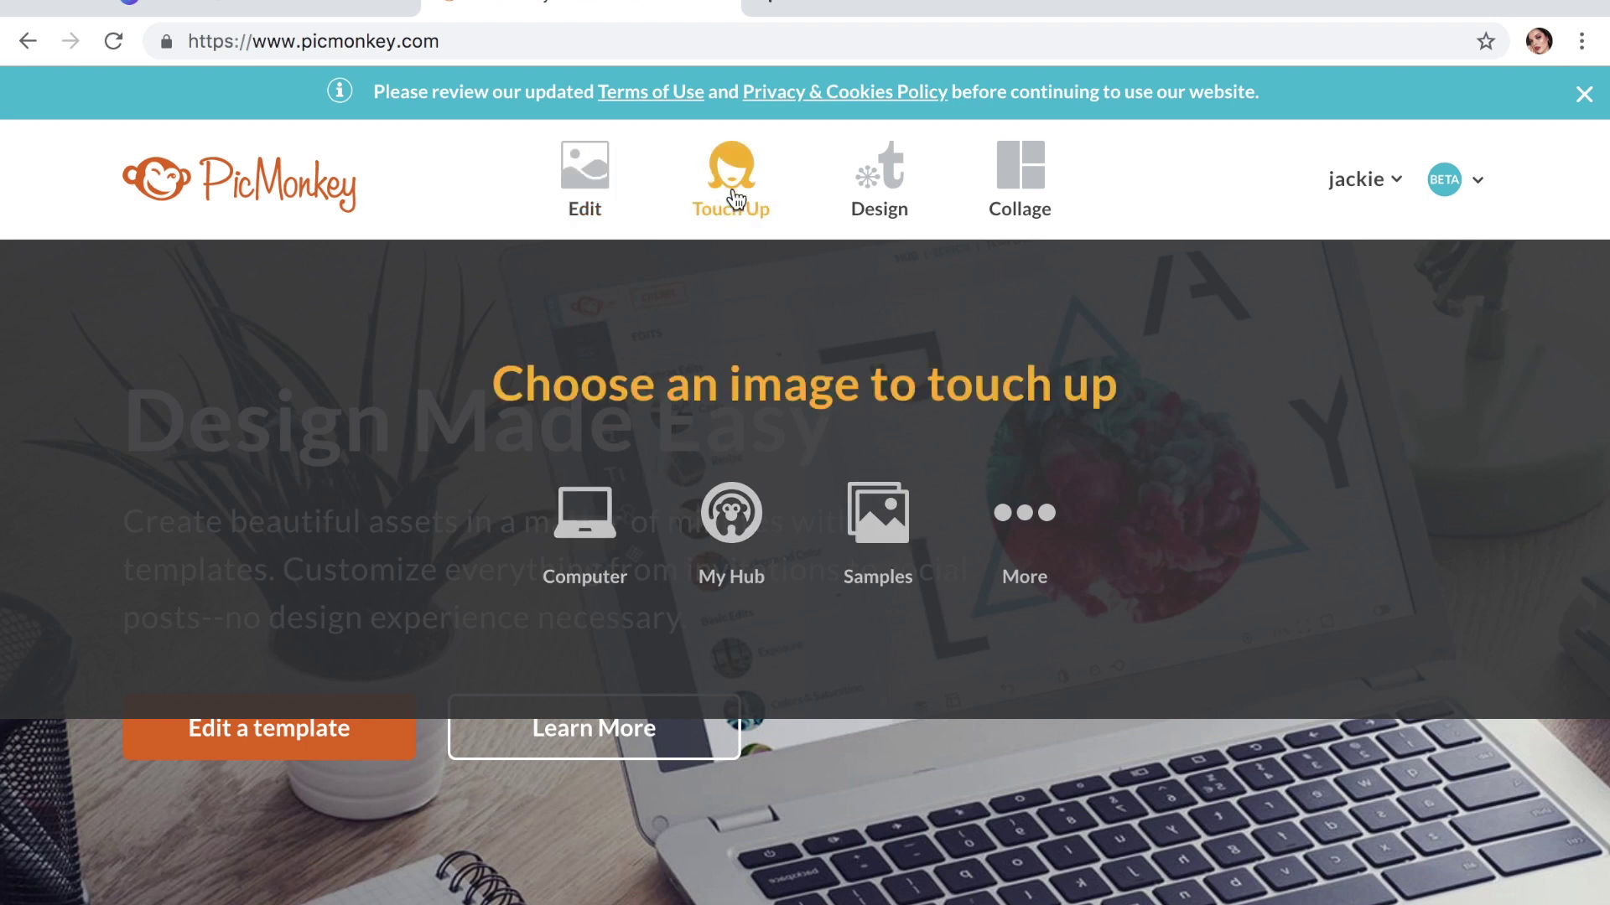
pyautogui.click(889, 202)
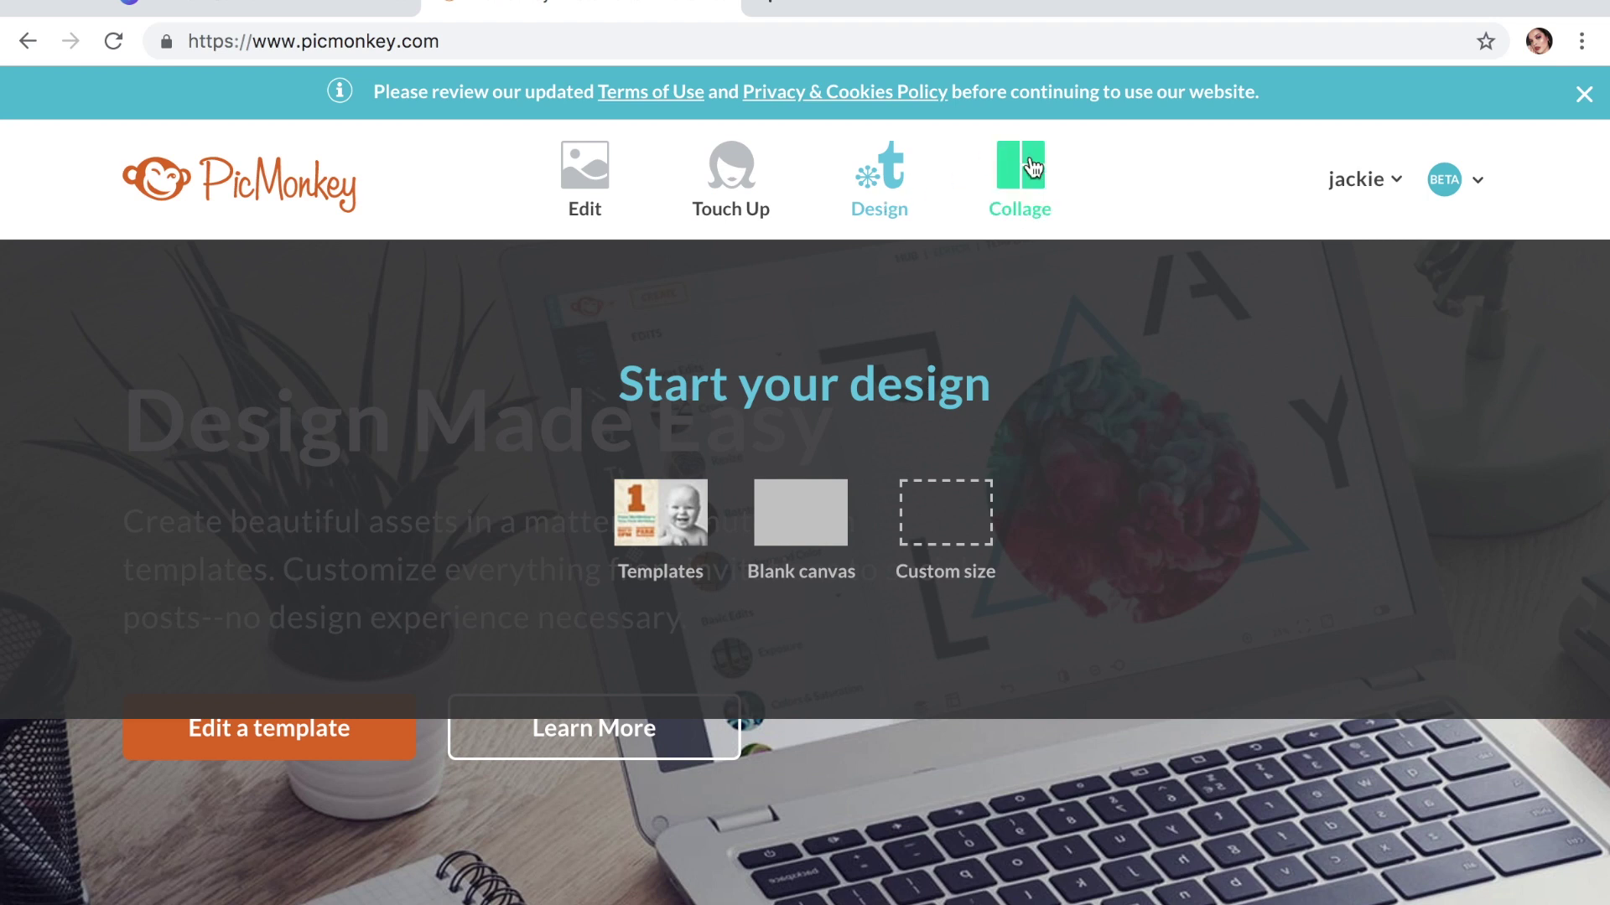
pyautogui.click(1050, 193)
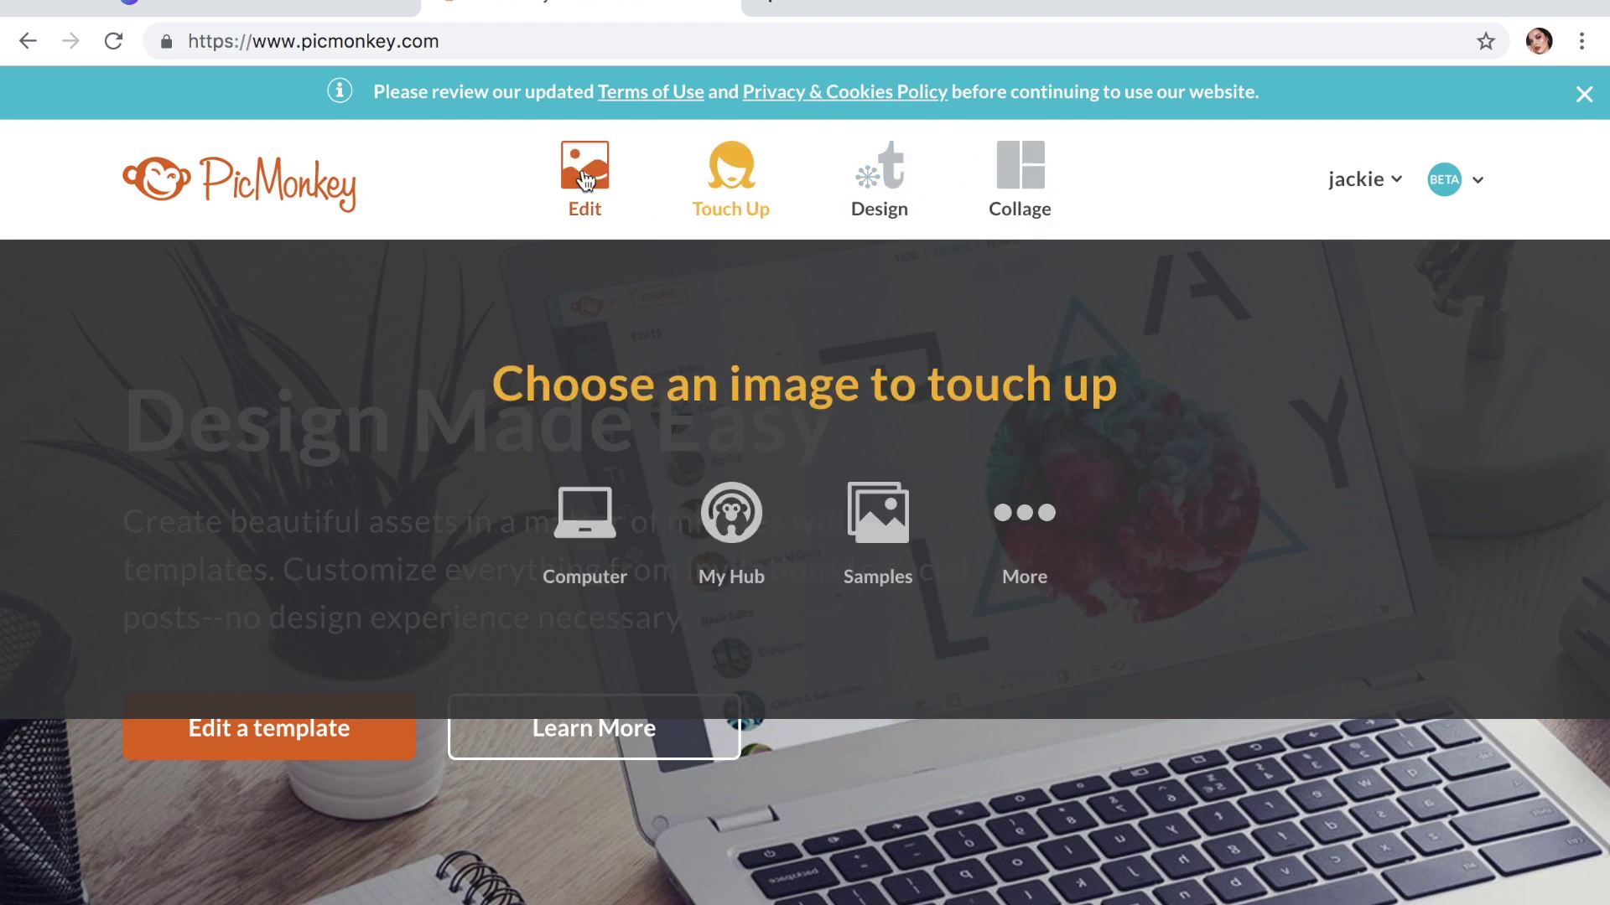
pyautogui.moveTo(584, 180)
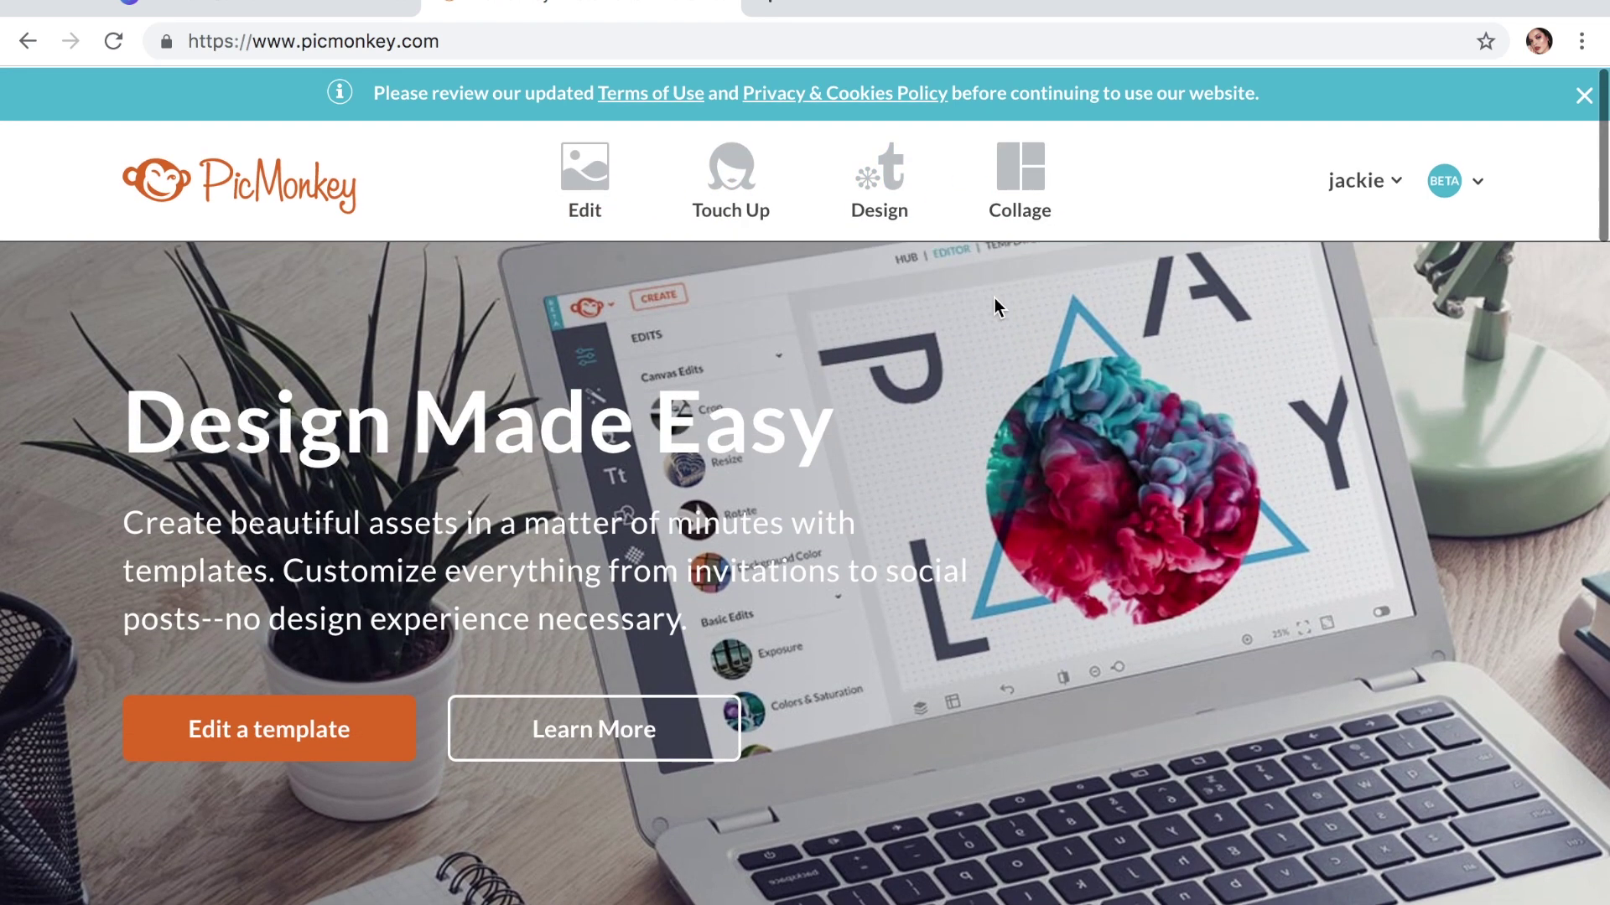
pyautogui.moveTo(889, 178)
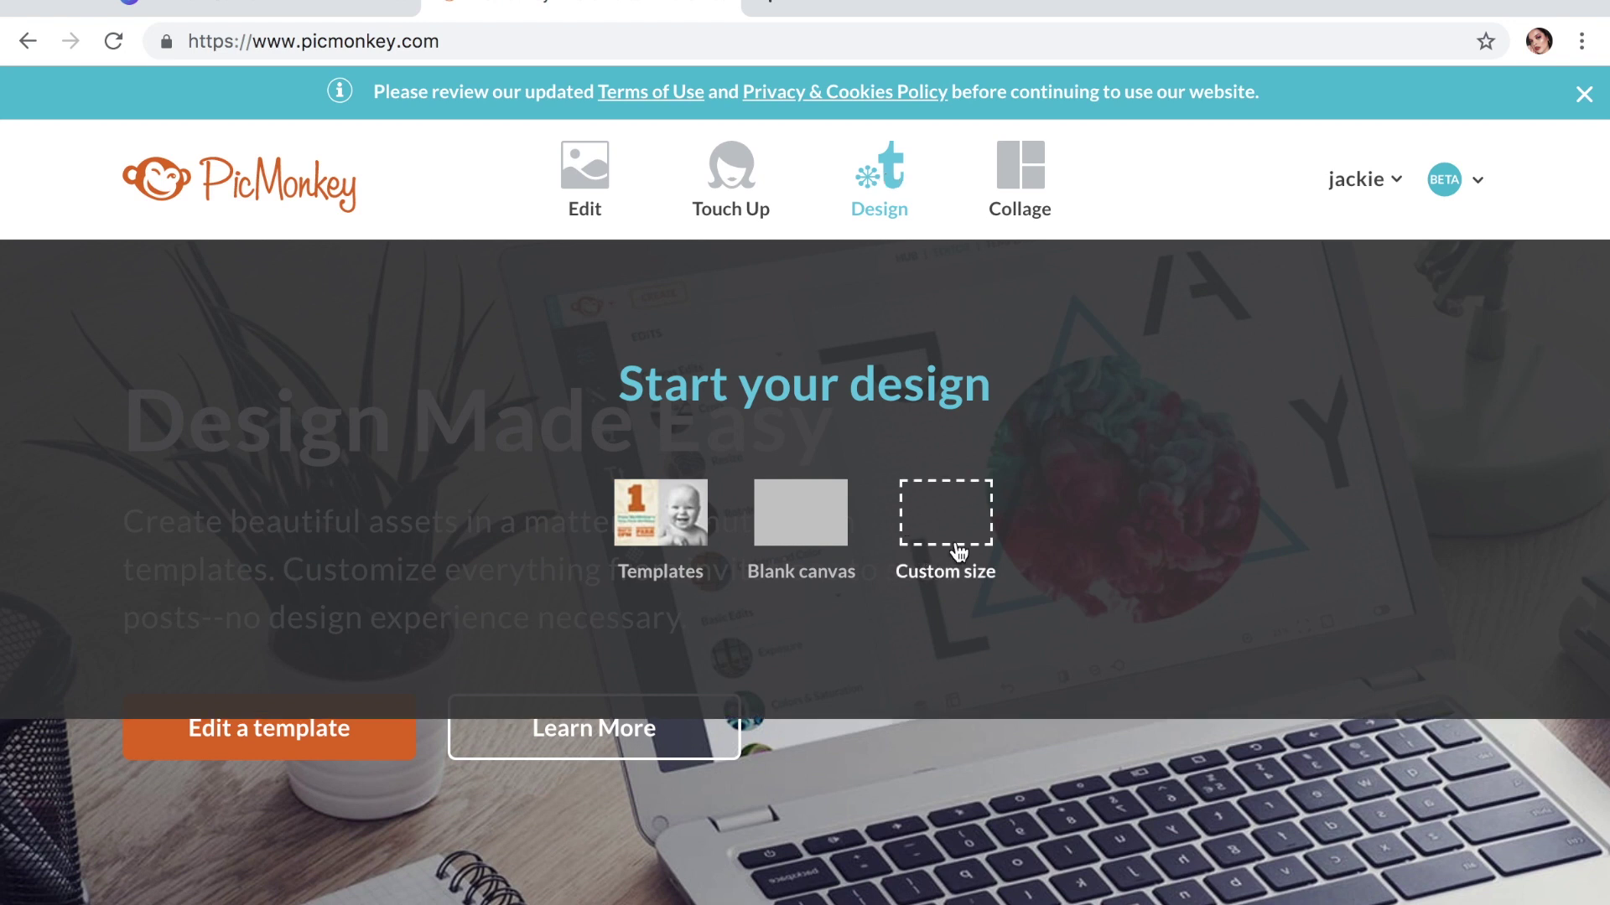
# - Create a custom-size blank canvas 1920 pixels wide by 1080 pixels high
pyautogui.click(950, 523)
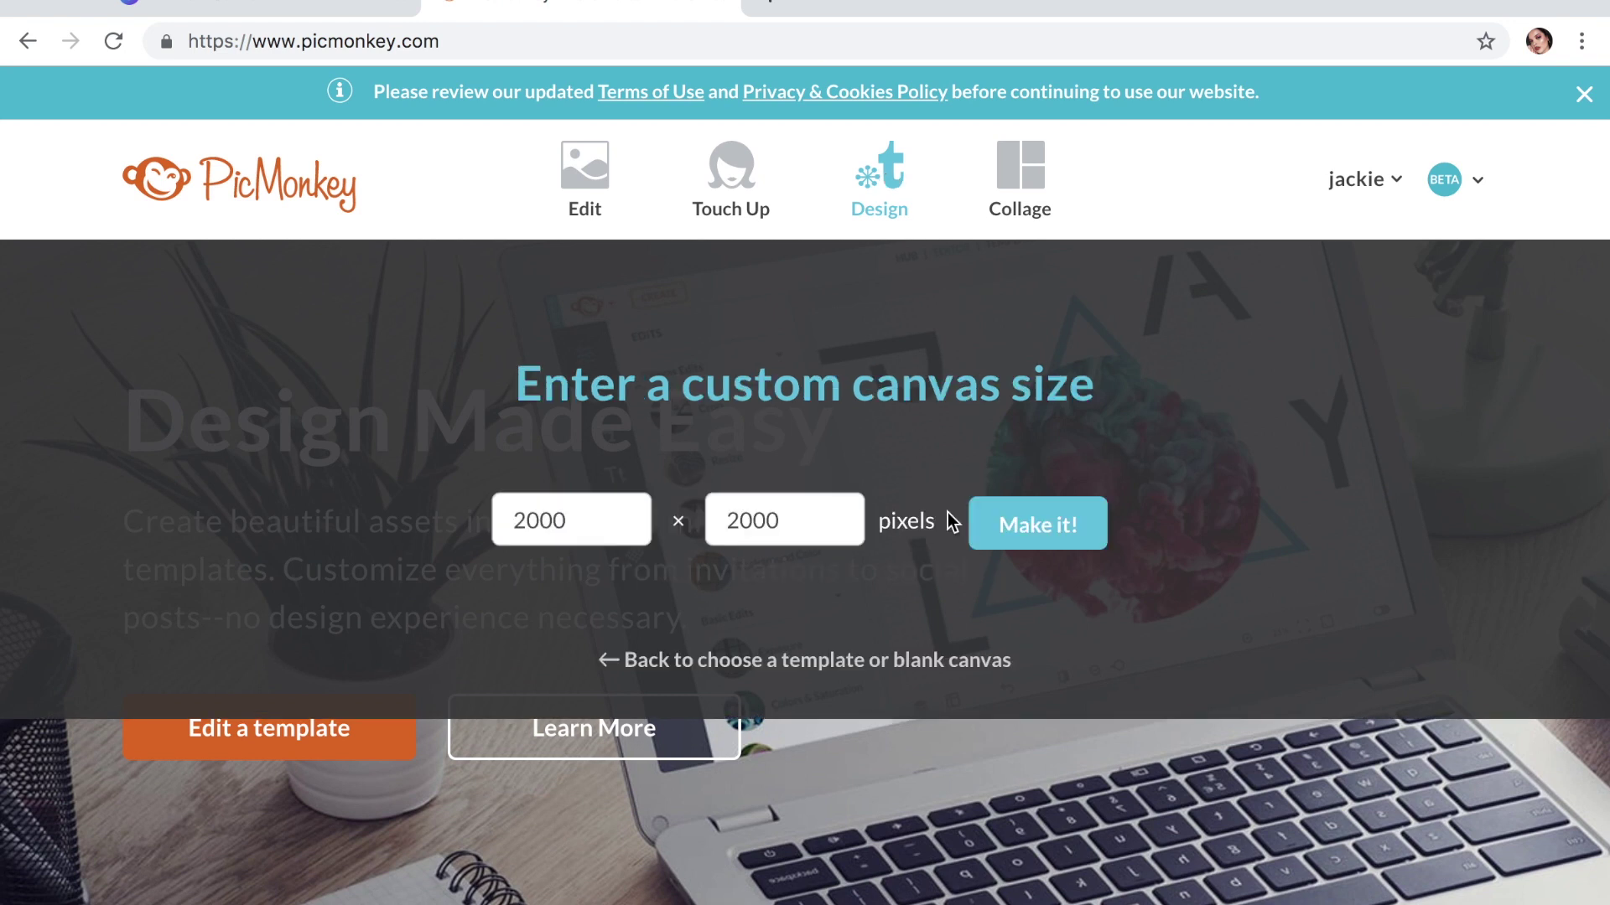
pyautogui.doubleClick(617, 521)
pyautogui.write('19')
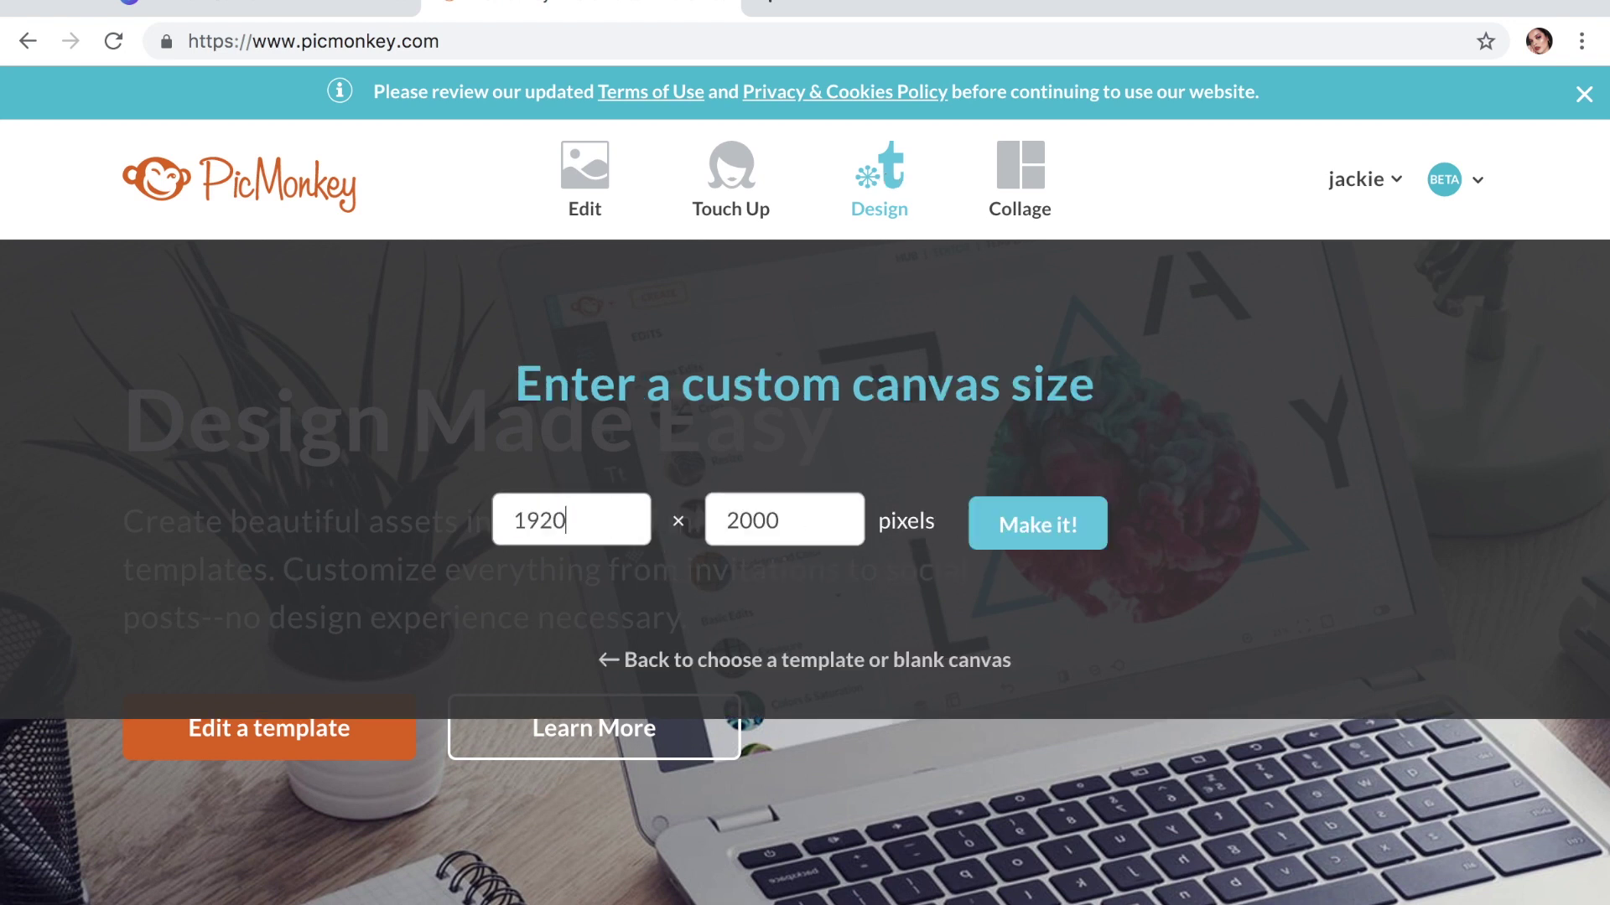
pyautogui.doubleClick(754, 513)
pyautogui.write('108')
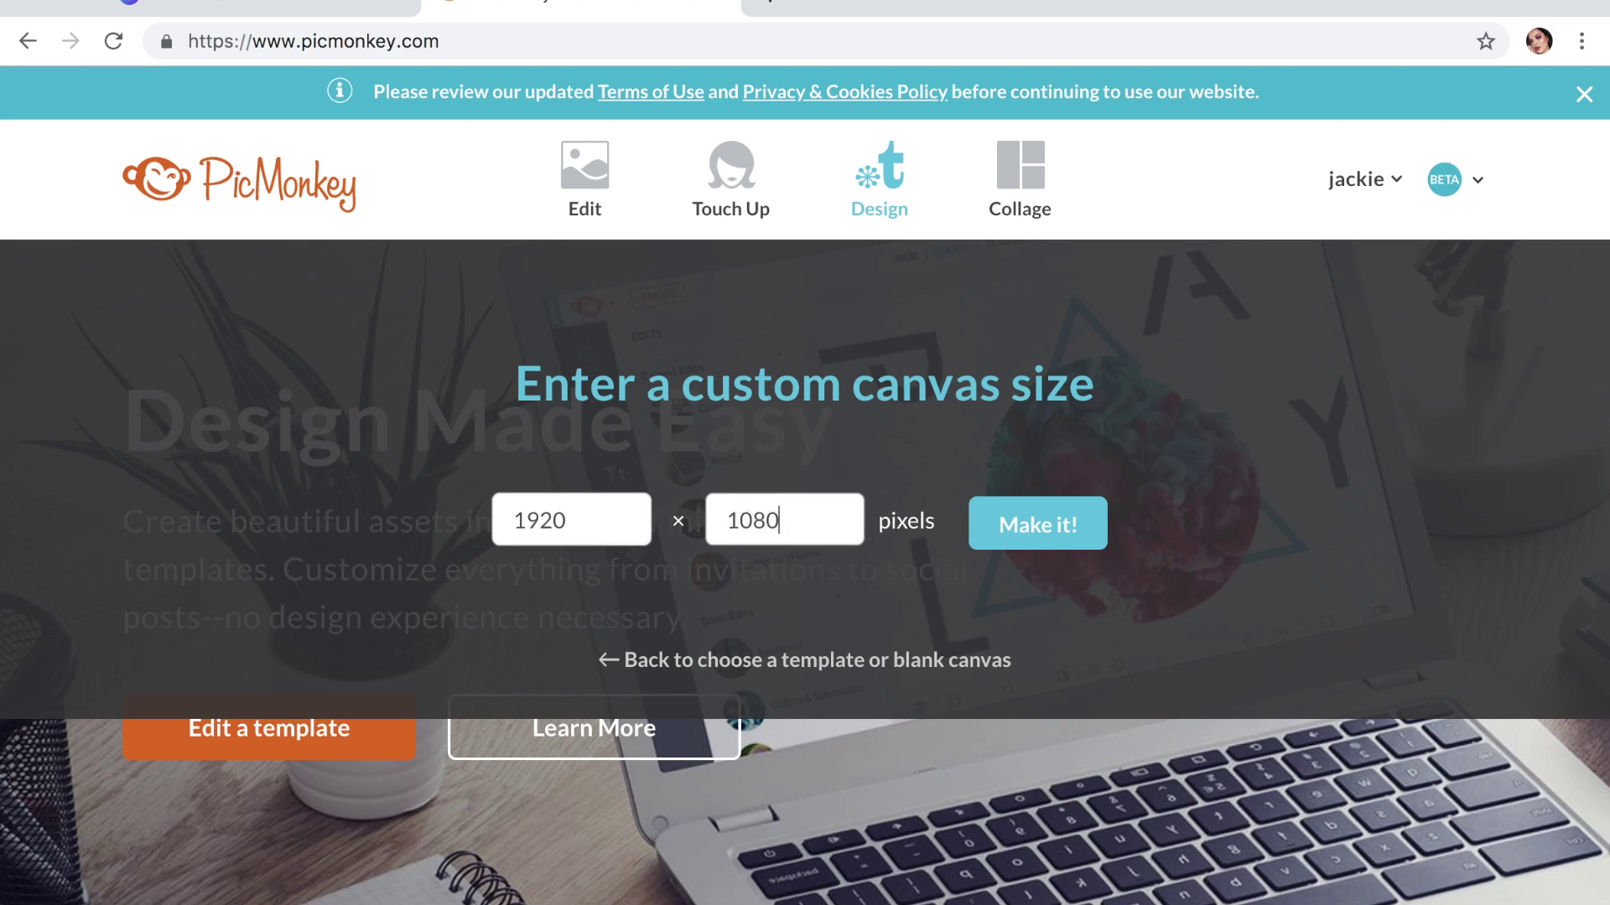
pyautogui.click(1017, 528)
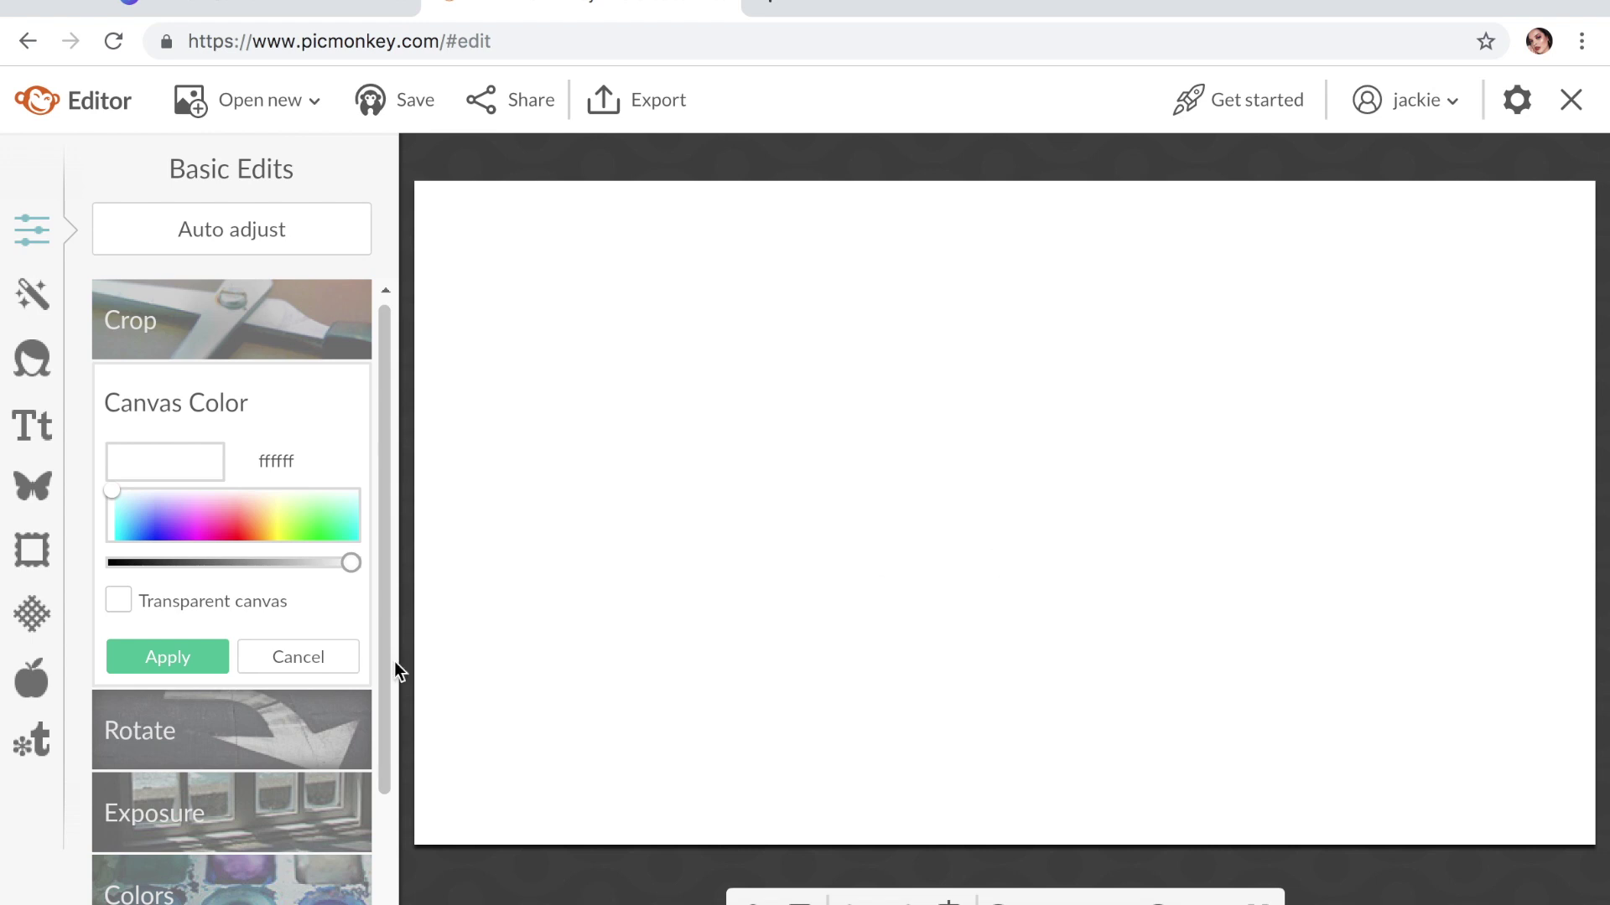
# - Collapse Canvas Color, start adding a graphic from My computer, then go to the Canva tab
pyautogui.click(317, 664)
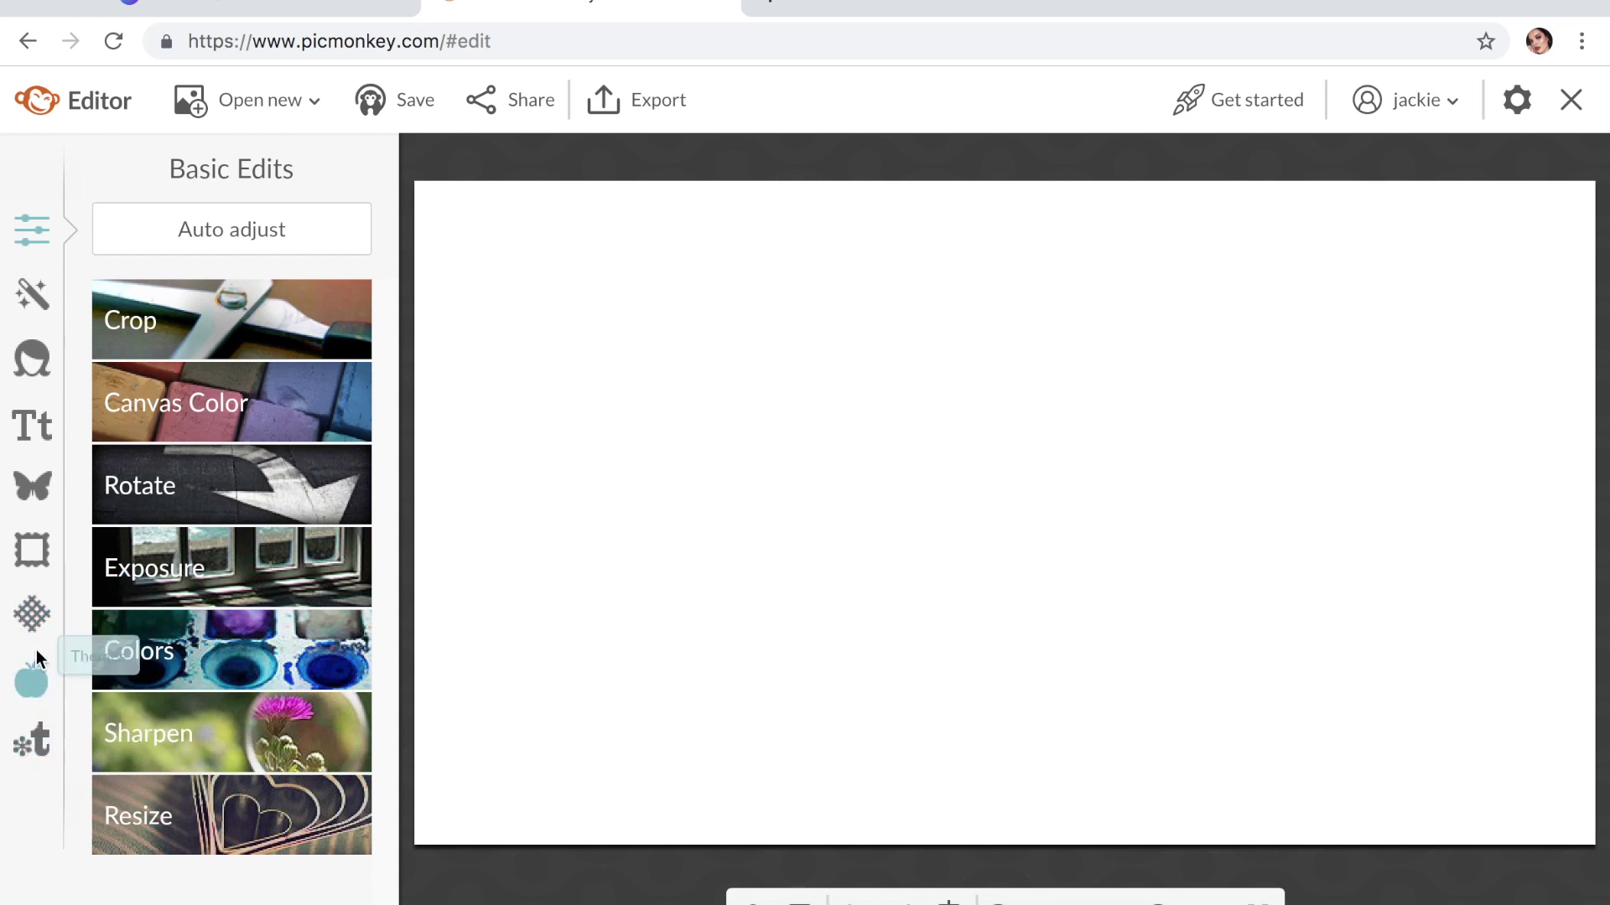
pyautogui.click(25, 500)
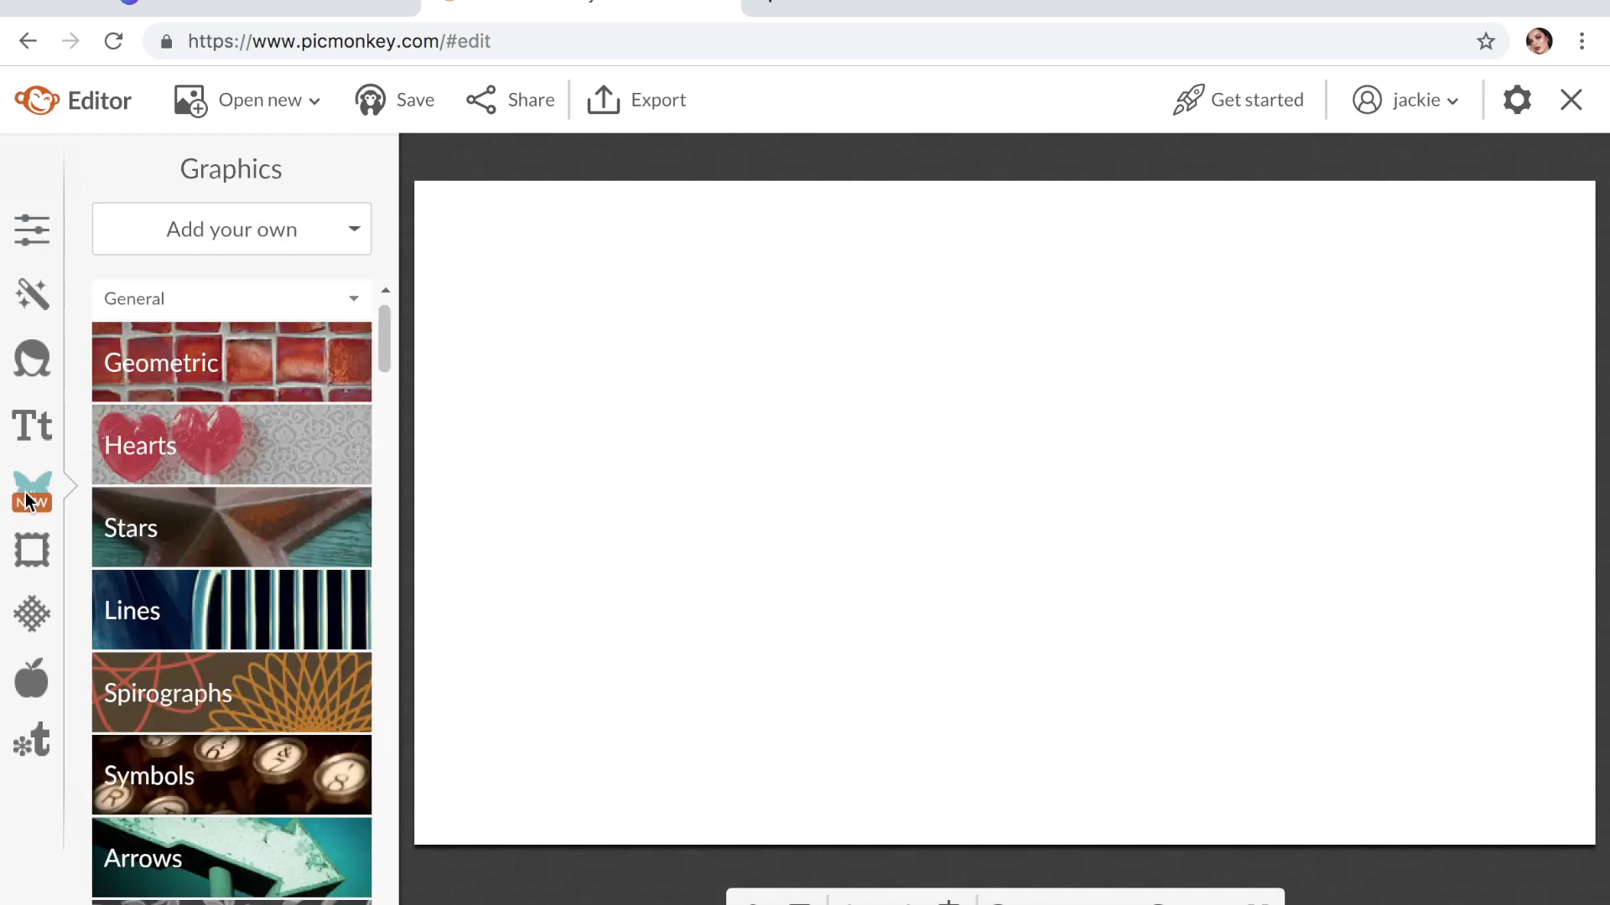
pyautogui.click(219, 229)
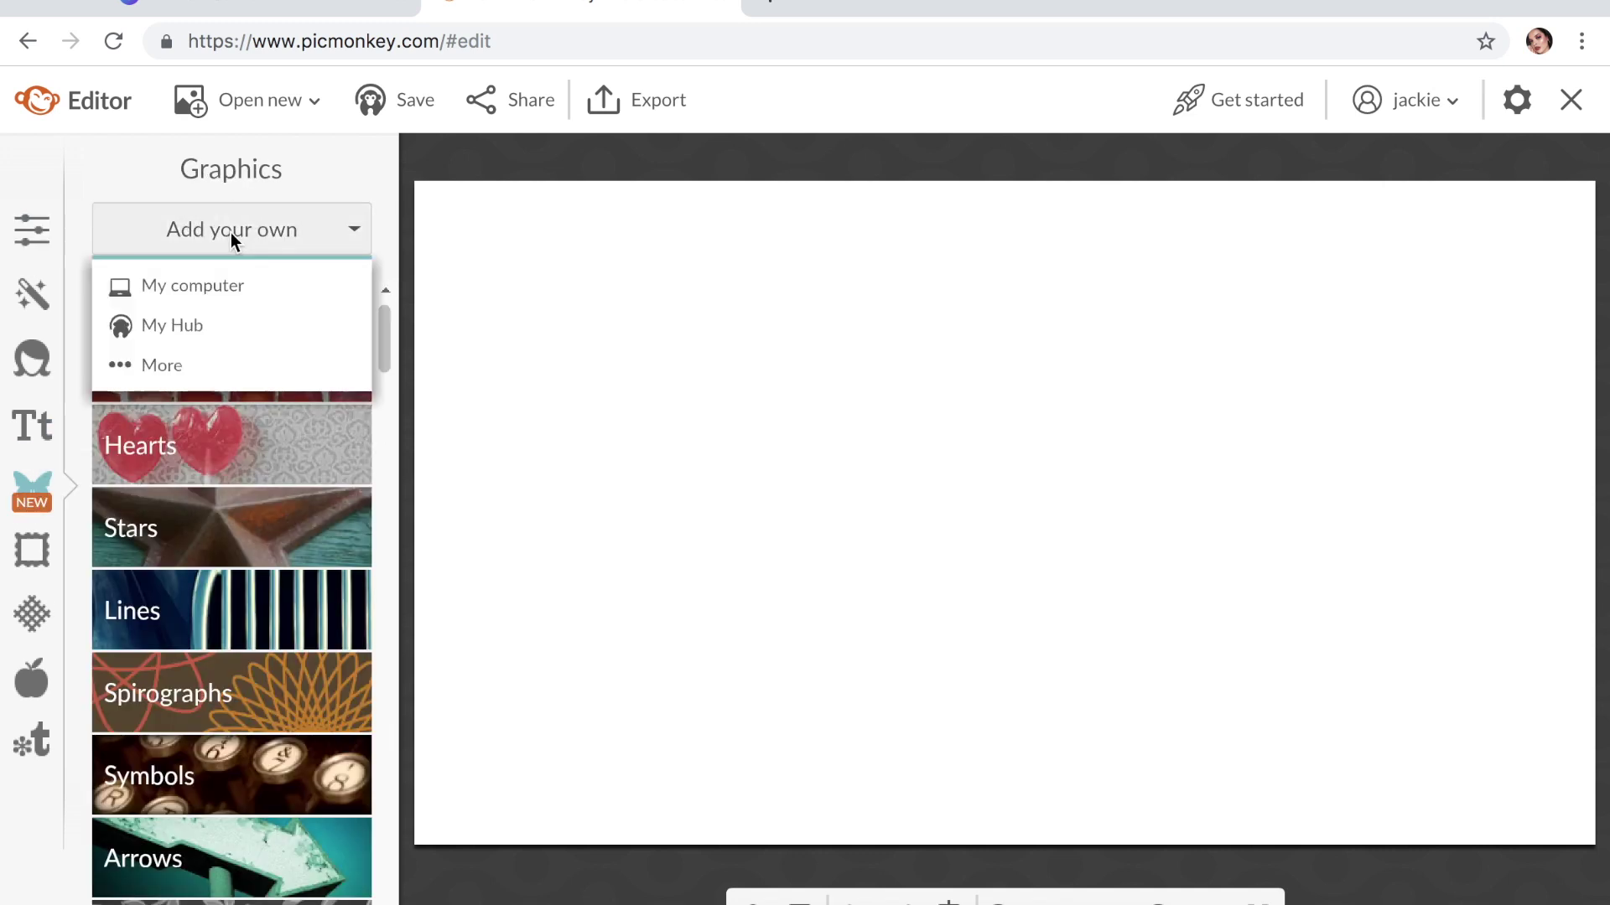
pyautogui.click(209, 286)
pyautogui.hotkey('ctrl', 'shift', 'Tab')
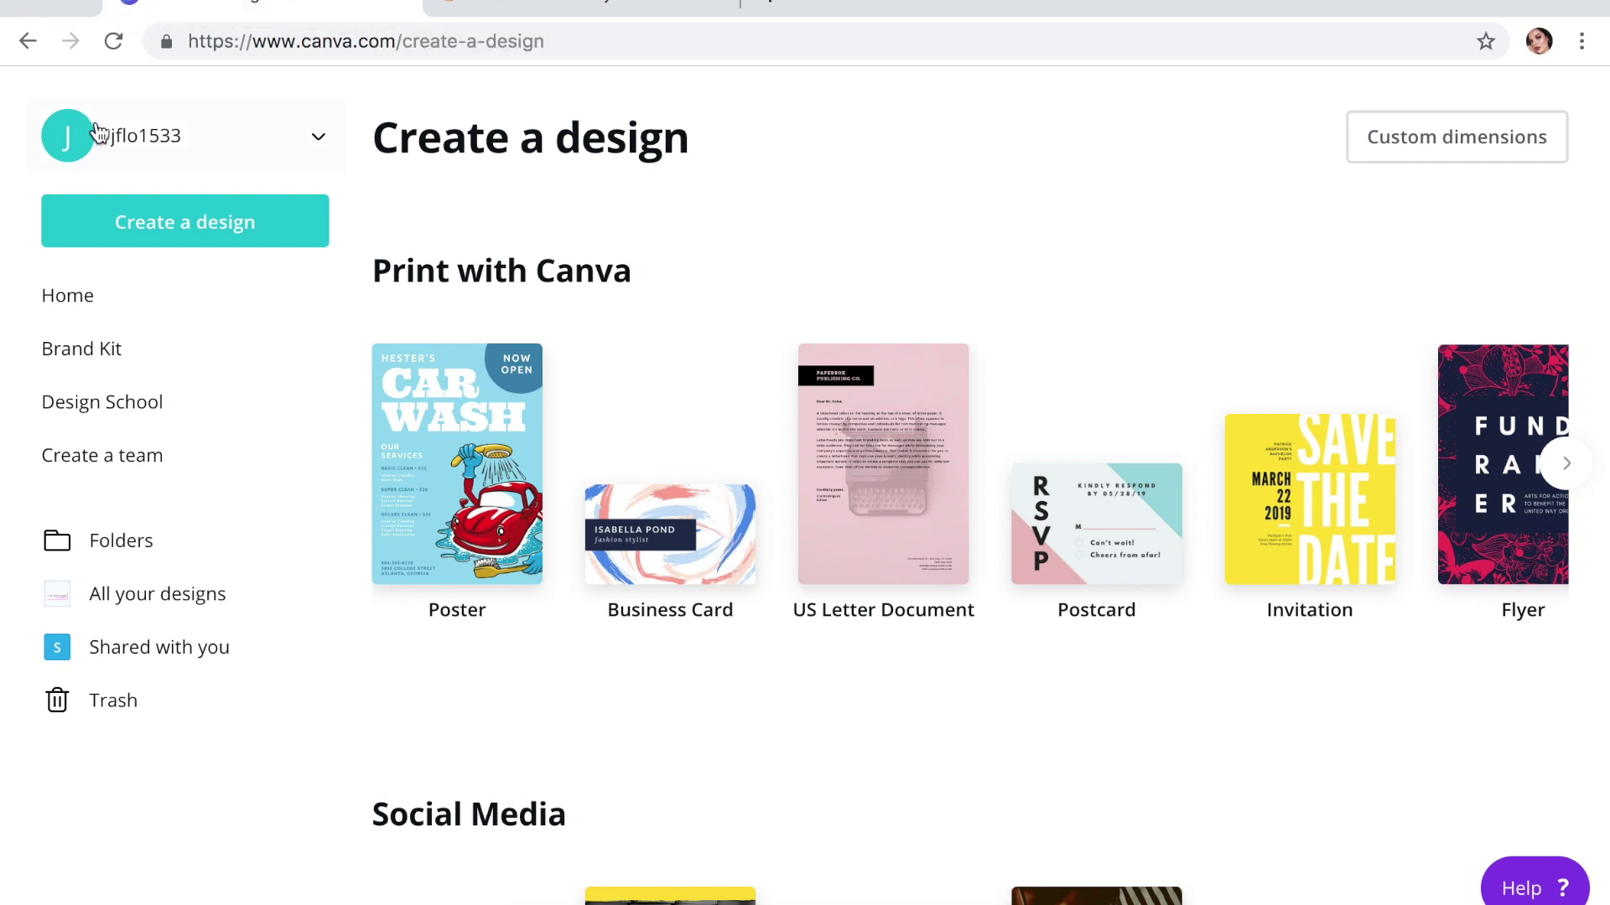
# - Pick the YouTube Thumbnail format from the Social Media designs to start a new design
pyautogui.click(190, 239)
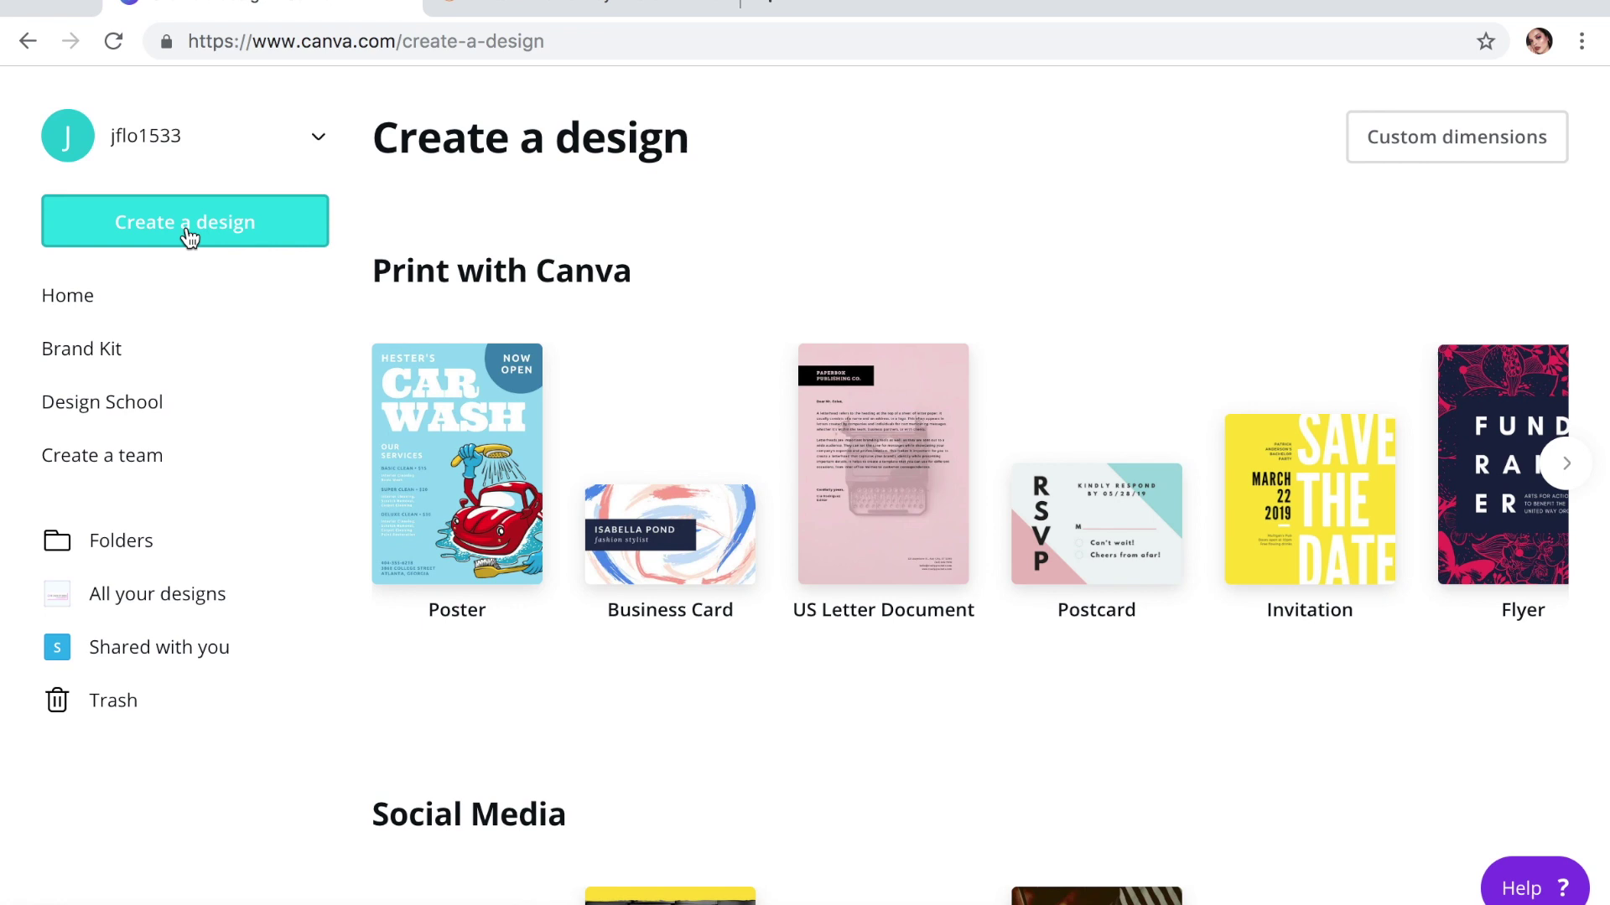
pyautogui.scroll(-7, 366, 339)
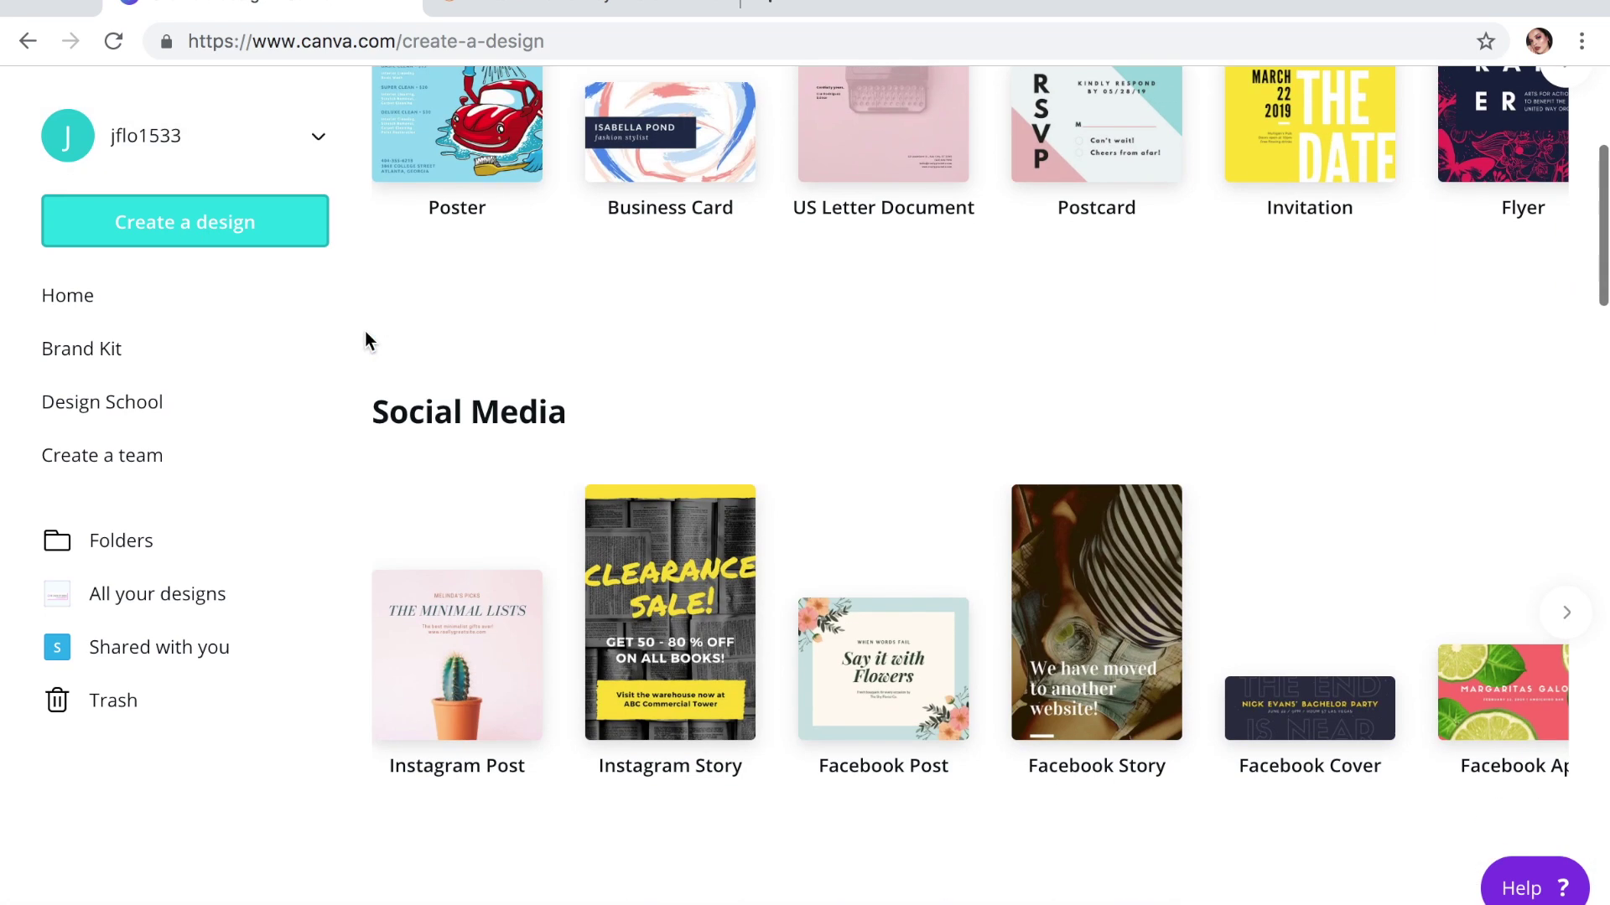
pyautogui.scroll(-2, 366, 339)
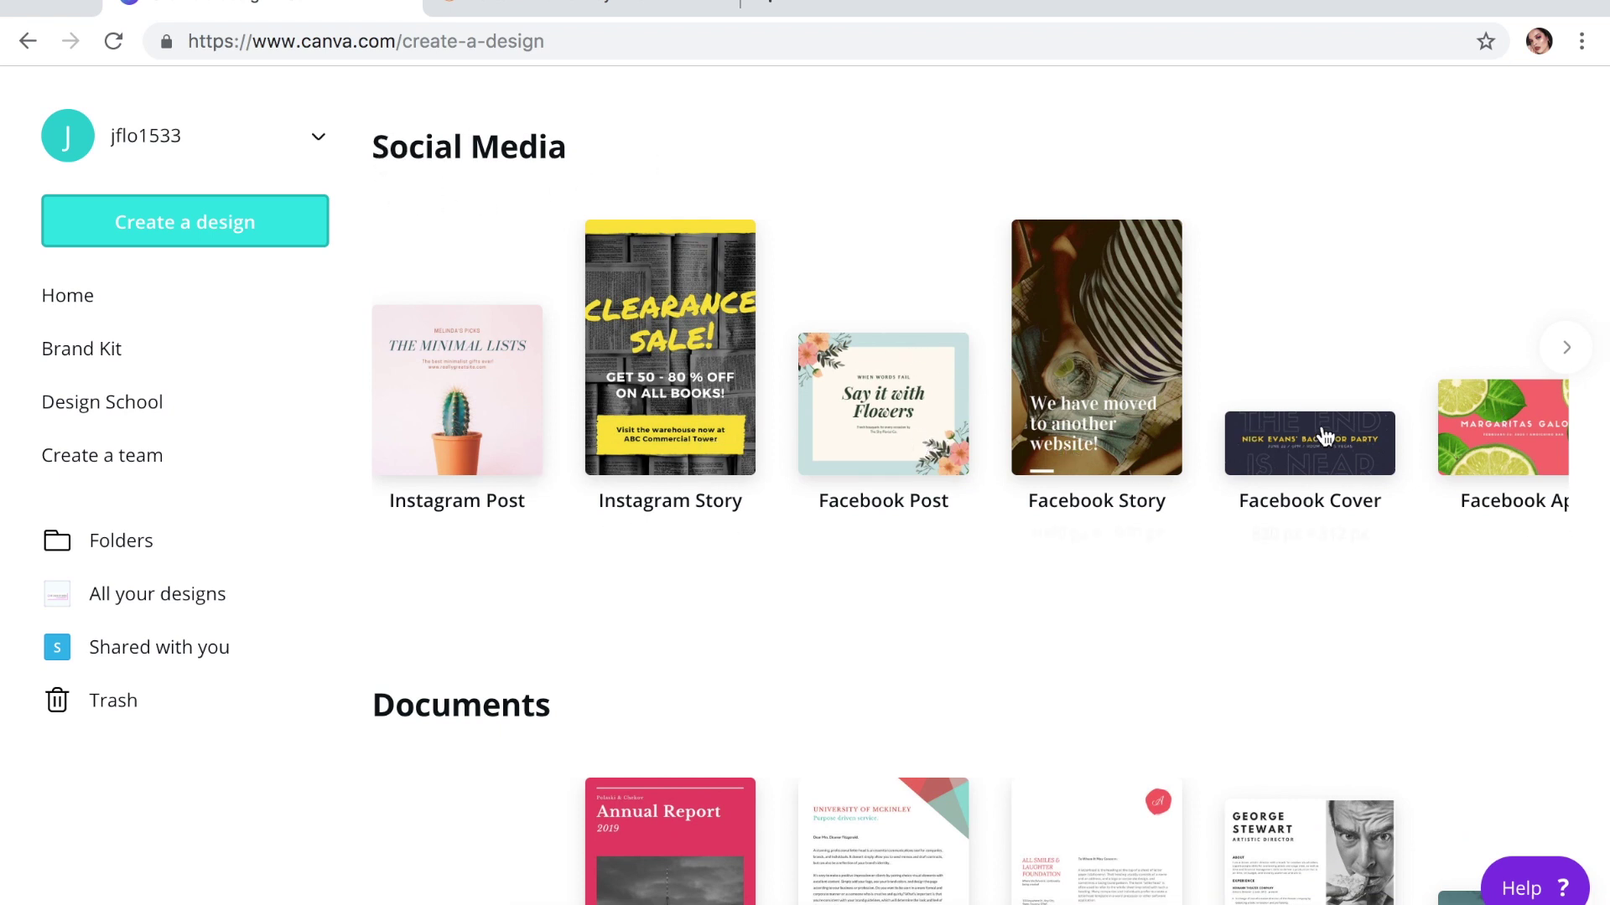
pyautogui.click(1579, 359)
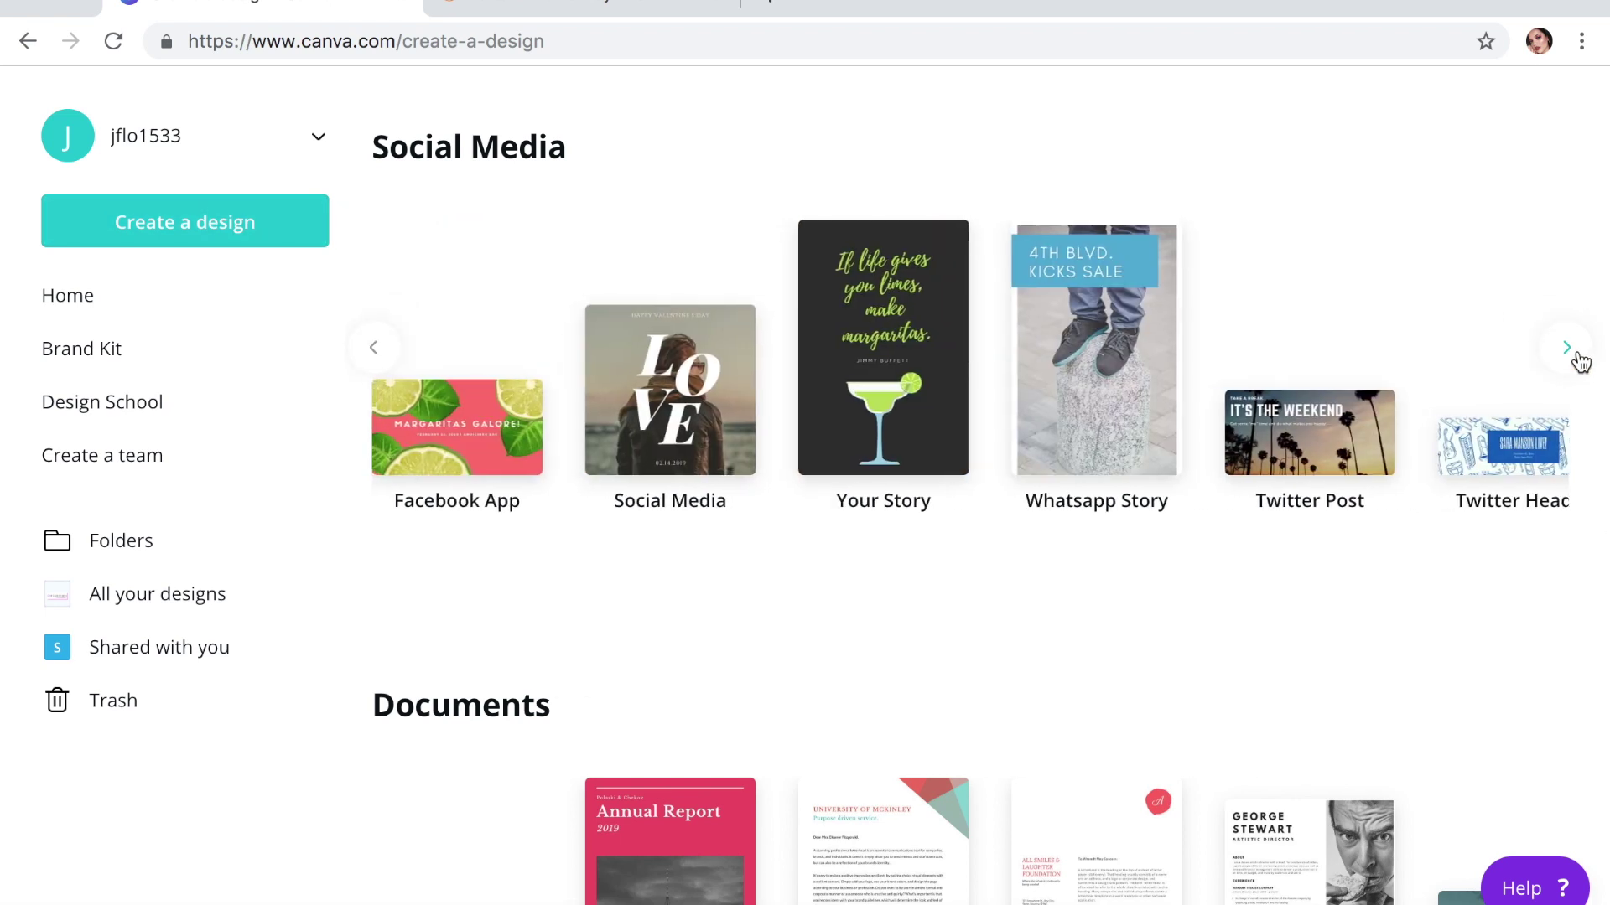
pyautogui.click(1561, 350)
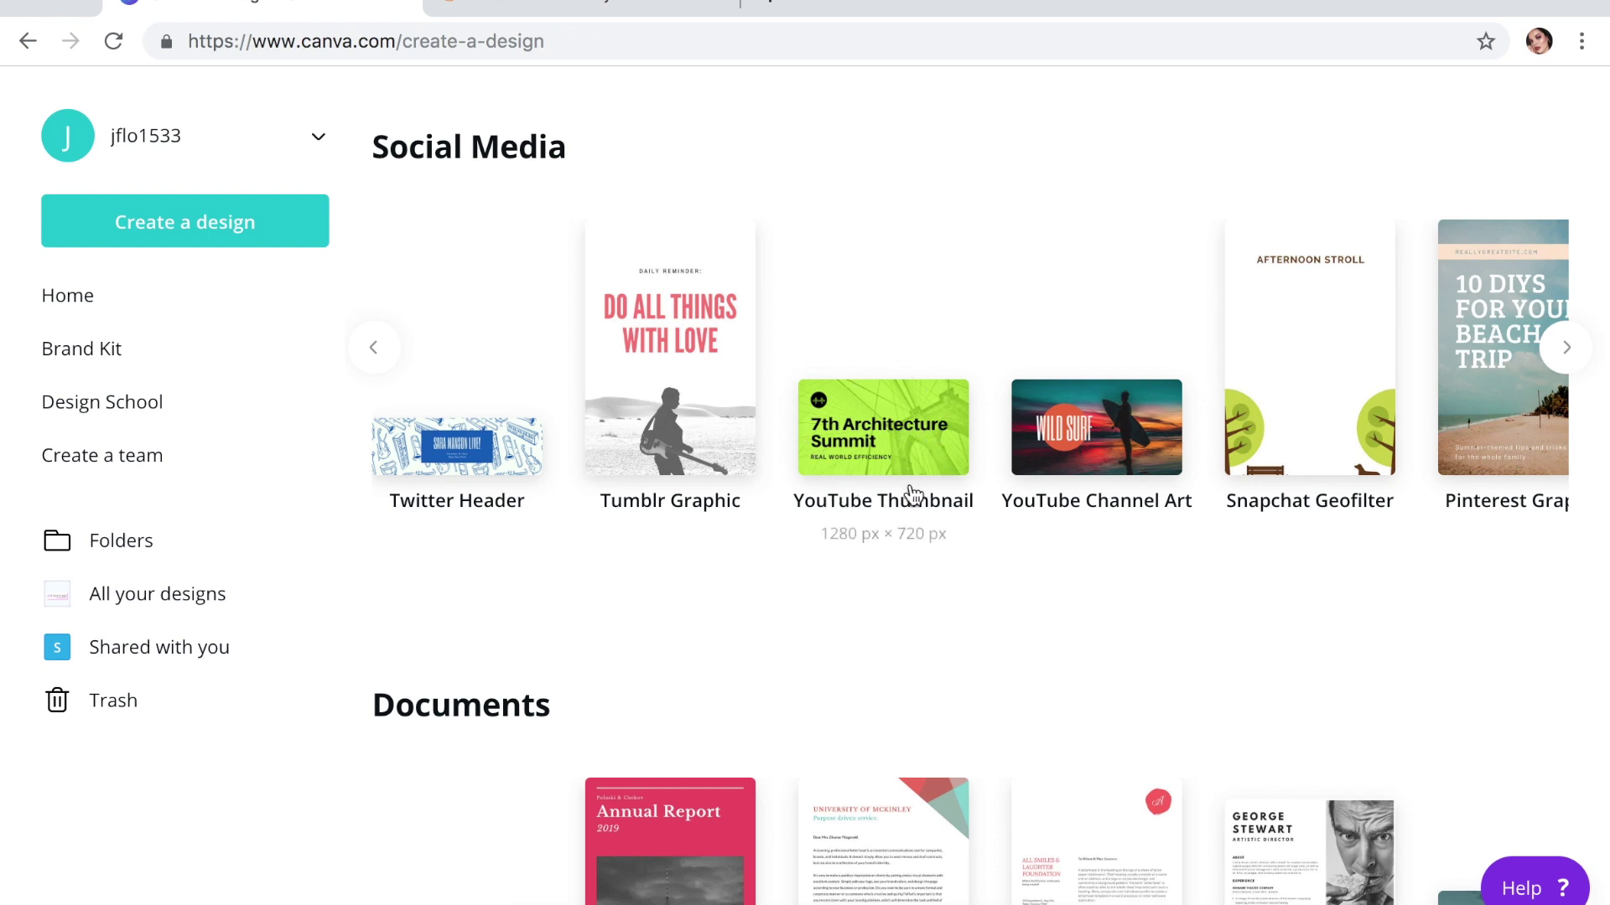
pyautogui.click(899, 417)
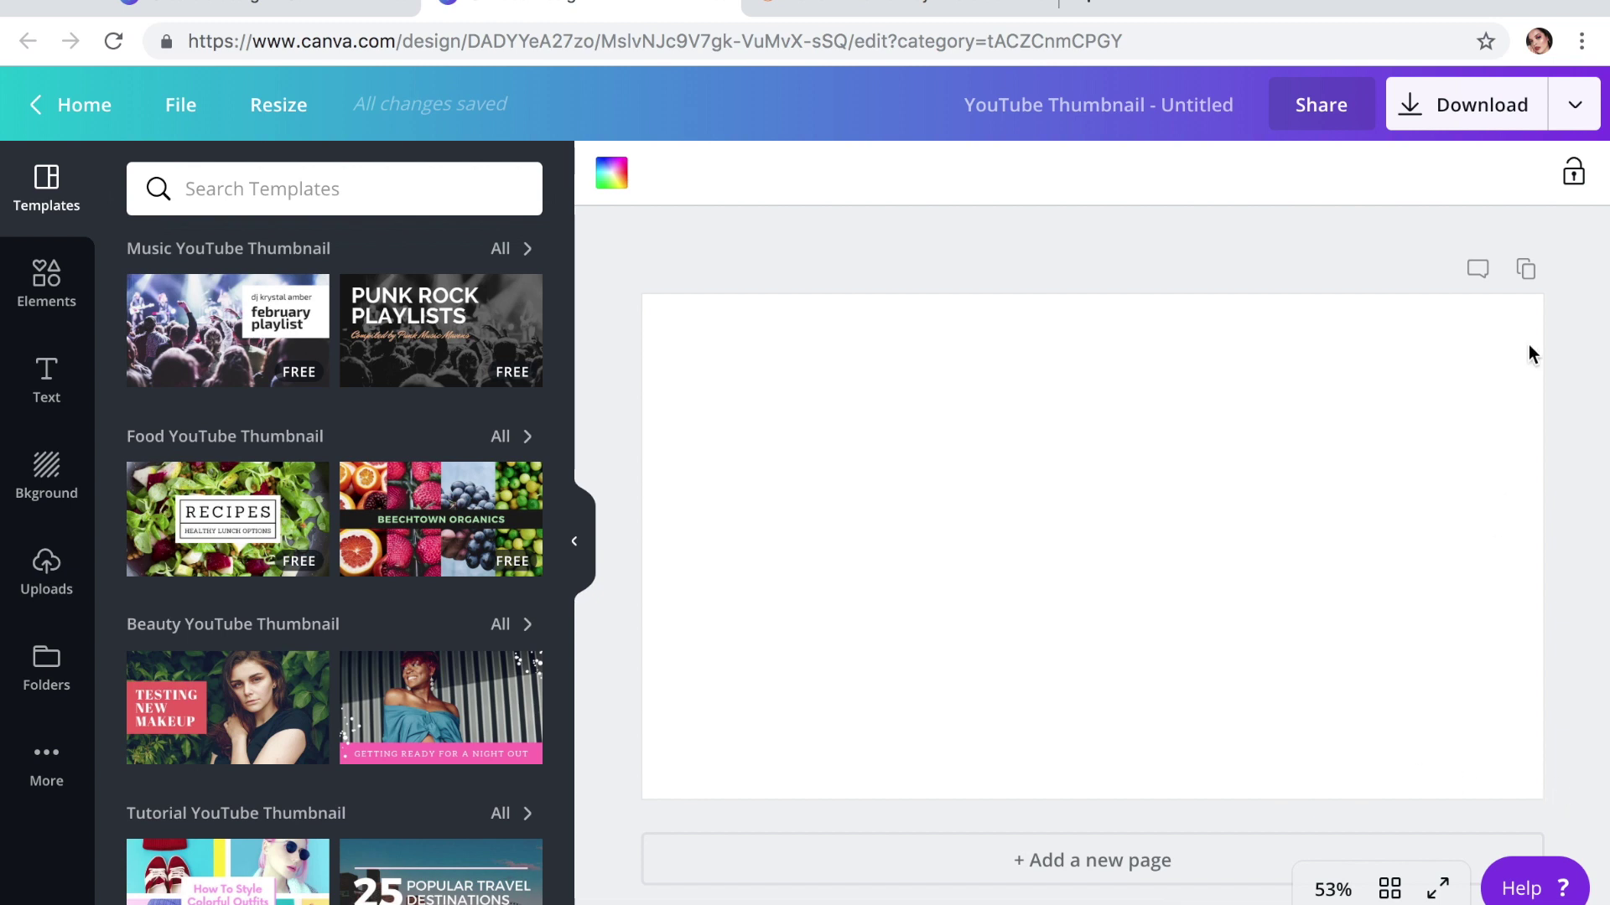
# - Apply the pink Getting Ready for a Night Out beauty template and check its watermark-removal offer
pyautogui.scroll(-3, 329, 393)
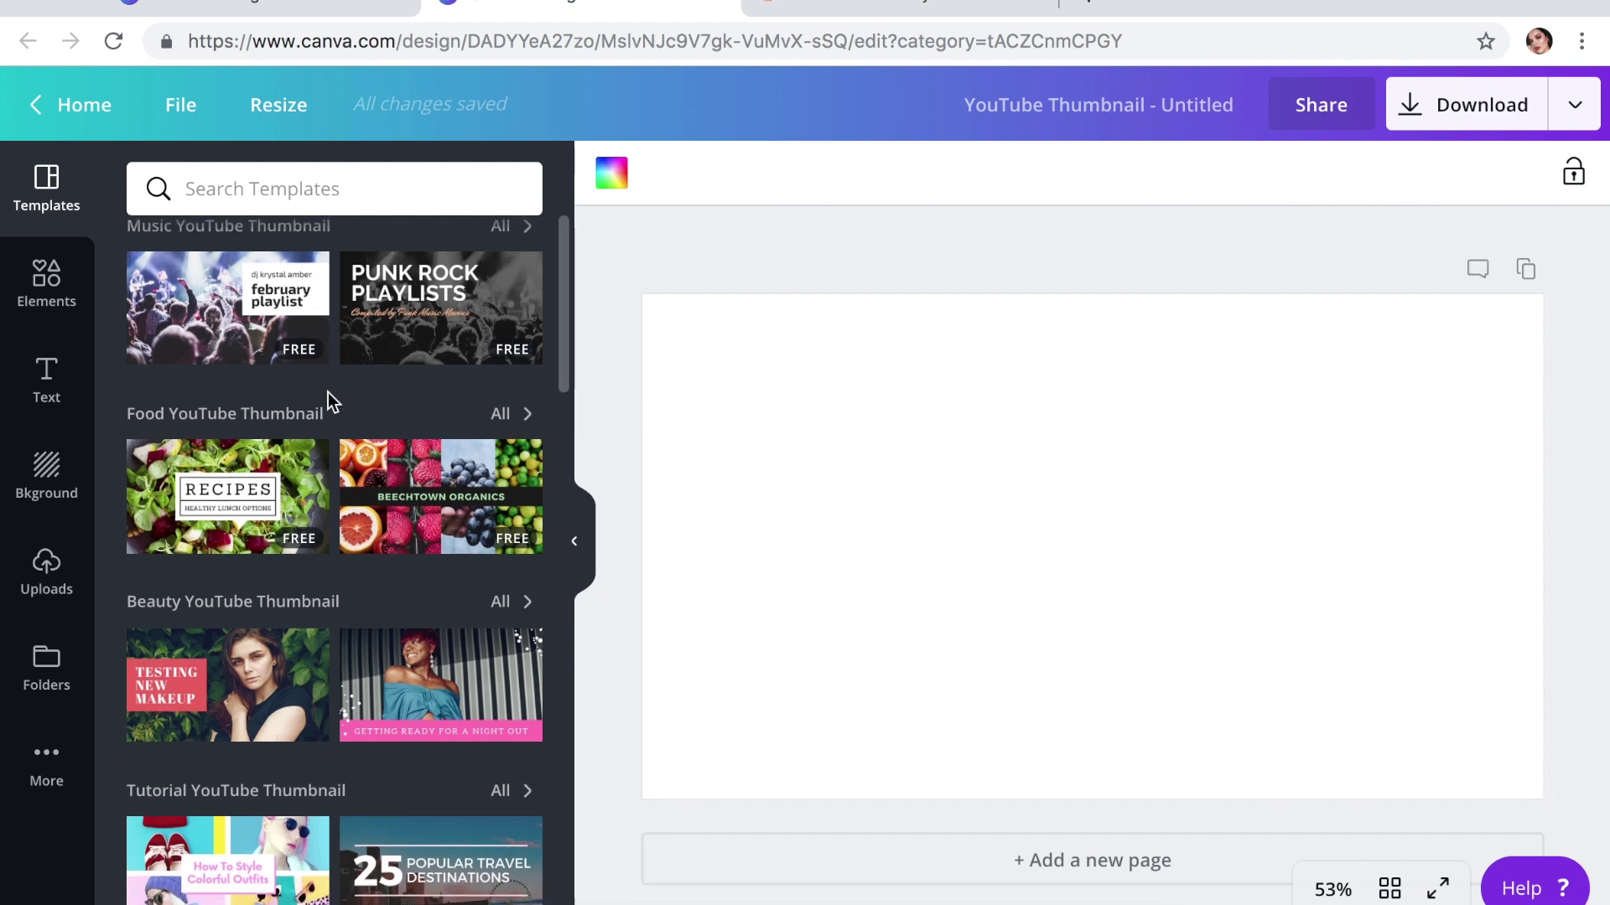
pyautogui.scroll(-2, 330, 402)
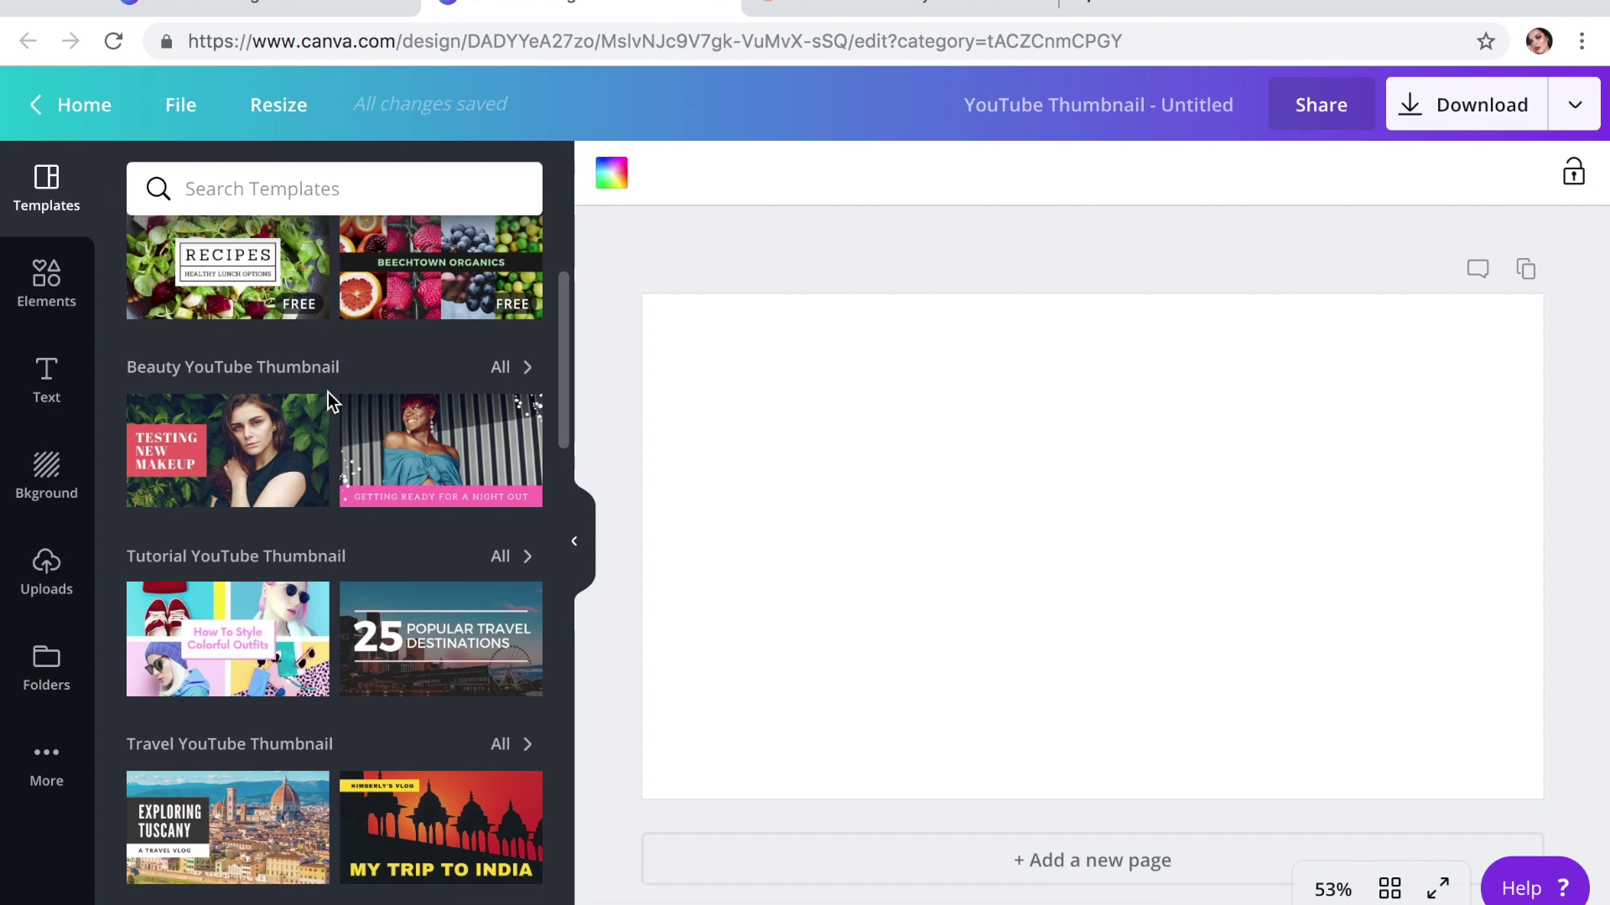
pyautogui.scroll(-4, 329, 392)
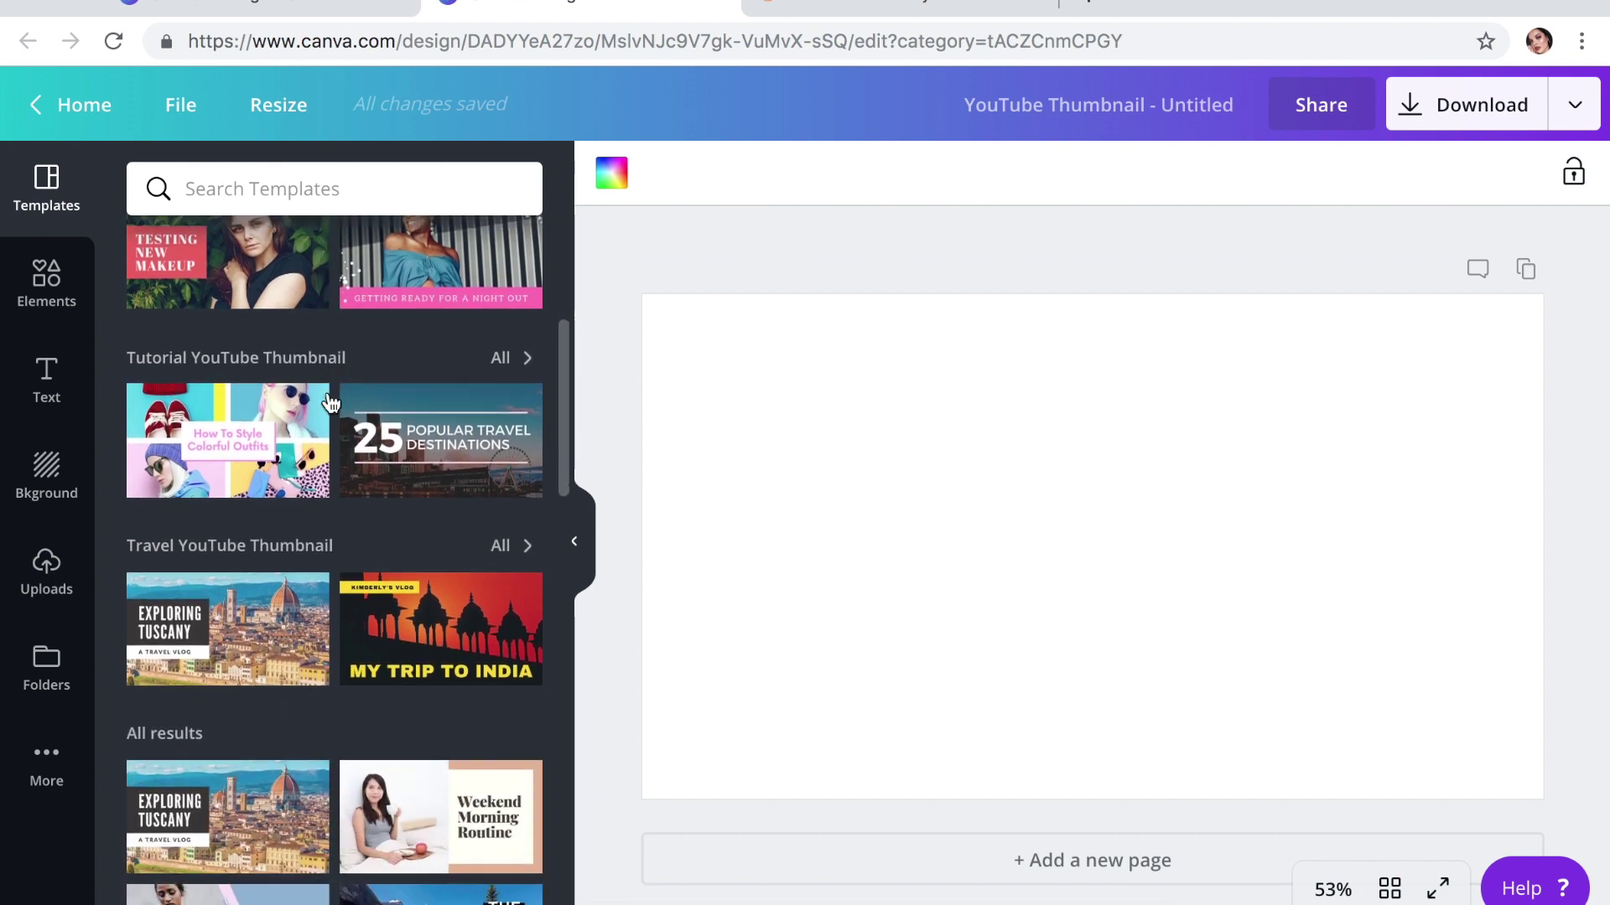
pyautogui.scroll(-1, 330, 403)
pyautogui.scroll(-4, 331, 403)
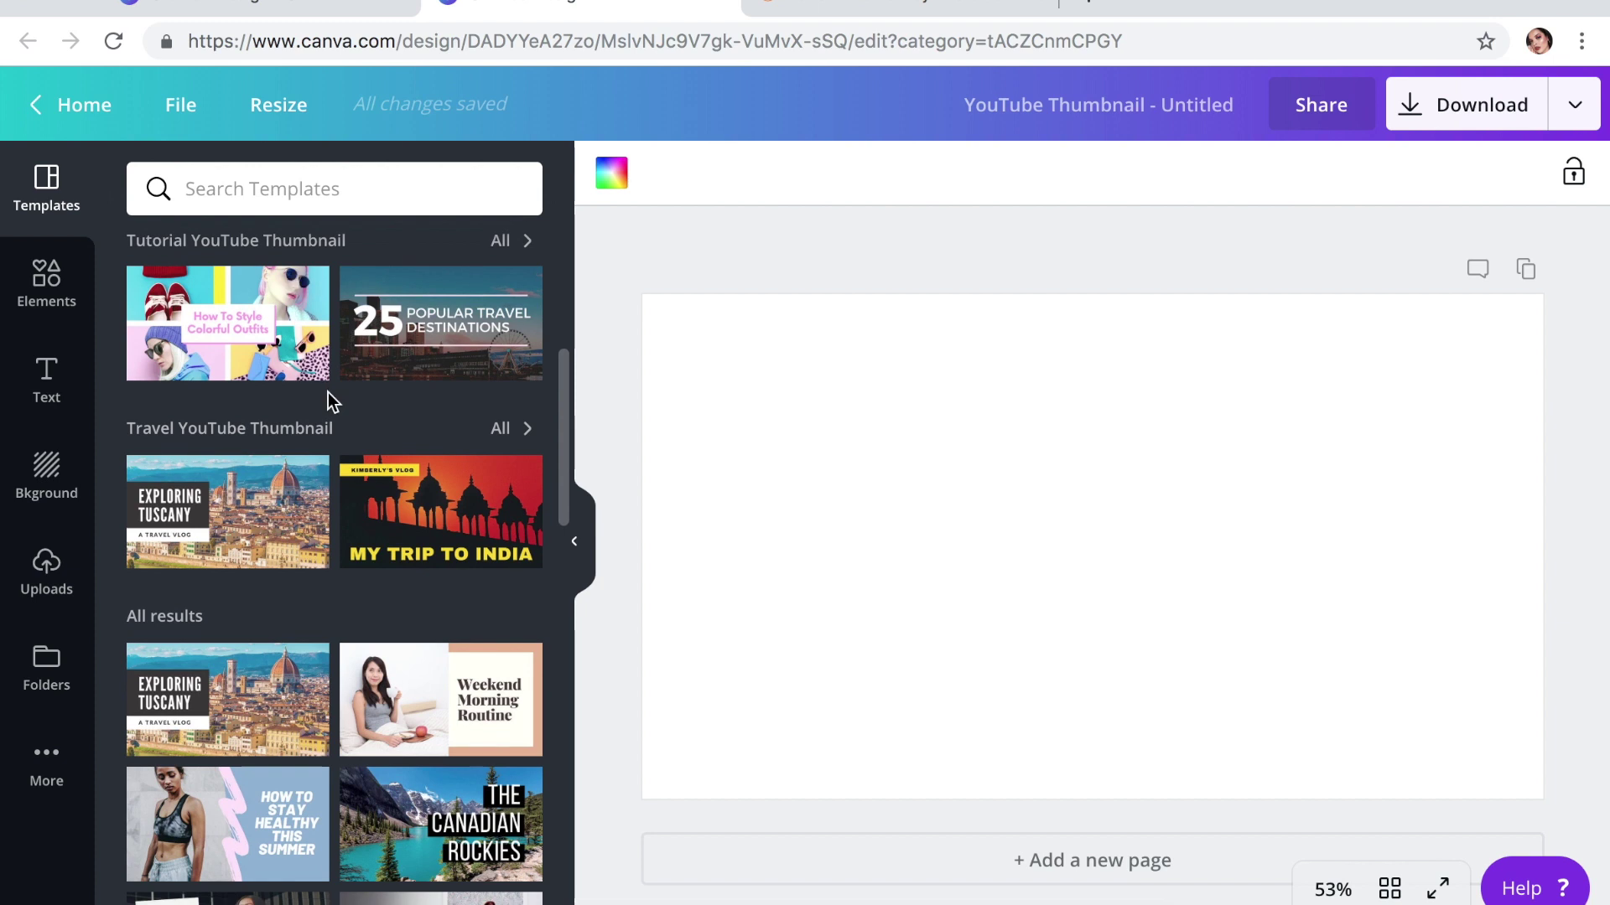
pyautogui.scroll(-1, 329, 392)
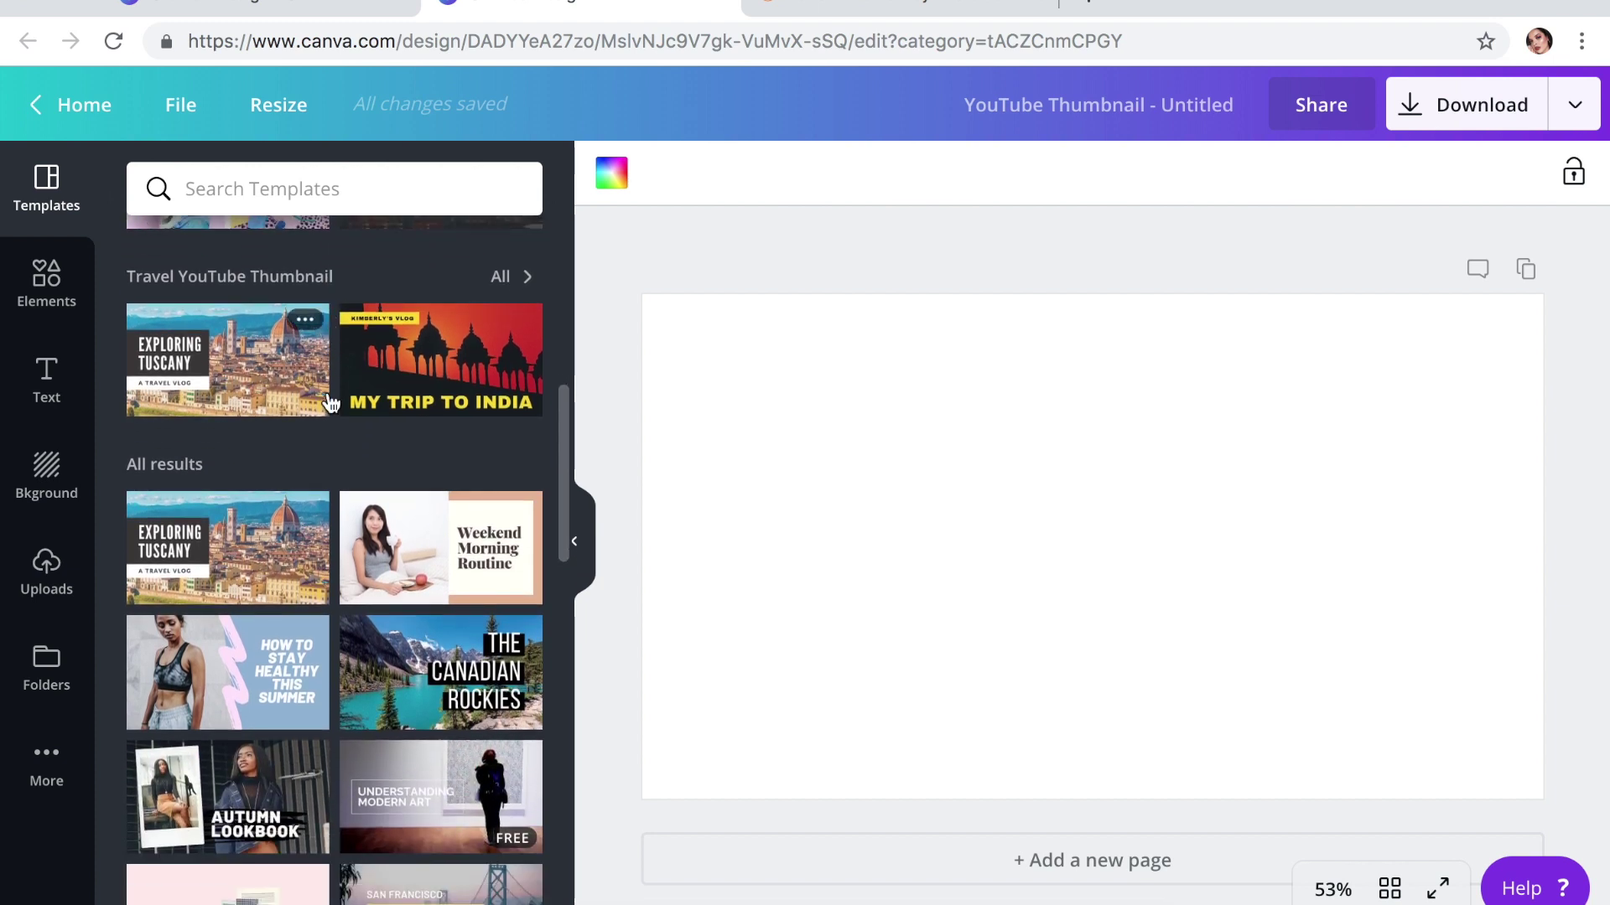
pyautogui.scroll(-1, 329, 403)
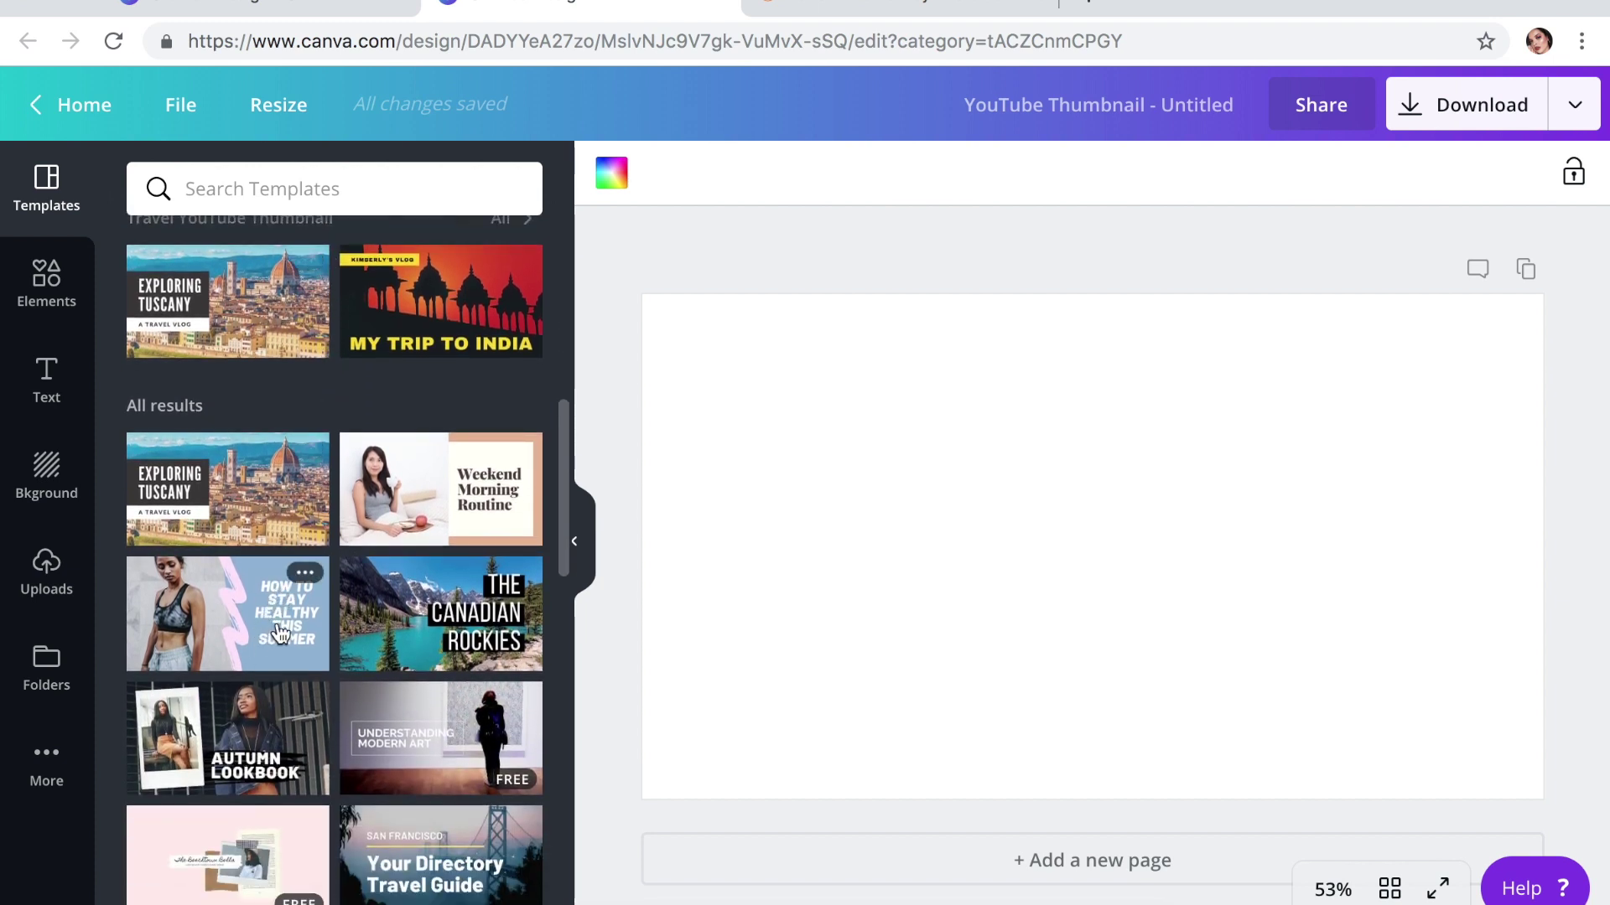
pyautogui.scroll(12, 339, 612)
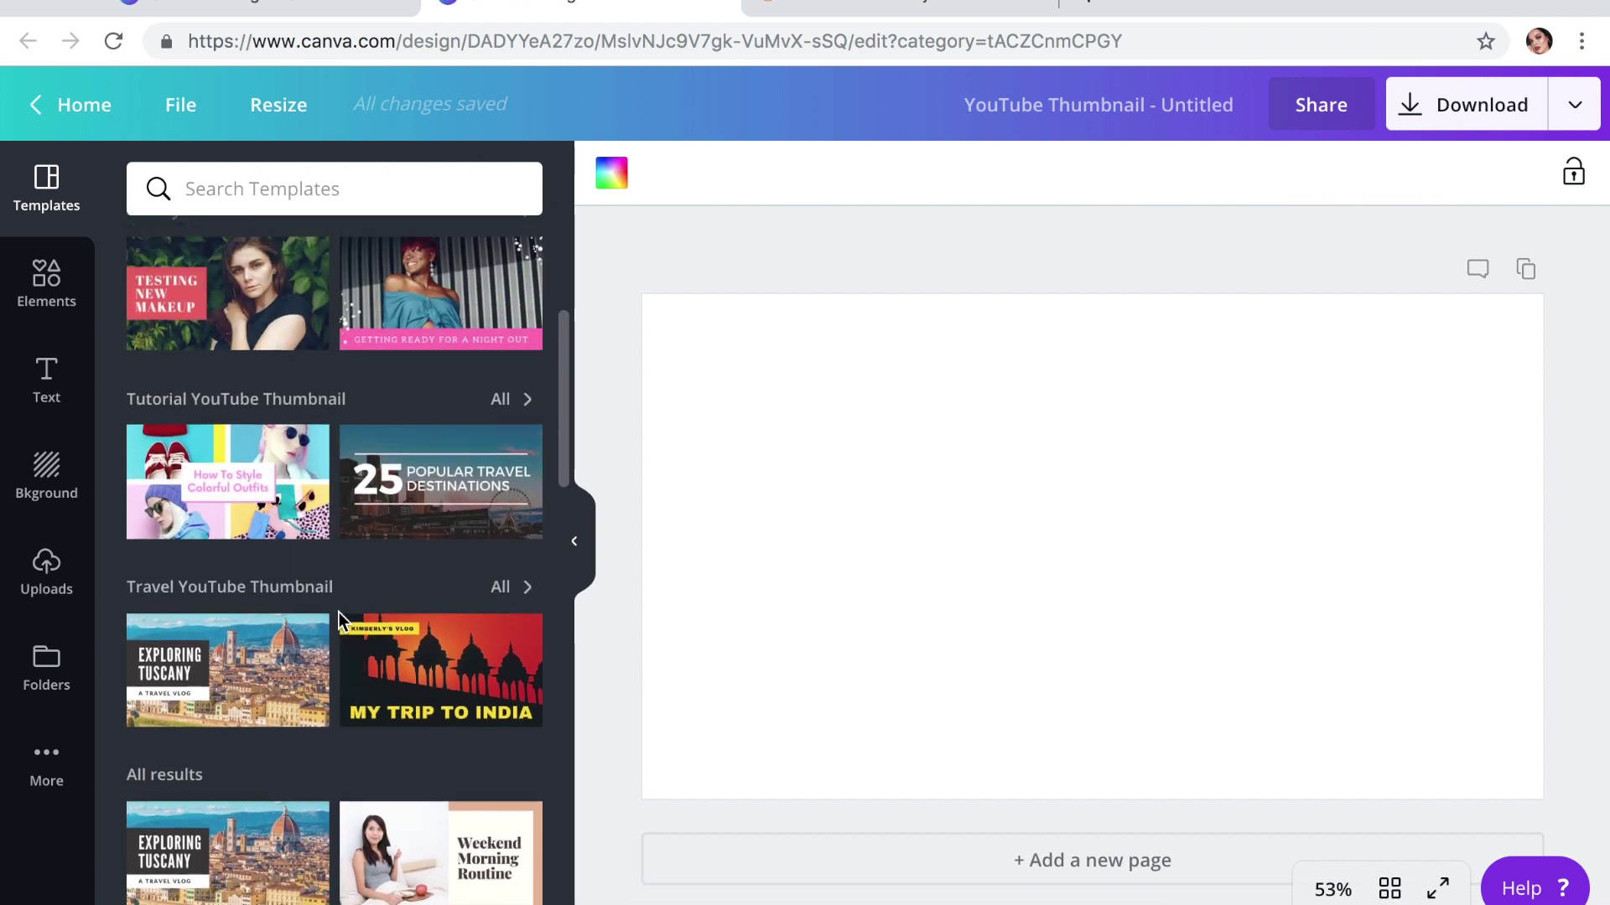
pyautogui.click(426, 469)
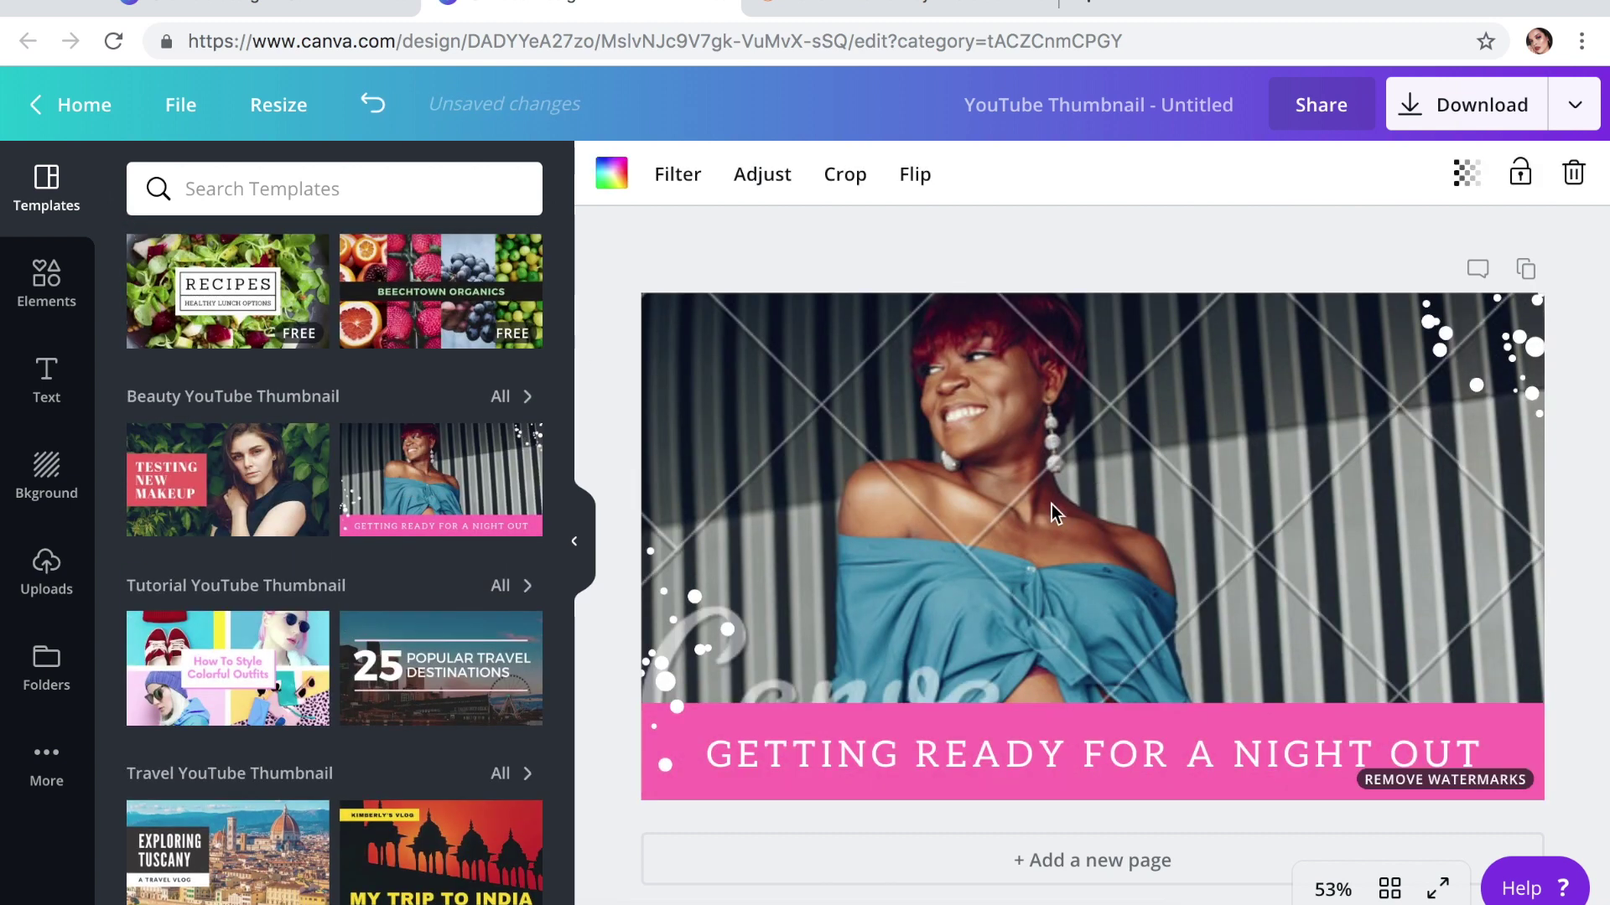
pyautogui.click(1425, 780)
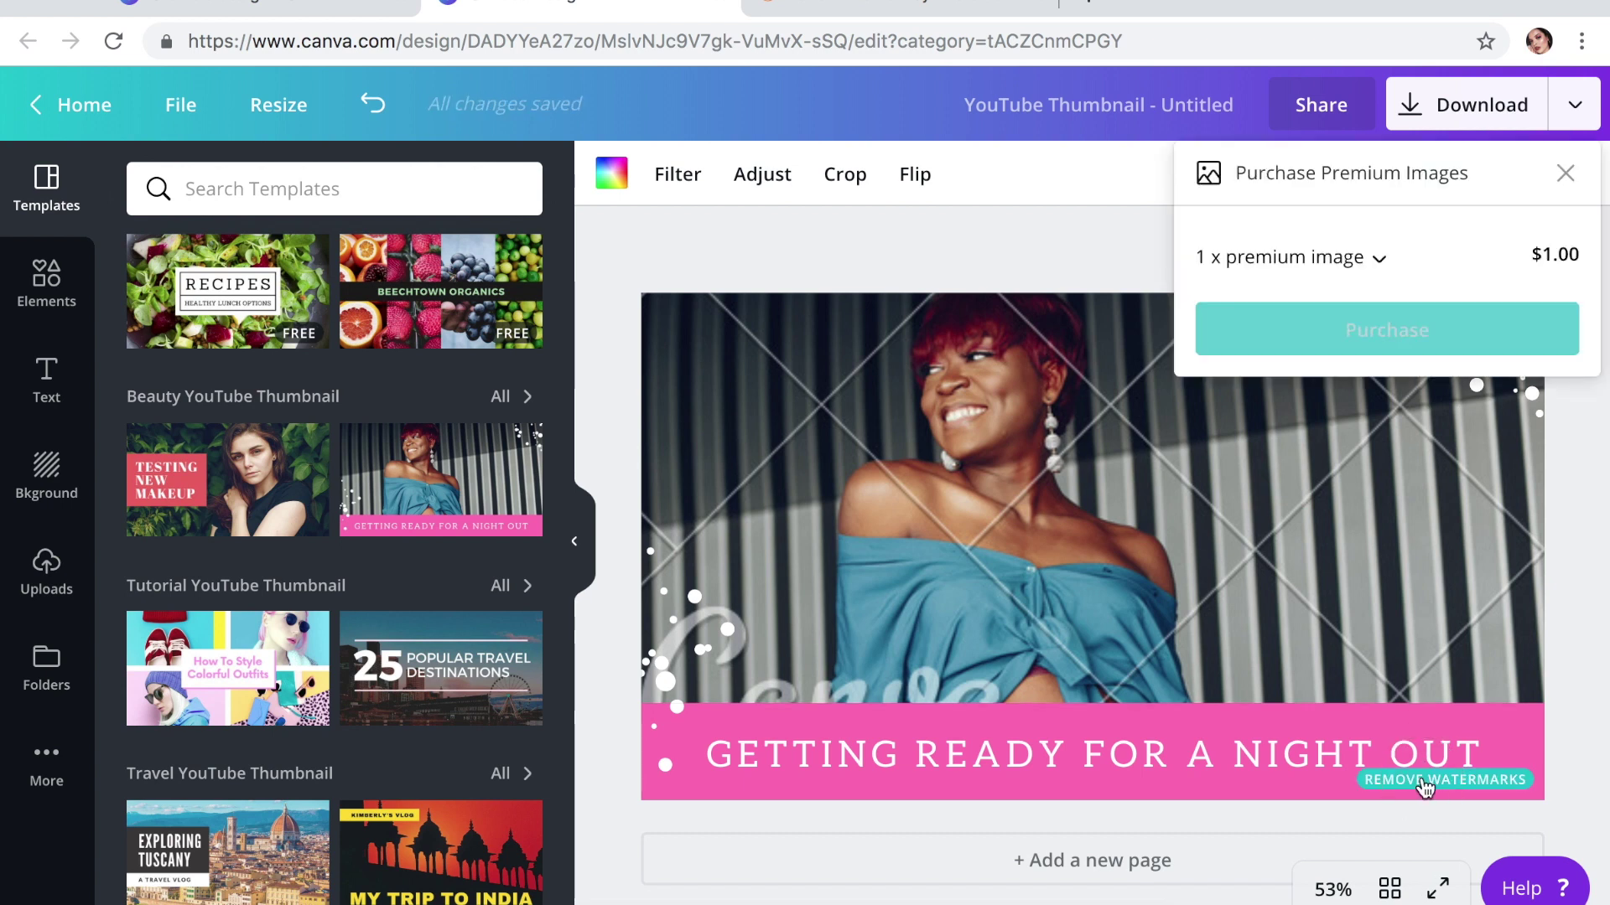
pyautogui.click(1566, 170)
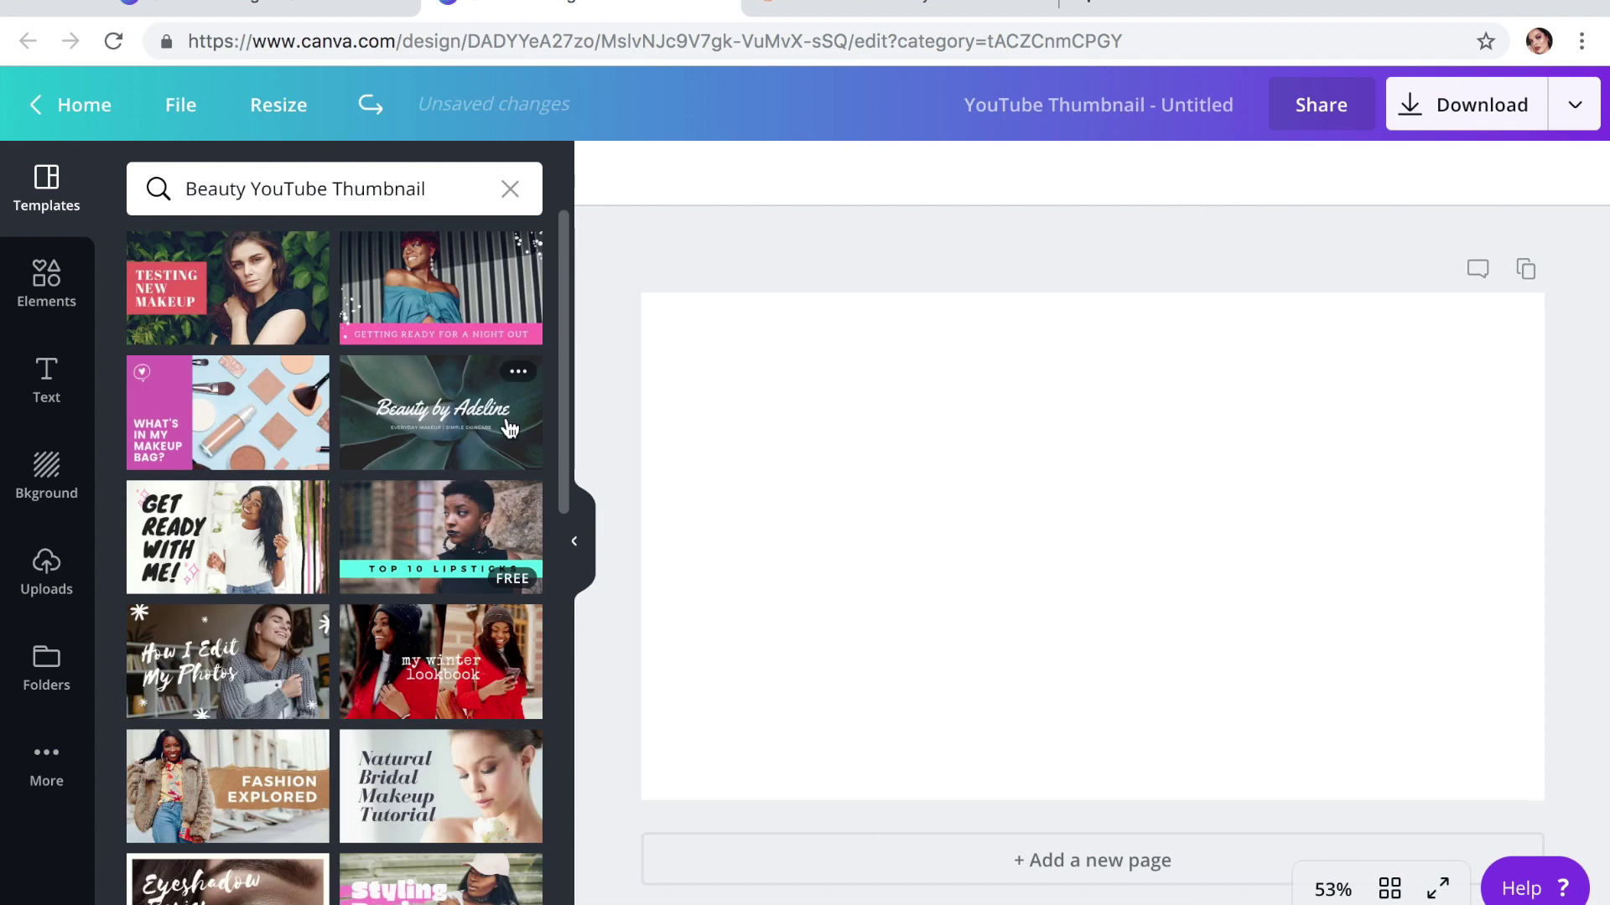
pyautogui.scroll(-2, 510, 428)
pyautogui.scroll(-1, 510, 428)
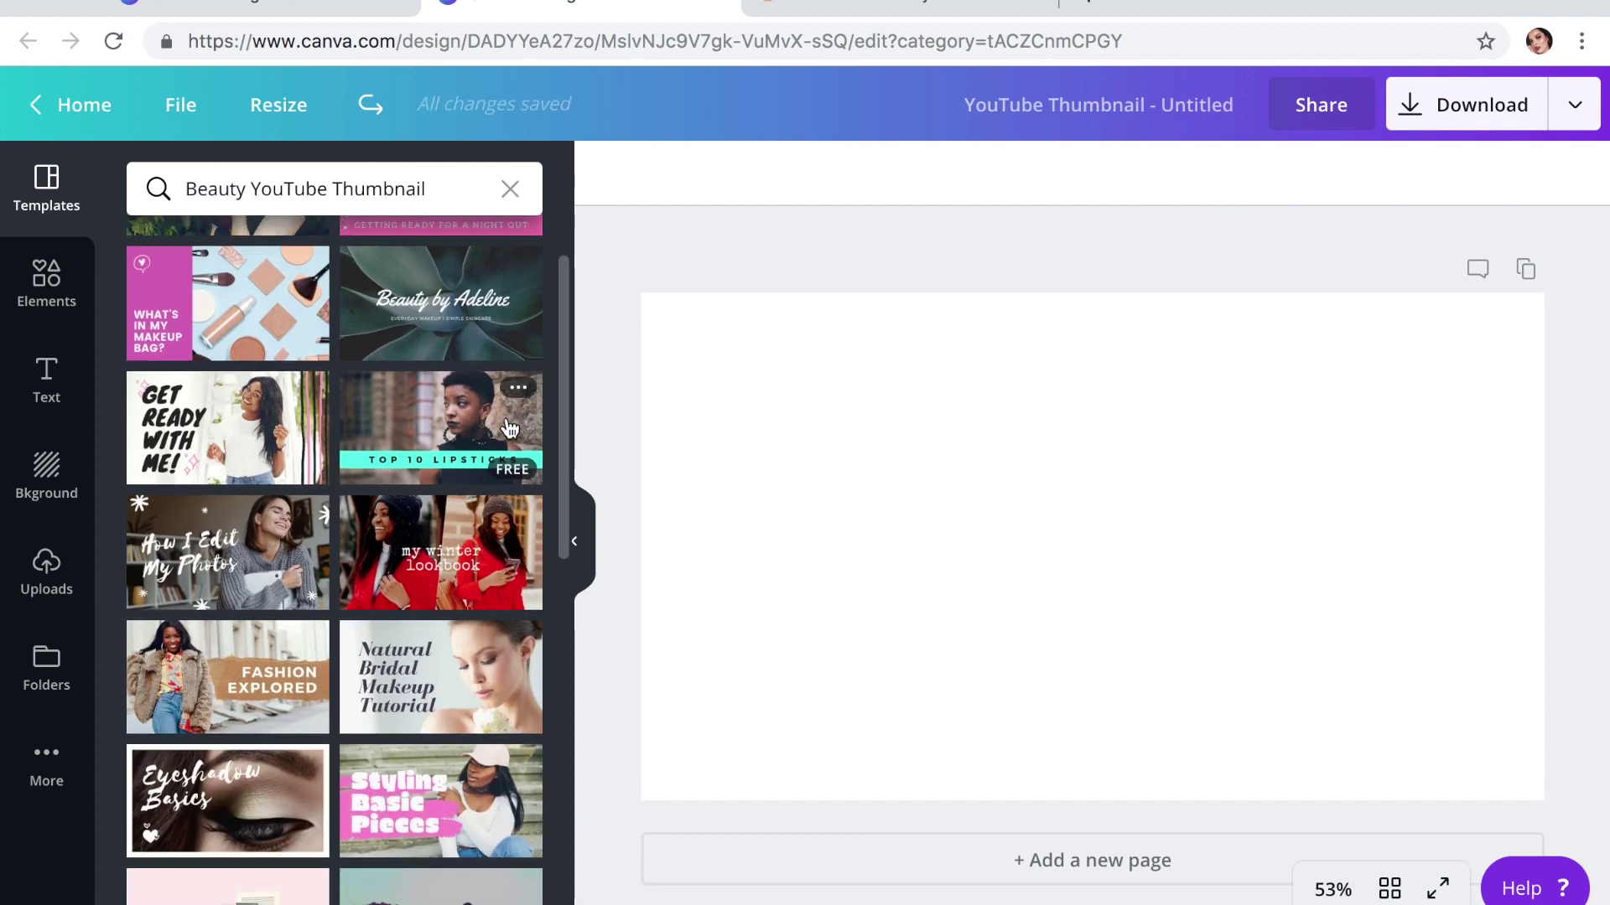
pyautogui.scroll(-3, 509, 428)
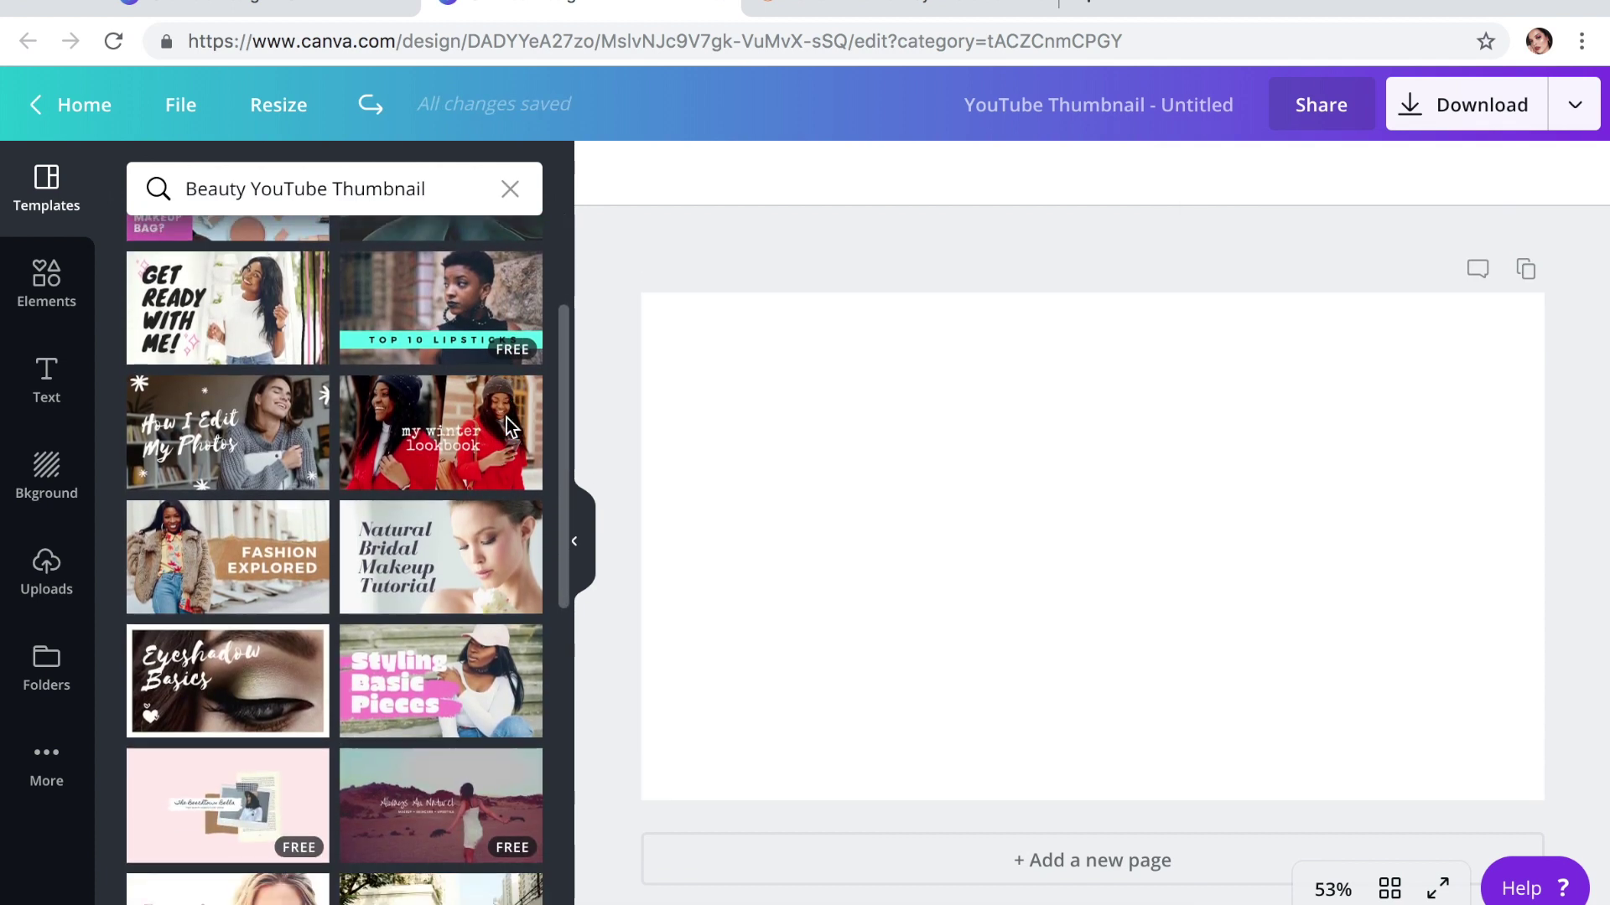
pyautogui.scroll(-2, 506, 418)
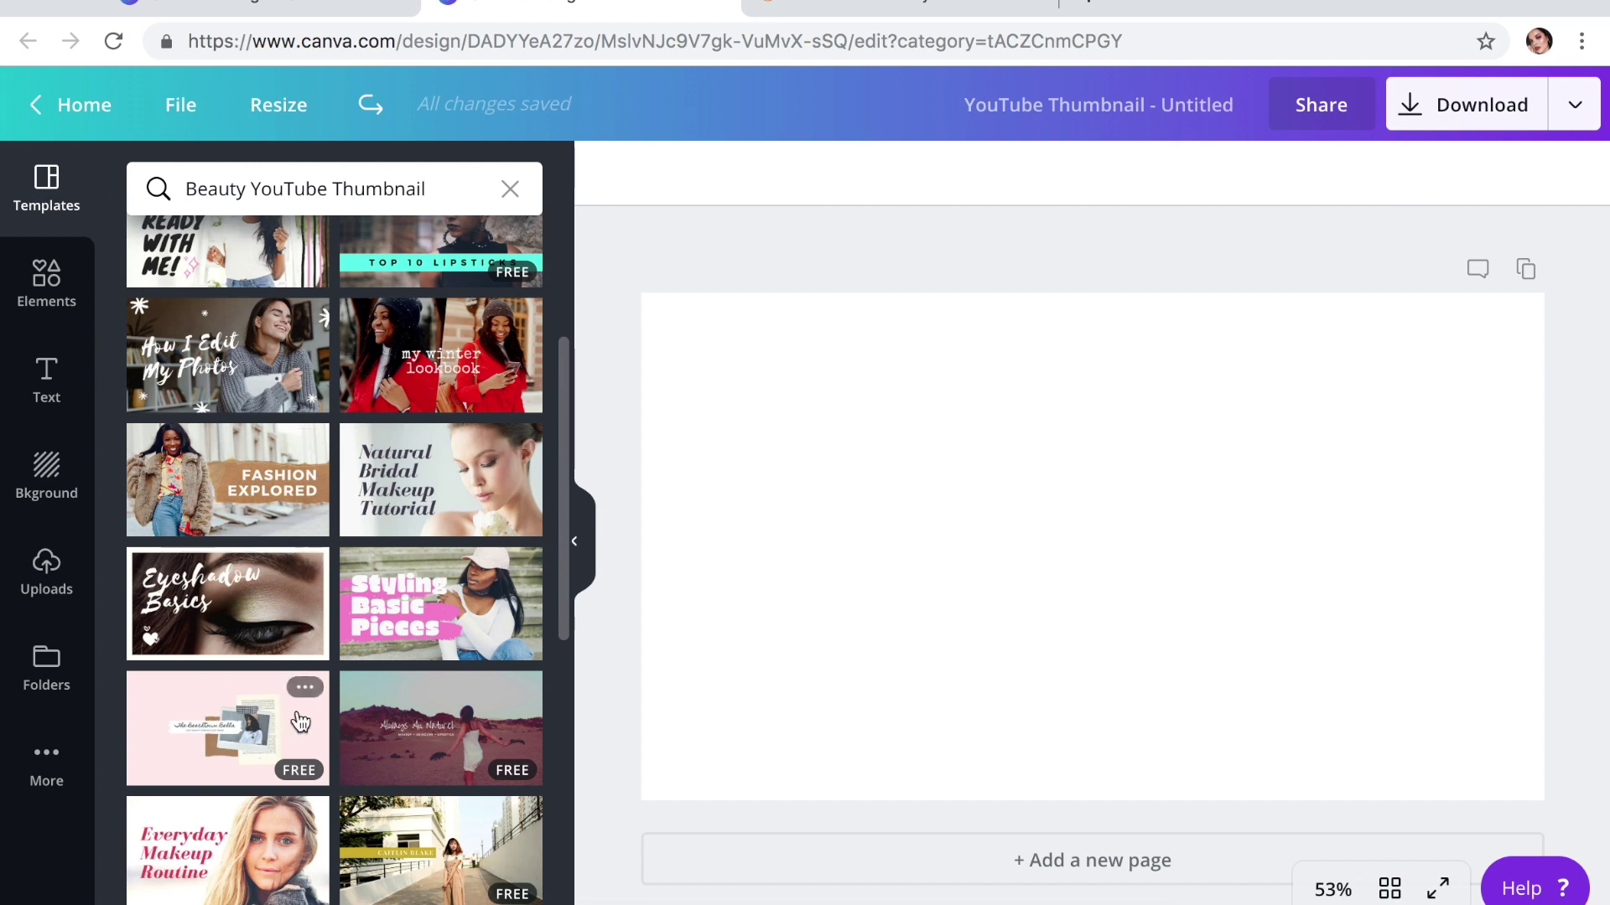
pyautogui.scroll(-6, 300, 722)
pyautogui.scroll(-10, 300, 721)
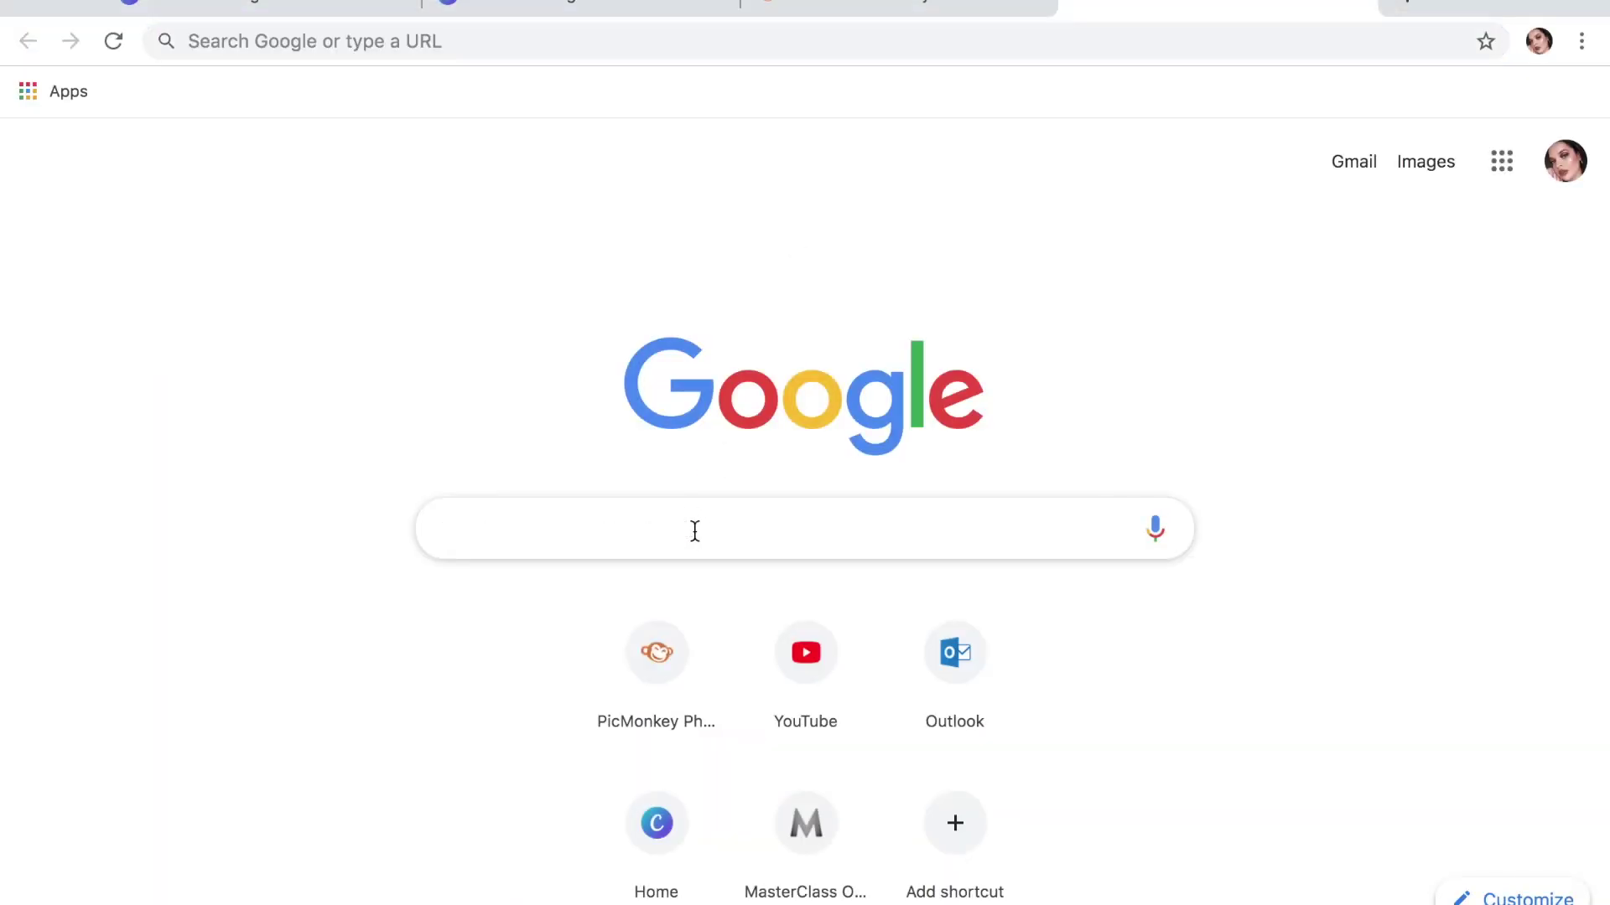
# - Search Google Images for 'maybelline foundation png'
pyautogui.write('maybelline ')
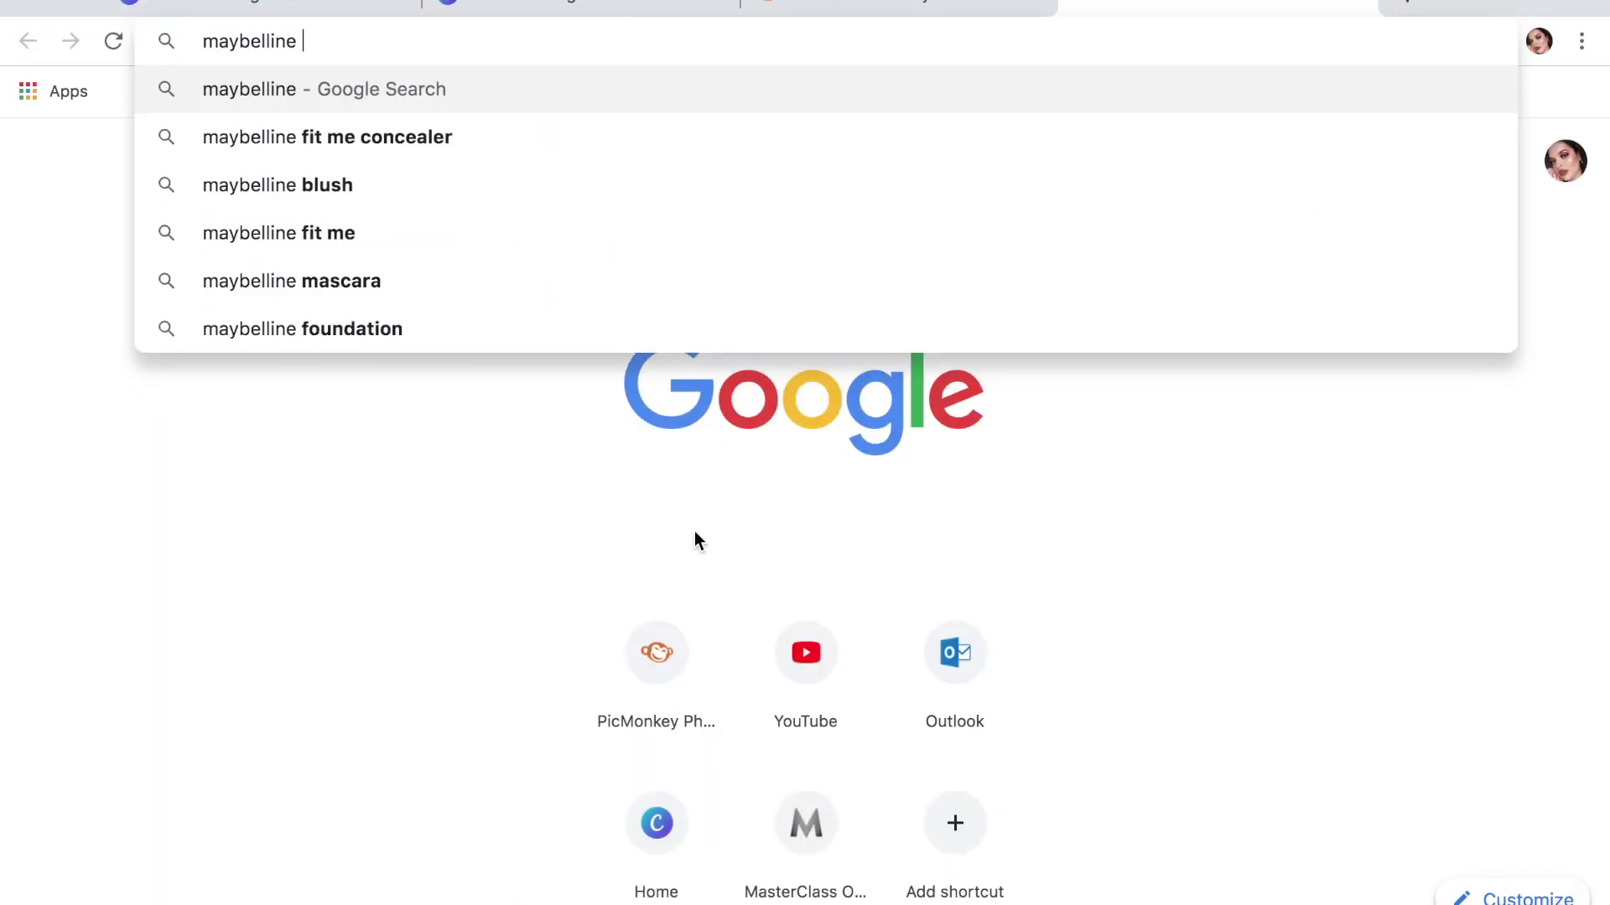
pyautogui.write('foundation')
pyautogui.press('Return')
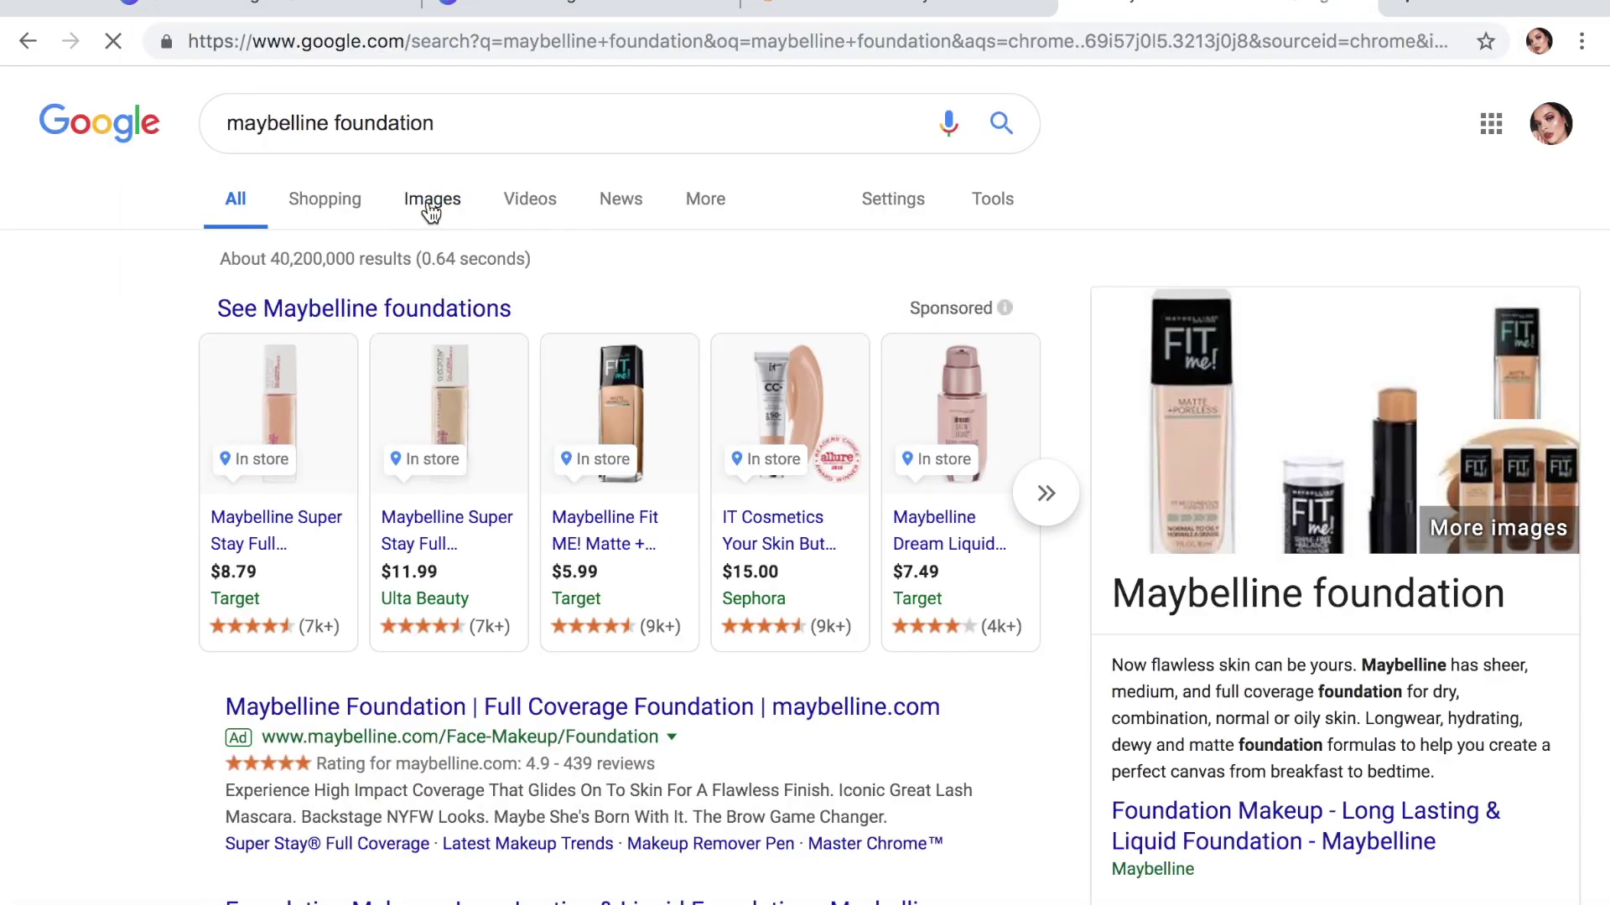
pyautogui.click(431, 202)
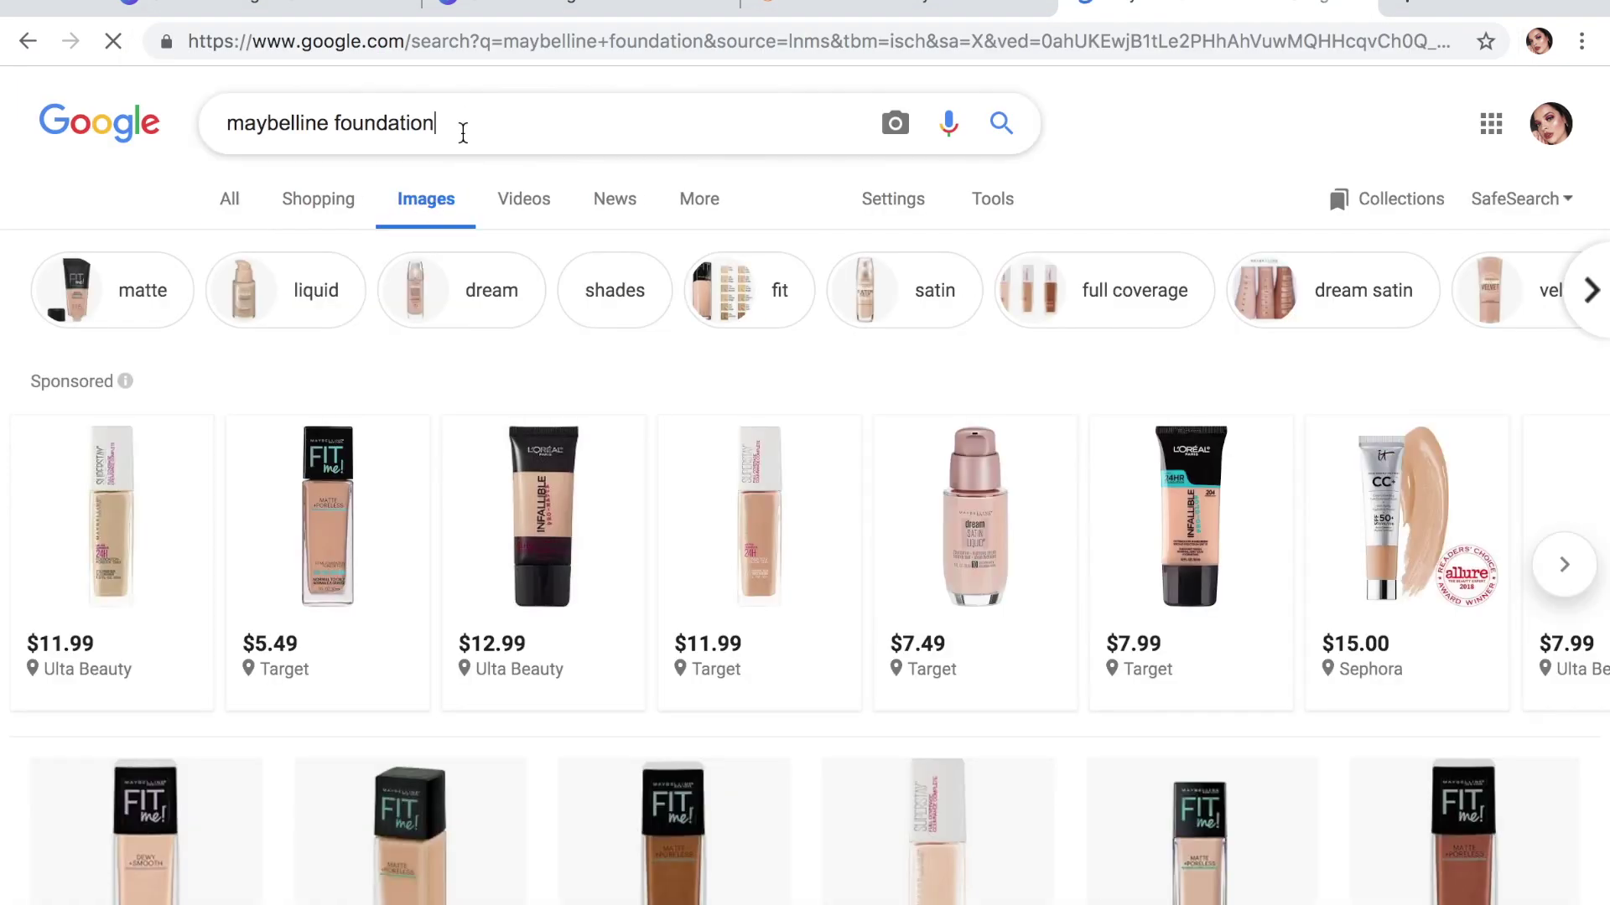
pyautogui.click(515, 123)
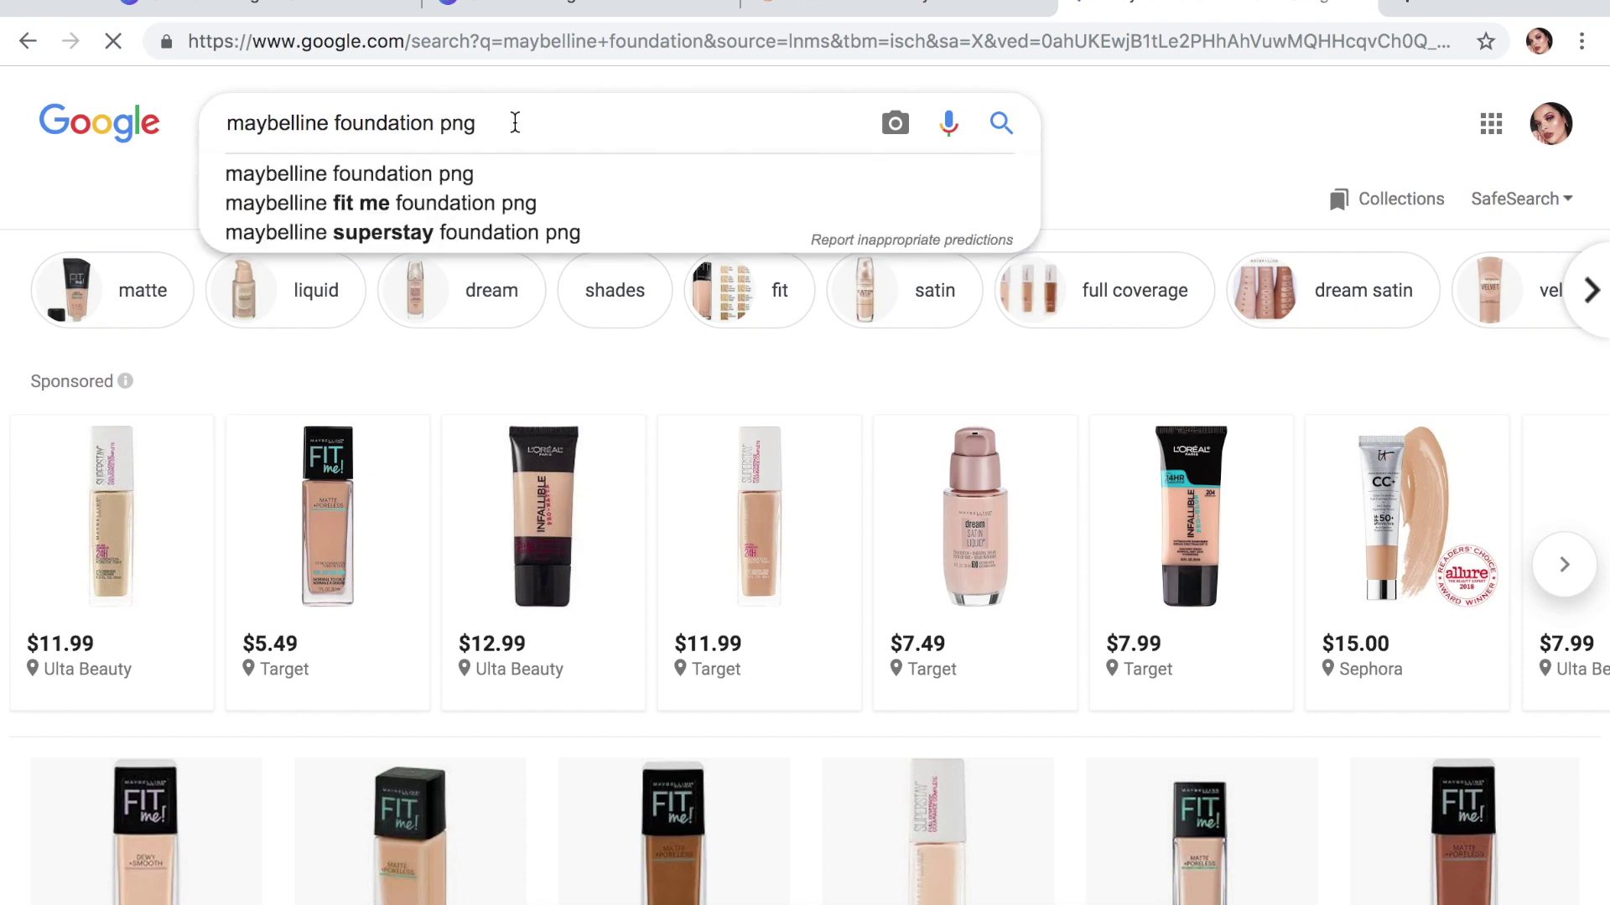
pyautogui.press('Return')
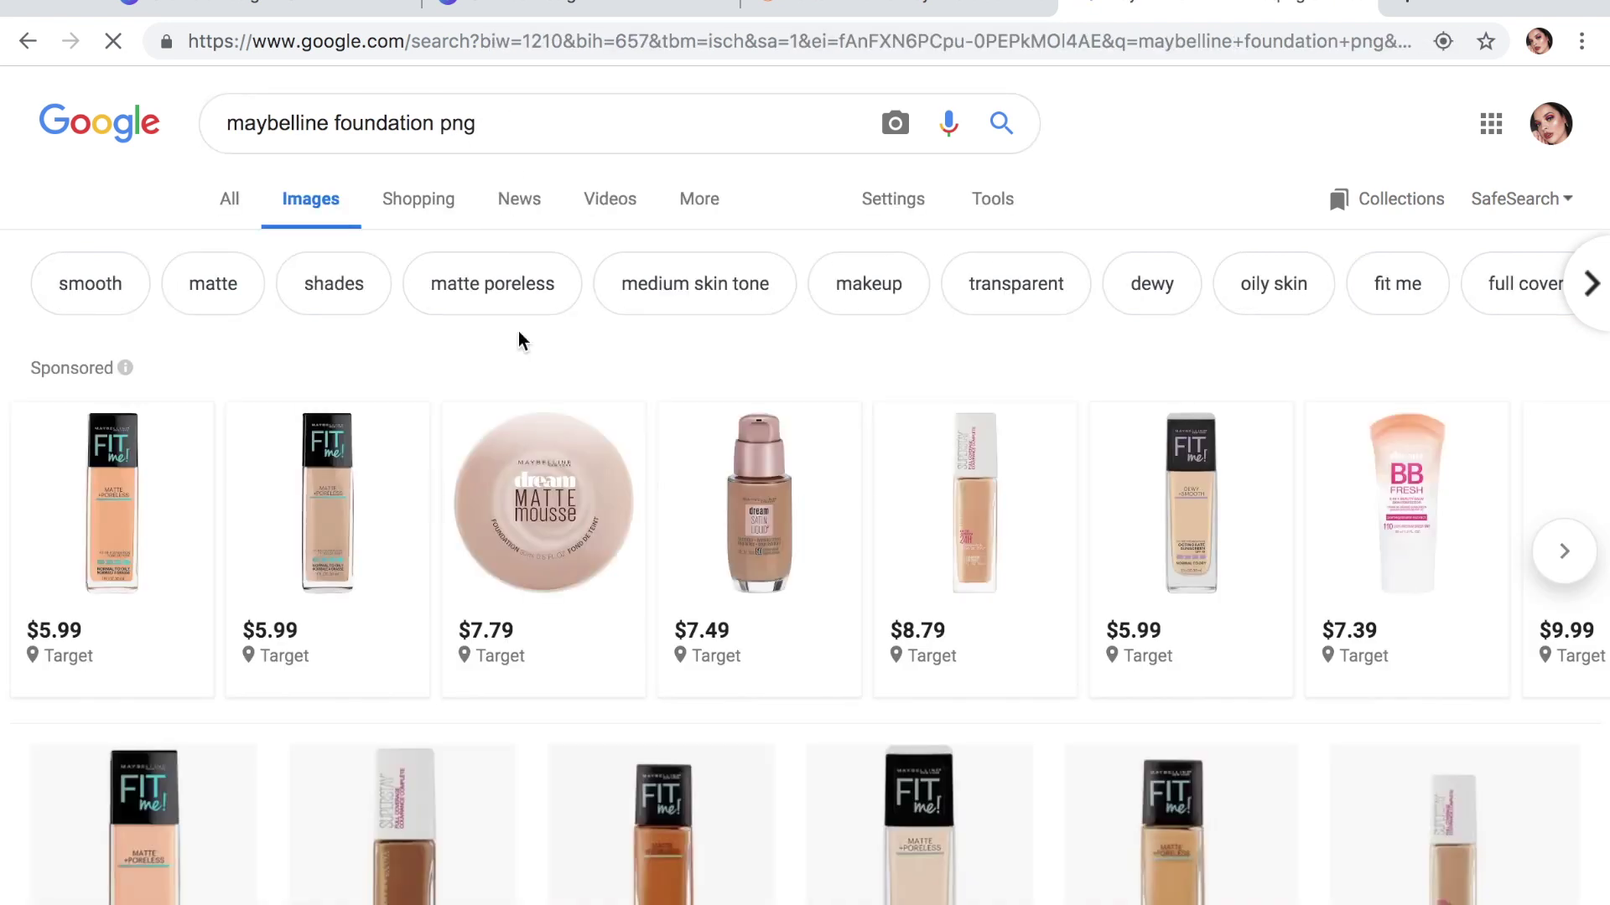
# - Preview foundation results and save transparent foundation and makeup palette PNGs to the computer
pyautogui.scroll(-5, 521, 352)
pyautogui.click(216, 511)
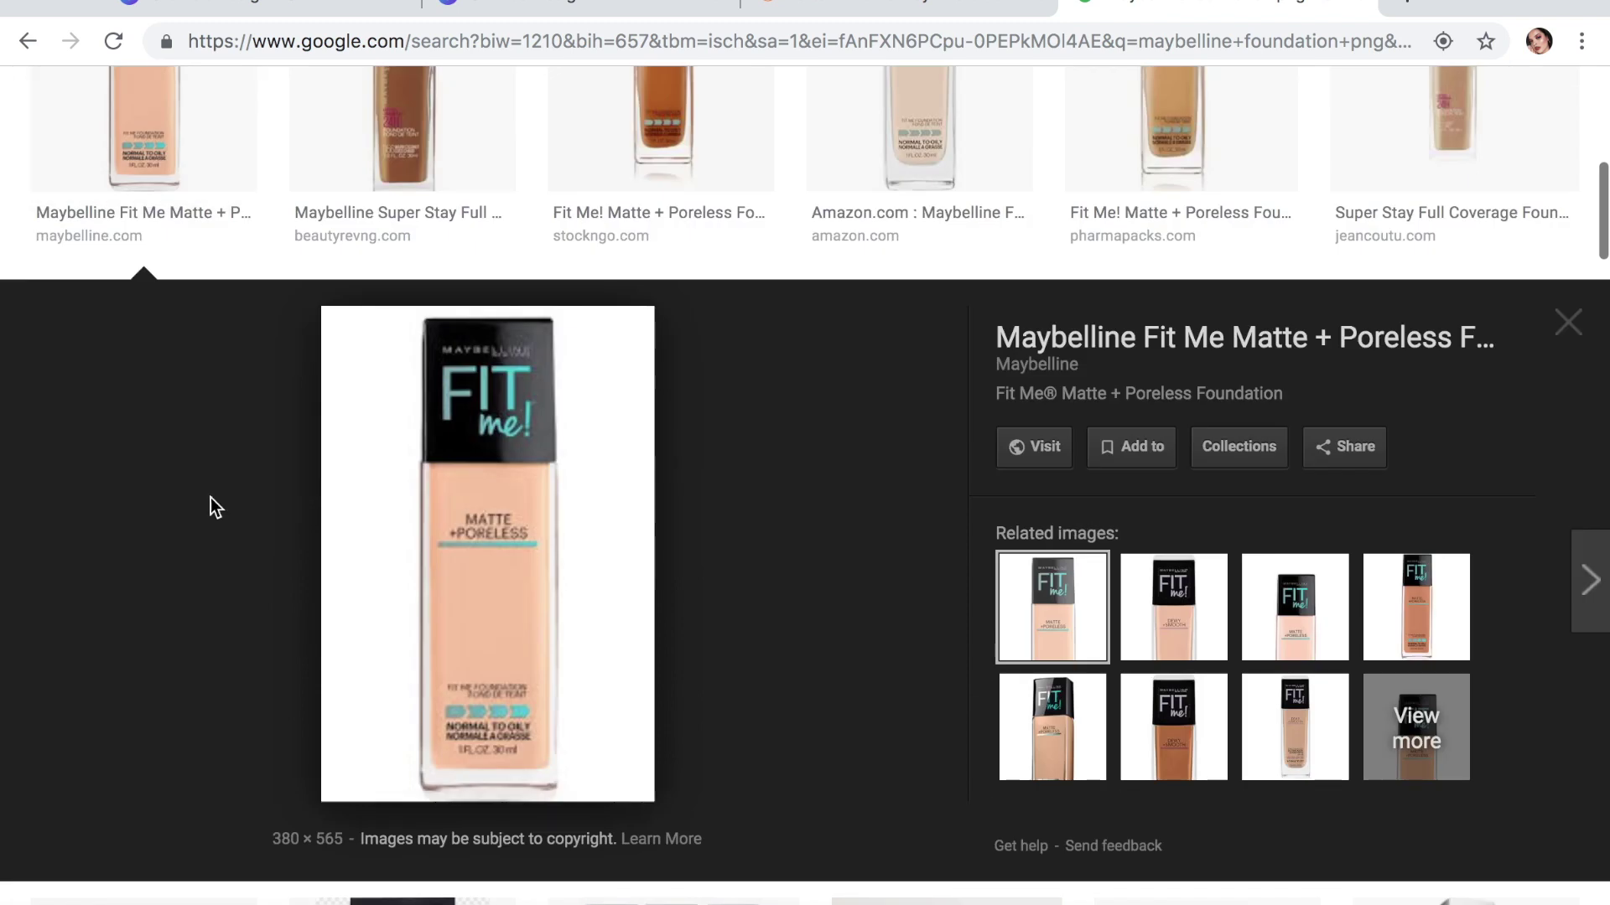
pyautogui.click(395, 168)
pyautogui.click(1442, 130)
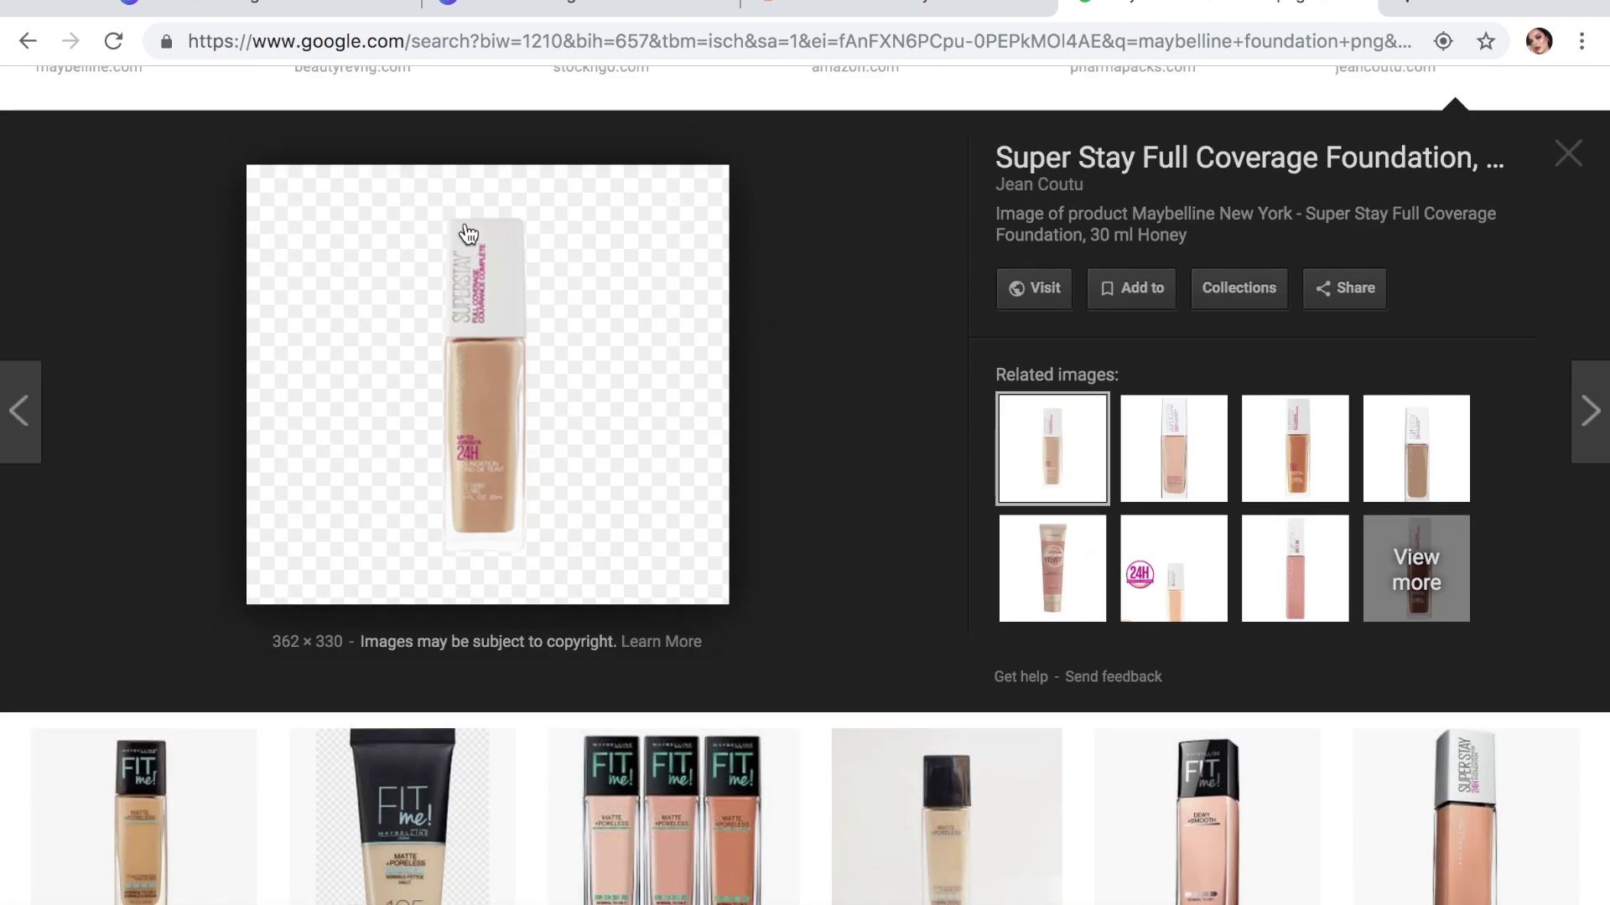
pyautogui.click(191, 818)
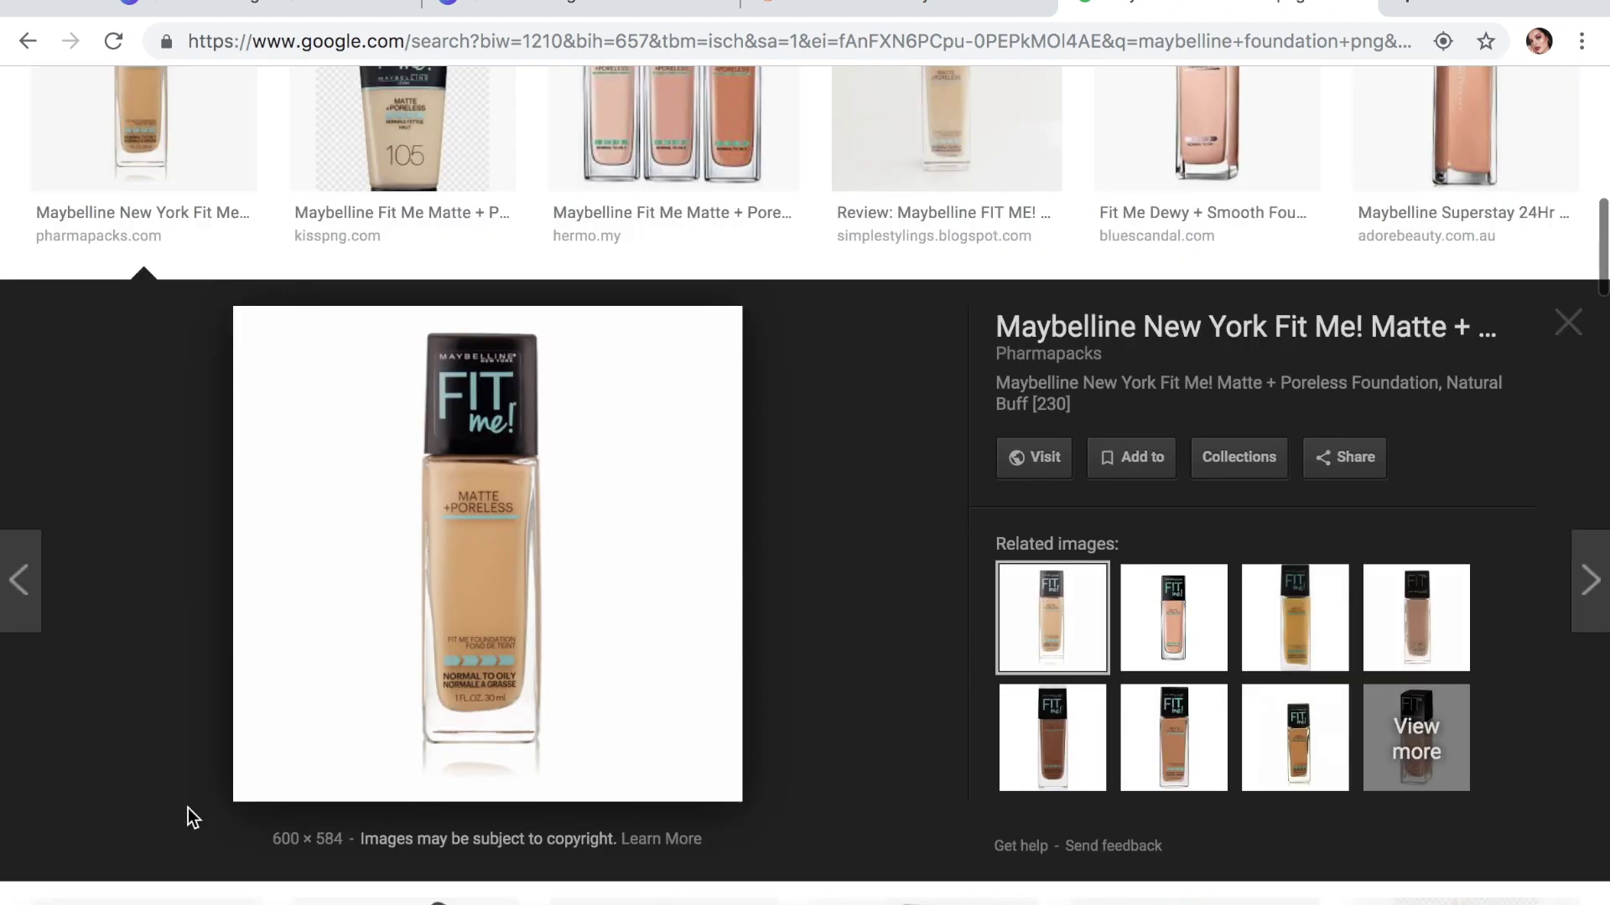
pyautogui.click(1350, 115)
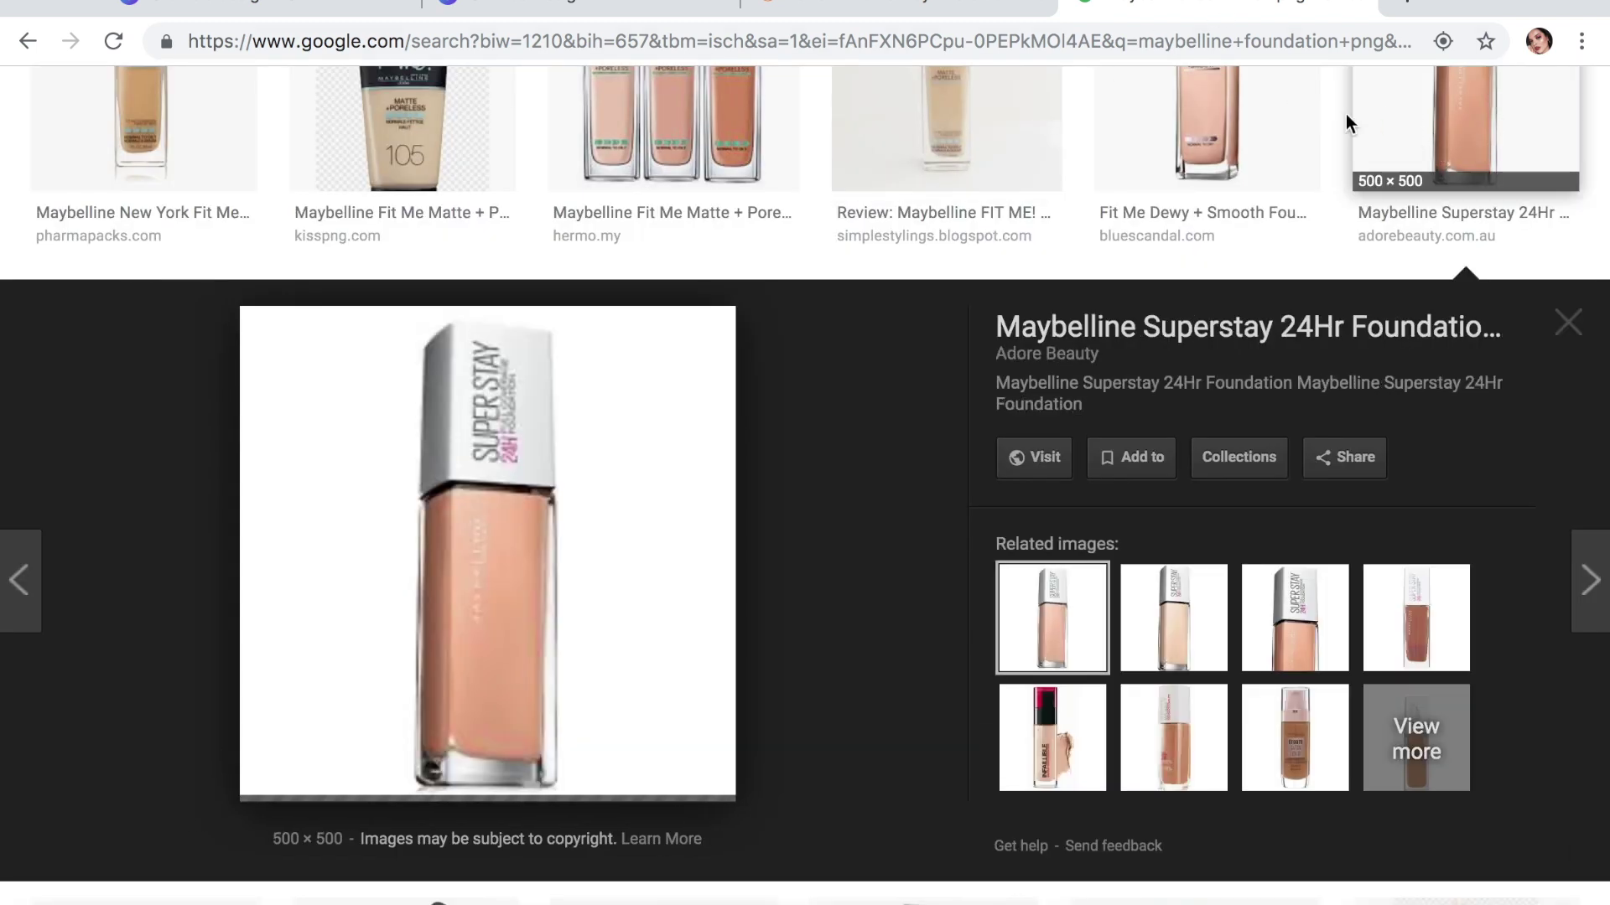
pyautogui.click(1270, 125)
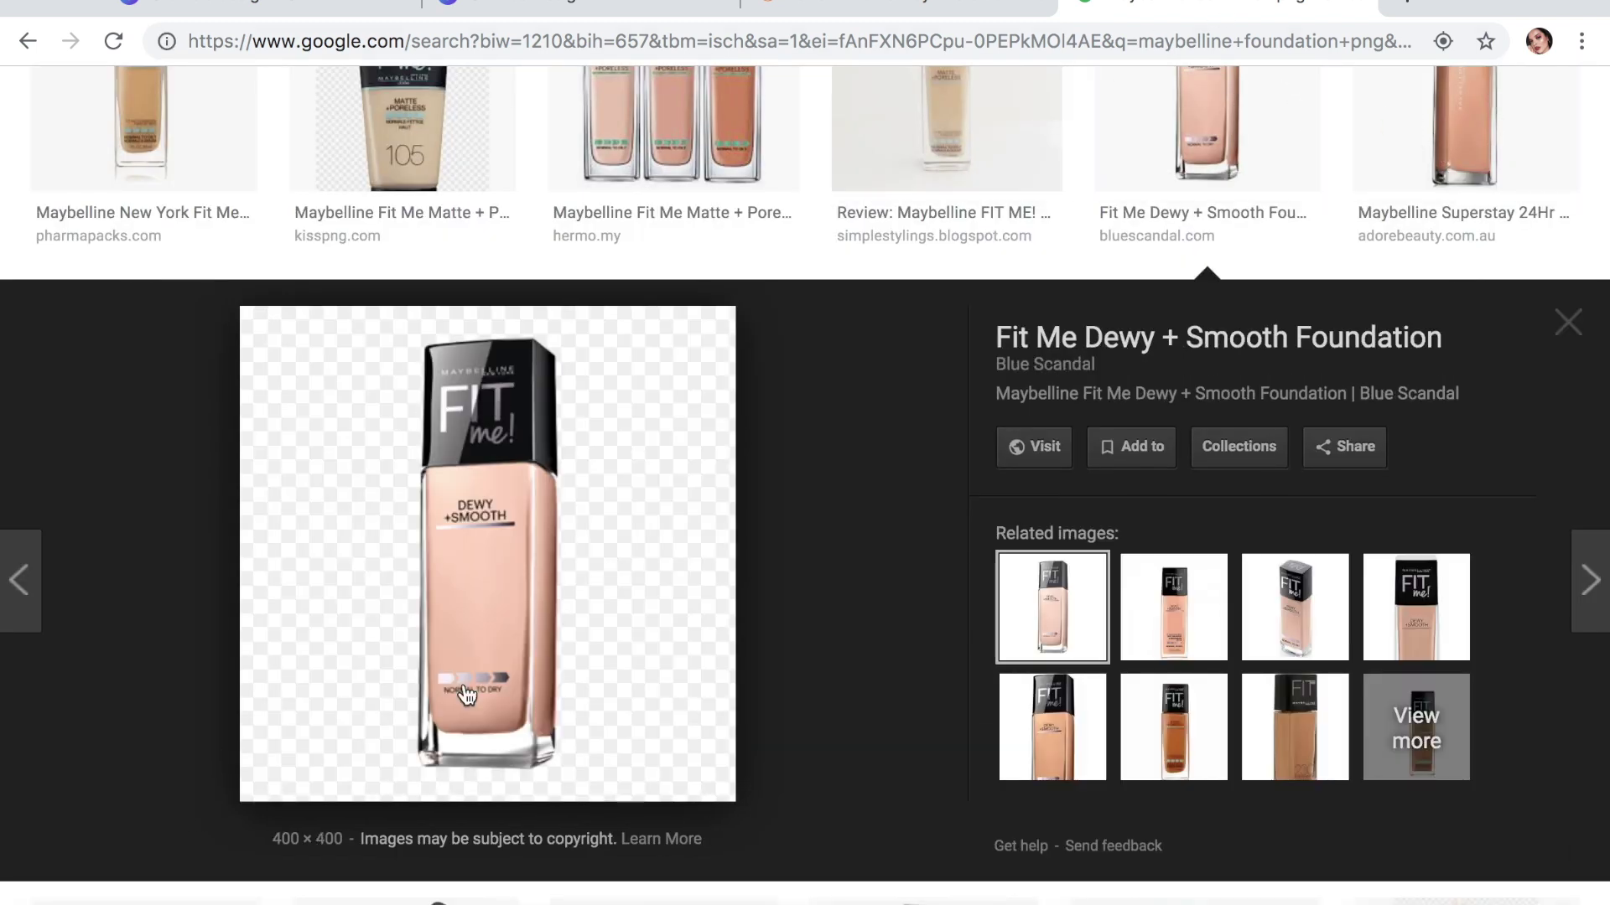
pyautogui.moveTo(527, 512)
pyautogui.mouseDown()
pyautogui.moveTo(766, 618)
pyautogui.moveTo(545, 520)
pyautogui.mouseUp()
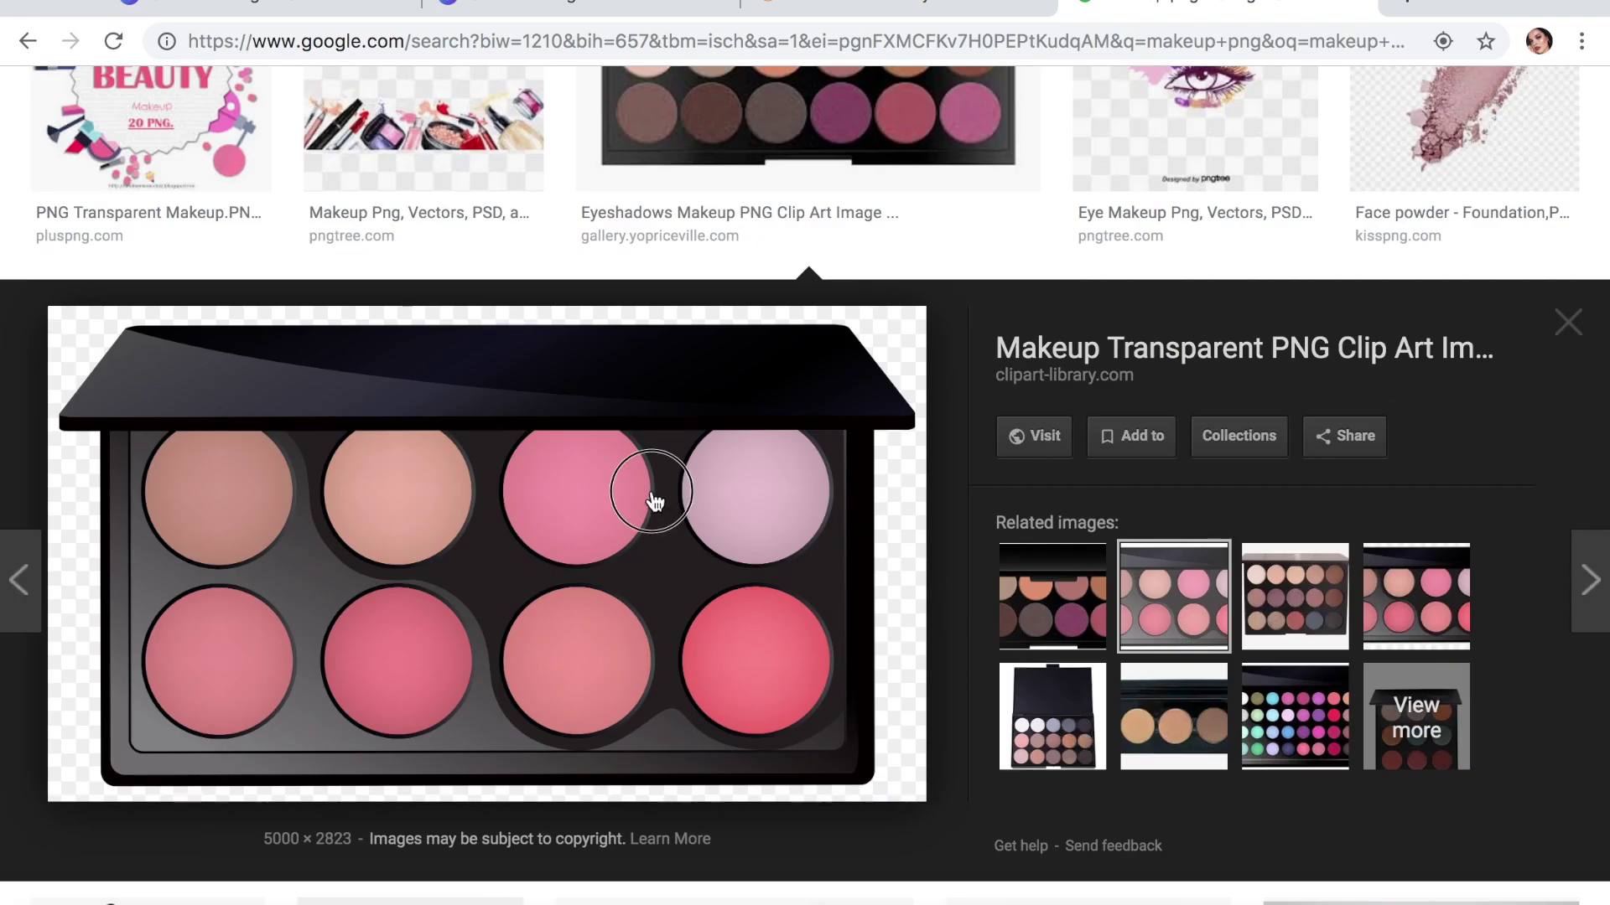
pyautogui.moveTo(654, 501); pyautogui.dragTo(921, 549)
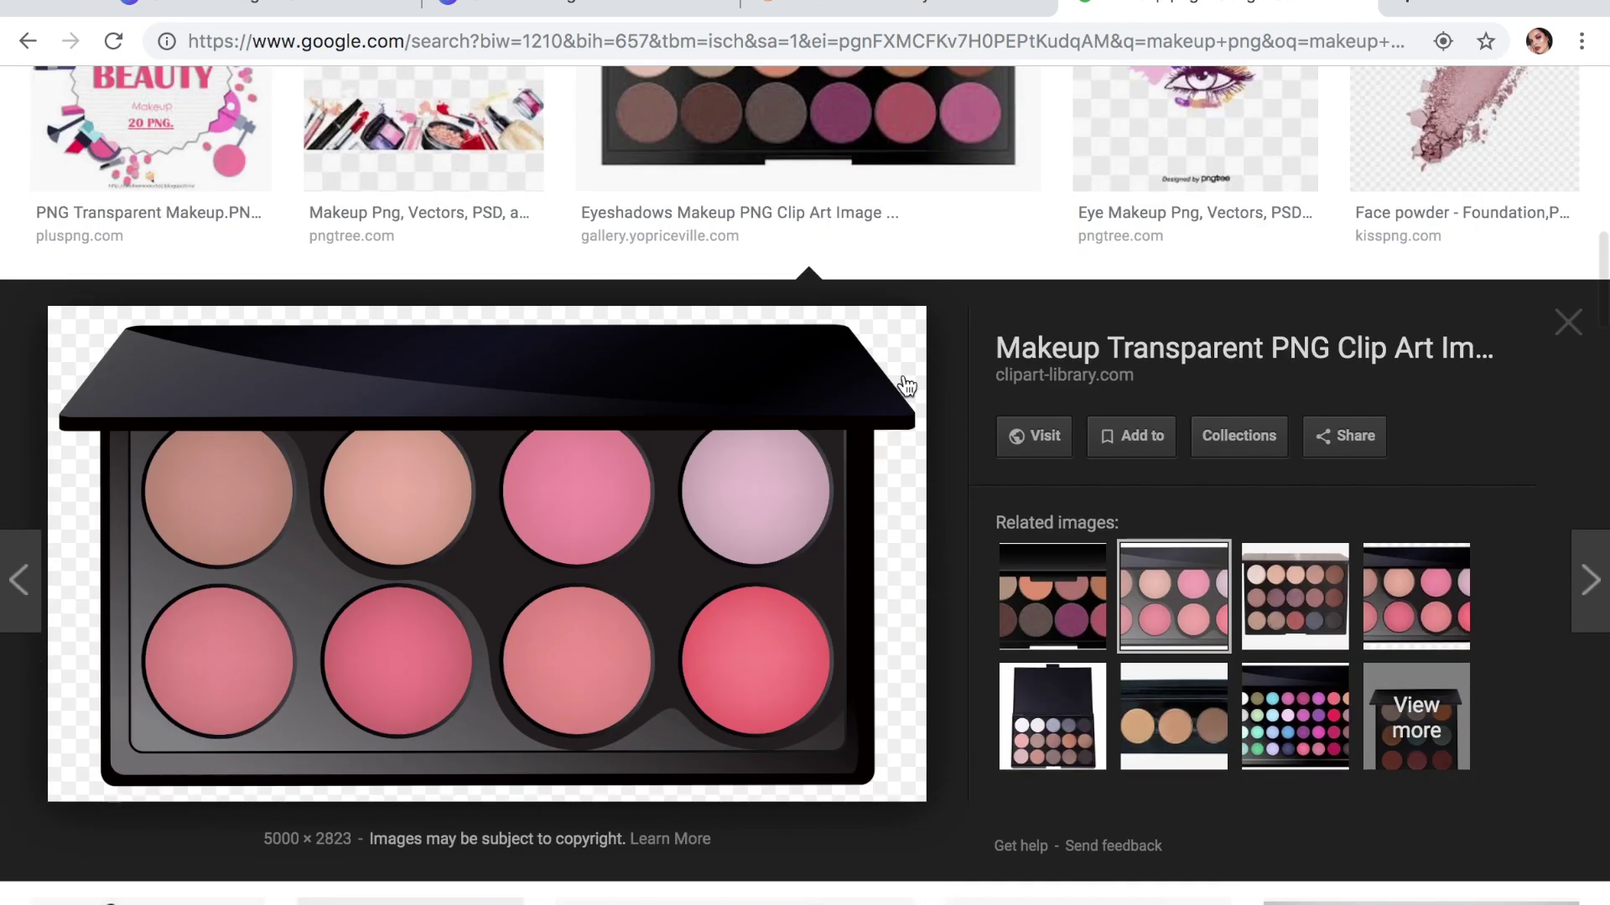
pyautogui.hotkey('ctrl', 'shift', 'Tab')
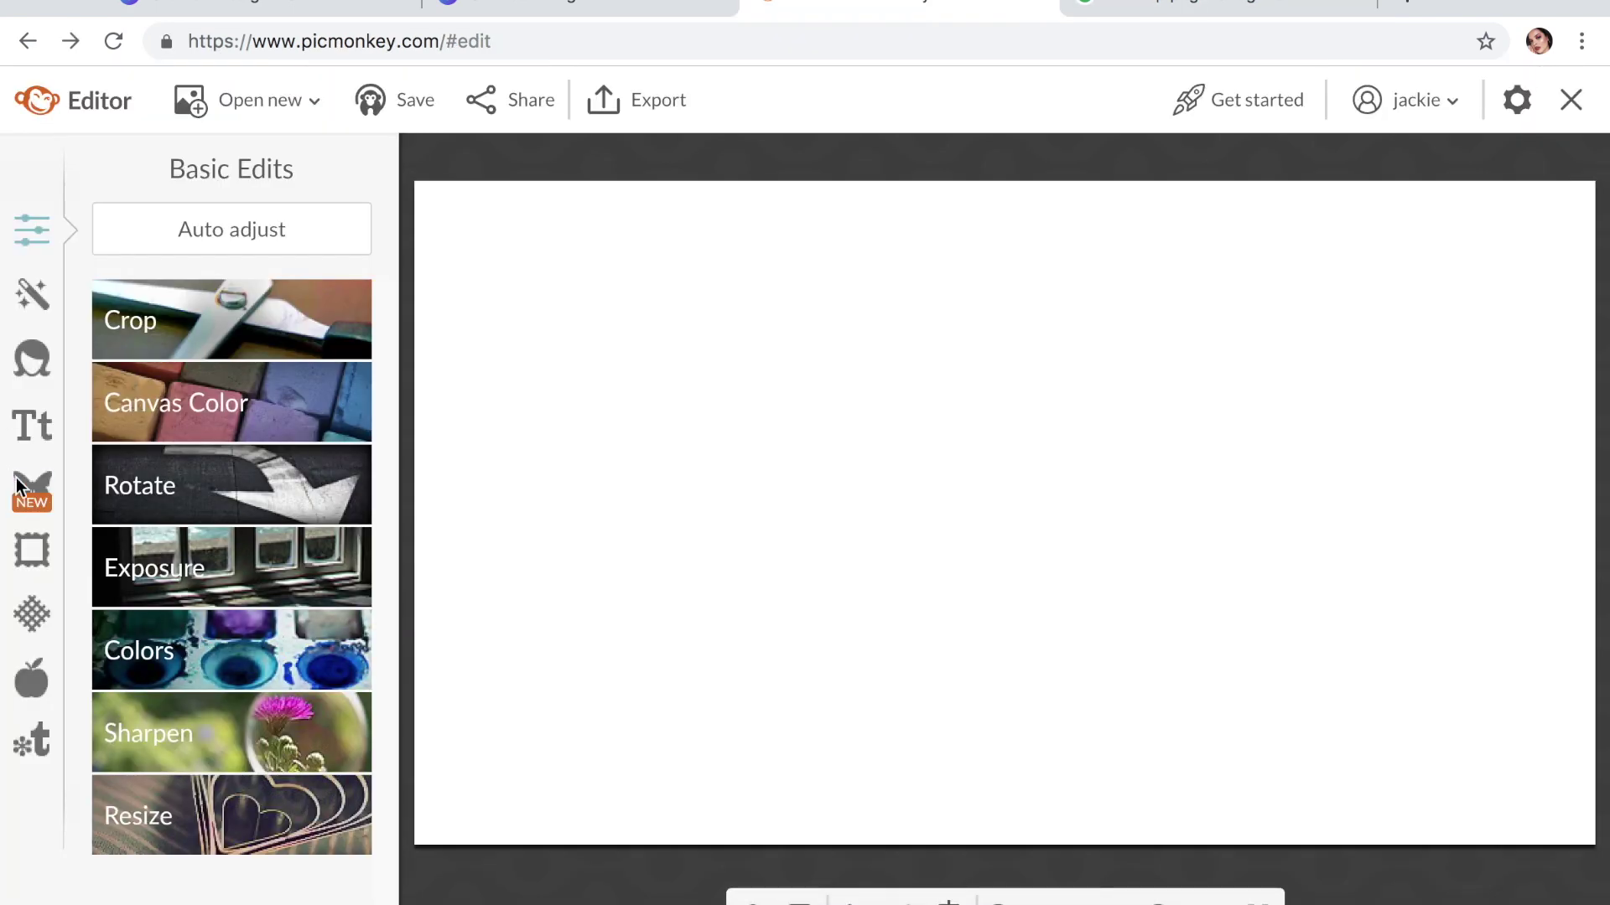
# - Add 398867.png from the computer, shrink it and move it to the canvas centre
pyautogui.click(28, 501)
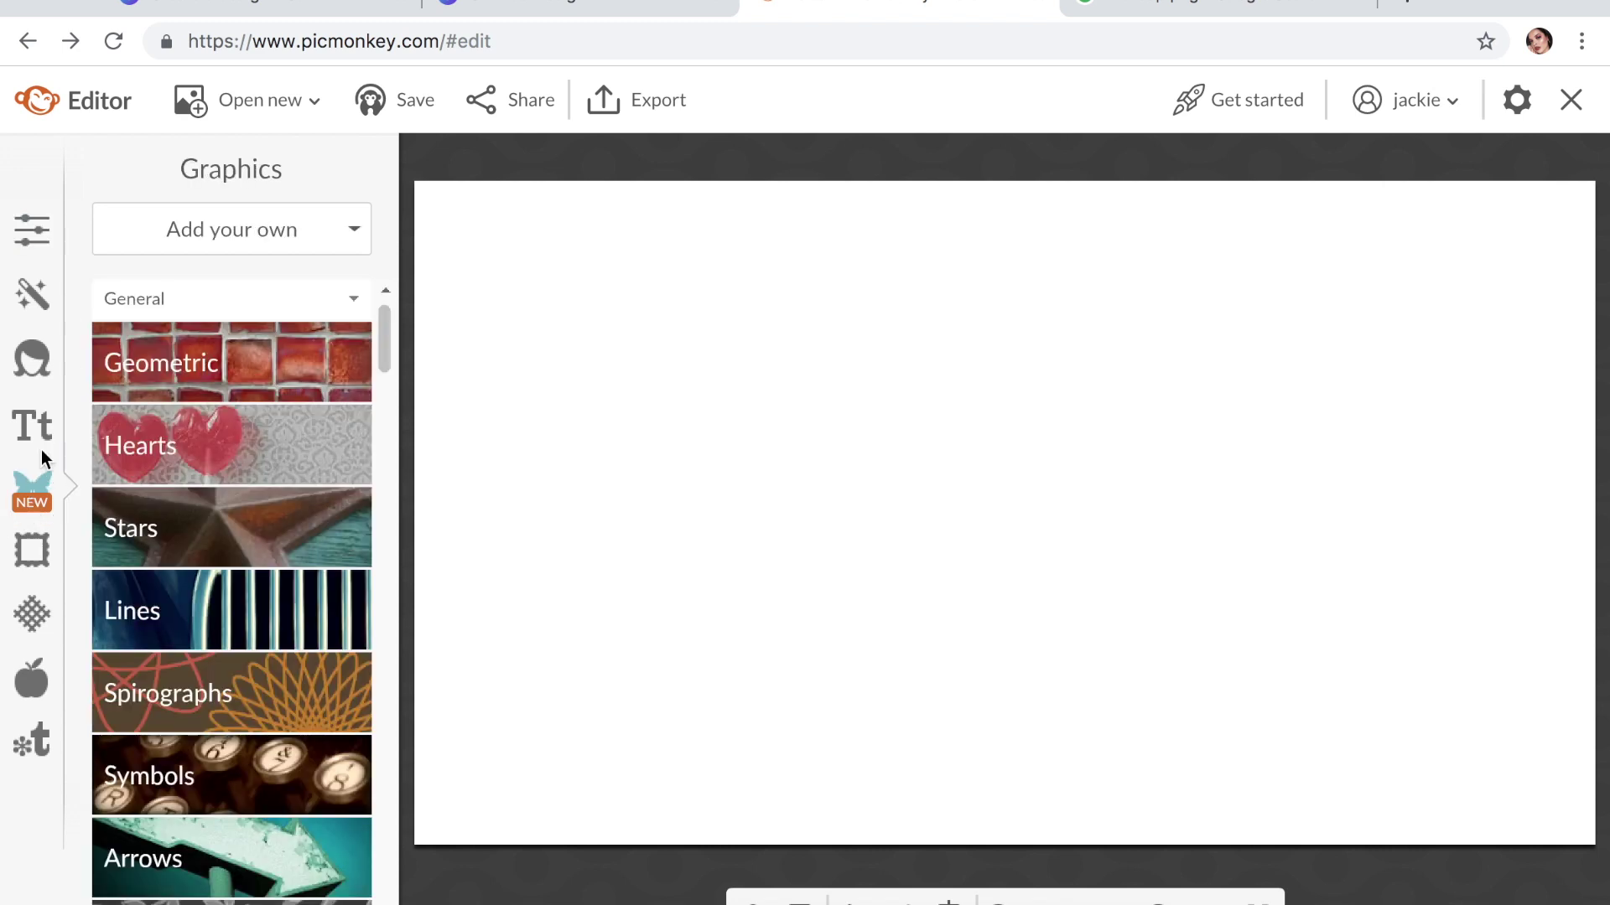
pyautogui.click(260, 228)
pyautogui.click(249, 284)
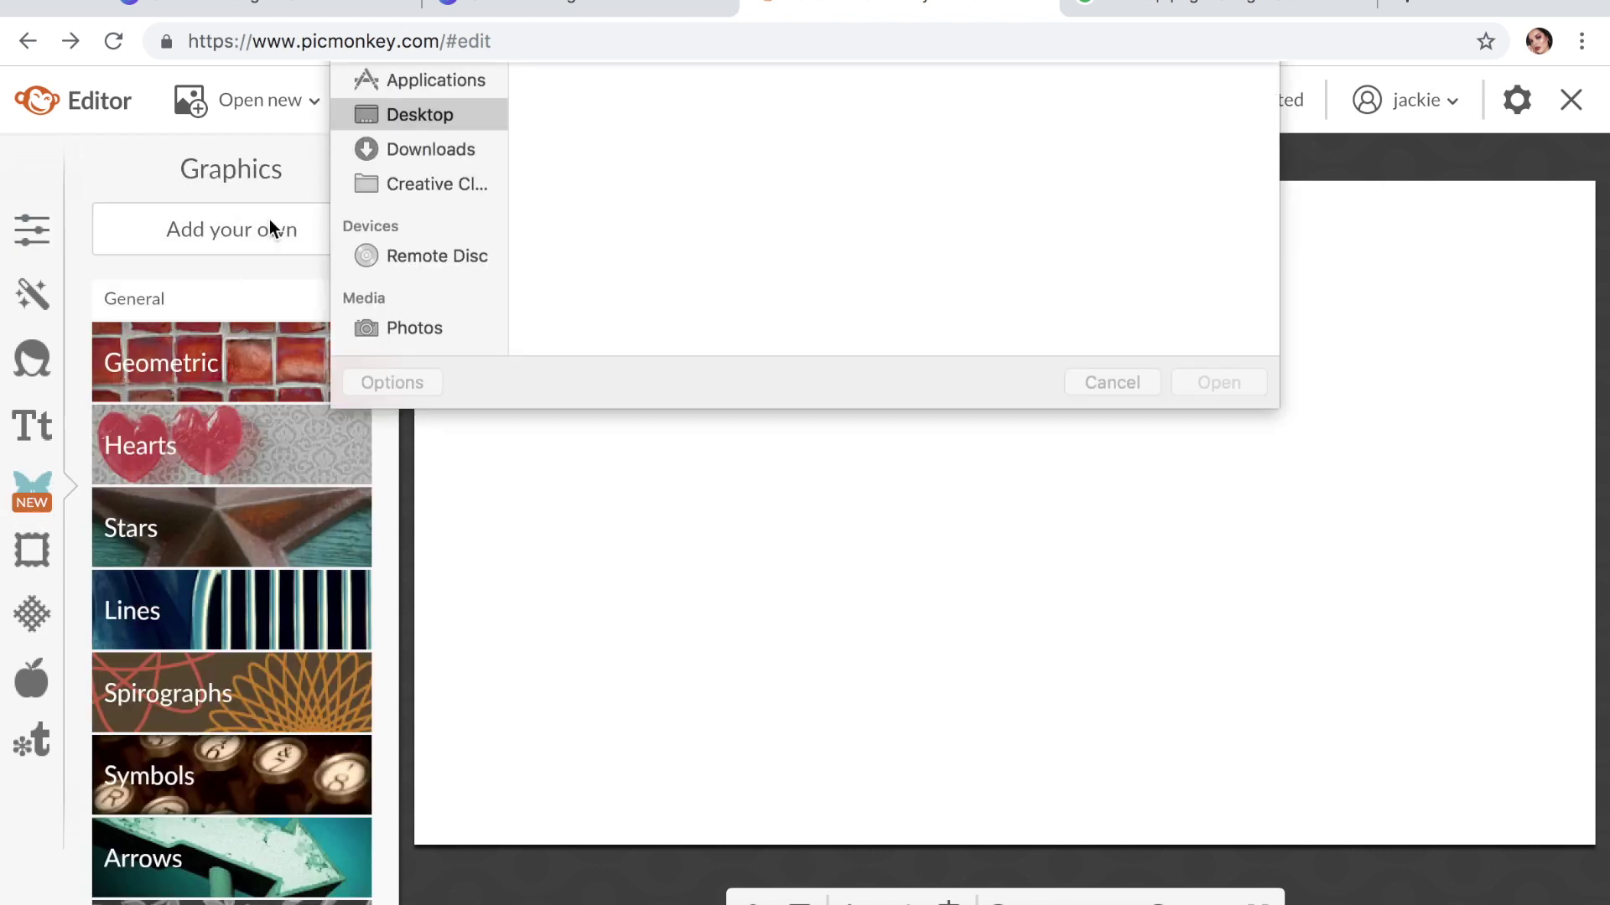
pyautogui.doubleClick(739, 189)
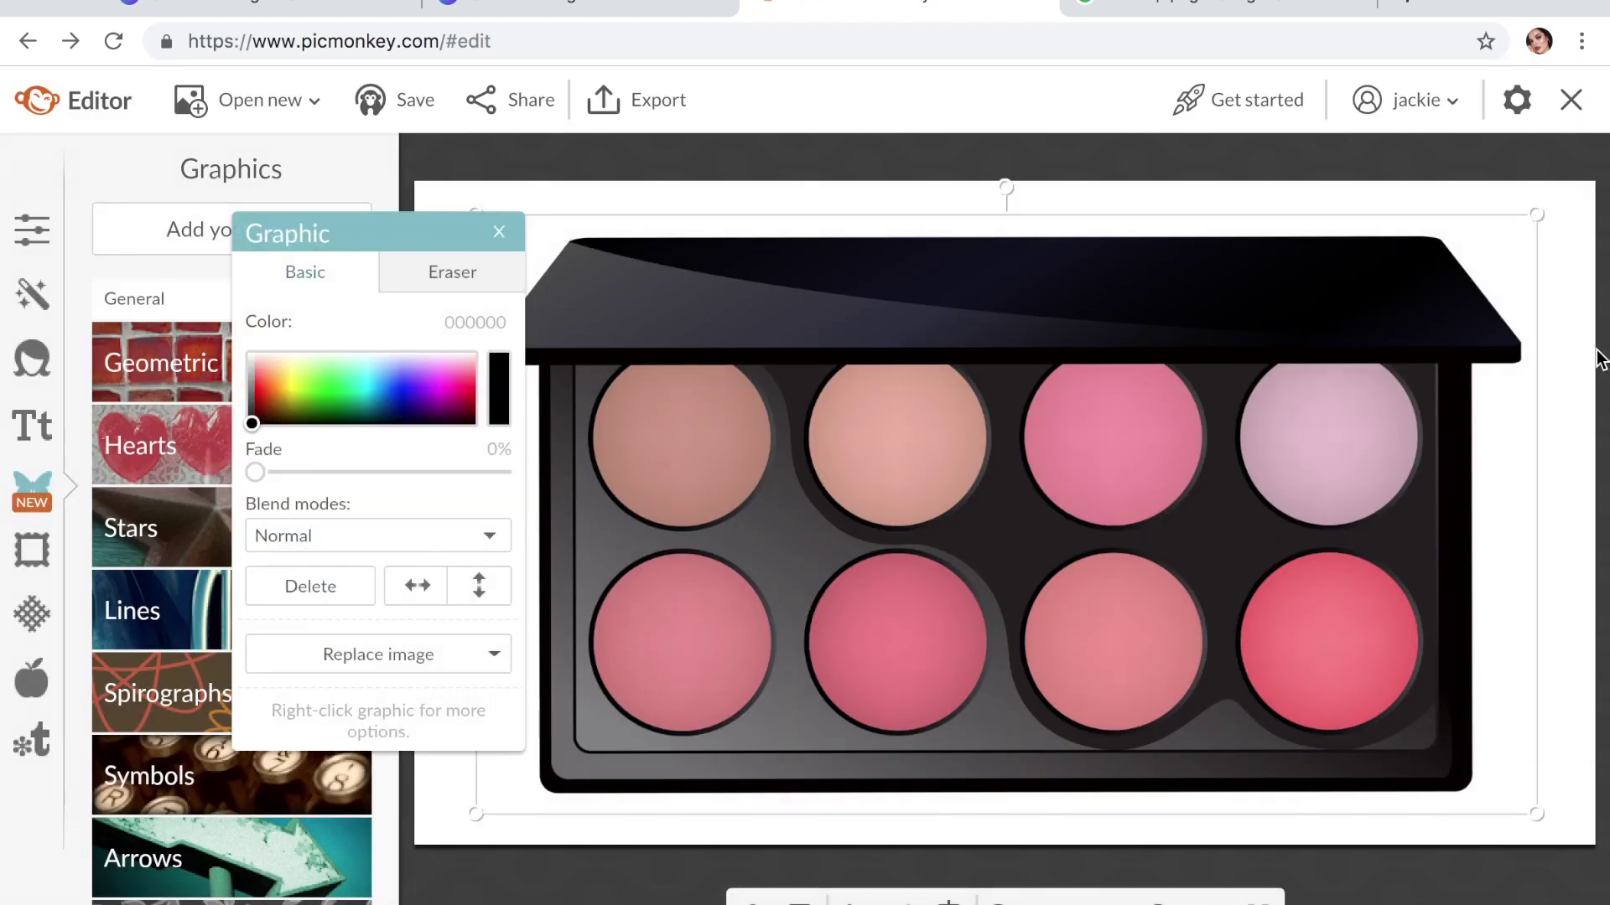
pyautogui.moveTo(1537, 225); pyautogui.dragTo(1042, 504)
pyautogui.moveTo(863, 638); pyautogui.dragTo(1110, 475)
# - Make the canvas background transparent
pyautogui.click(32, 230)
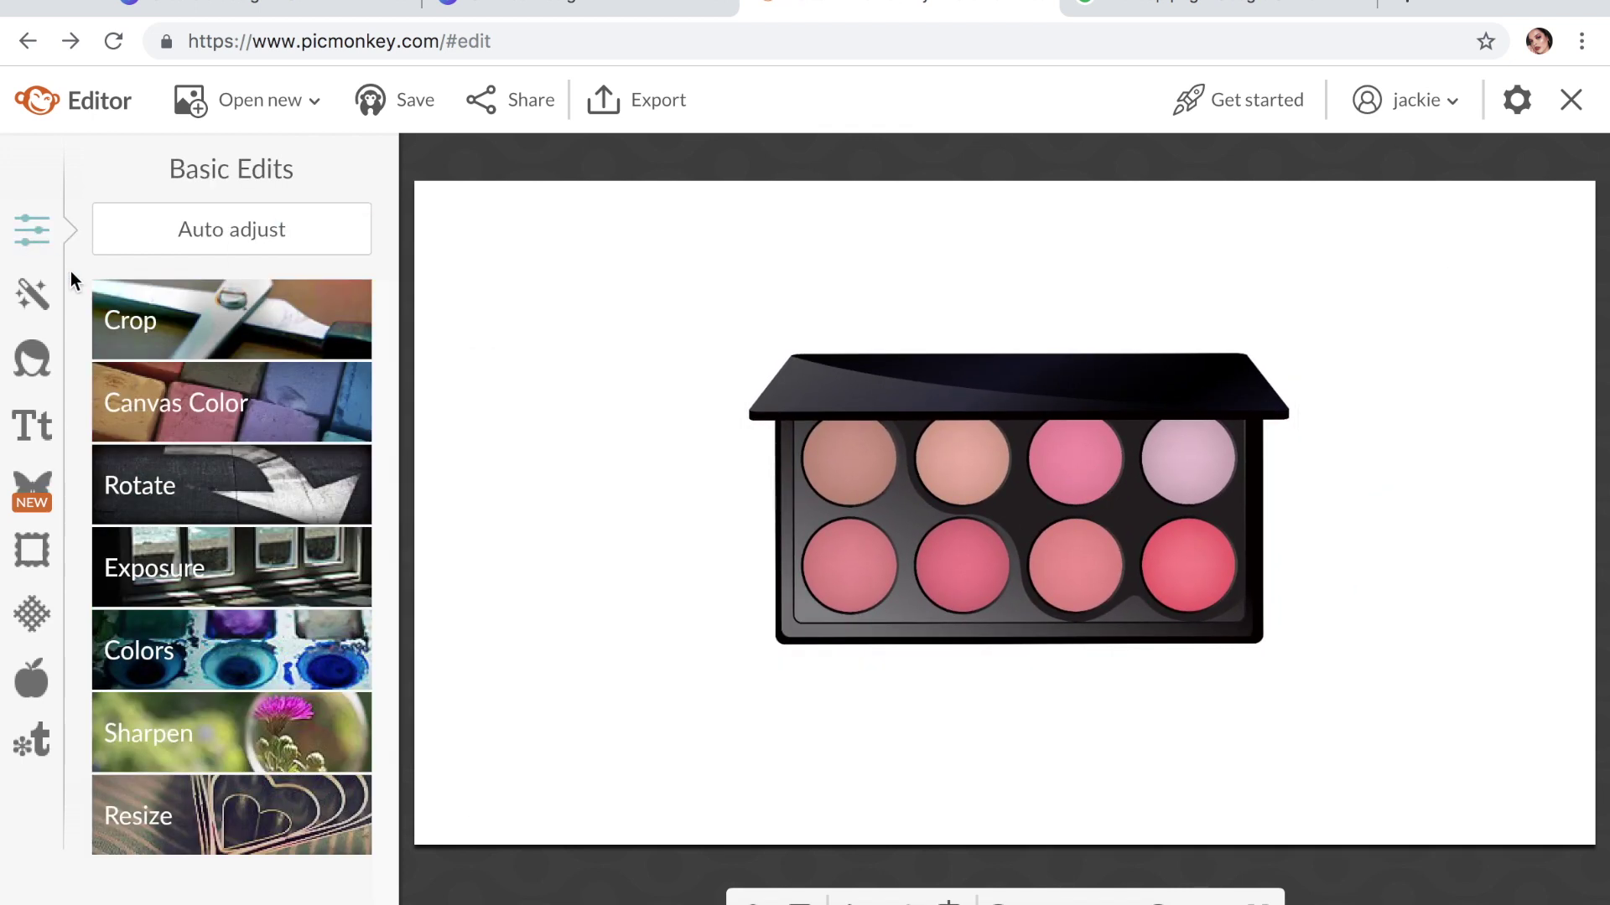
pyautogui.click(172, 404)
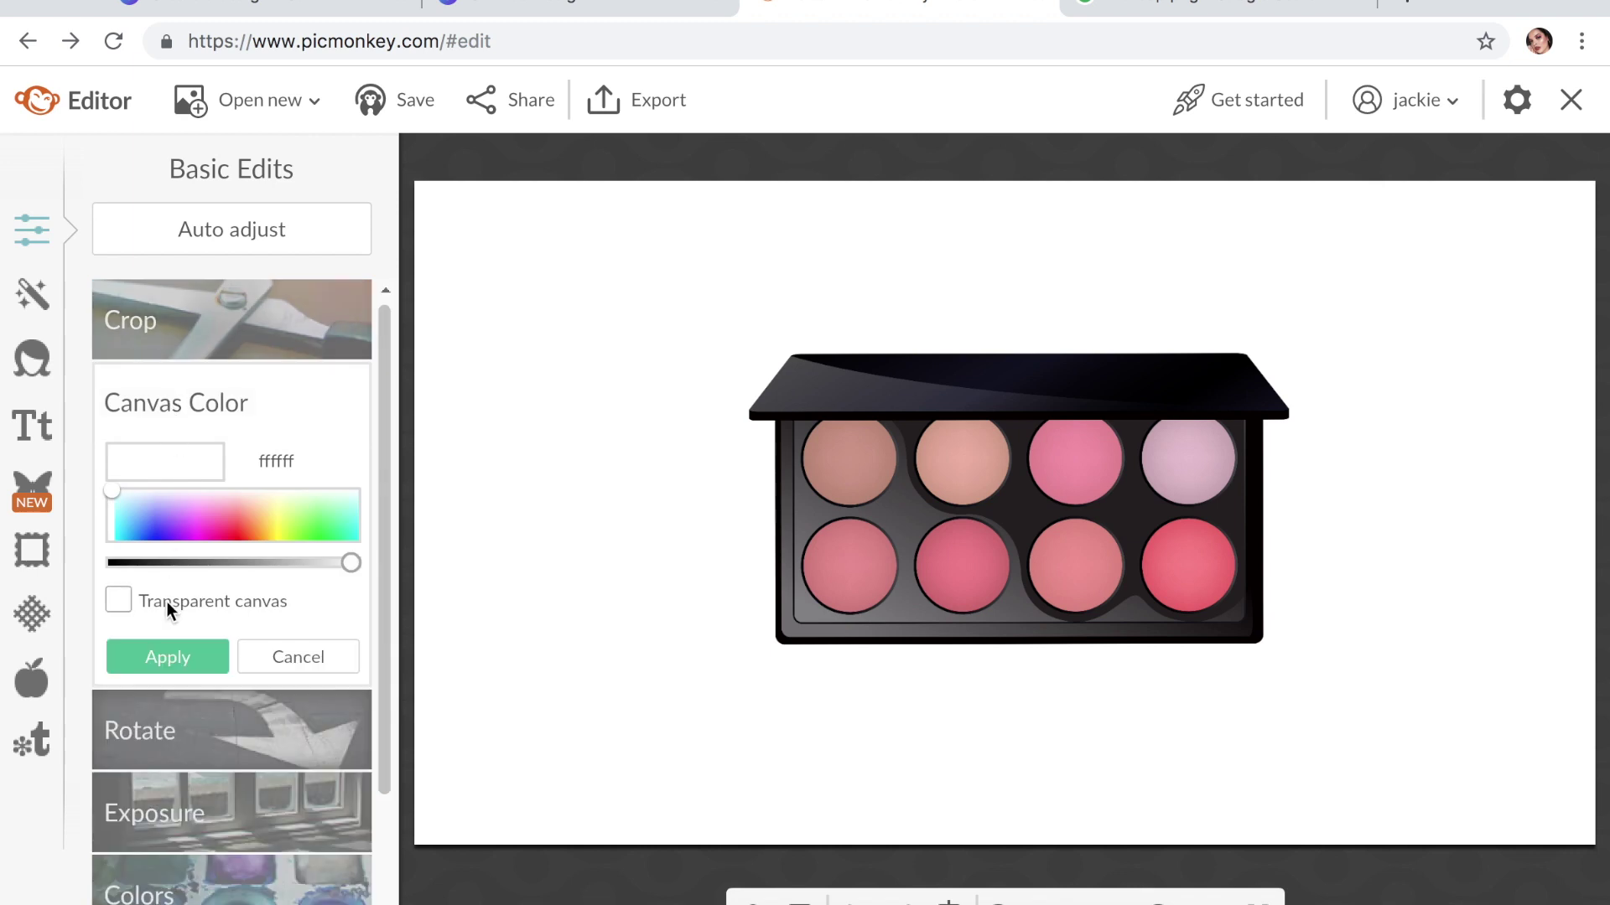
pyautogui.click(163, 602)
pyautogui.click(163, 658)
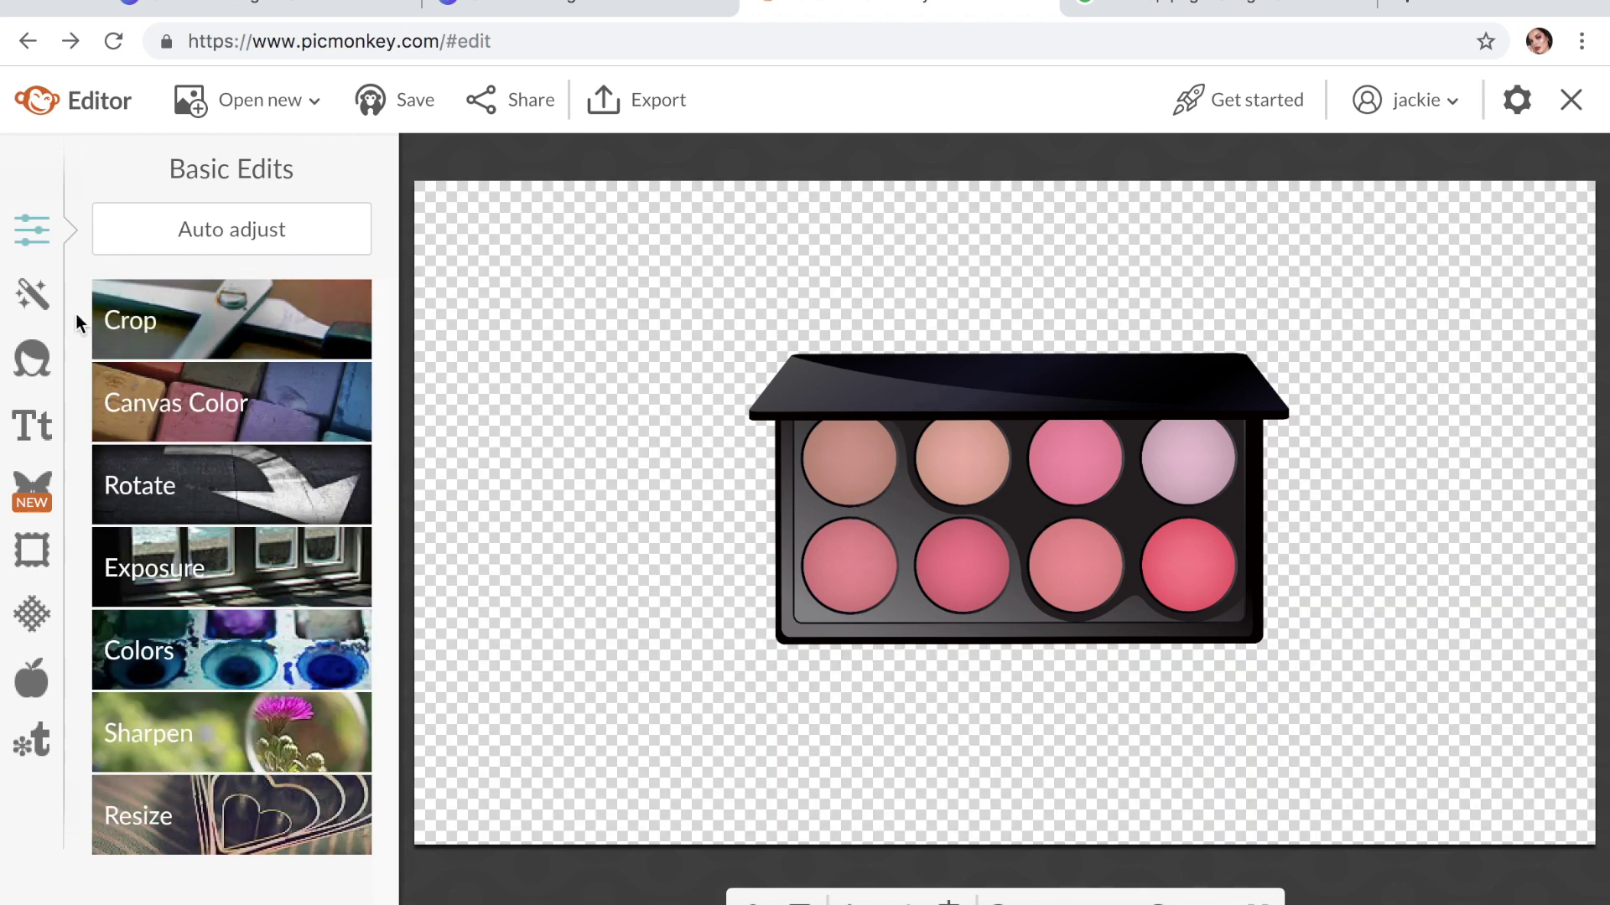
pyautogui.click(43, 302)
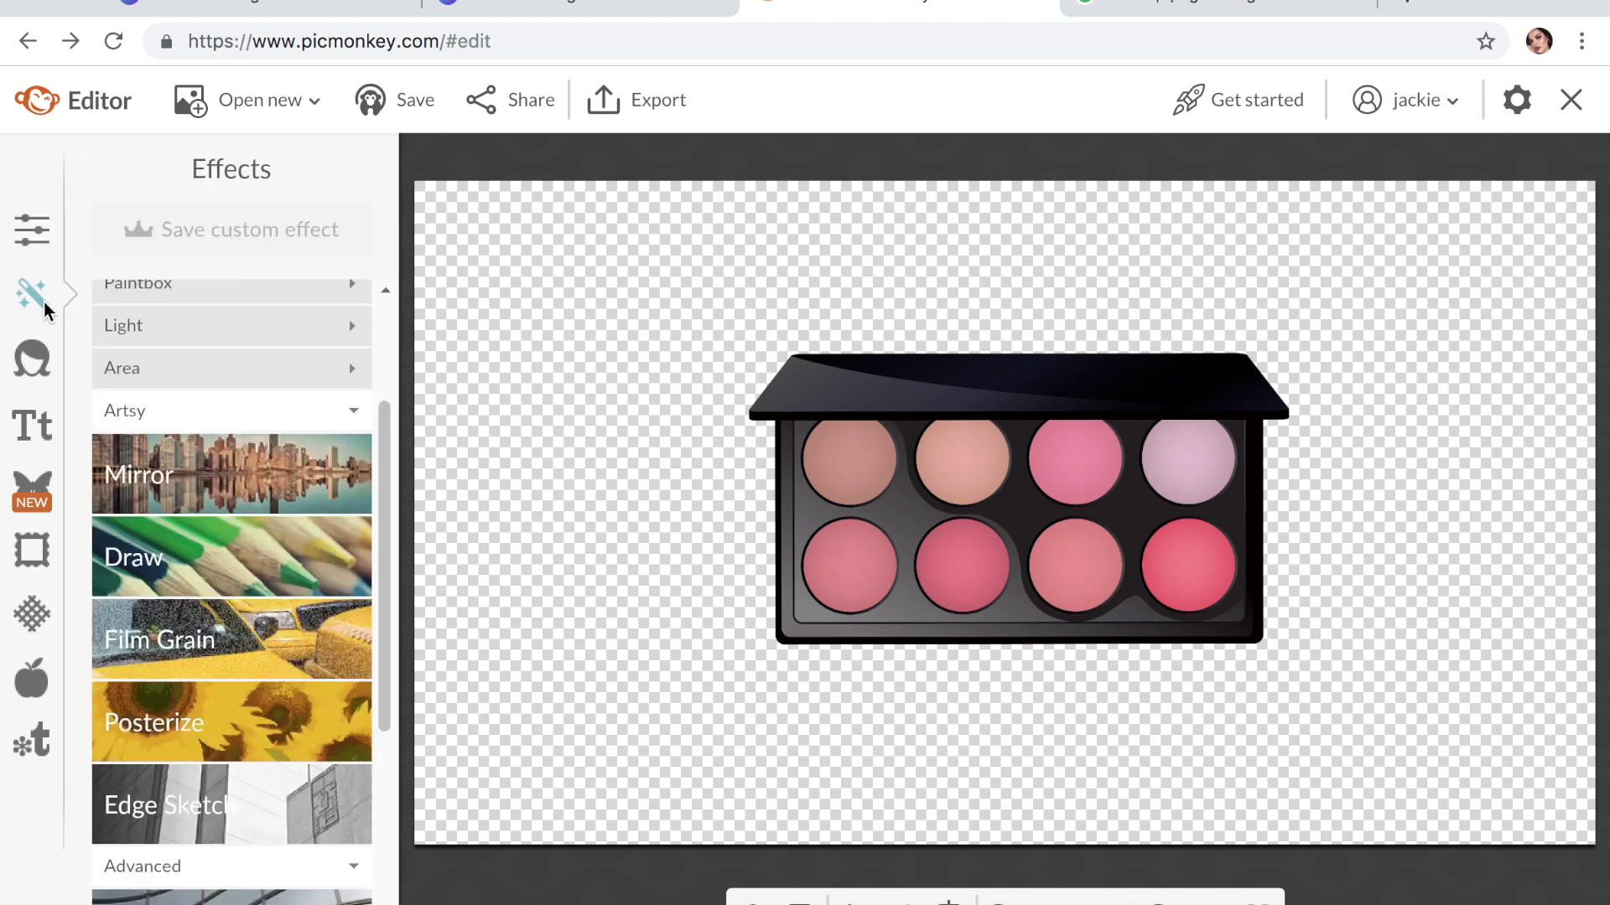
# - Set the Draw brush to yellow, size 364 and 23% hardness
pyautogui.click(212, 565)
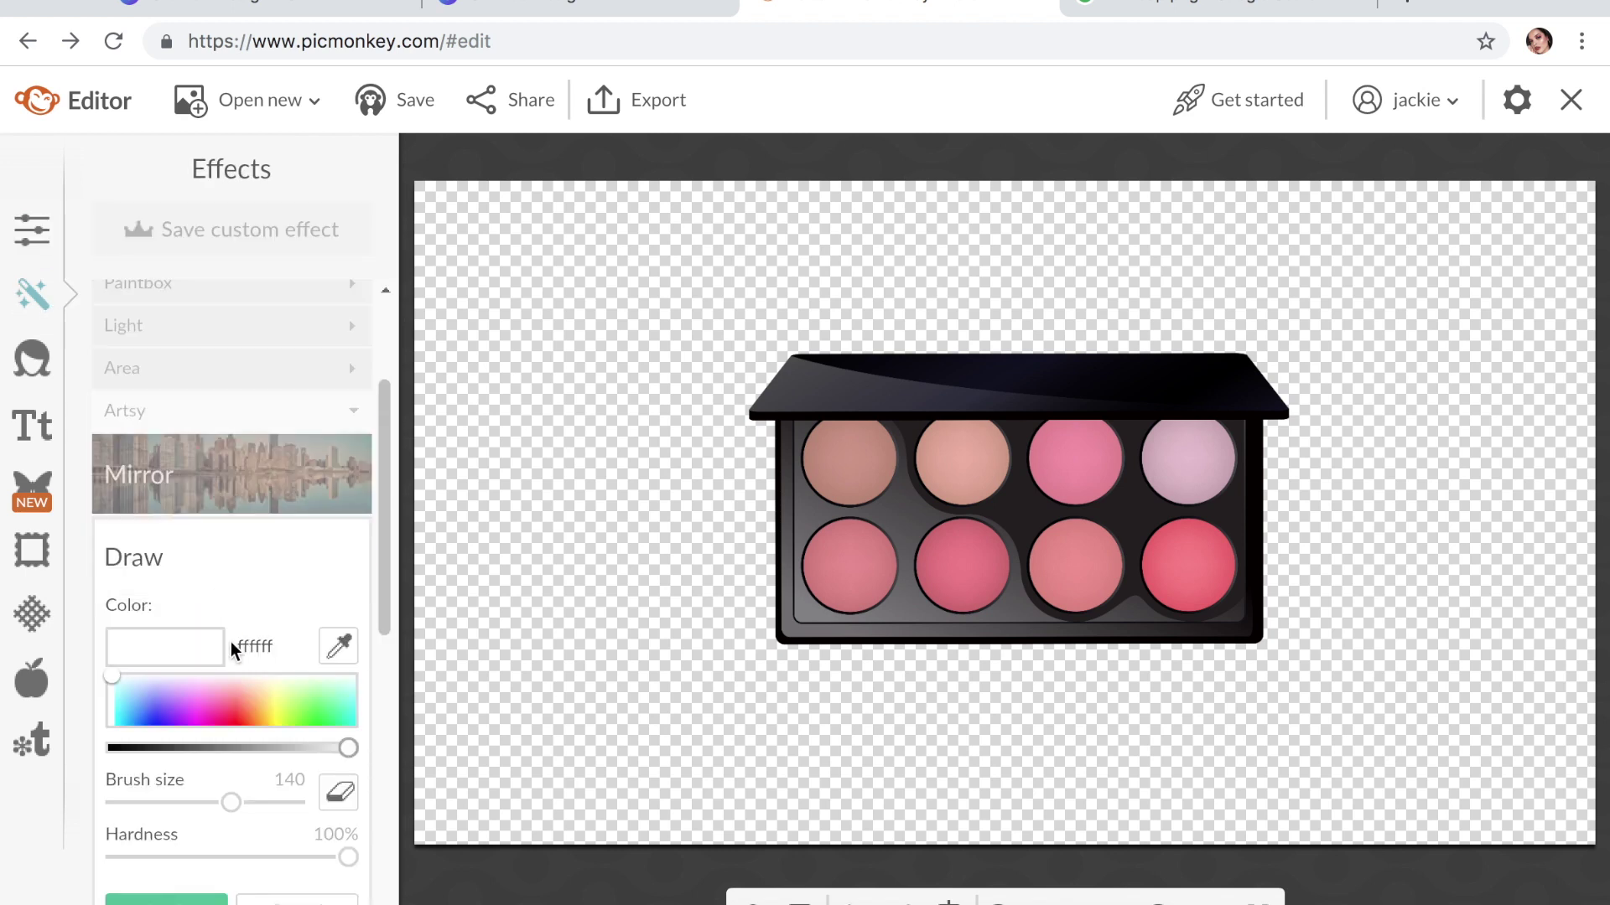
pyautogui.click(252, 707)
pyautogui.moveTo(285, 706); pyautogui.dragTo(276, 709)
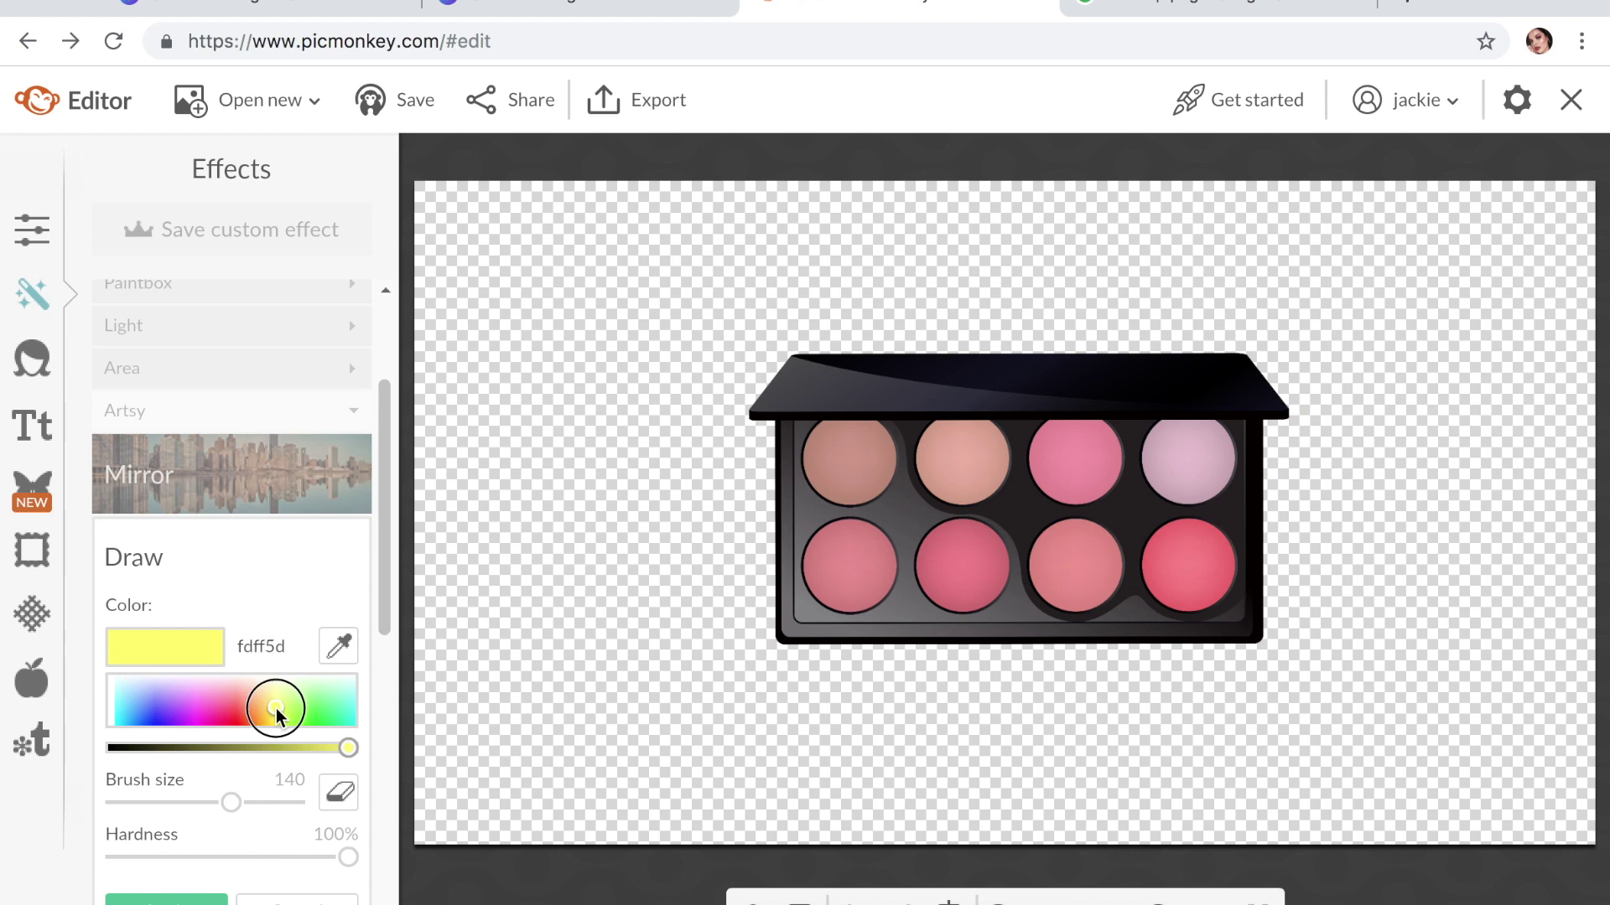
pyautogui.moveTo(232, 799)
pyautogui.mouseDown()
pyautogui.moveTo(304, 803)
pyautogui.moveTo(285, 806)
pyautogui.mouseUp()
pyautogui.moveTo(346, 858); pyautogui.dragTo(169, 859)
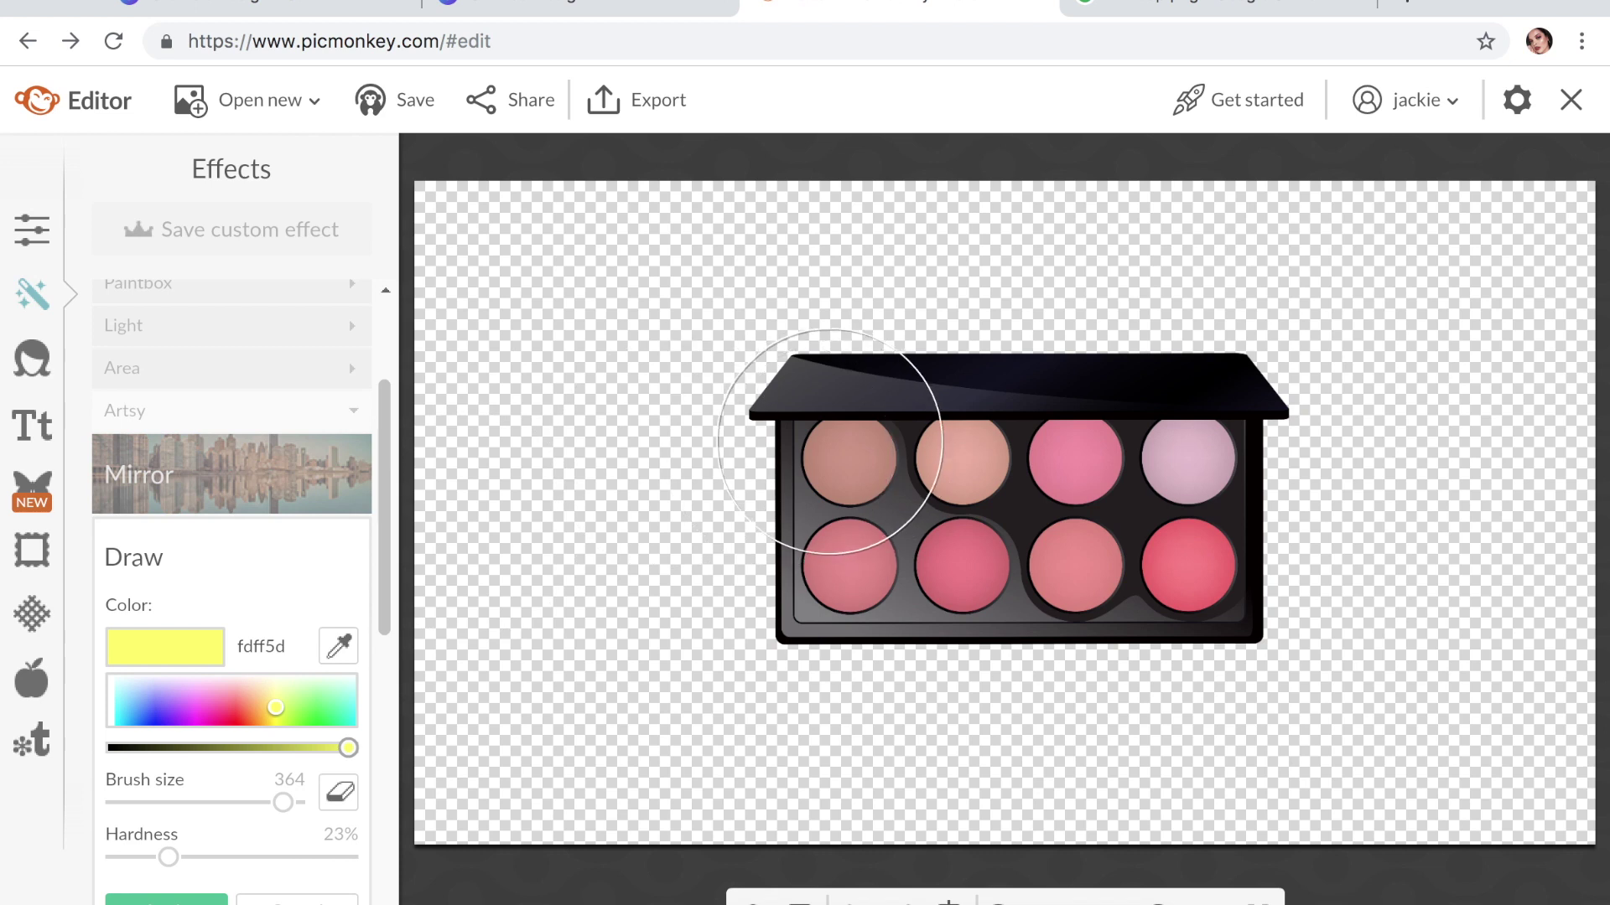
# - Paint the yellow glow around the palette and apply it
pyautogui.moveTo(830, 442)
pyautogui.mouseDown()
pyautogui.moveTo(839, 528)
pyautogui.moveTo(824, 552)
pyautogui.moveTo(863, 570)
pyautogui.moveTo(1115, 573)
pyautogui.moveTo(1156, 538)
pyautogui.moveTo(1201, 534)
pyautogui.moveTo(1193, 438)
pyautogui.moveTo(833, 436)
pyautogui.moveTo(830, 557)
pyautogui.mouseUp()
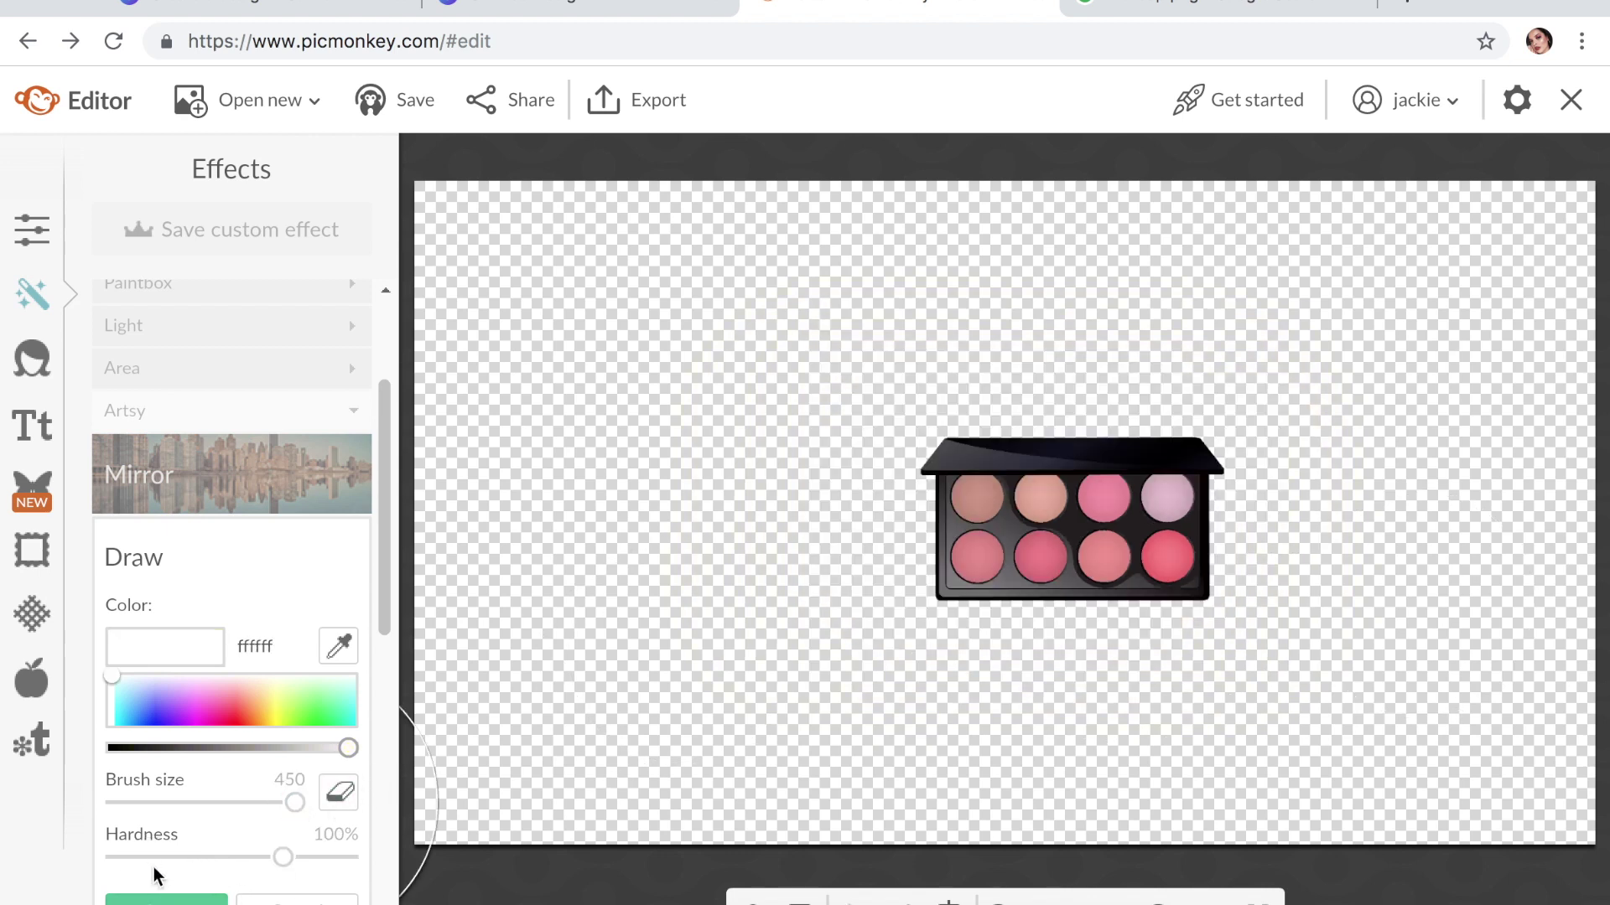
pyautogui.click(290, 709)
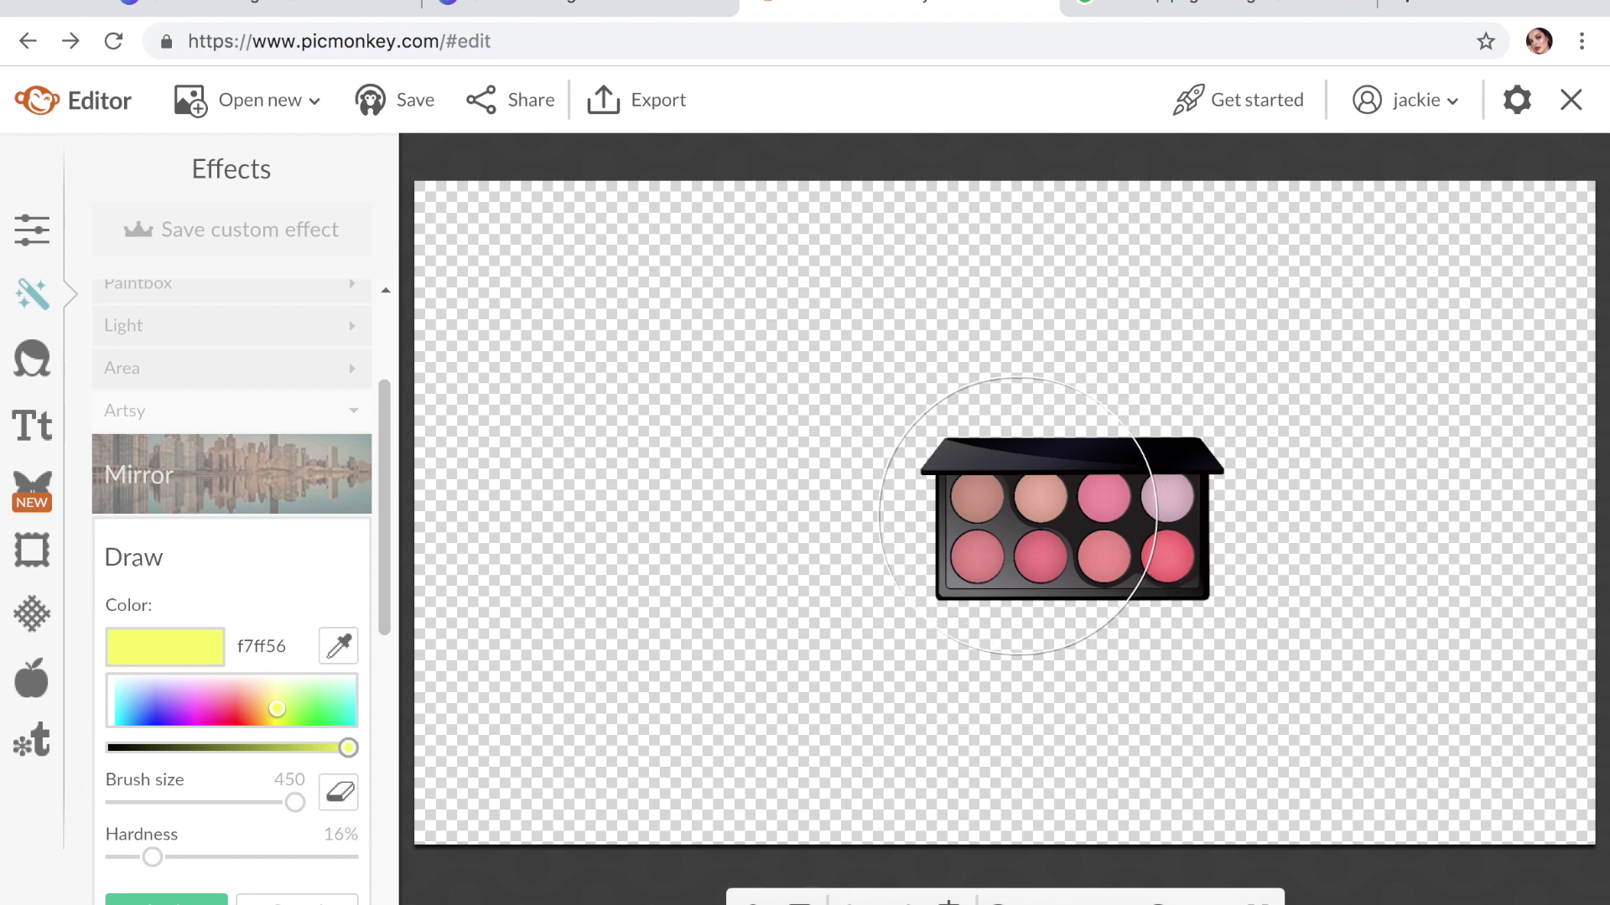
pyautogui.click(1010, 521)
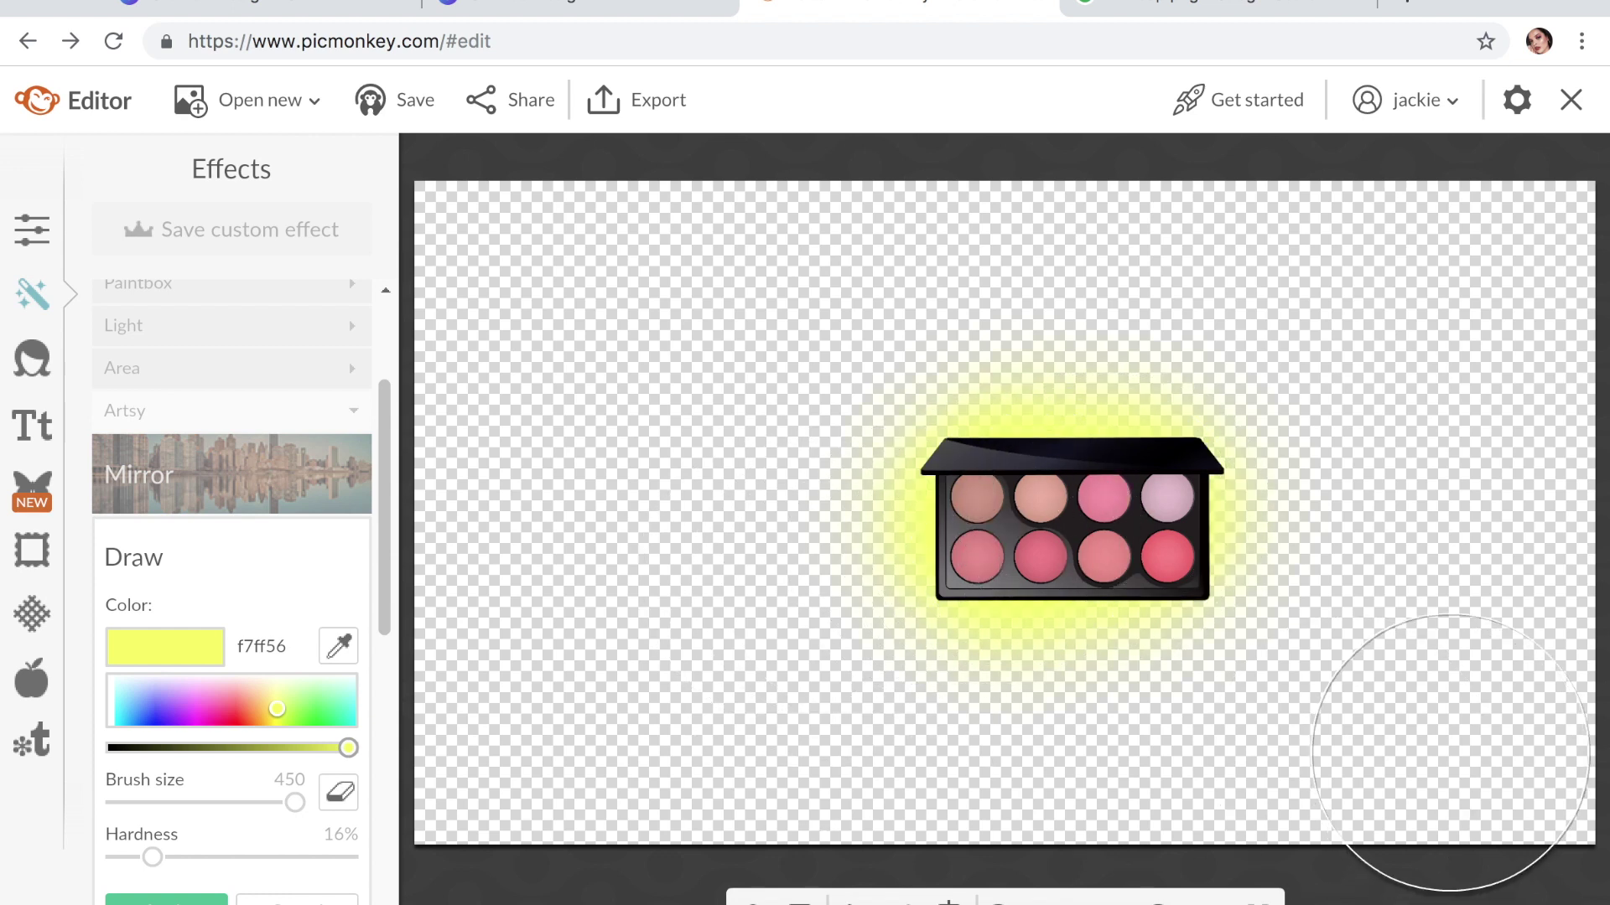
pyautogui.click(166, 901)
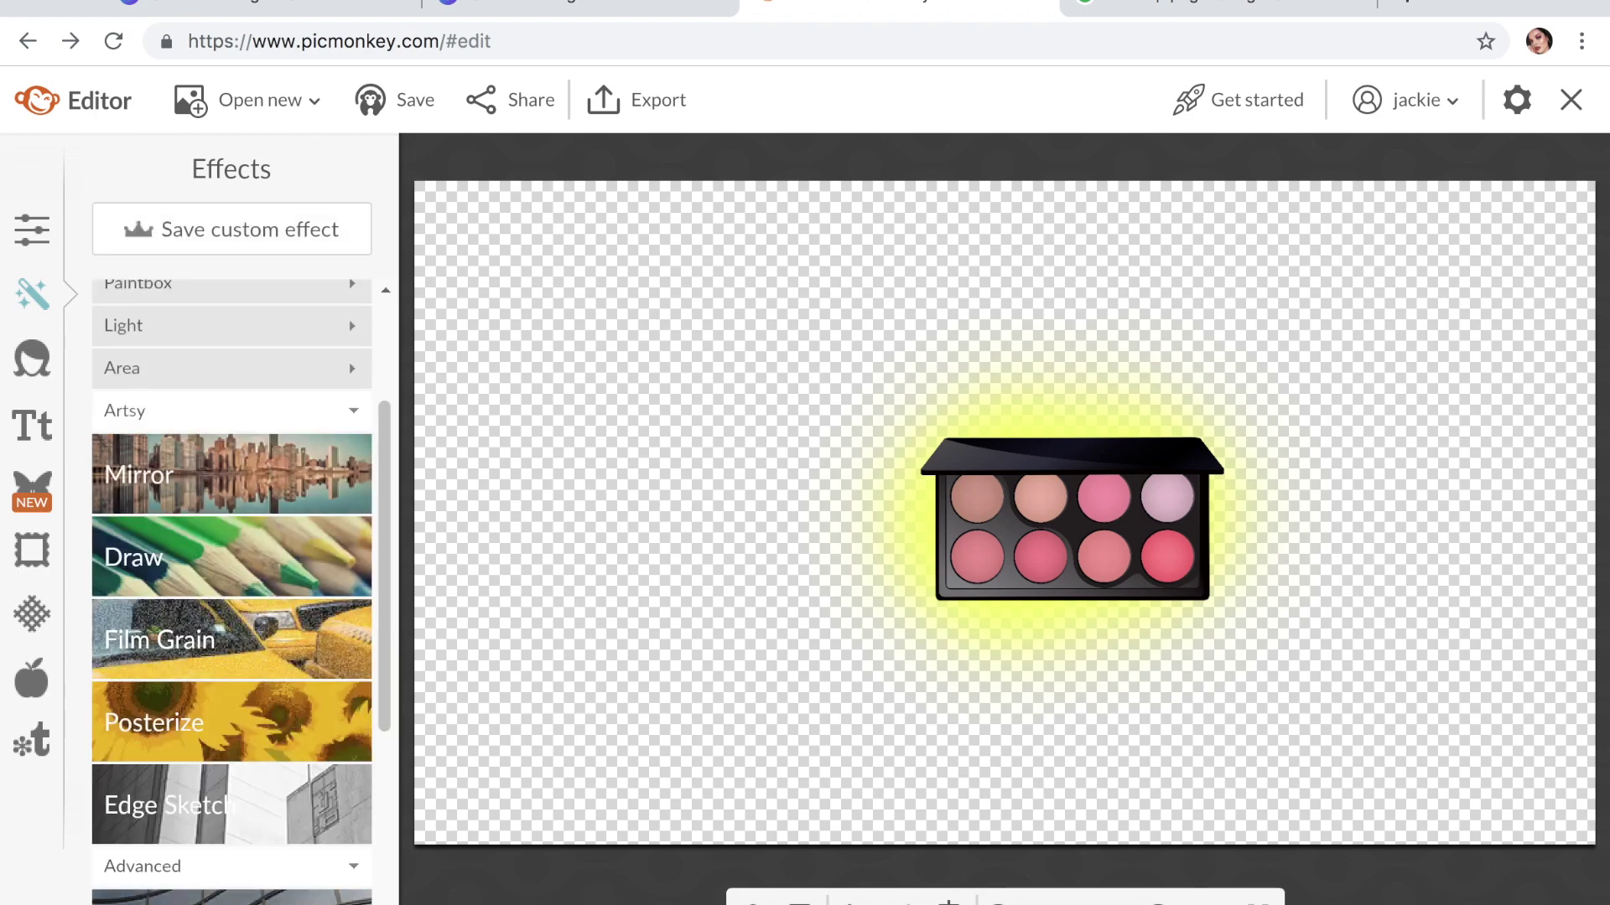
pyautogui.hotkey('ctrl', 'shift', 'Tab')
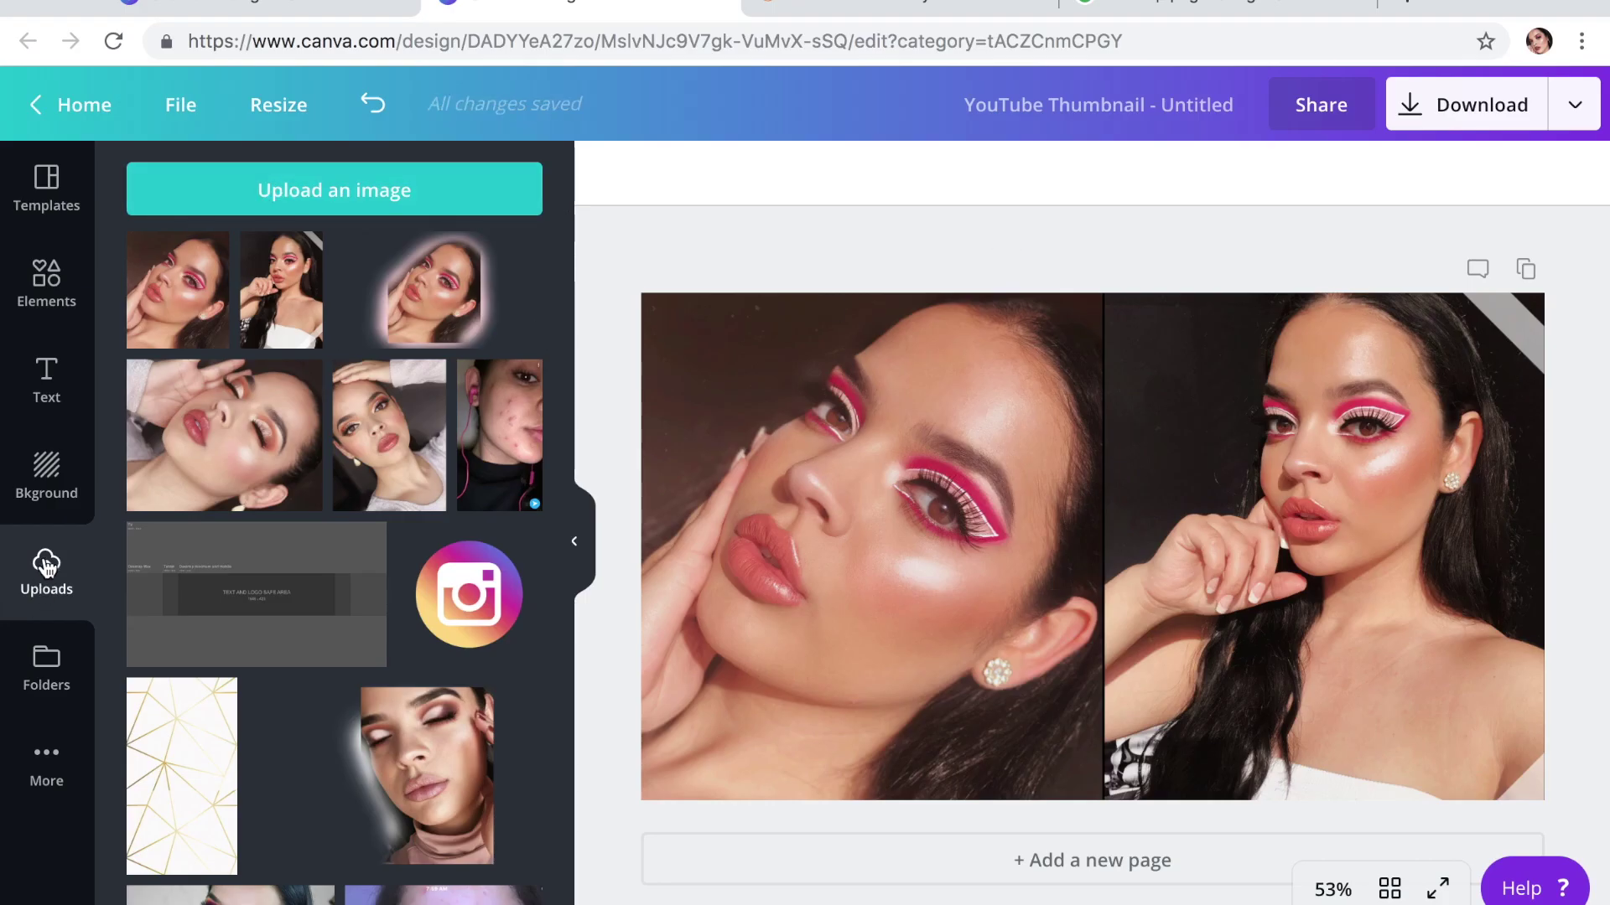
# - Upload palette.png and add it to the thumbnail
pyautogui.click(302, 197)
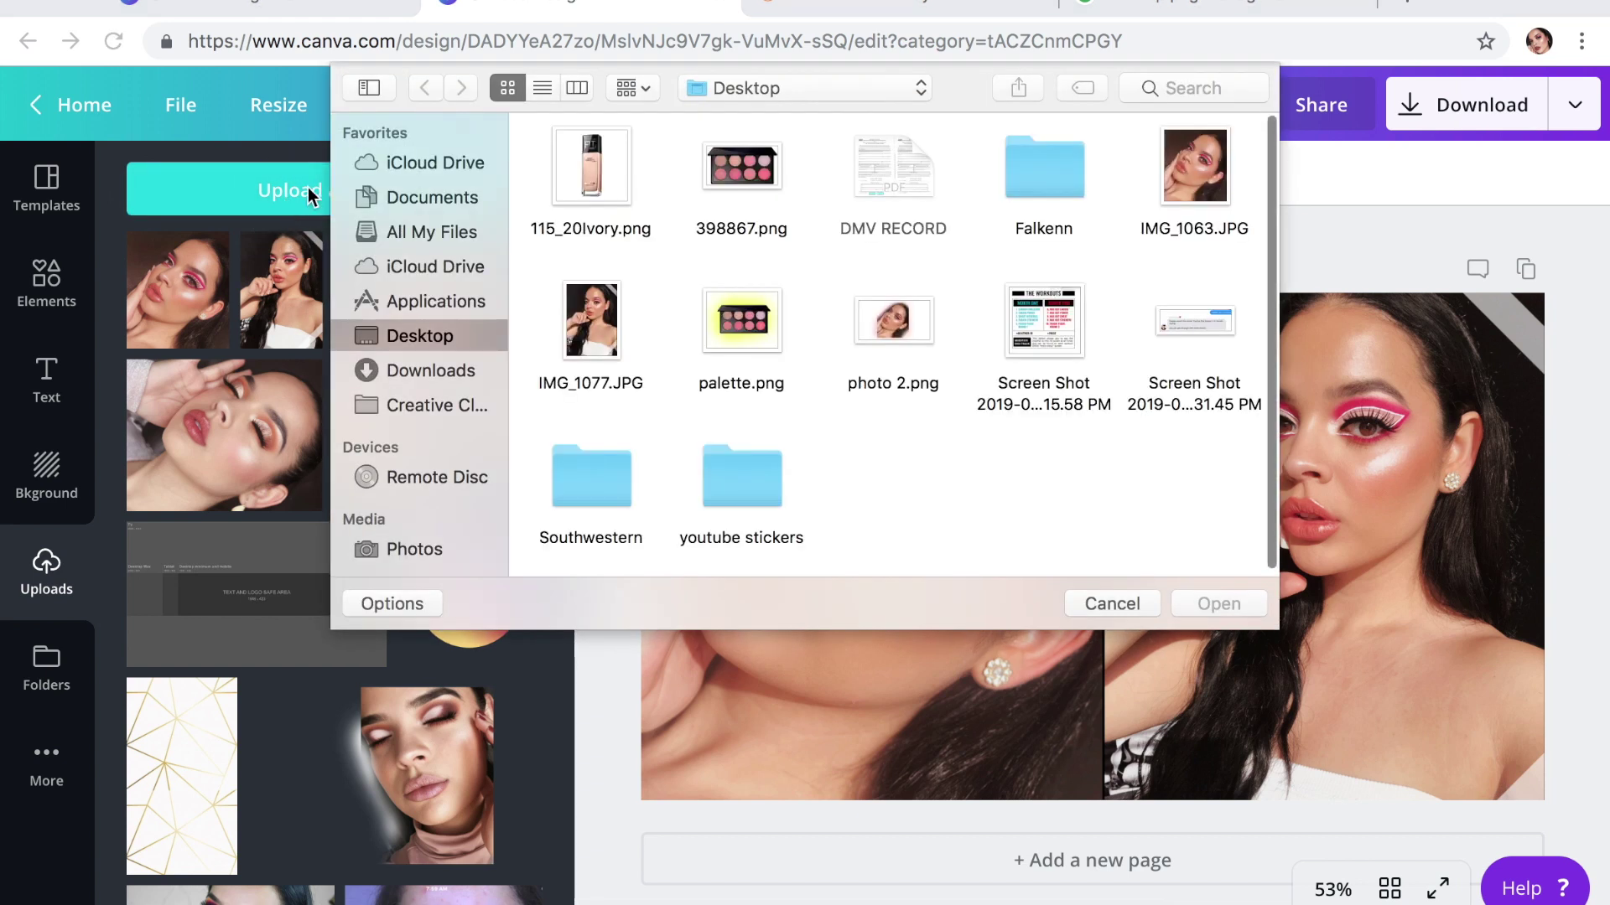
pyautogui.click(415, 231)
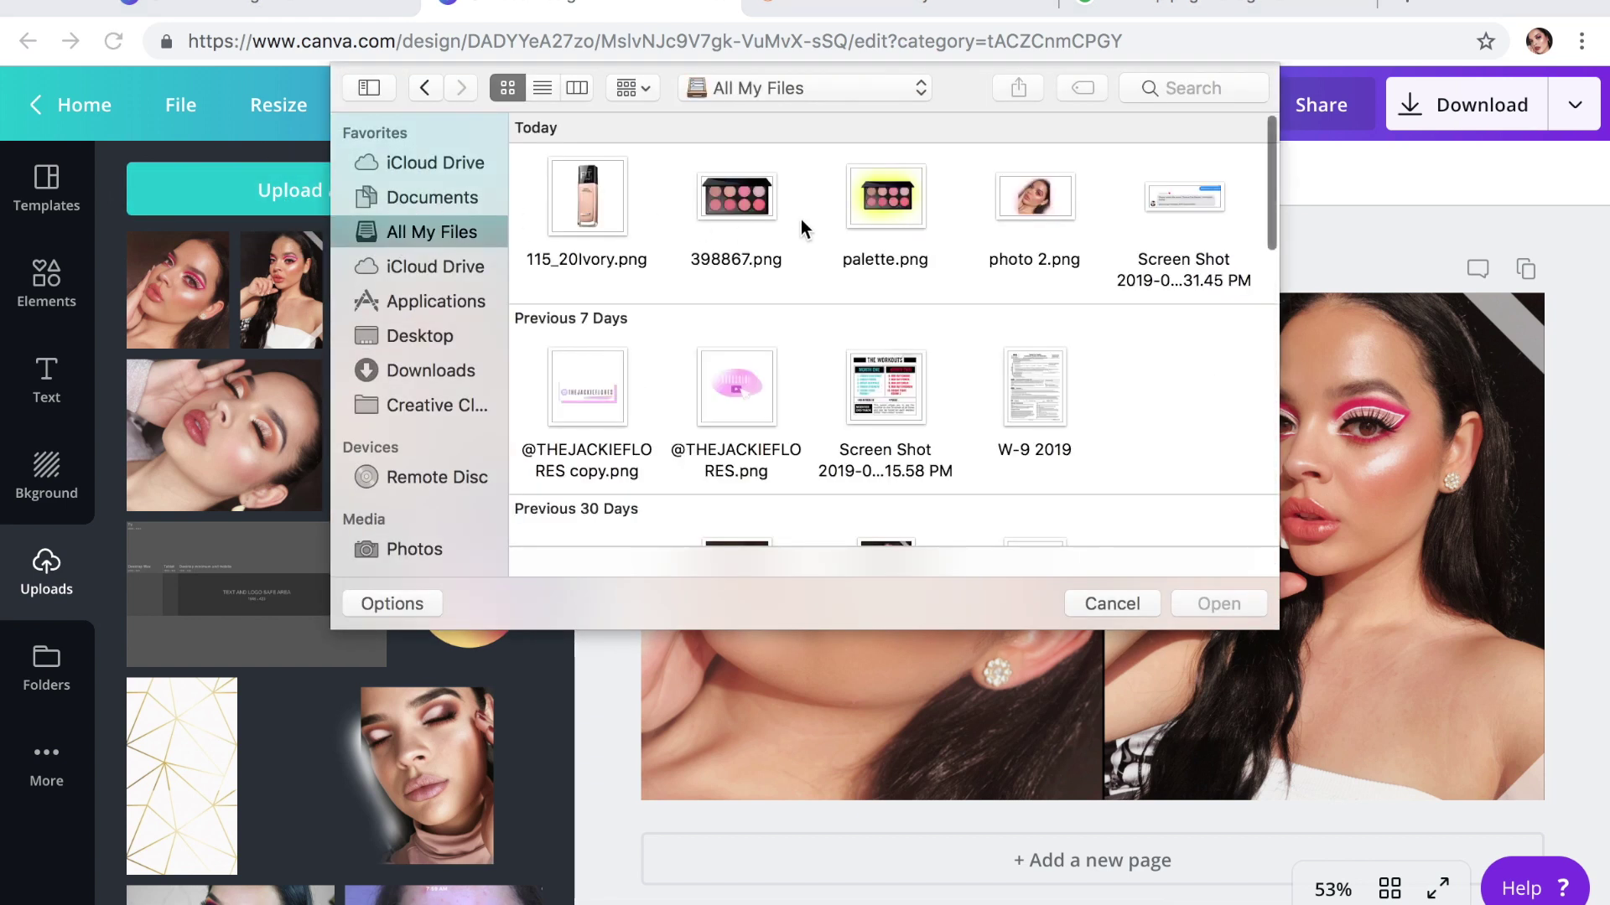
pyautogui.click(863, 223)
pyautogui.click(1204, 604)
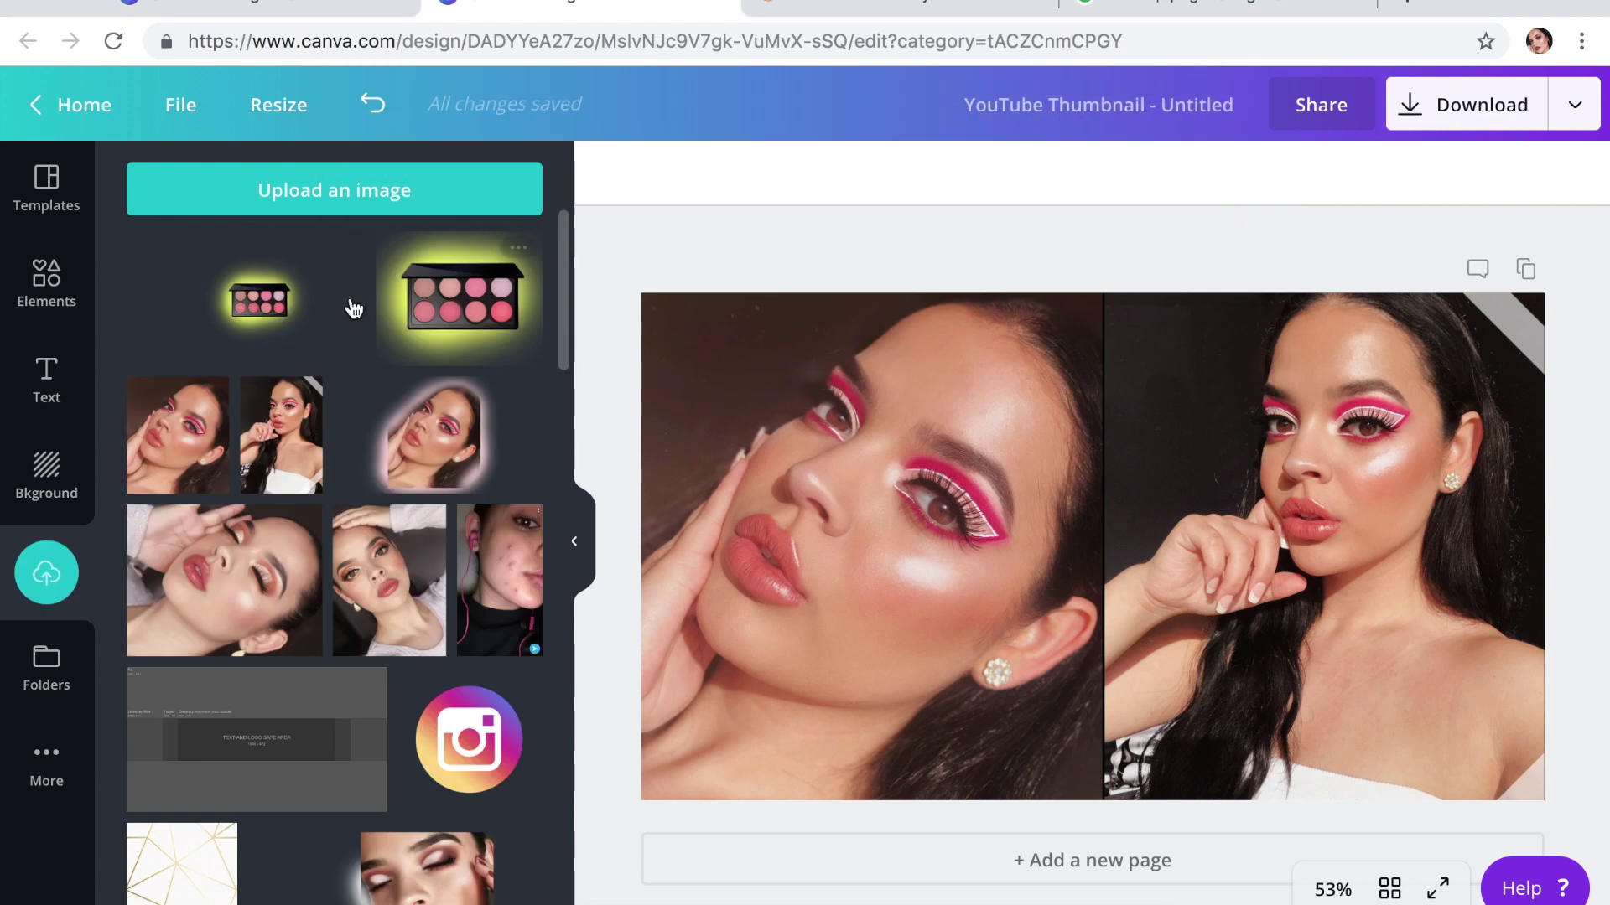
pyautogui.click(277, 312)
# - Crop, resize and tilt the pink palette, settling it between the two selfies
pyautogui.click(791, 173)
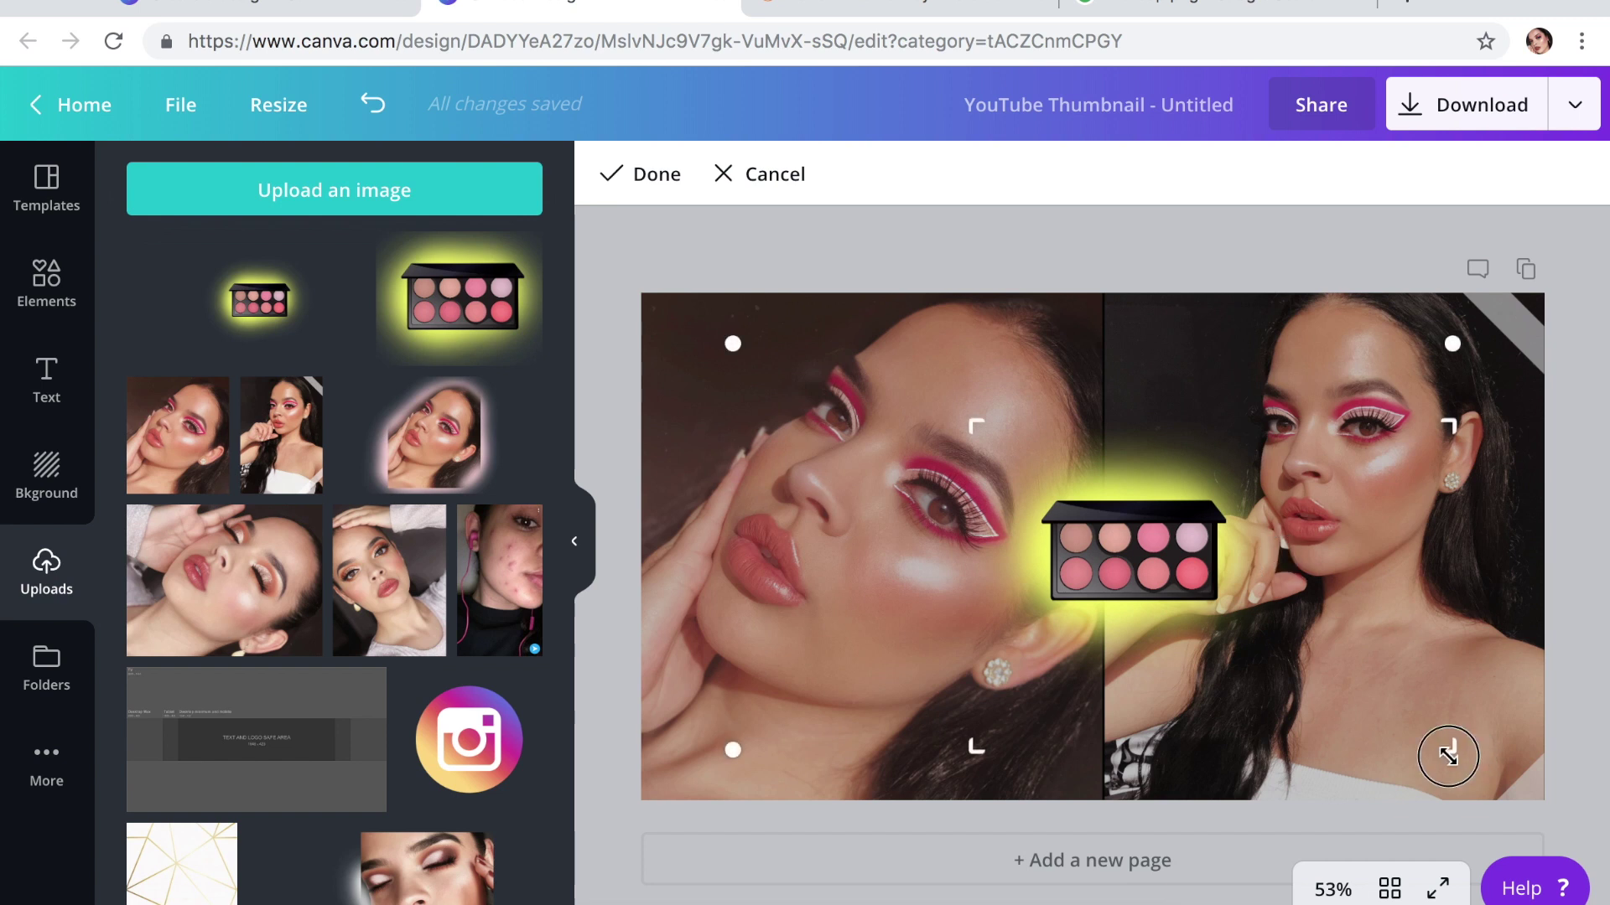
pyautogui.moveTo(1448, 756); pyautogui.dragTo(1332, 706)
pyautogui.click(662, 173)
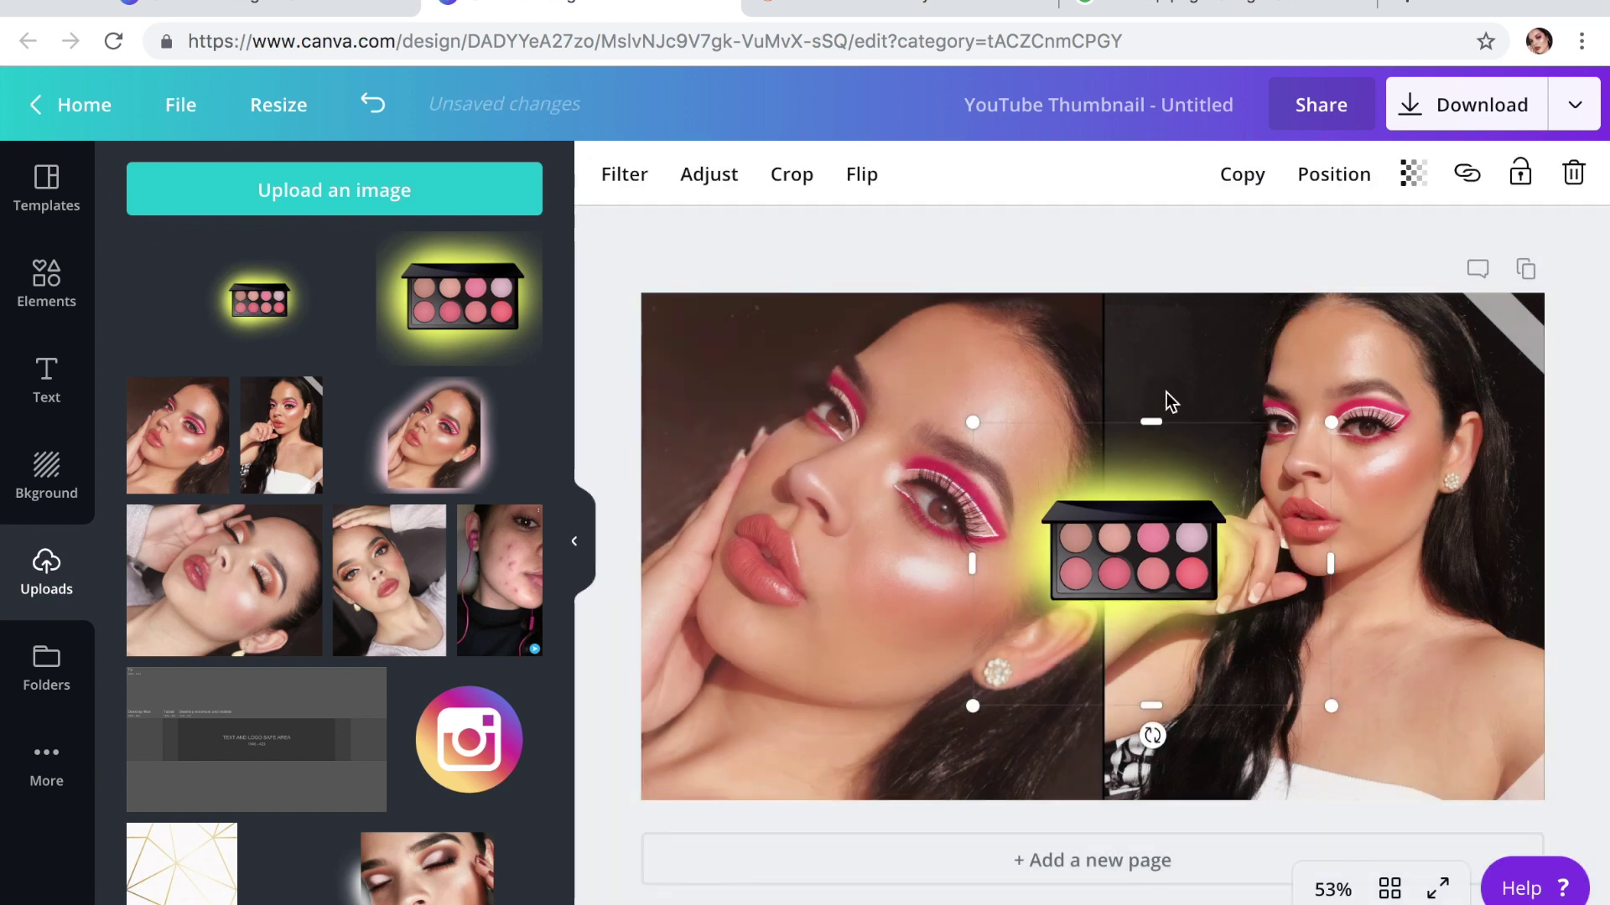
pyautogui.moveTo(1332, 707); pyautogui.dragTo(1333, 558)
pyautogui.moveTo(1090, 469); pyautogui.dragTo(1122, 662)
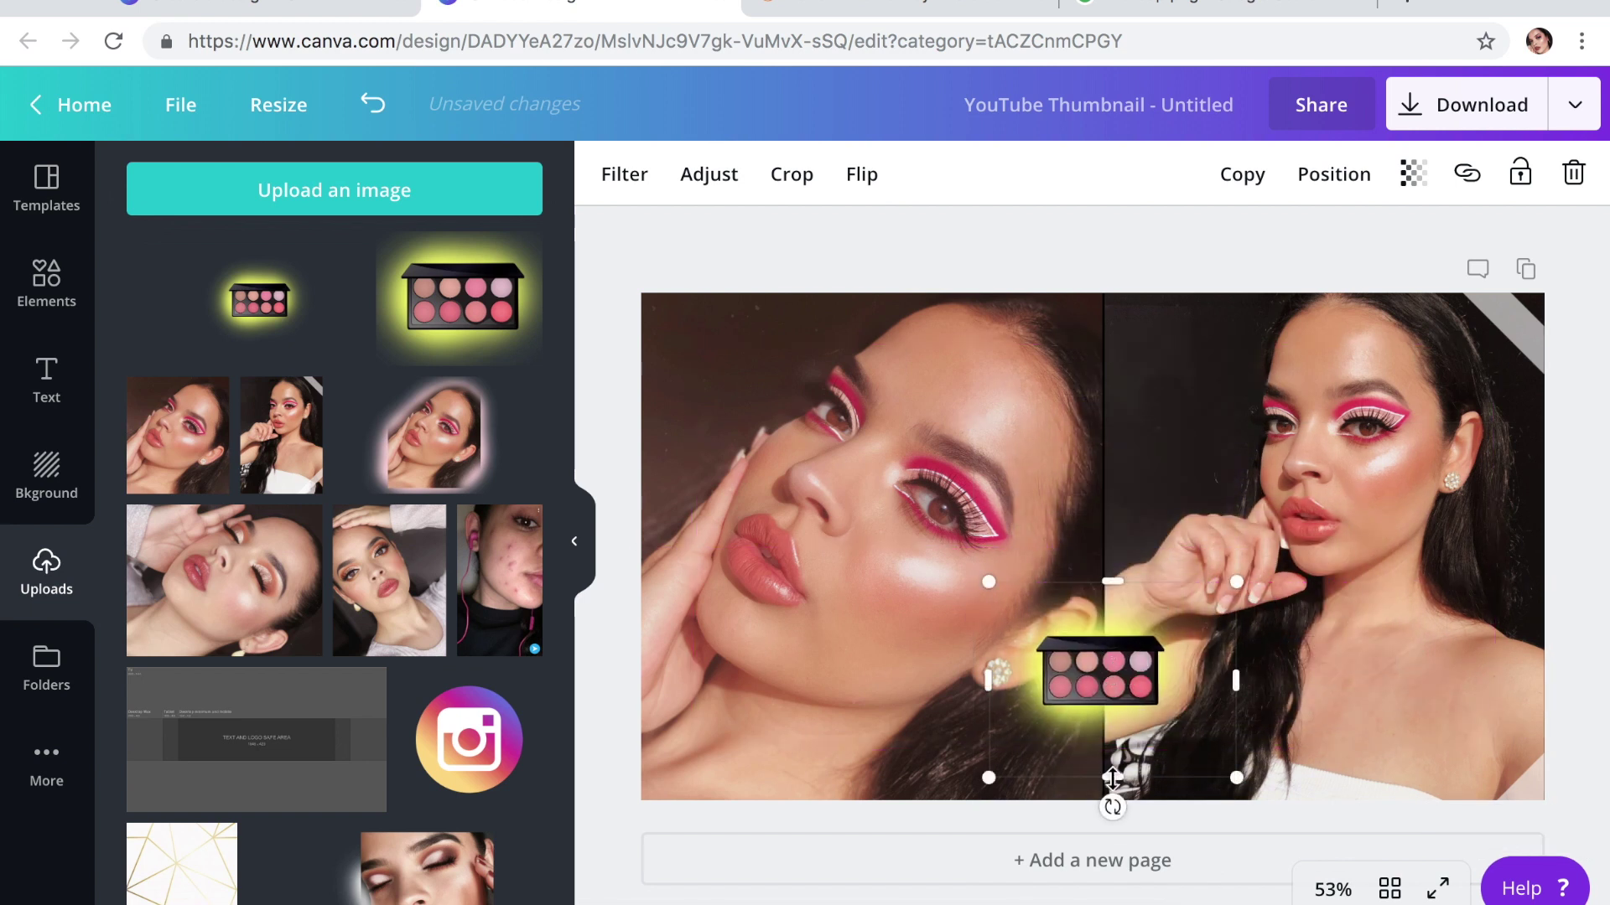
pyautogui.moveTo(1114, 805); pyautogui.dragTo(1073, 801)
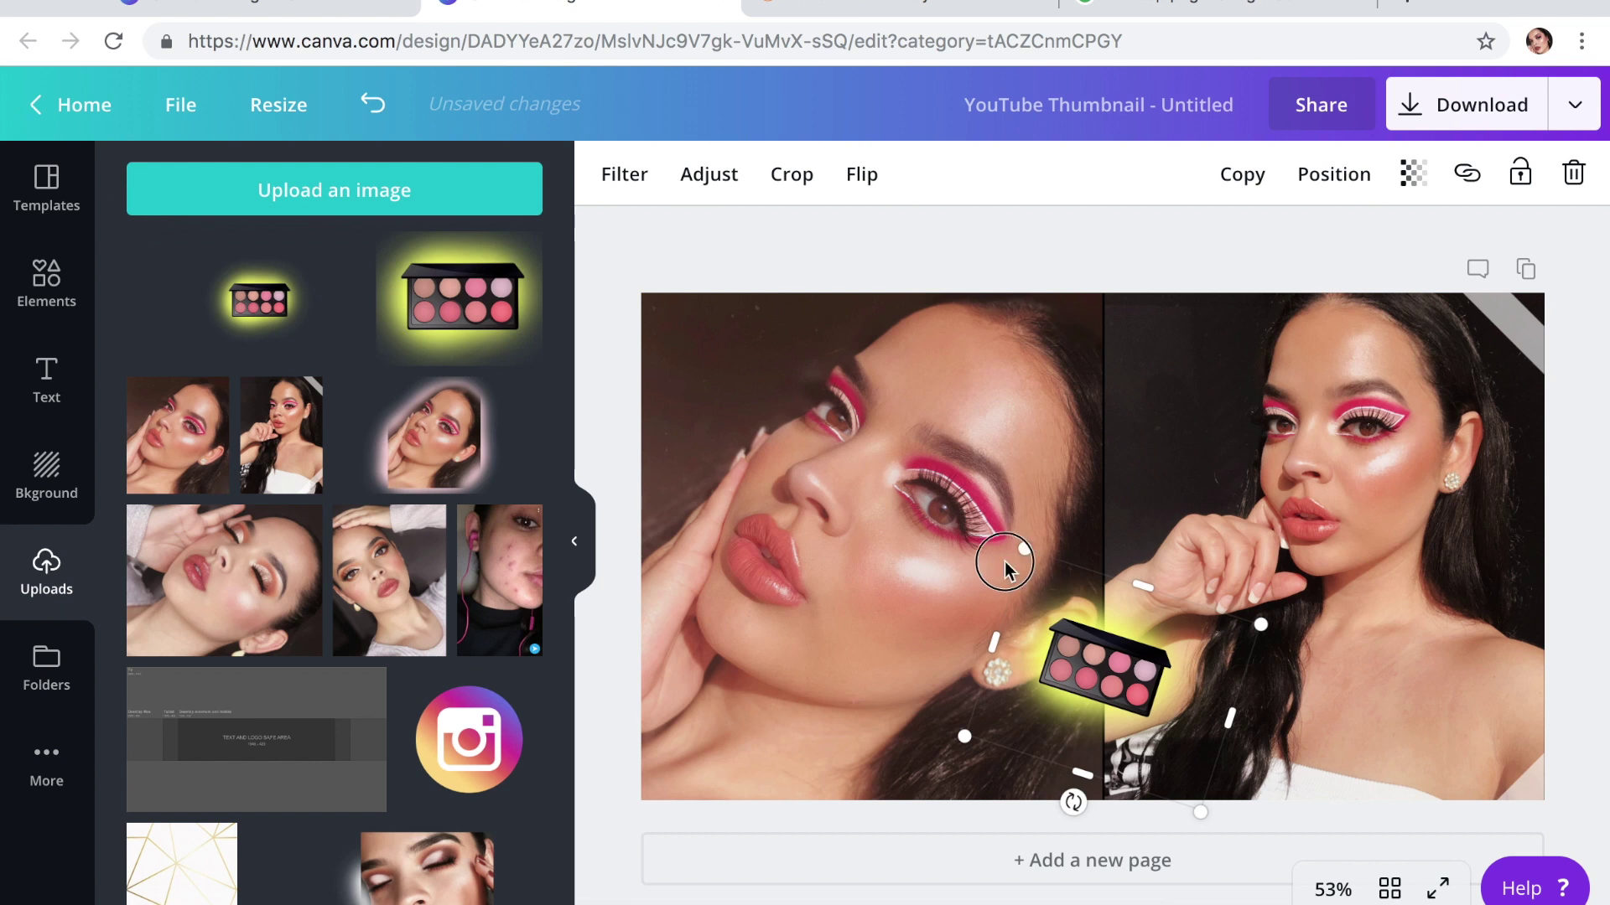
pyautogui.moveTo(1005, 570); pyautogui.dragTo(985, 551)
pyautogui.moveTo(1171, 690); pyautogui.dragTo(1165, 708)
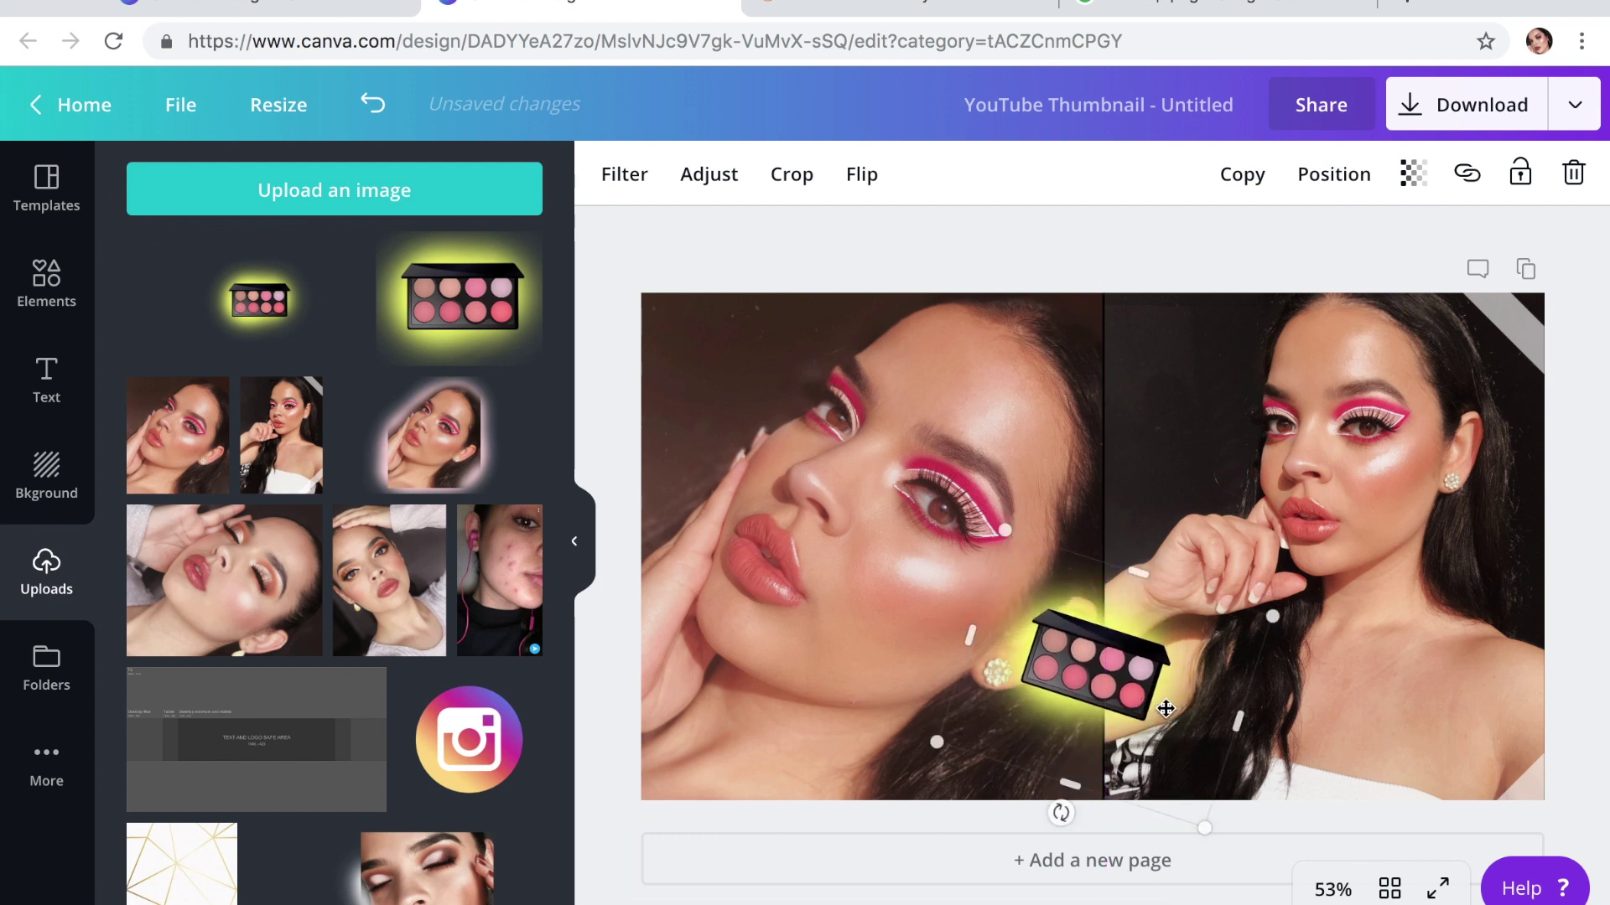
pyautogui.moveTo(1212, 819); pyautogui.dragTo(1169, 753)
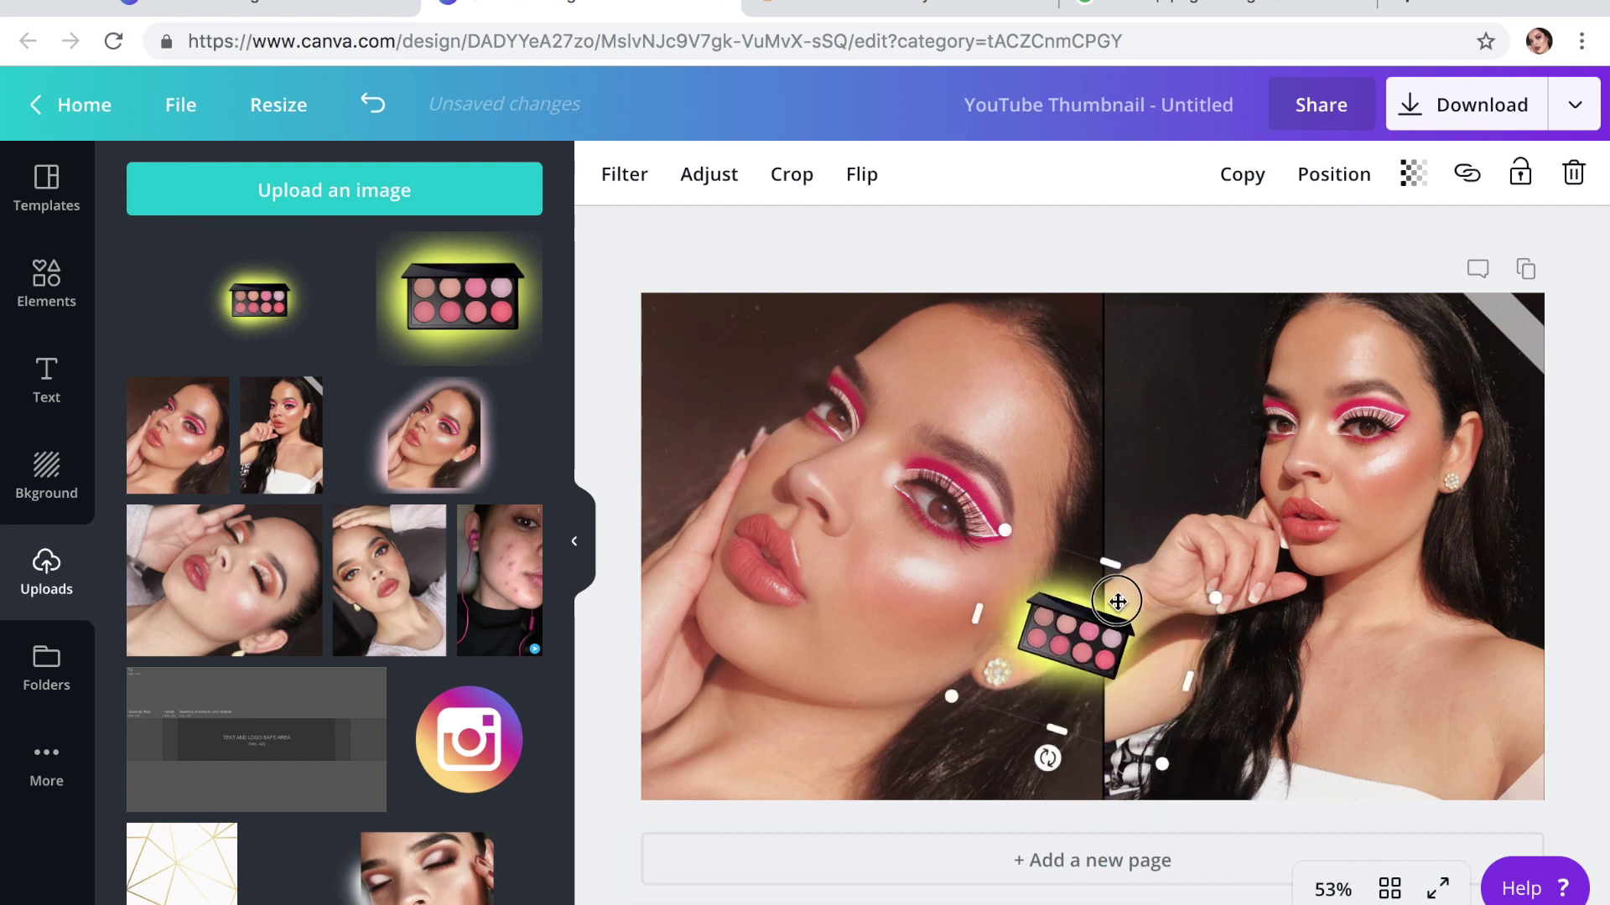
pyautogui.moveTo(1117, 600); pyautogui.dragTo(1174, 431)
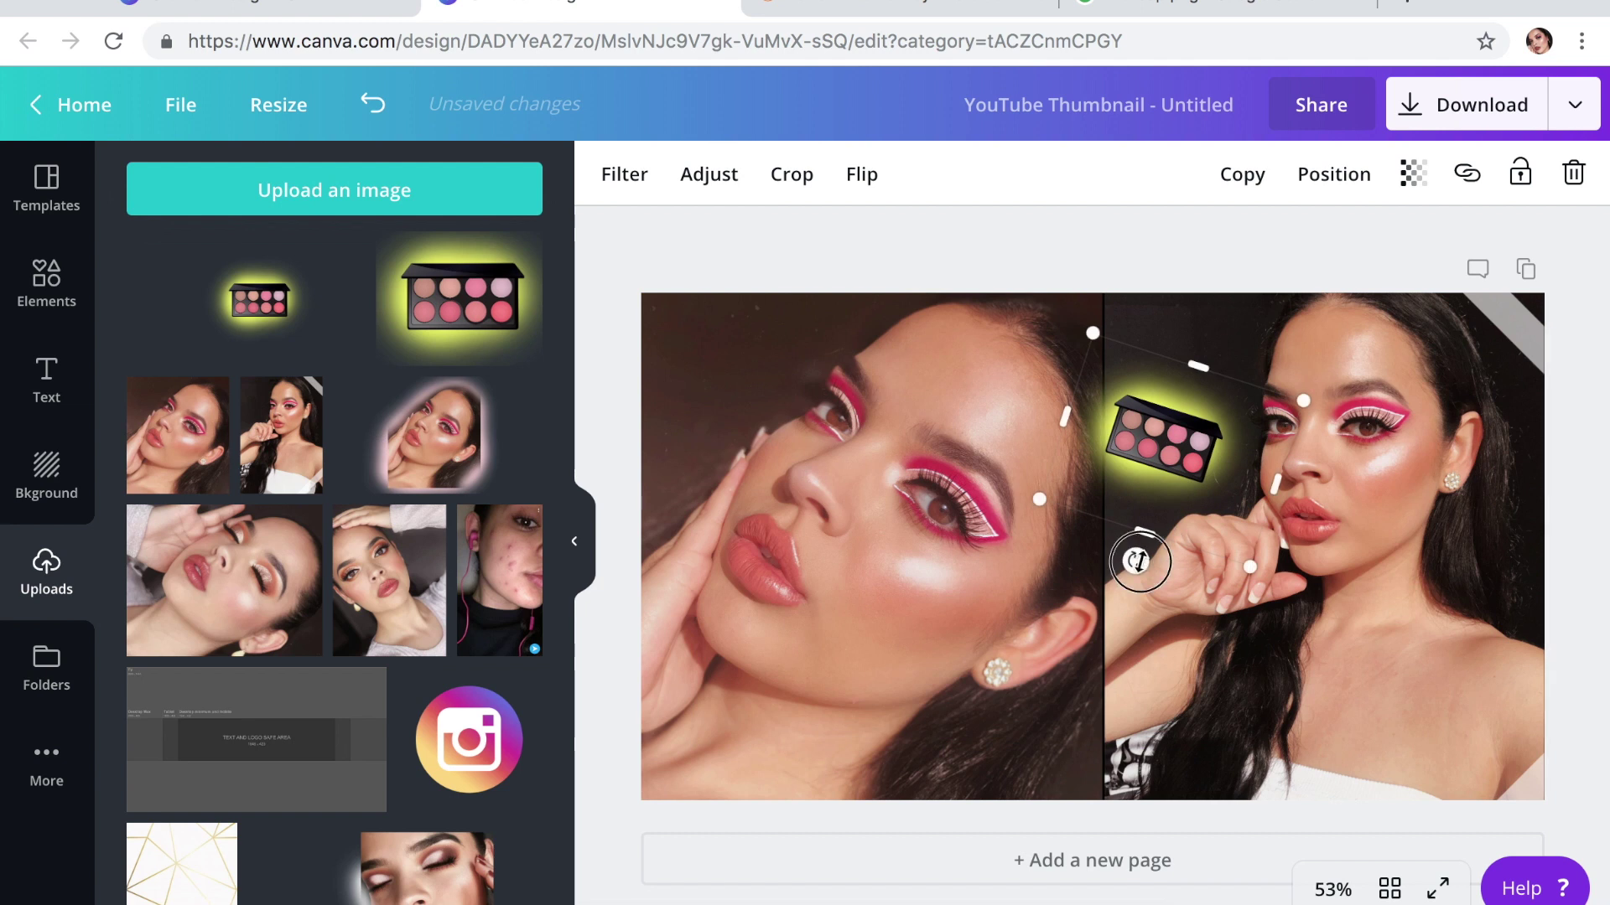
pyautogui.moveTo(1137, 560); pyautogui.dragTo(1172, 567)
pyautogui.moveTo(1150, 426); pyautogui.dragTo(1095, 489)
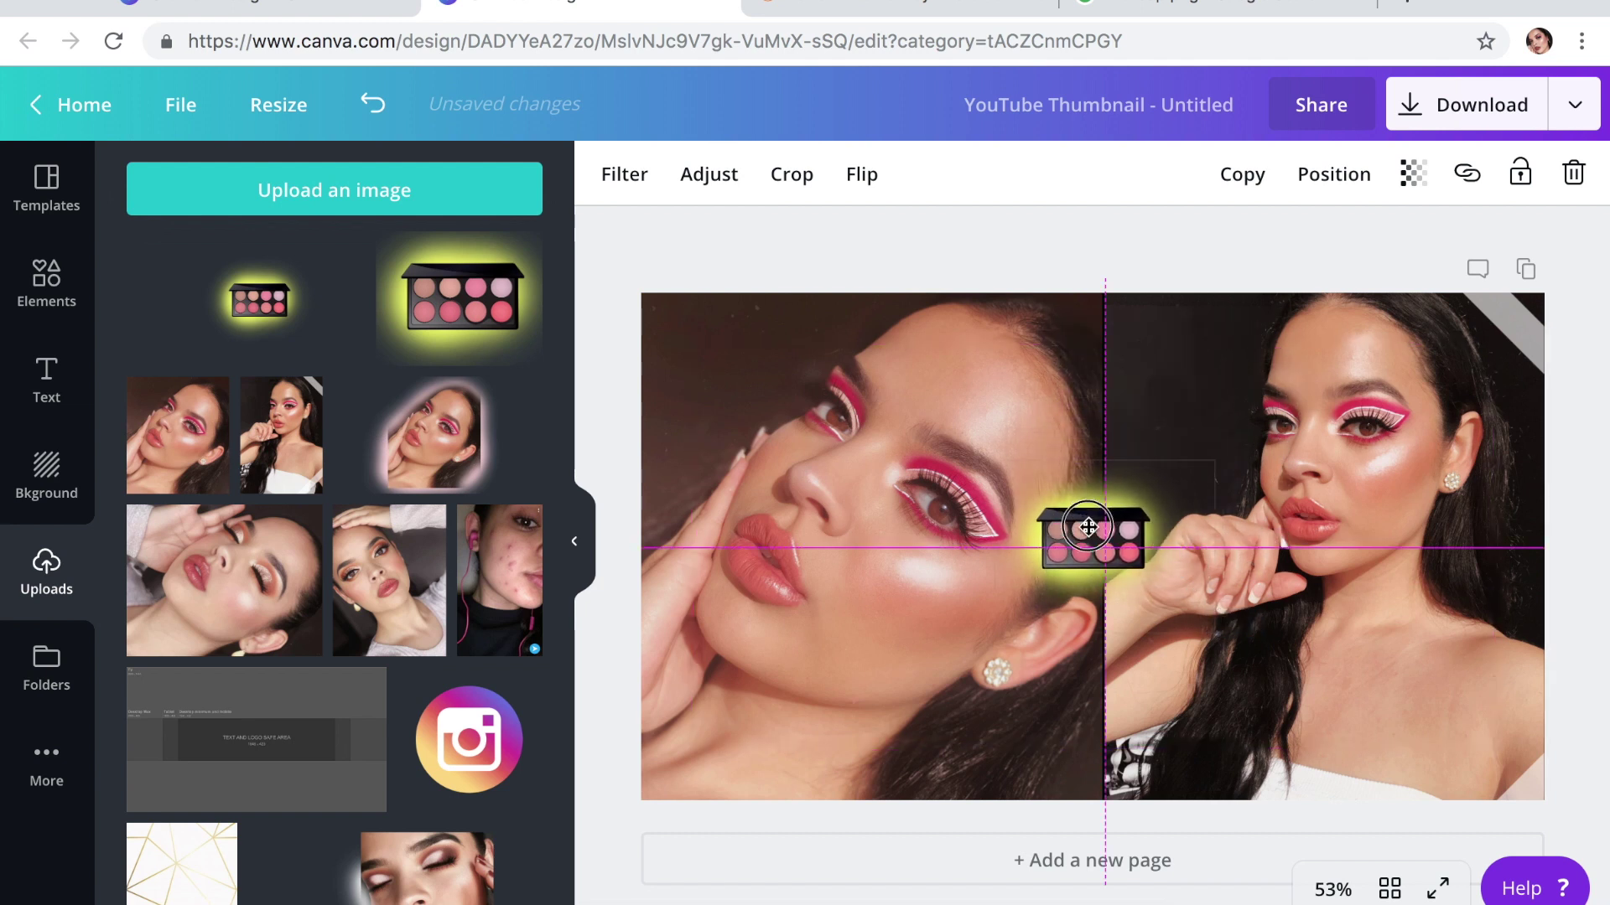
pyautogui.moveTo(1089, 526); pyautogui.dragTo(1091, 579)
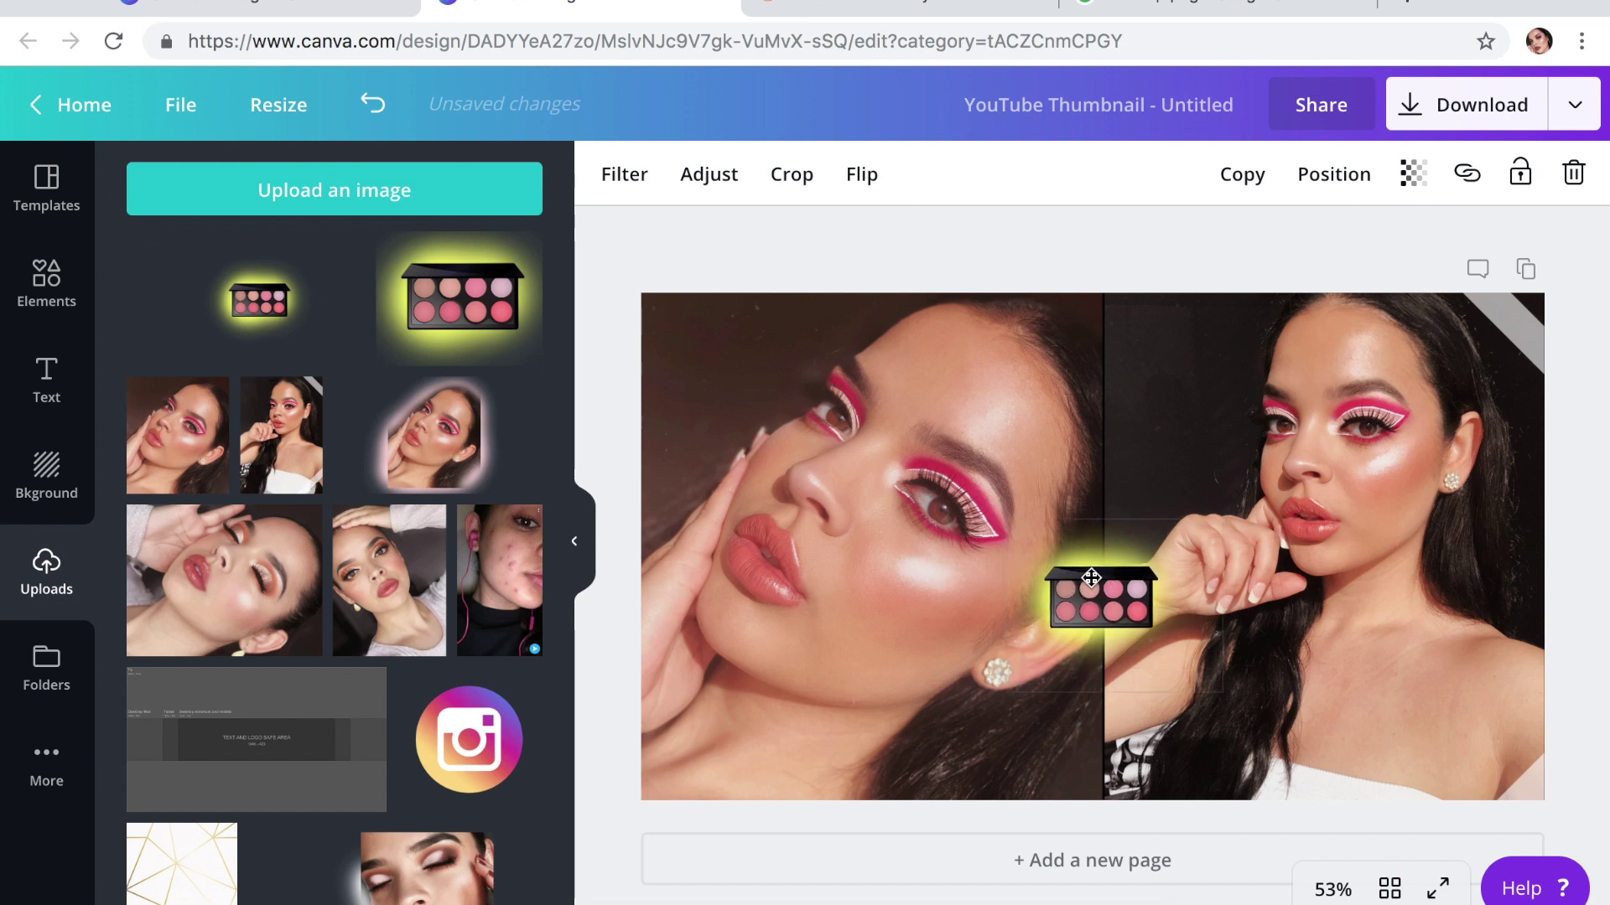
# - Add the green palette, shrink it and place it beside the pink palette
pyautogui.scroll(-7, 398, 457)
pyautogui.scroll(-2, 397, 456)
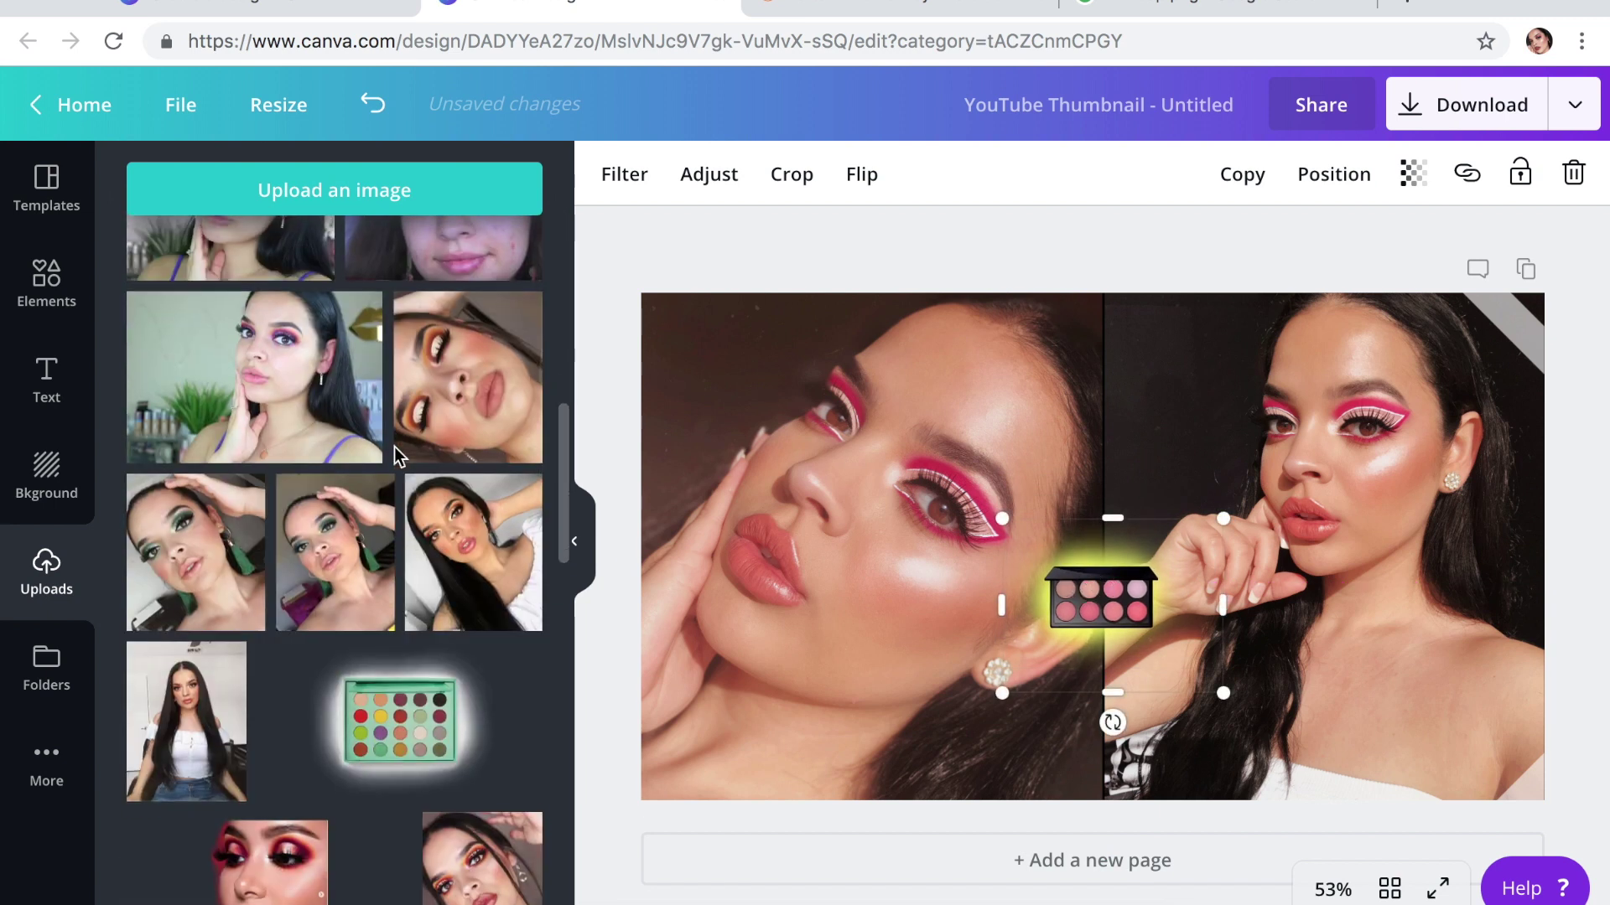
pyautogui.click(399, 715)
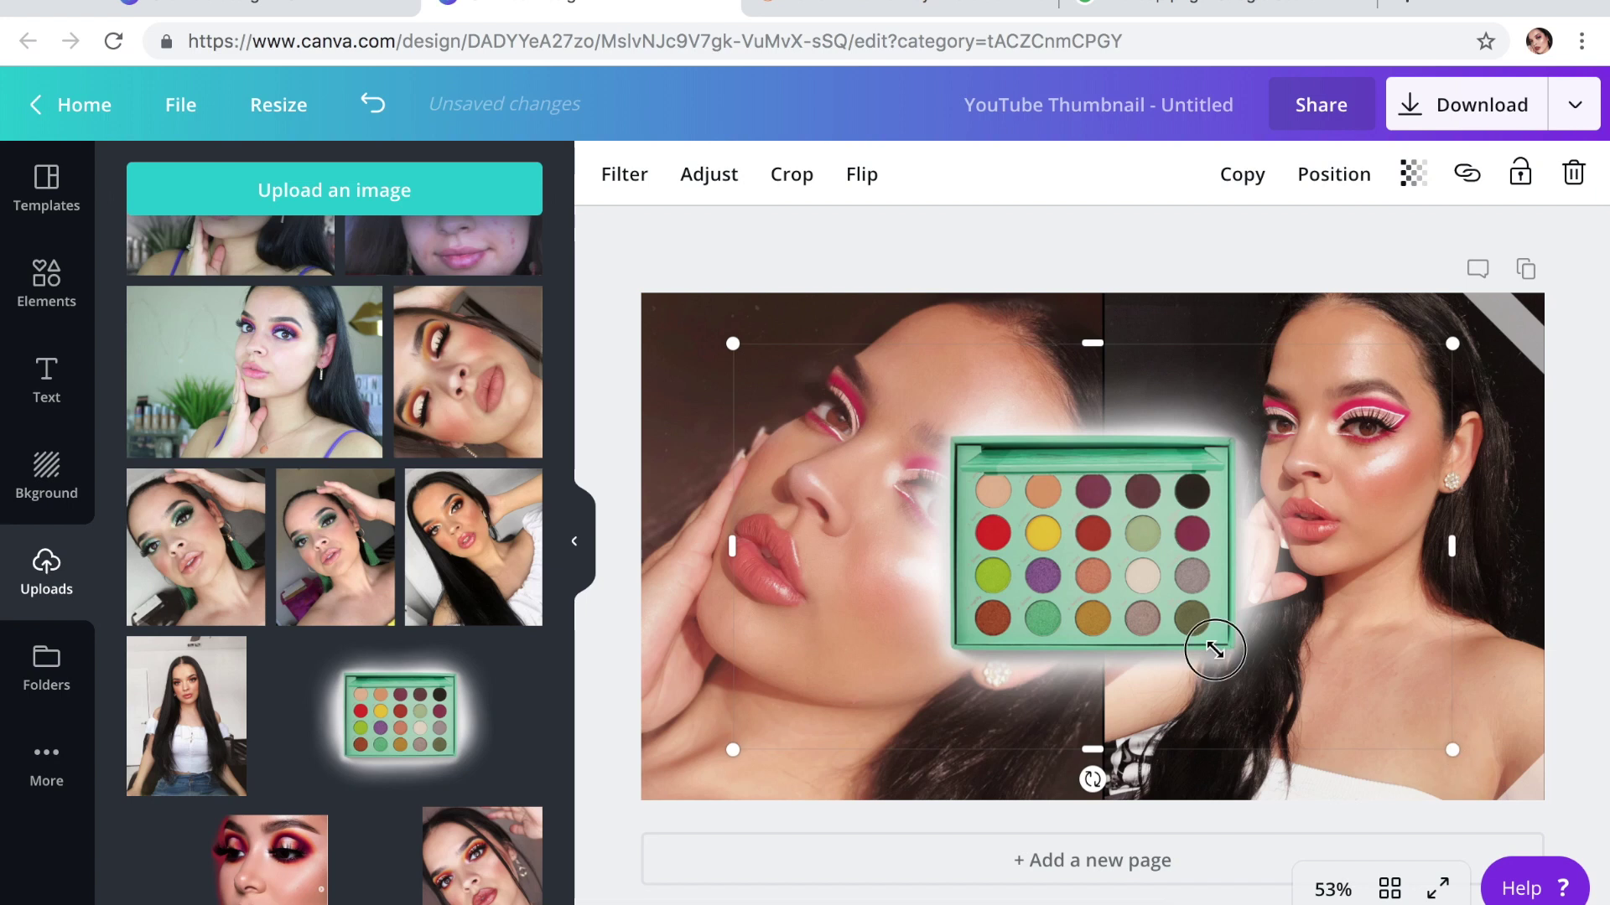
pyautogui.moveTo(1215, 650); pyautogui.dragTo(1045, 520)
pyautogui.moveTo(914, 461); pyautogui.dragTo(1157, 455)
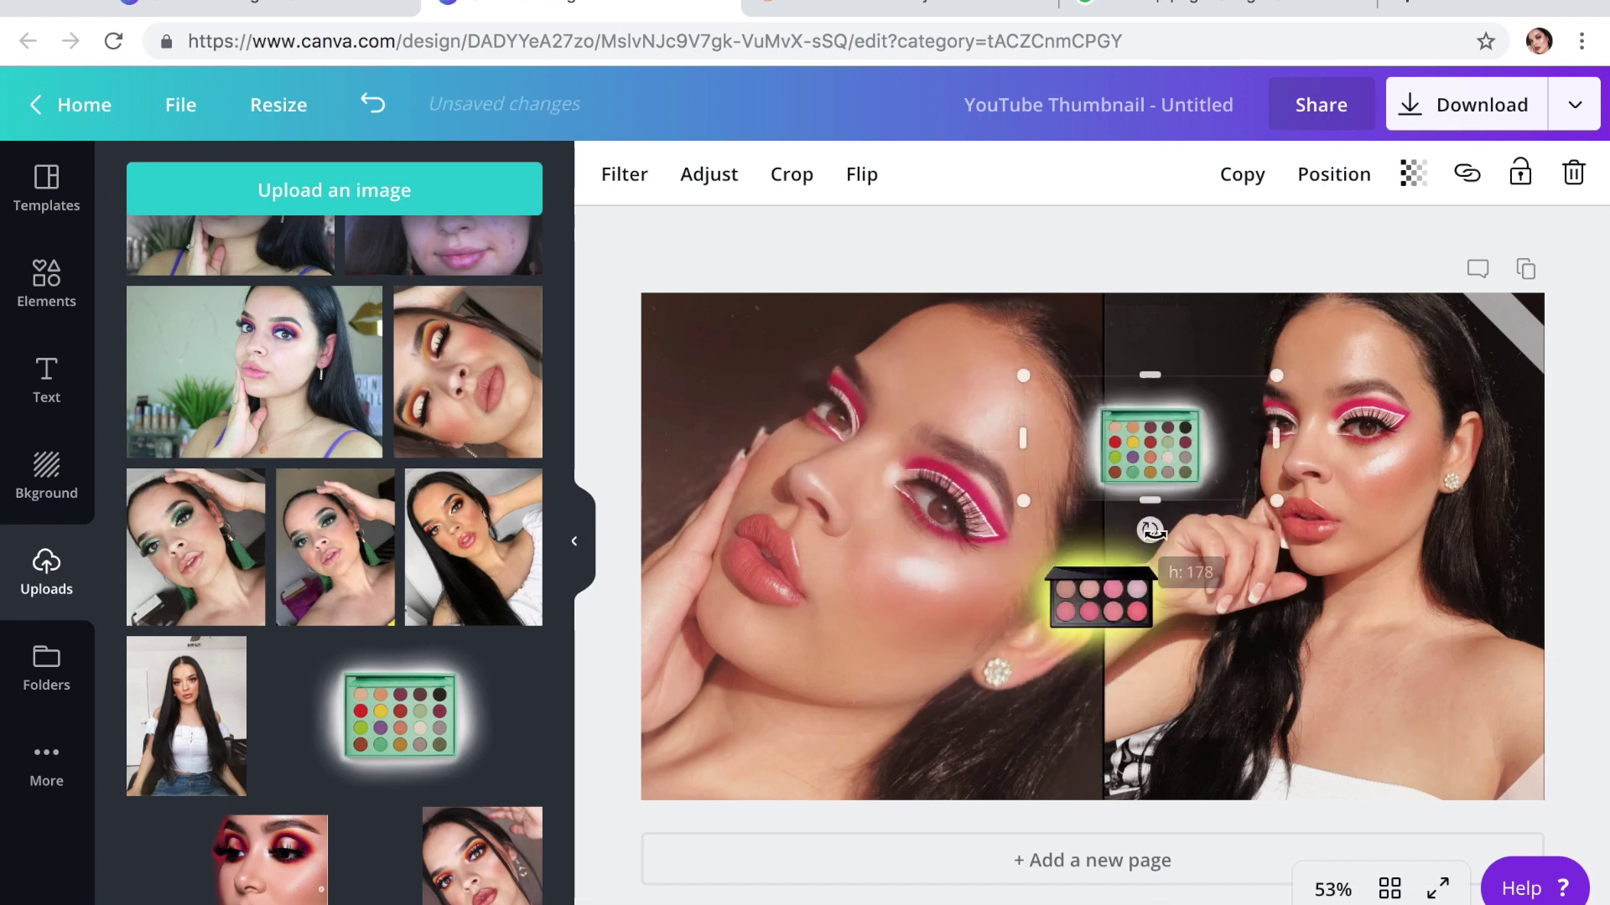
pyautogui.moveTo(1151, 530); pyautogui.dragTo(1127, 528)
# - Add the NYX foundation bottle, resize and tilt it at the lower right
pyautogui.scroll(-5, 398, 457)
pyautogui.click(465, 621)
pyautogui.moveTo(894, 751); pyautogui.dragTo(1023, 564)
pyautogui.moveTo(1141, 432); pyautogui.dragTo(1241, 587)
pyautogui.moveTo(1207, 713); pyautogui.dragTo(1190, 728)
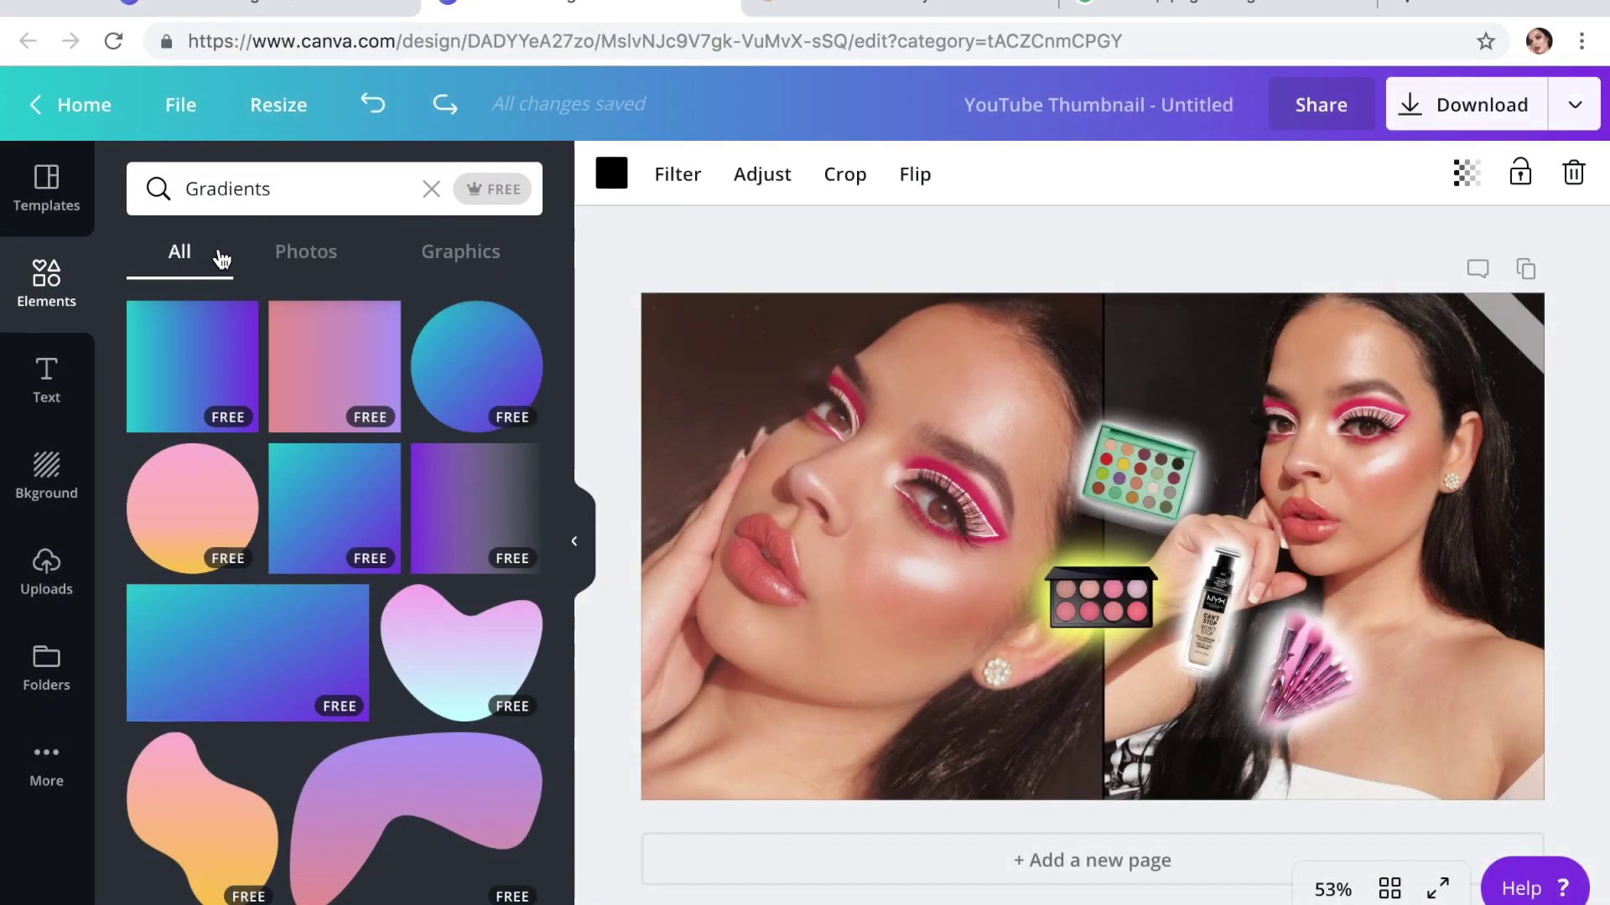
pyautogui.click(427, 191)
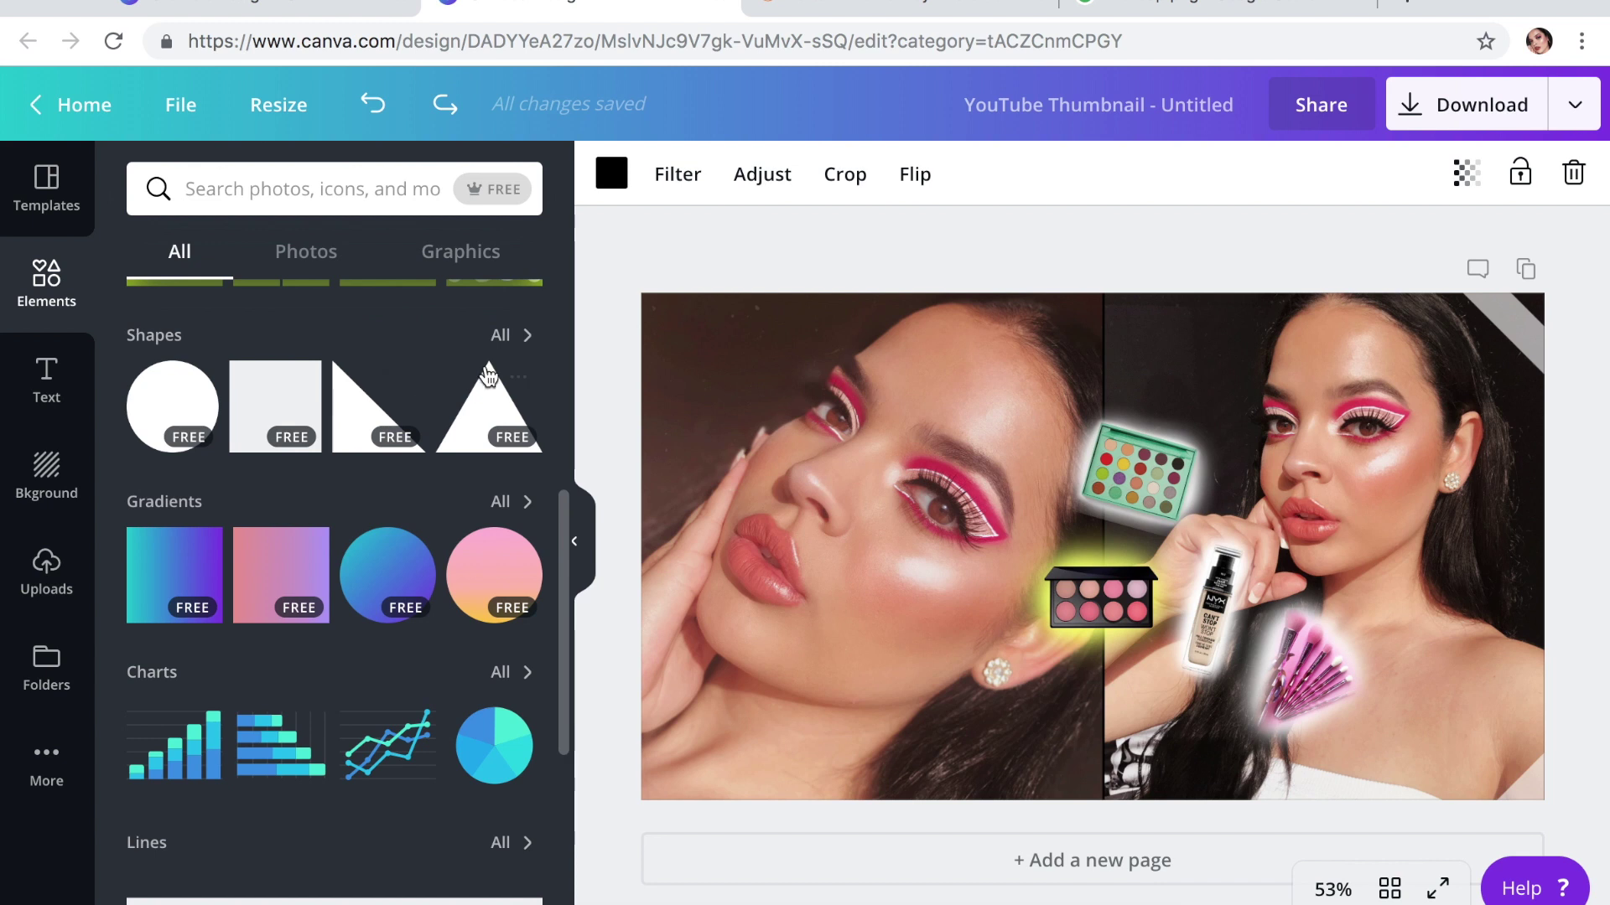
# - Flatten a white square into a thin bar and add the Infinite Brewing Company text combination
pyautogui.click(266, 410)
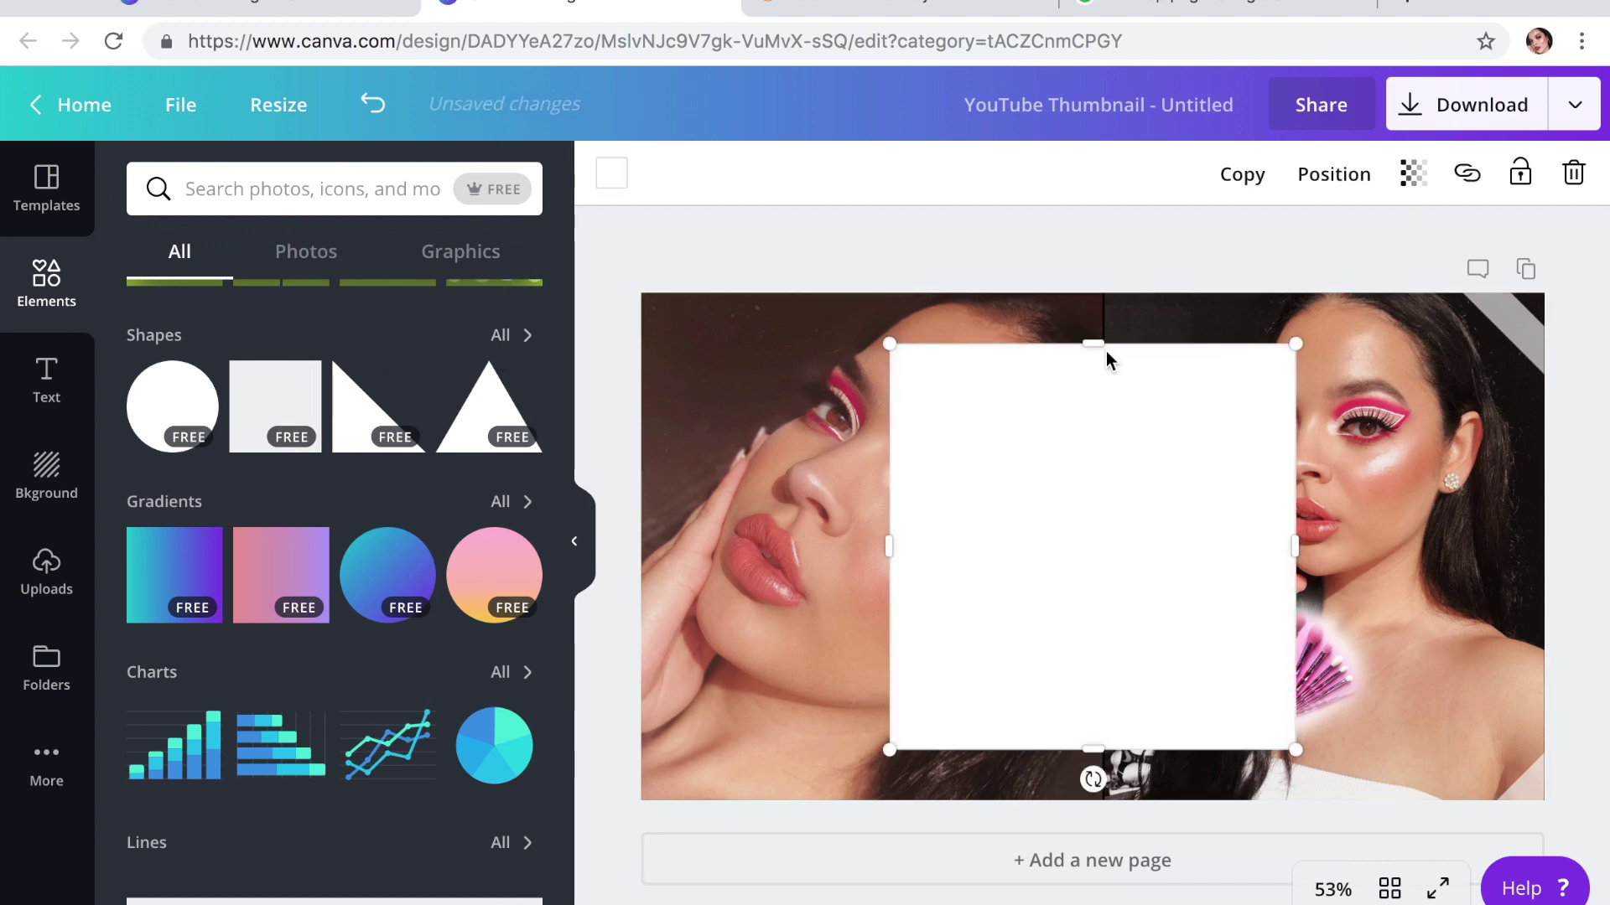
pyautogui.moveTo(1102, 351); pyautogui.dragTo(938, 399)
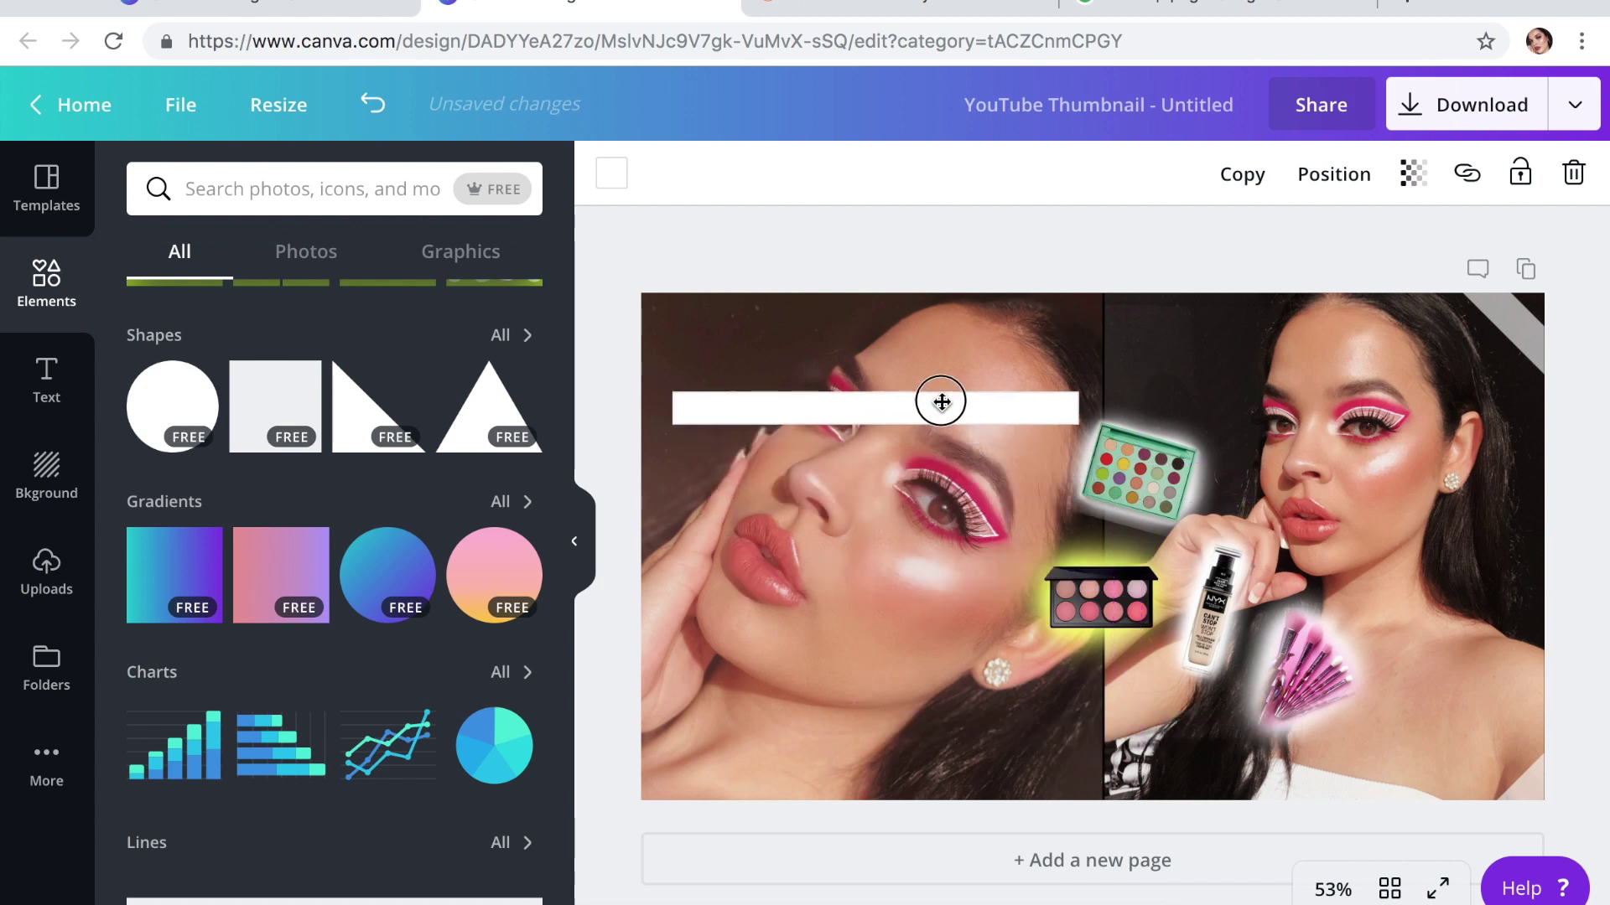
pyautogui.click(48, 394)
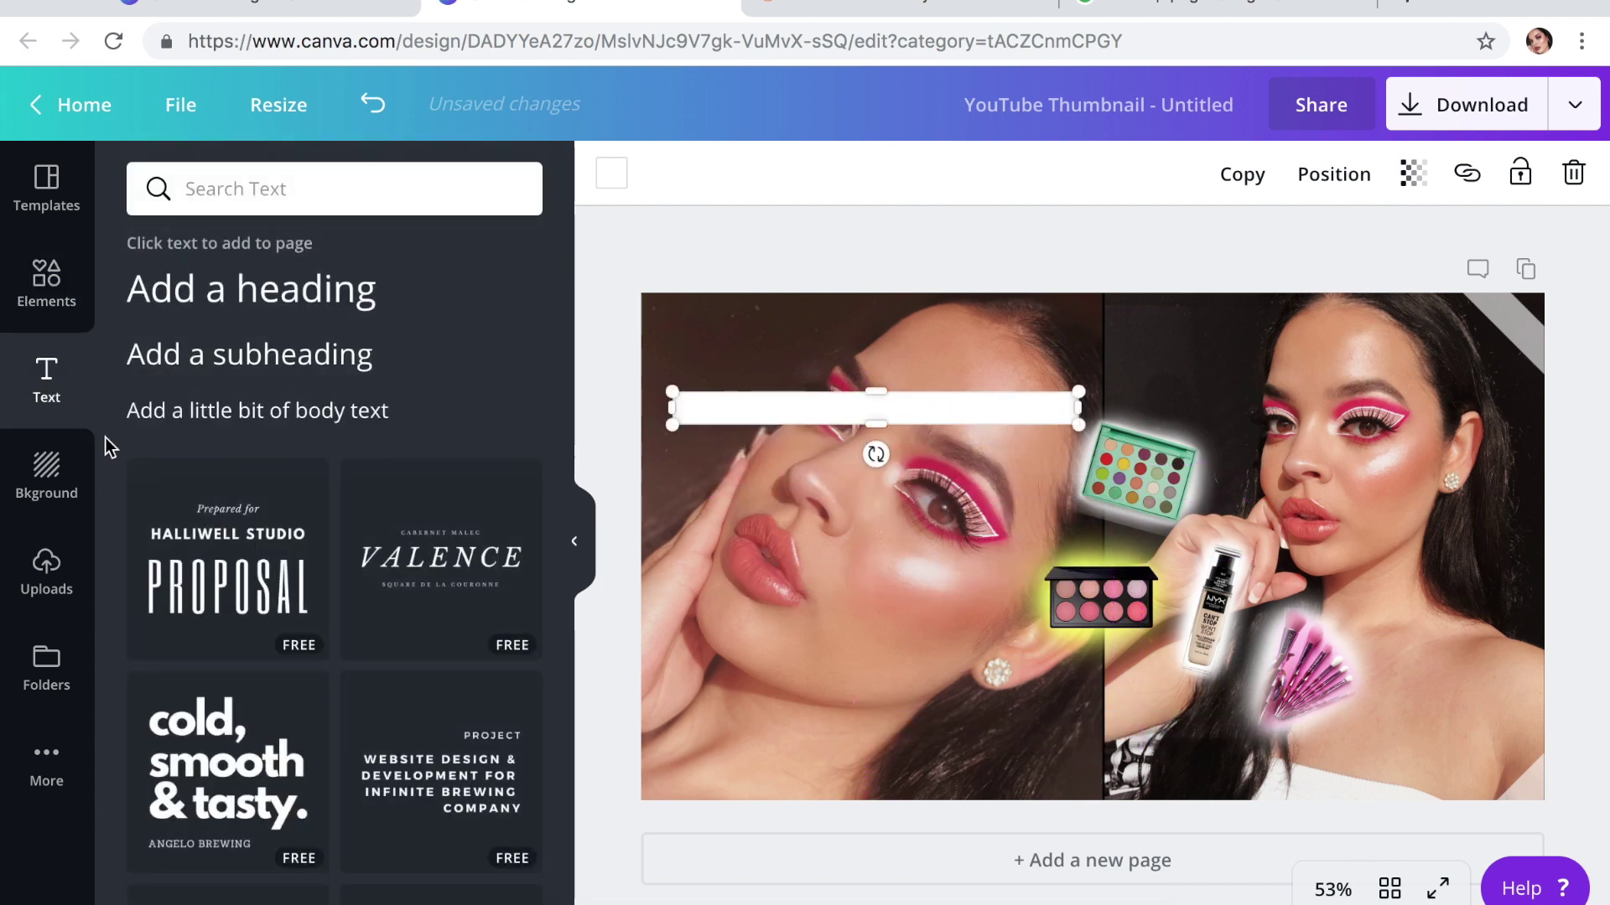
pyautogui.scroll(-1, 312, 510)
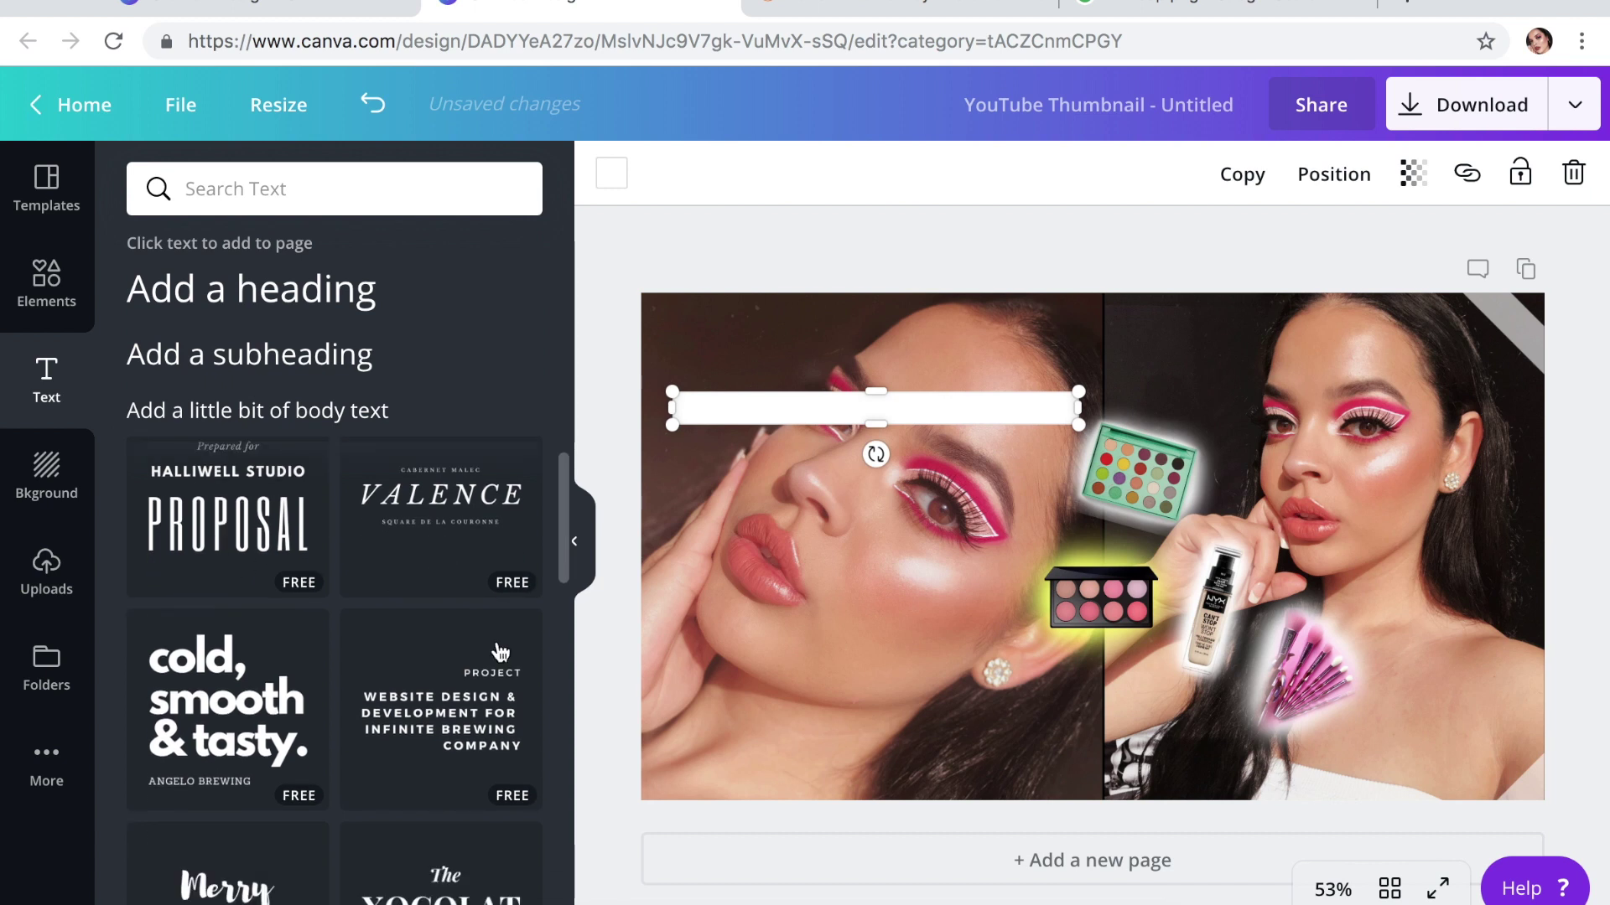
pyautogui.scroll(-3, 457, 695)
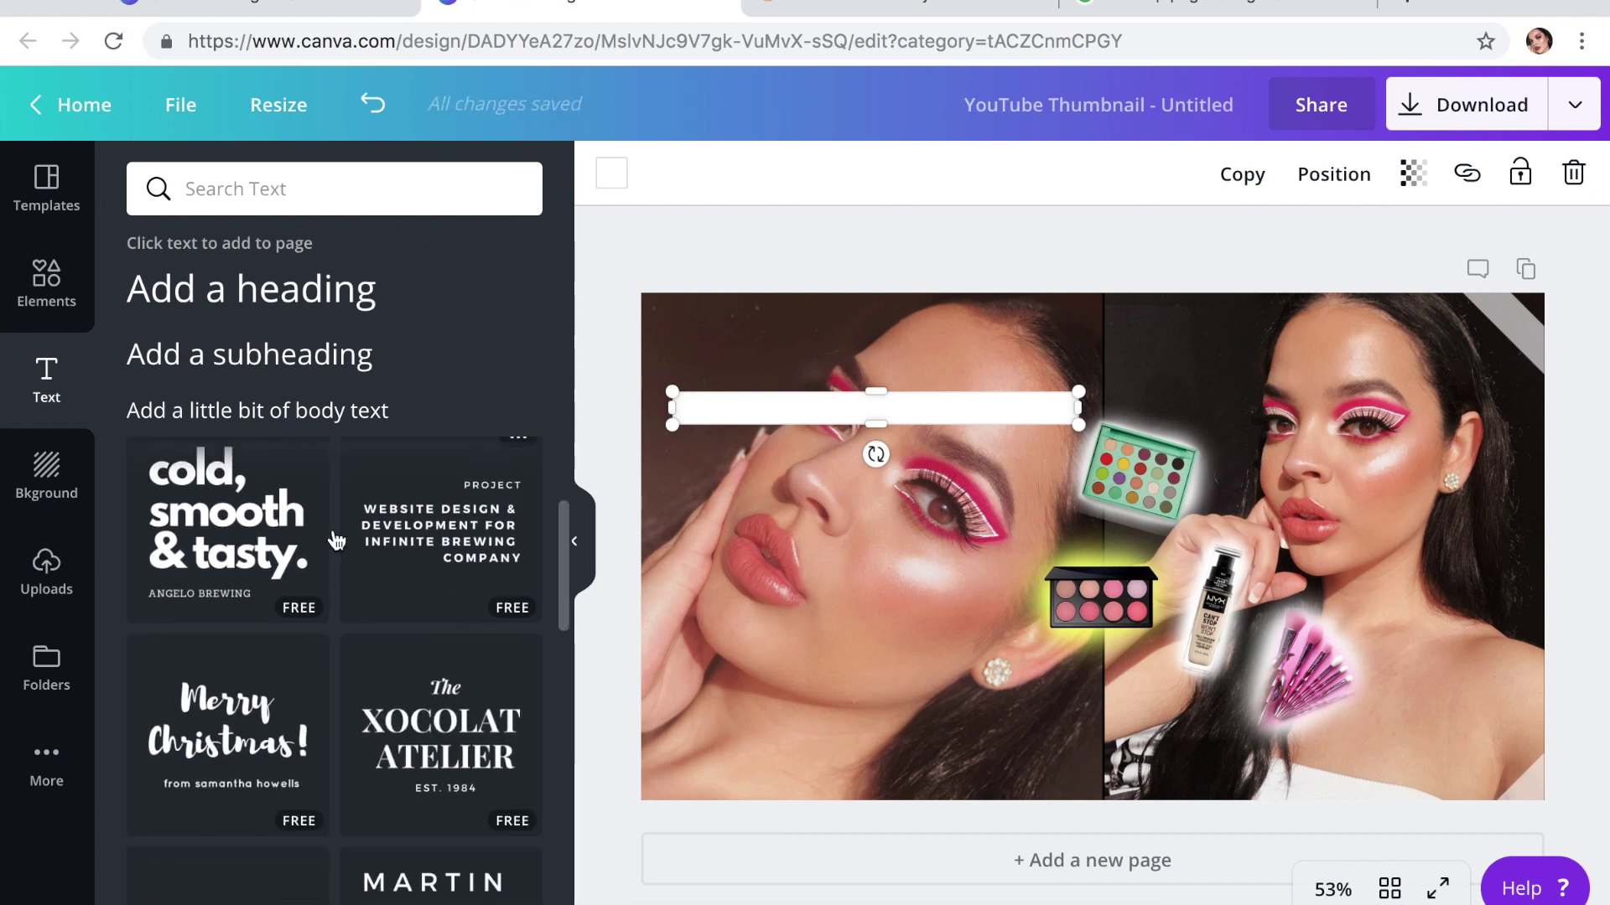
pyautogui.scroll(-10, 447, 590)
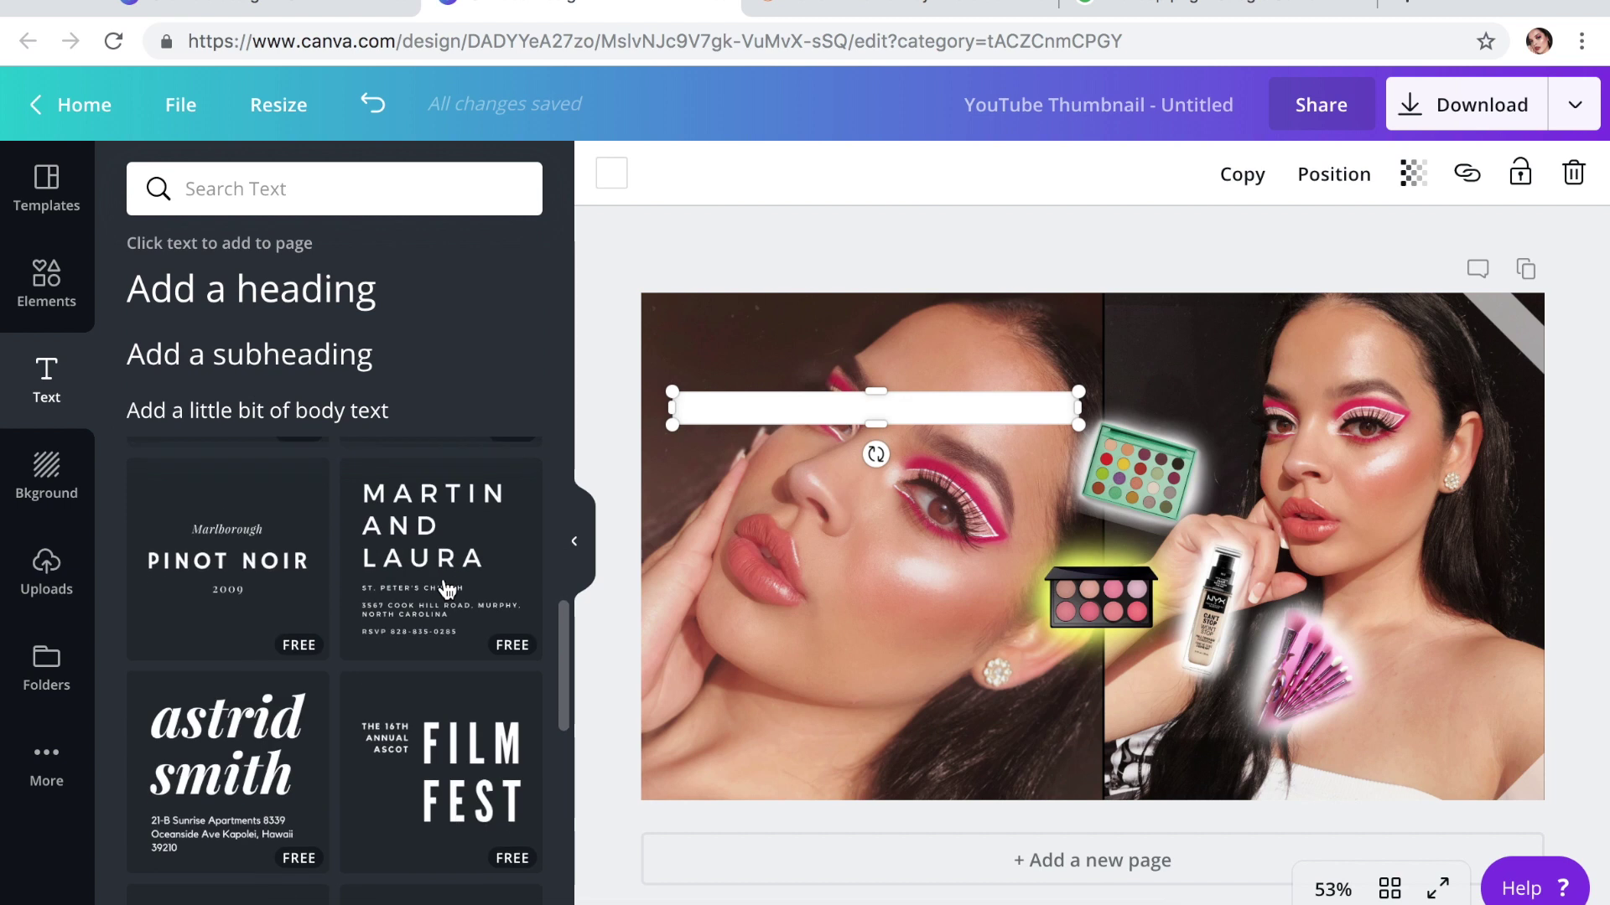
pyautogui.scroll(10, 447, 590)
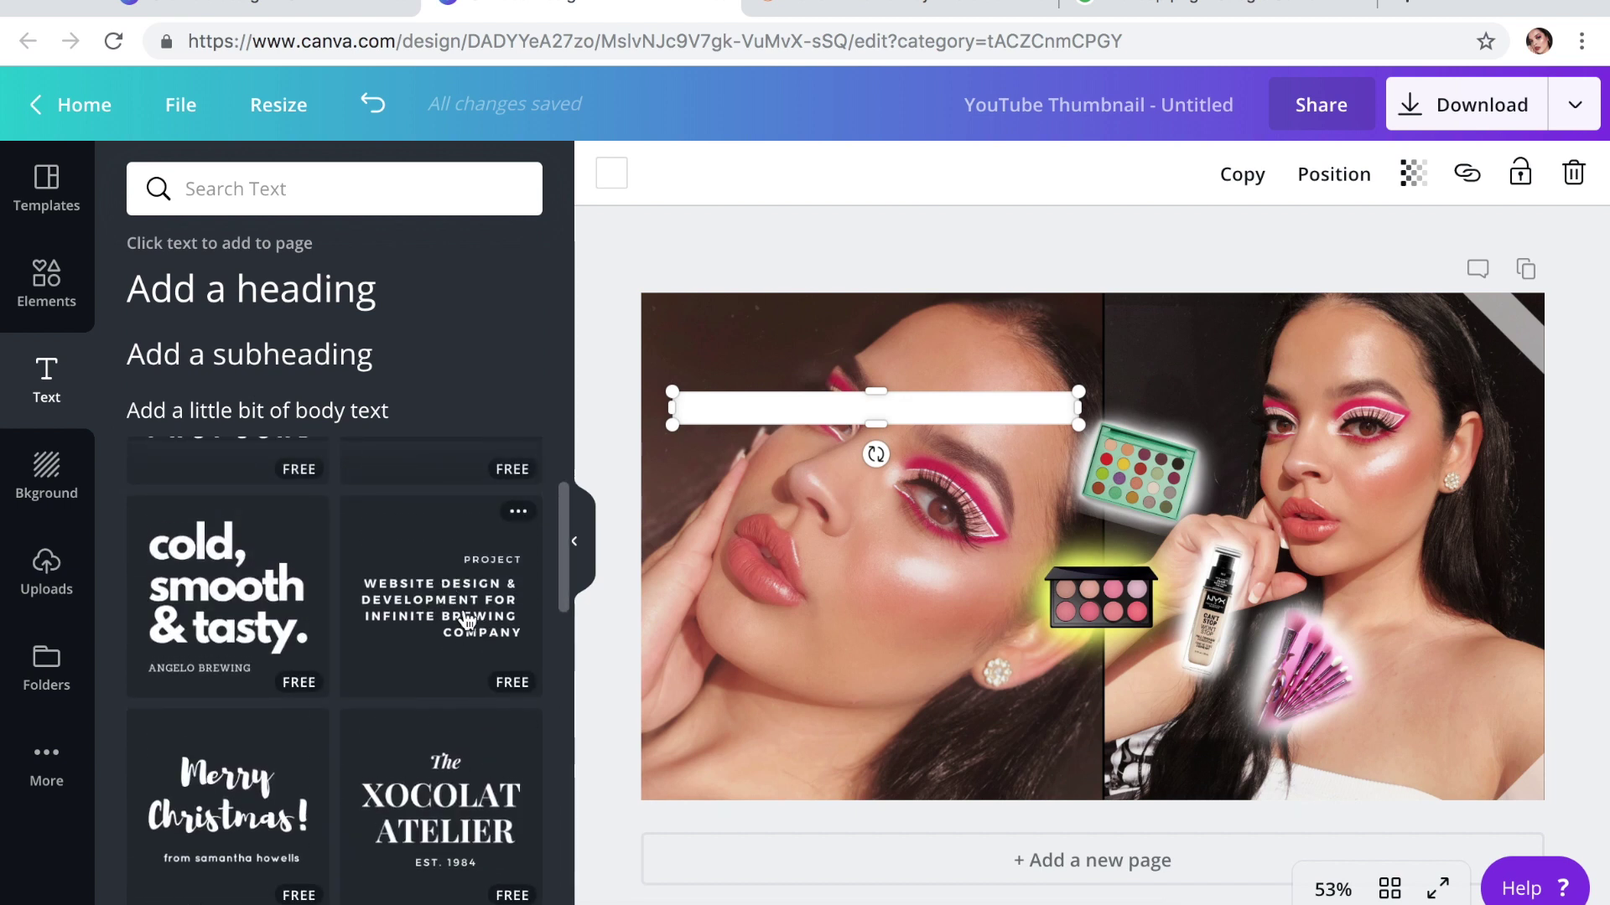
pyautogui.click(465, 620)
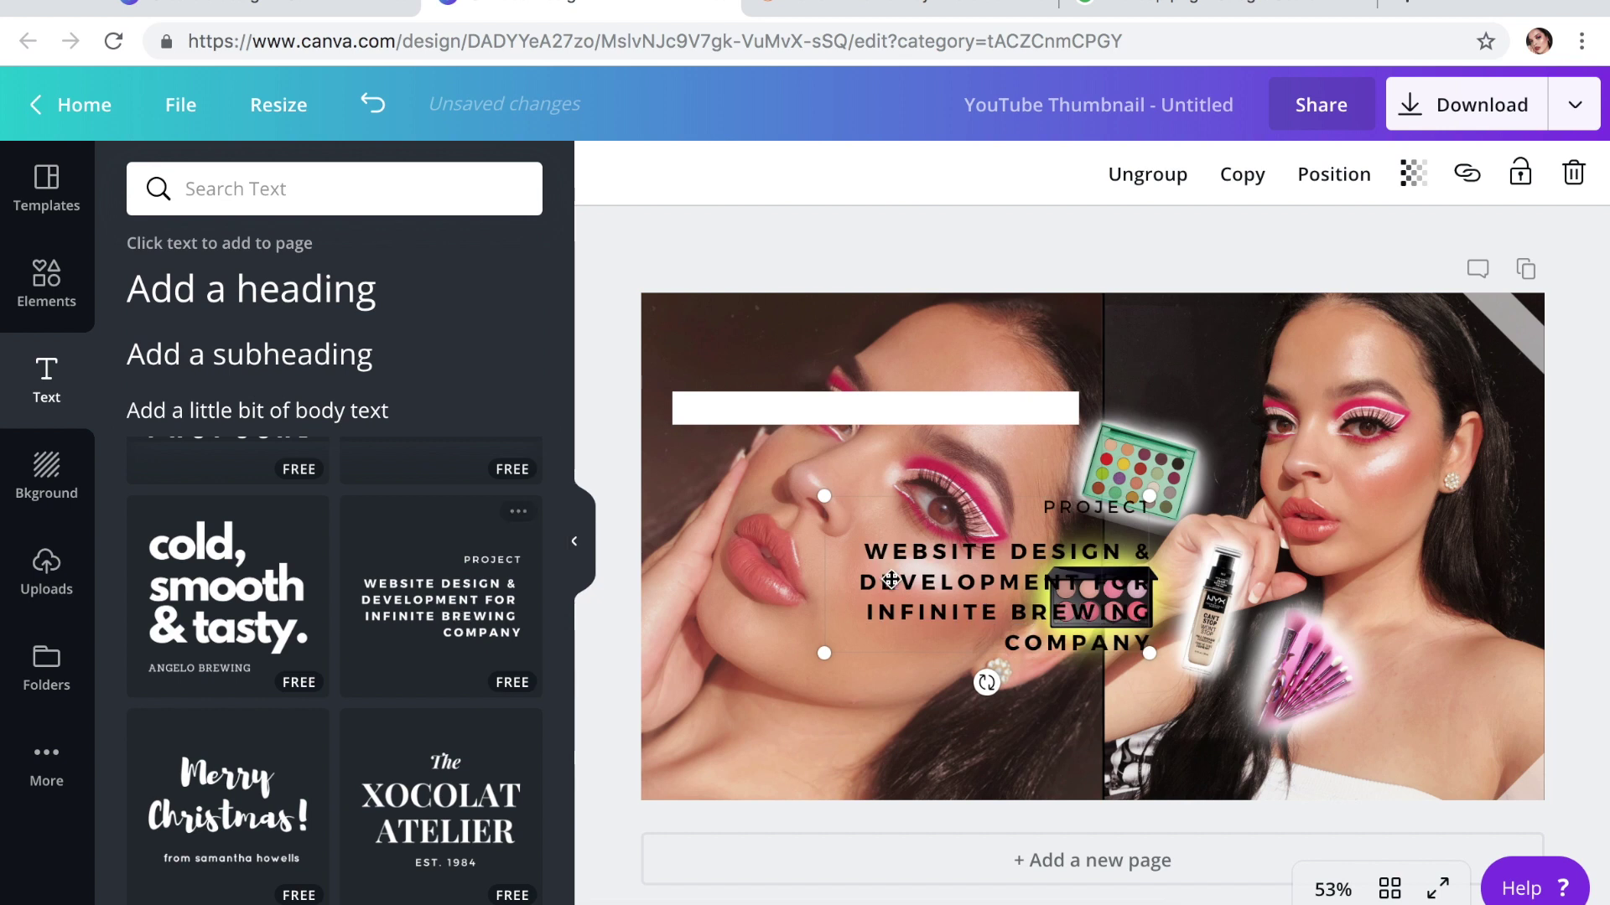
# - Delete the extra template text and switch the heading font to Montserrat
pyautogui.click(913, 581)
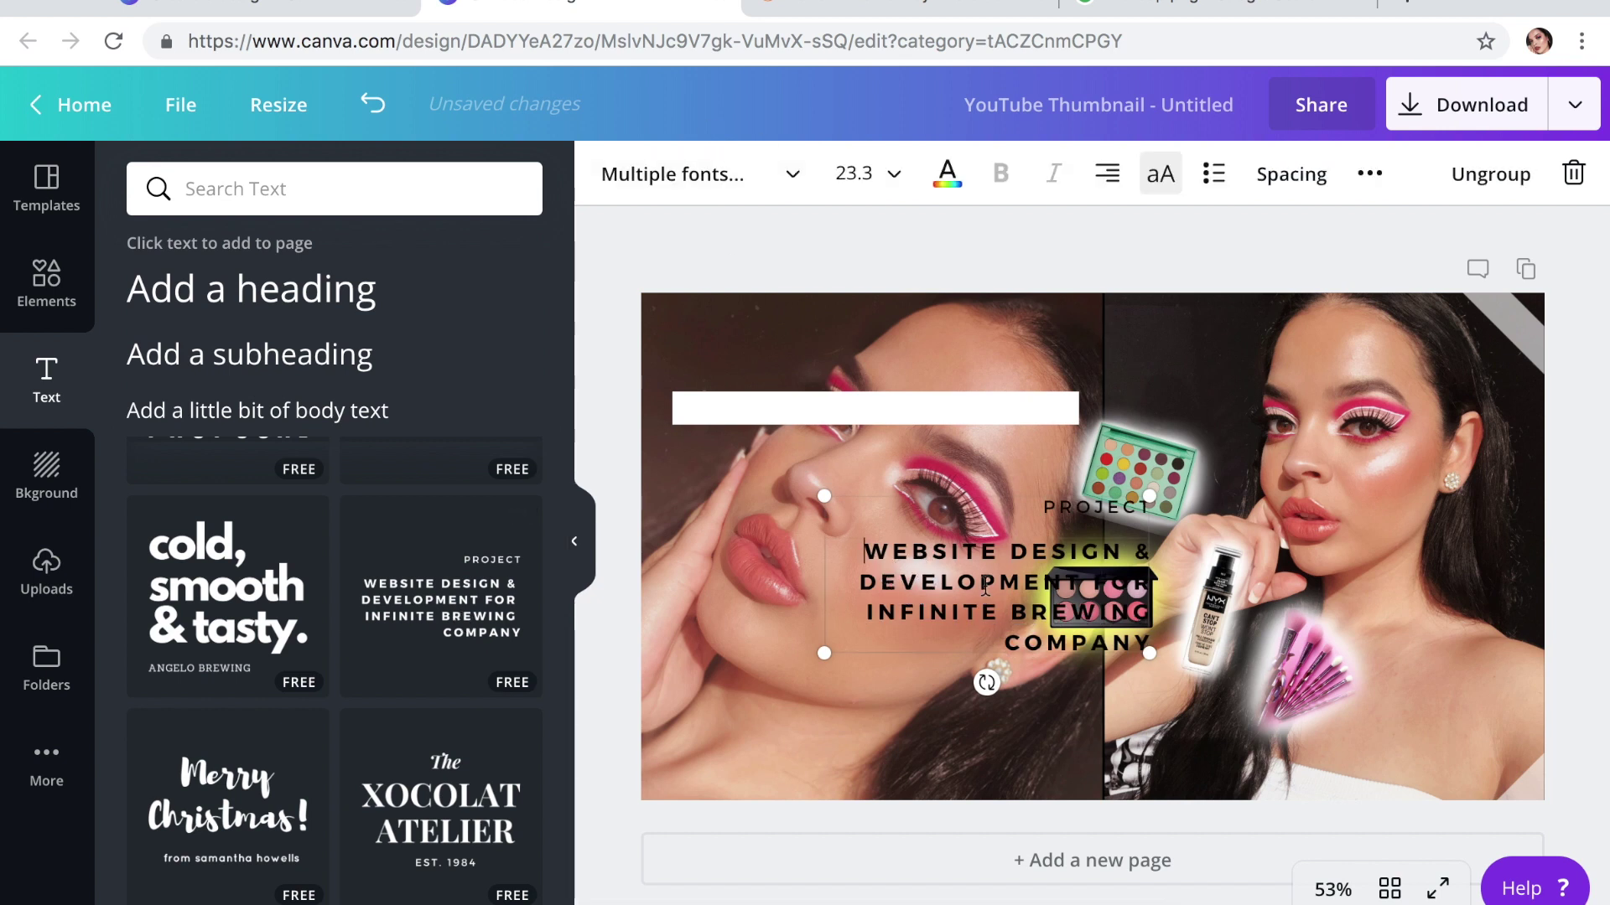
pyautogui.moveTo(1015, 591); pyautogui.dragTo(1016, 591)
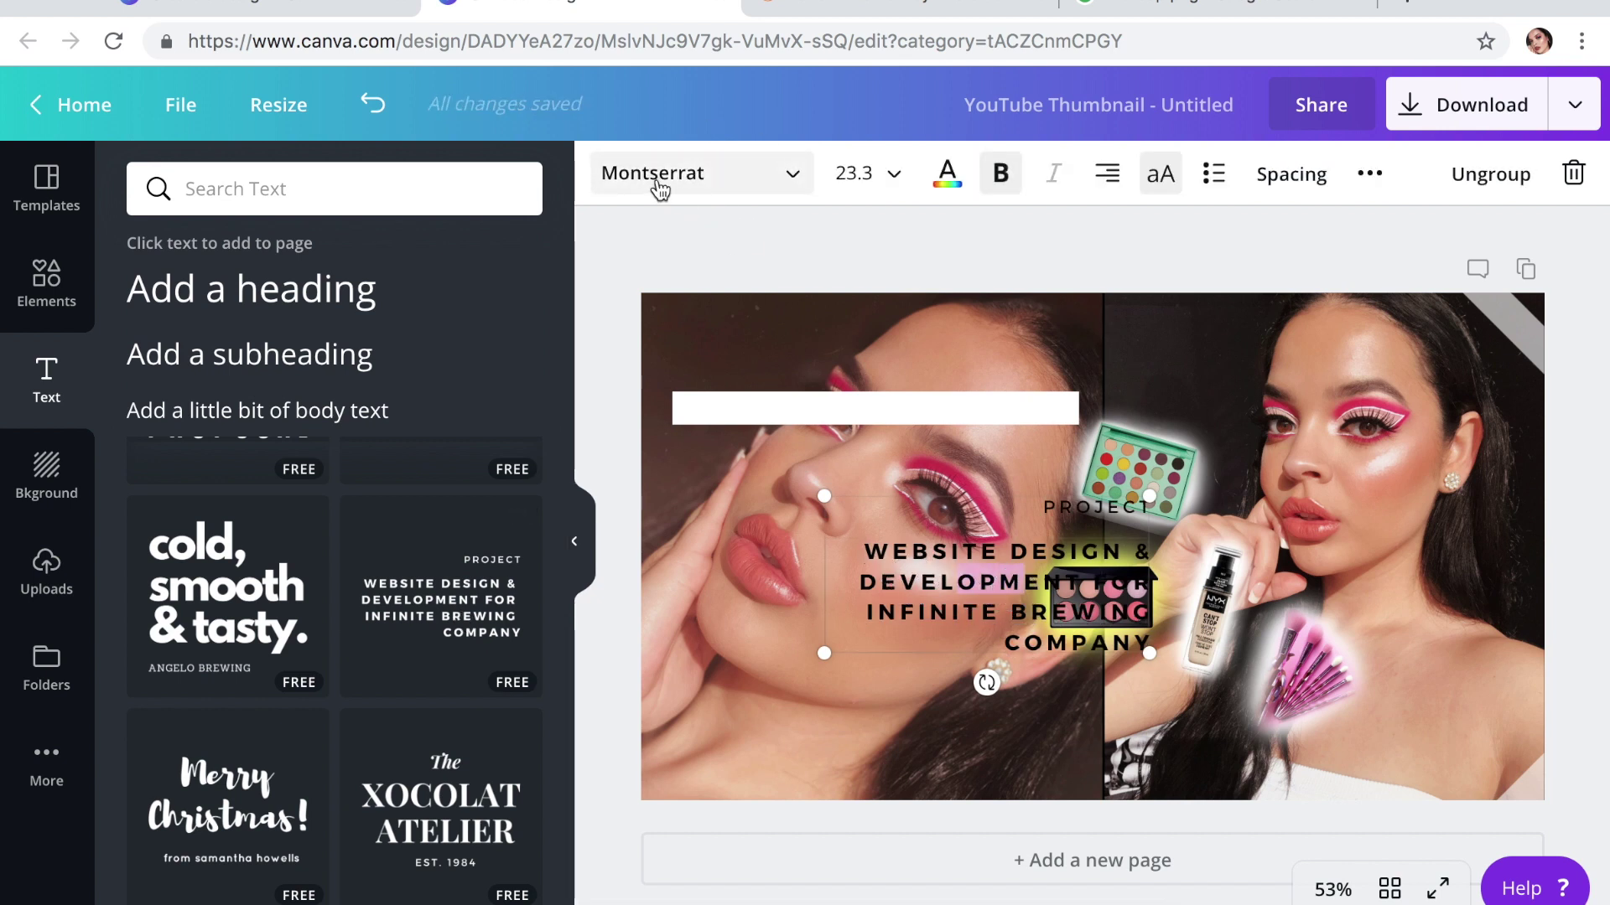
pyautogui.click(1573, 172)
pyautogui.click(1509, 291)
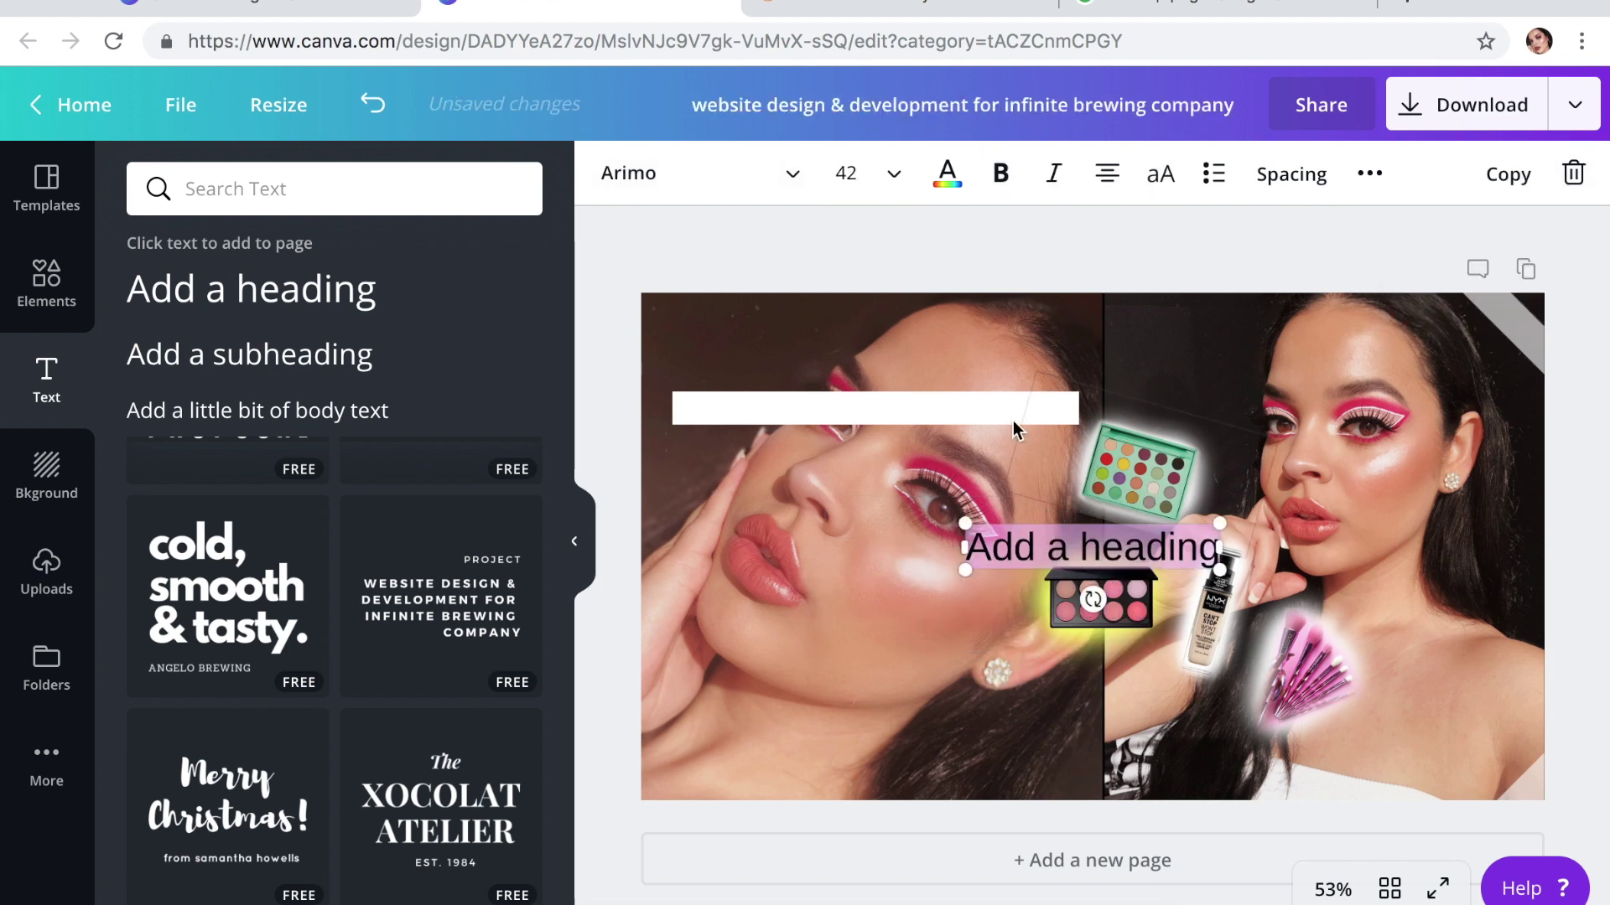
pyautogui.click(759, 183)
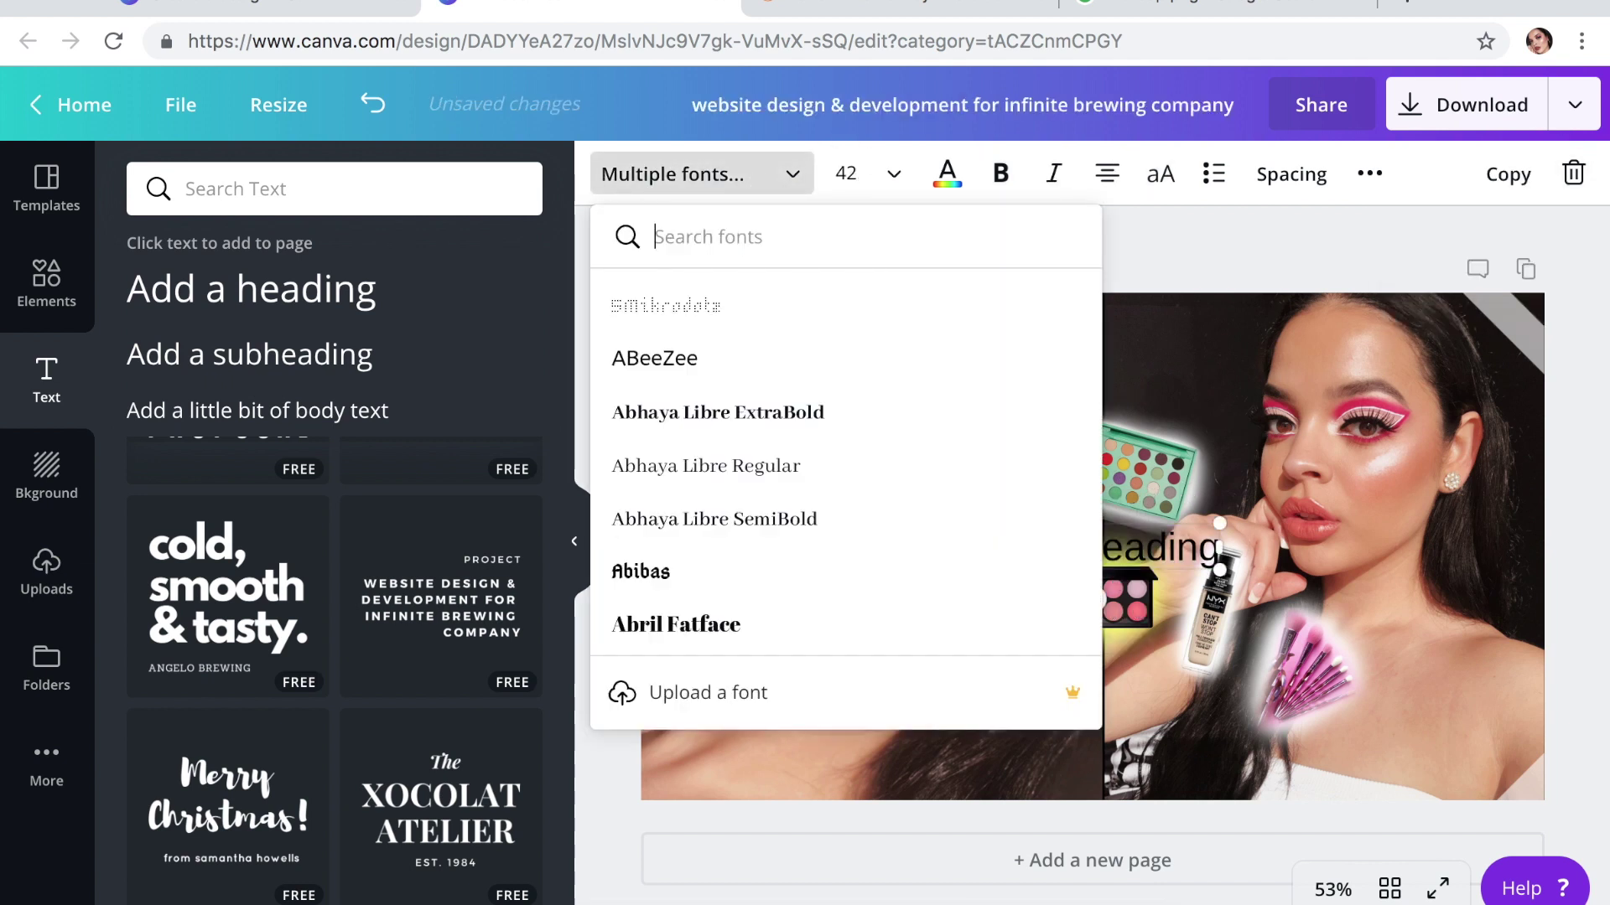
pyautogui.write('mont')
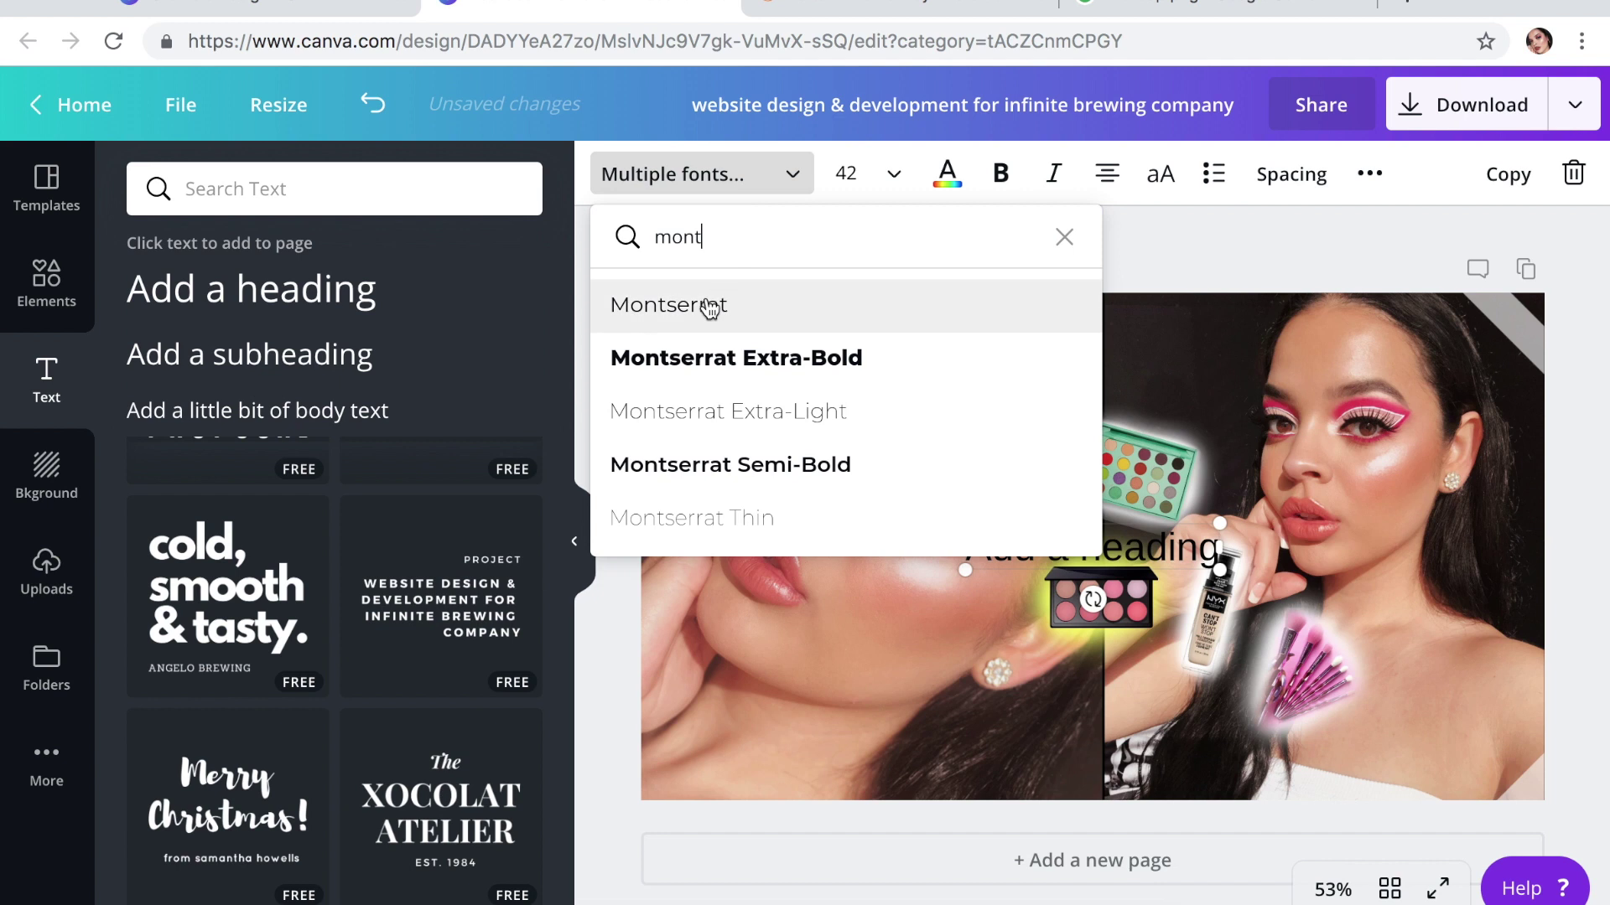
# - Replace the 'Add a heading' placeholder with 'HOW I EDIT MY THUMBNAILS'
pyautogui.click(1130, 562)
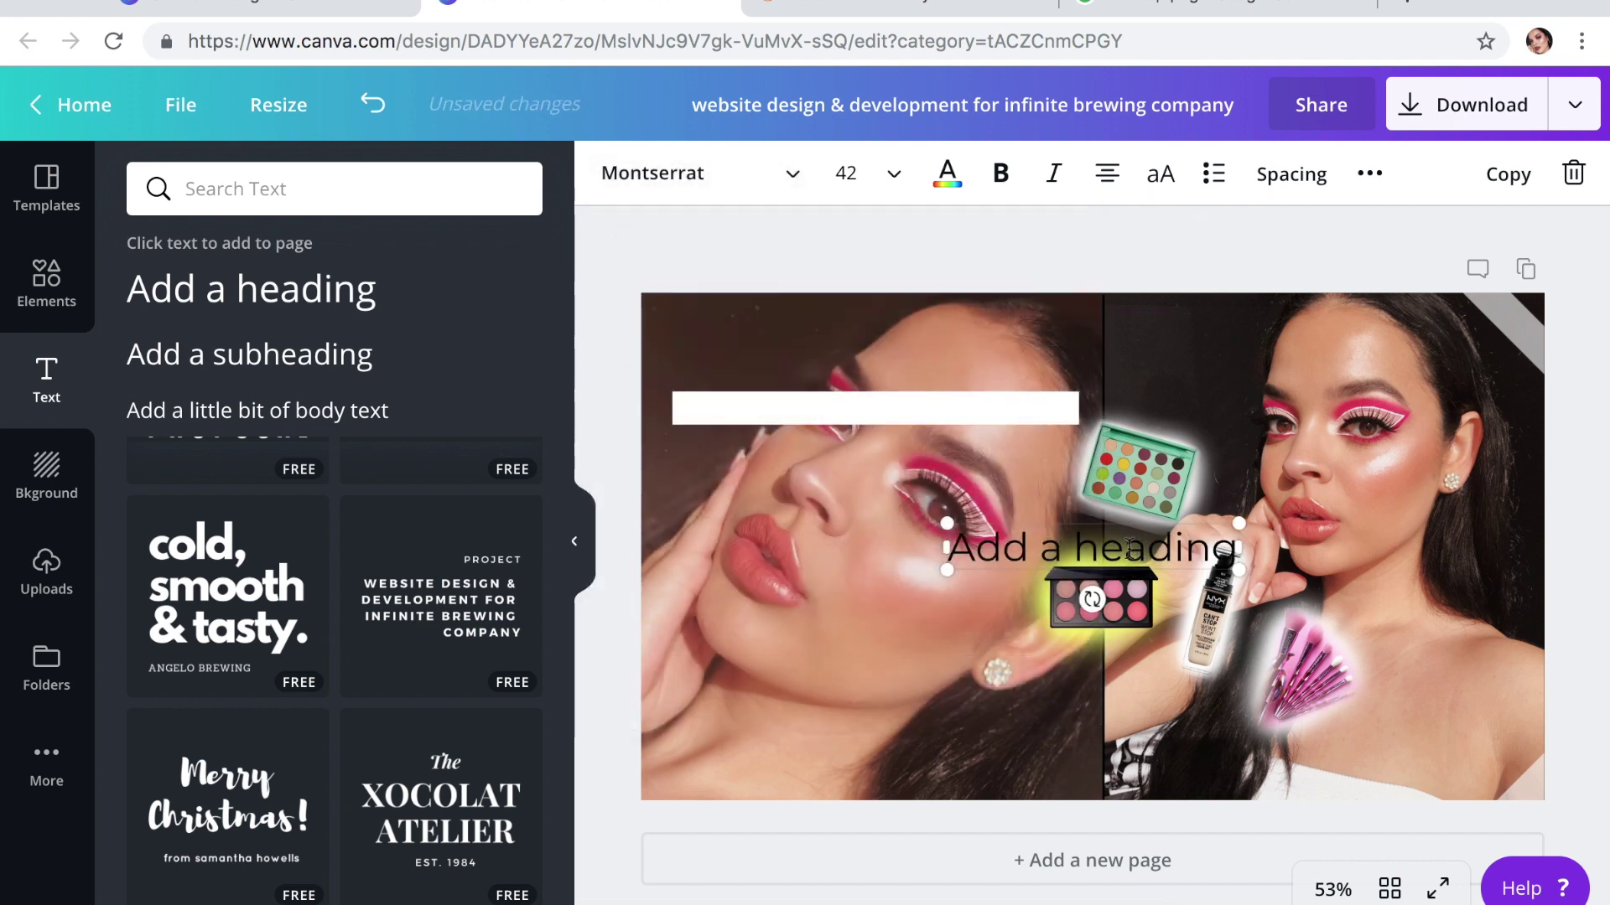
pyautogui.click(1123, 549)
pyautogui.write('HOW')
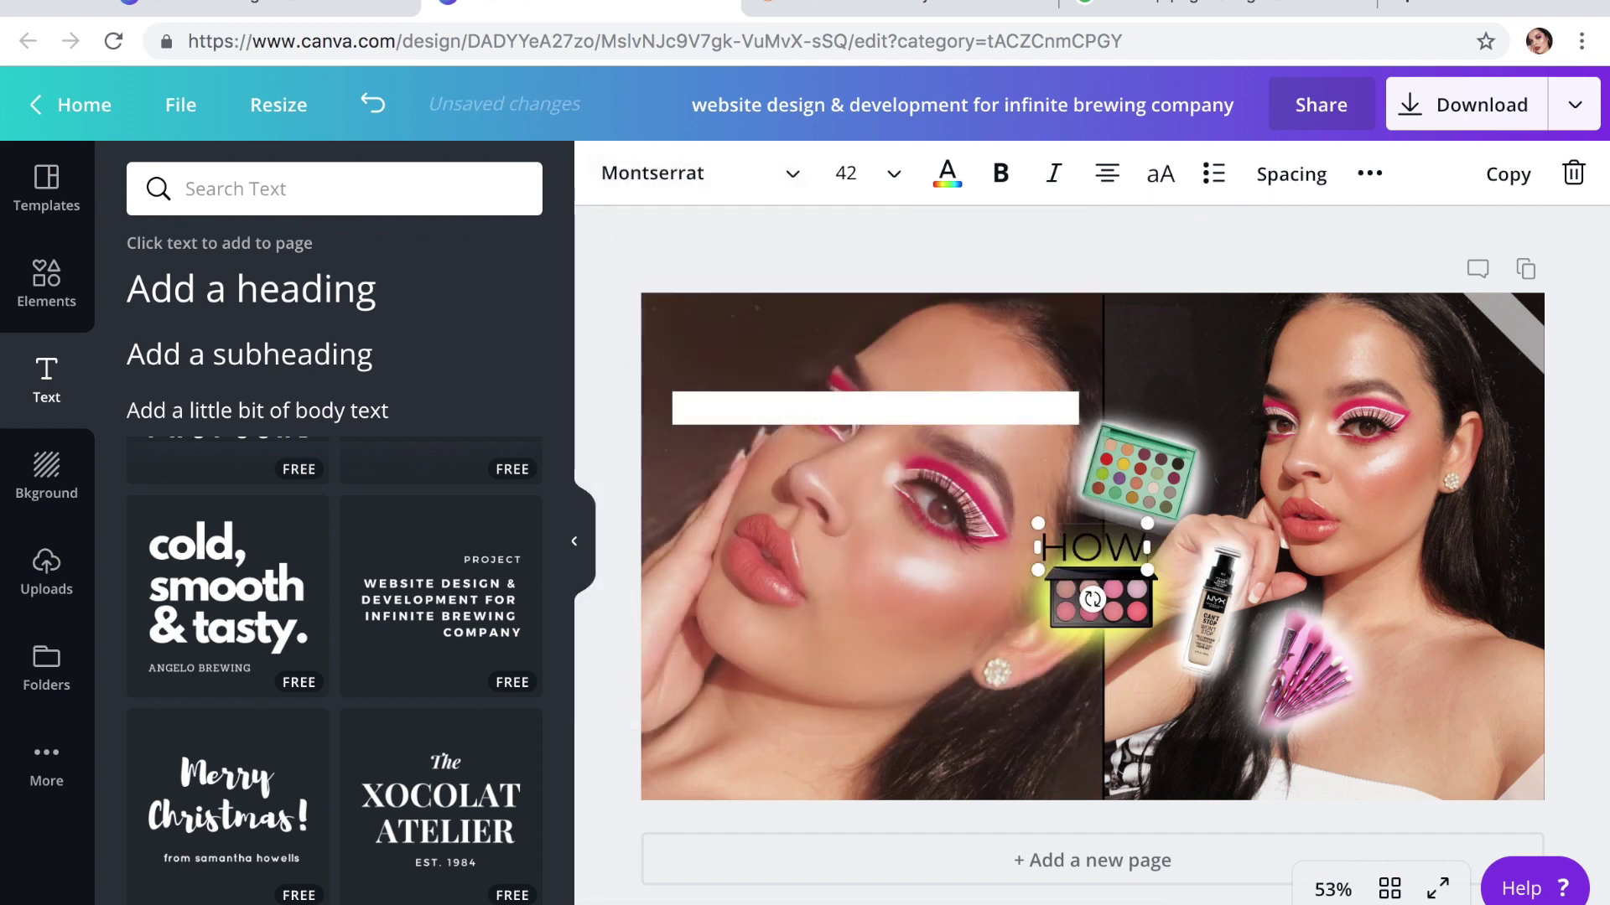
pyautogui.write(' I EDIT MY THUMBNAILS')
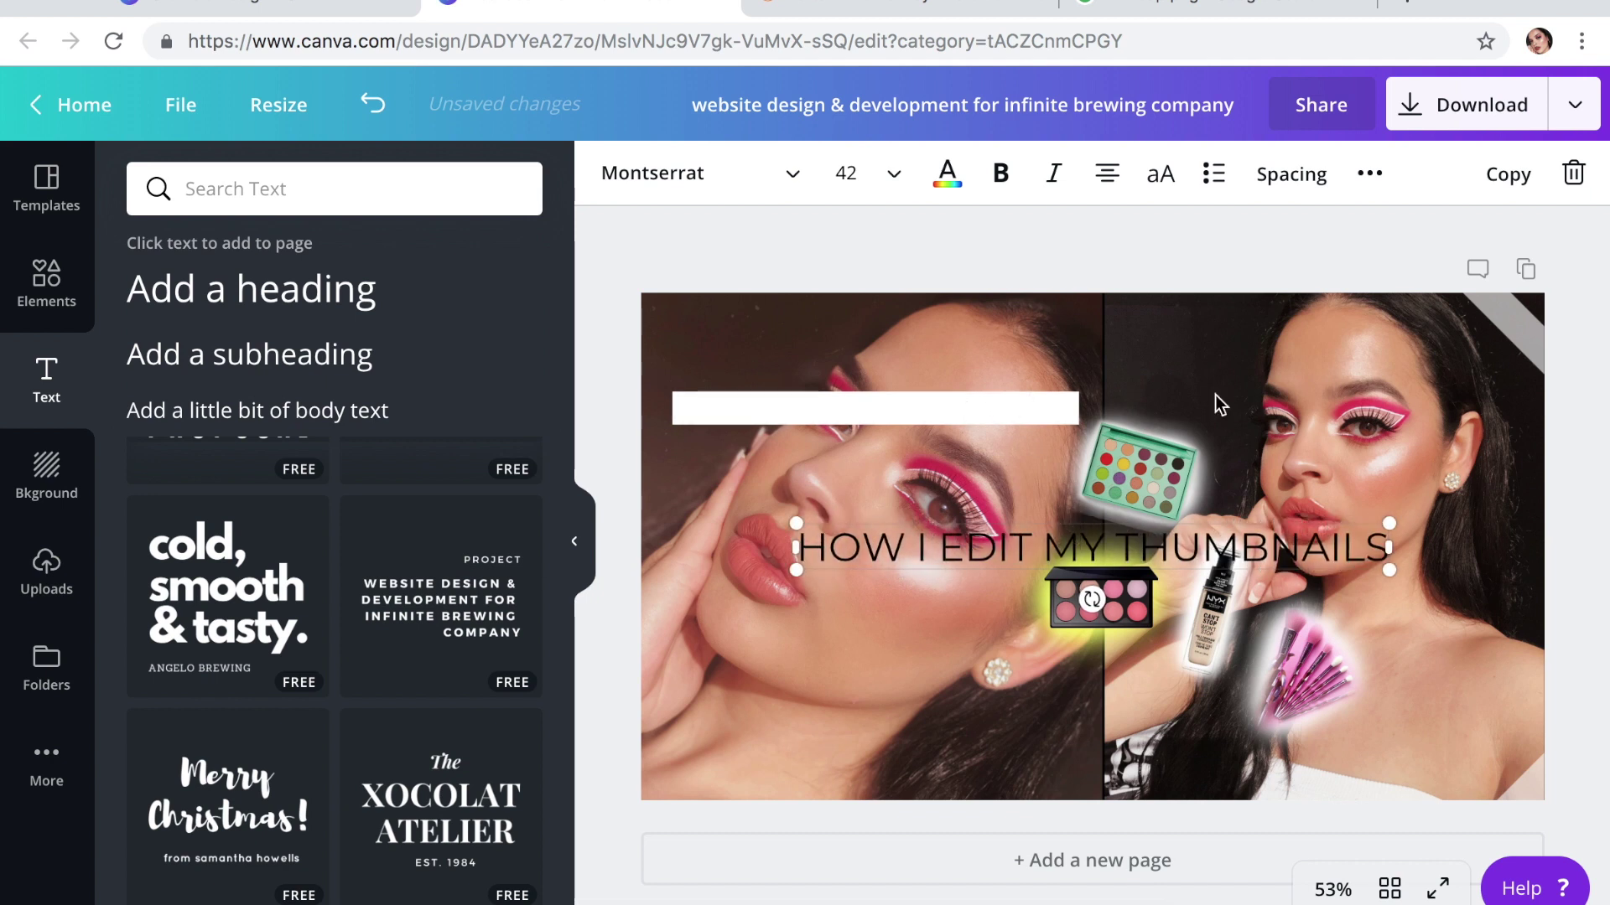
pyautogui.click(1237, 238)
# - Move the title to the bottom, wrap THUMBNAILS onto a second line, and nudge the palettes and foundation
pyautogui.moveTo(1212, 556); pyautogui.dragTo(1218, 730)
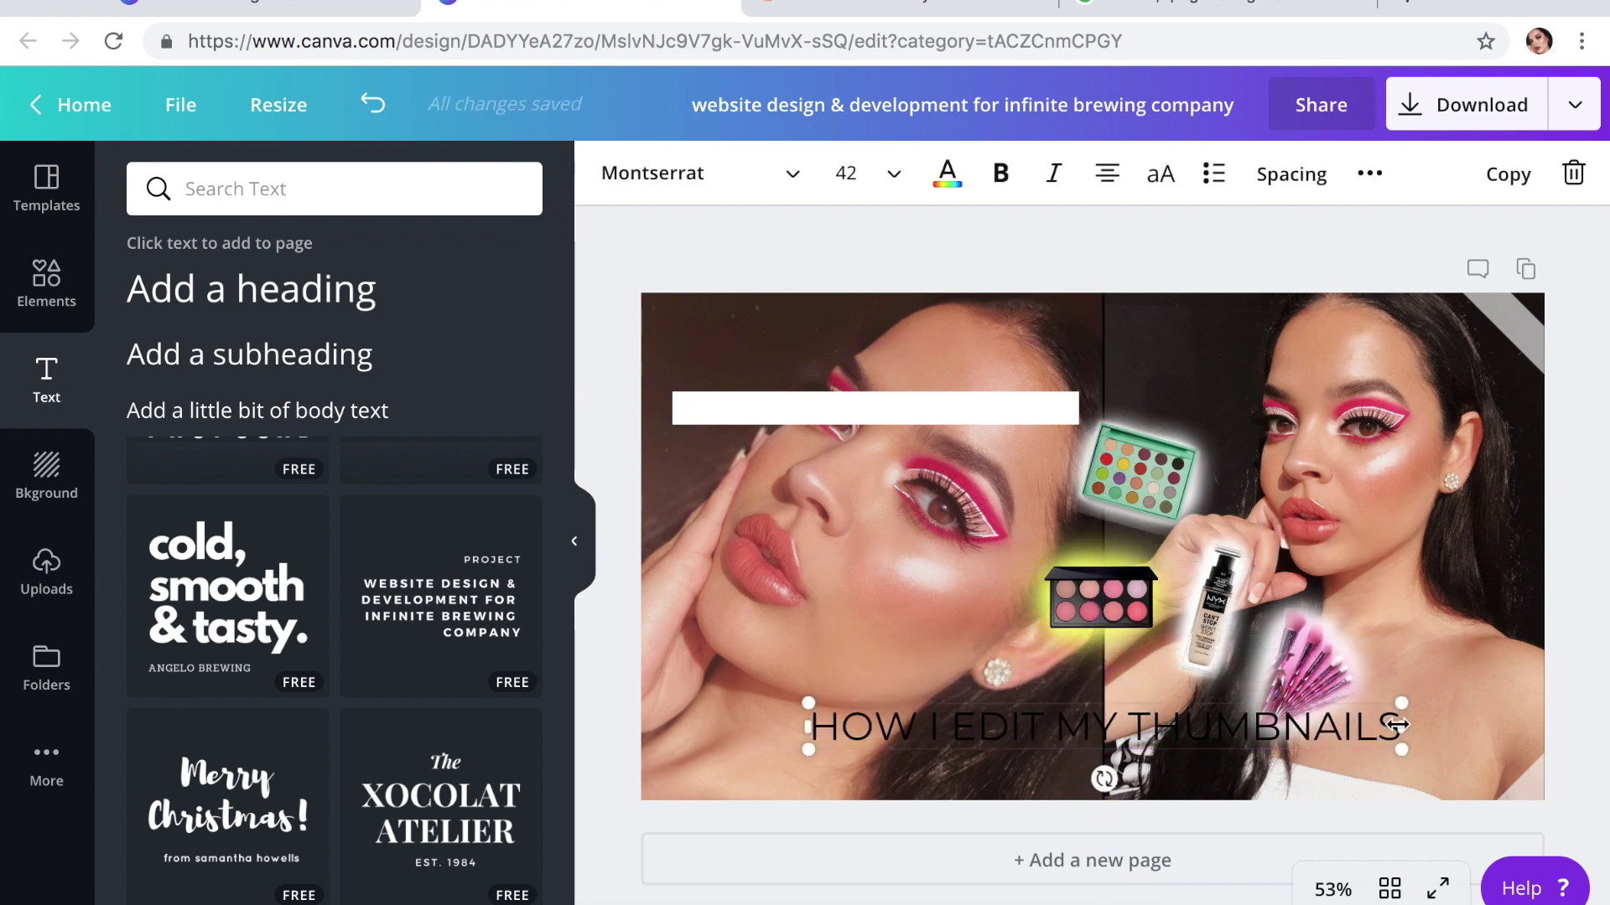
pyautogui.moveTo(1401, 726); pyautogui.dragTo(1247, 754)
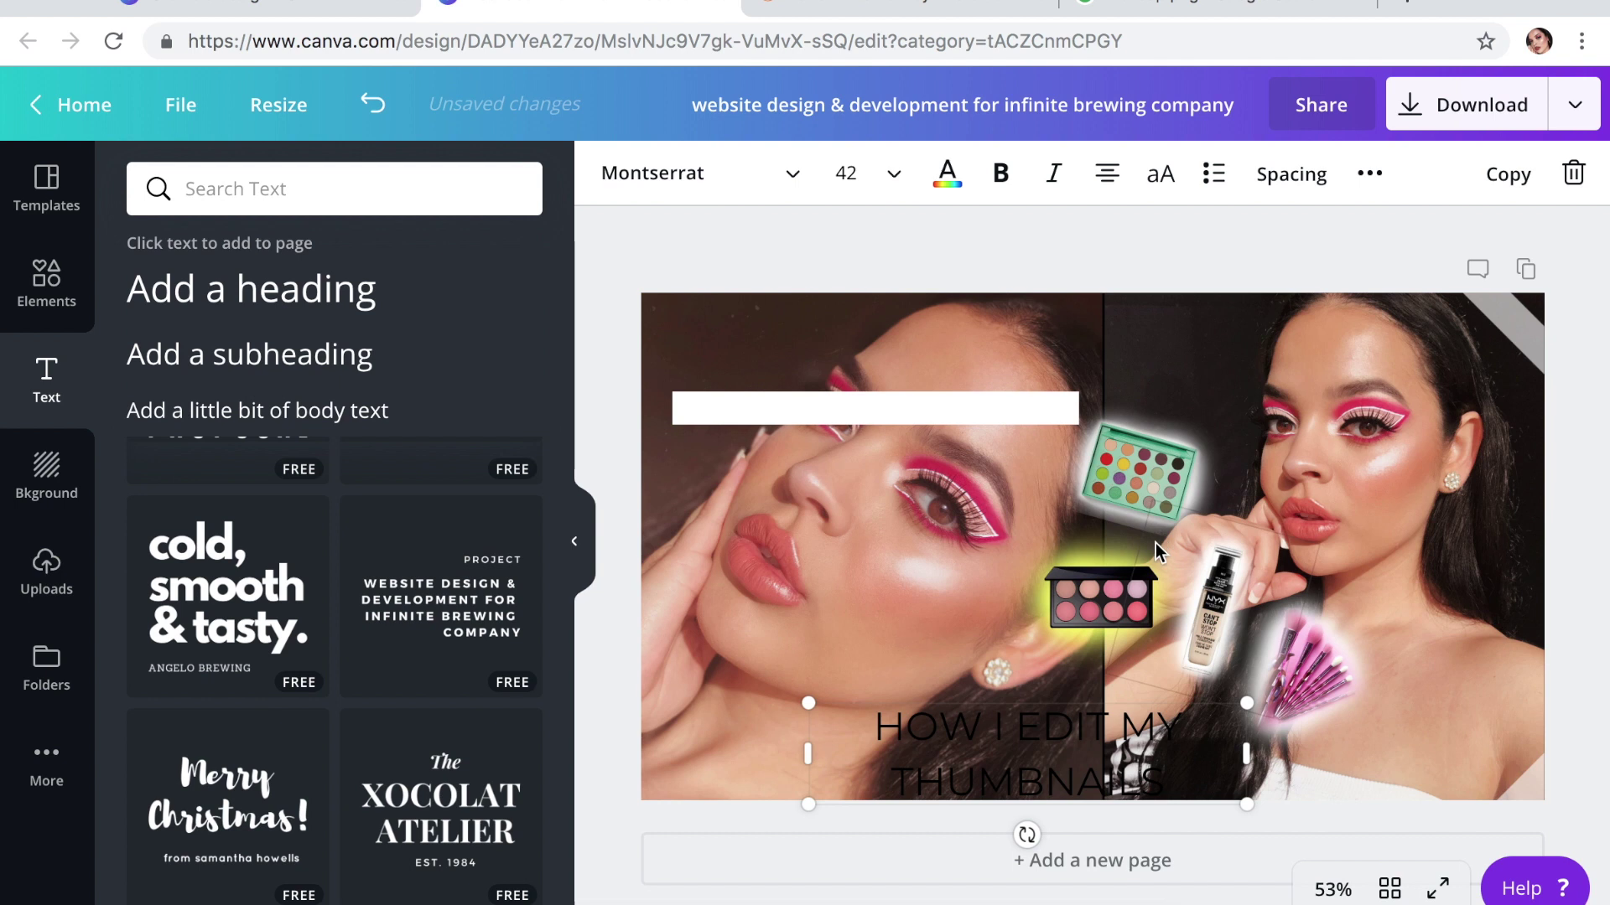
pyautogui.moveTo(1119, 591); pyautogui.dragTo(1111, 571)
pyautogui.moveTo(1128, 500); pyautogui.dragTo(1124, 471)
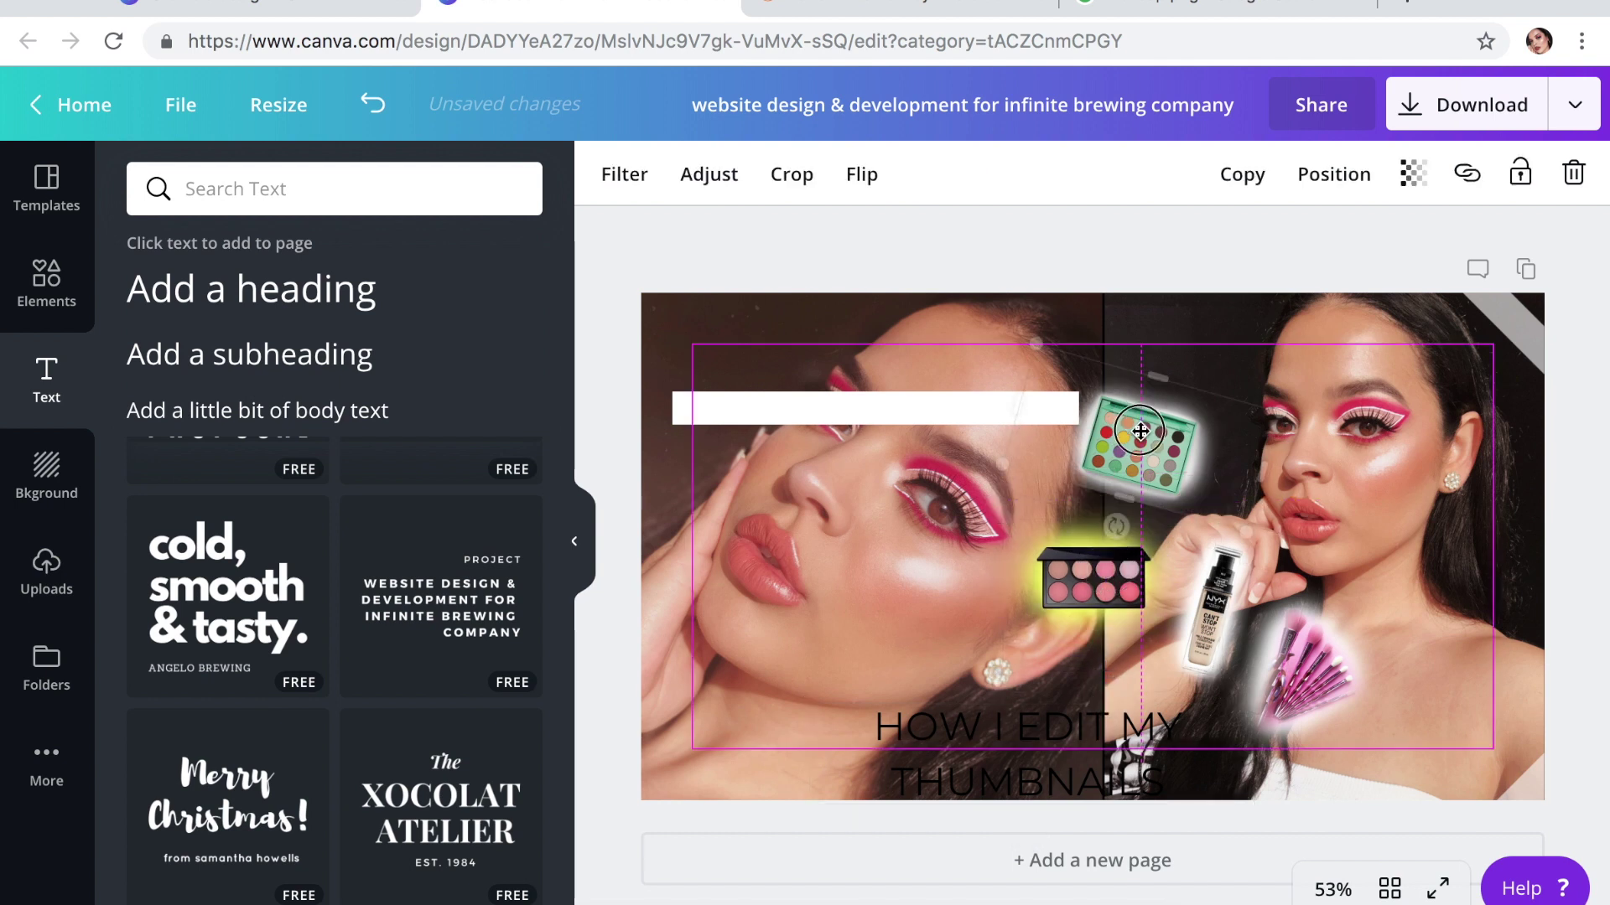
pyautogui.moveTo(1216, 586); pyautogui.dragTo(1219, 578)
# - Shrink the pink brush set sticker, move it near the top, and shift the title slightly up-right
pyautogui.click(1363, 626)
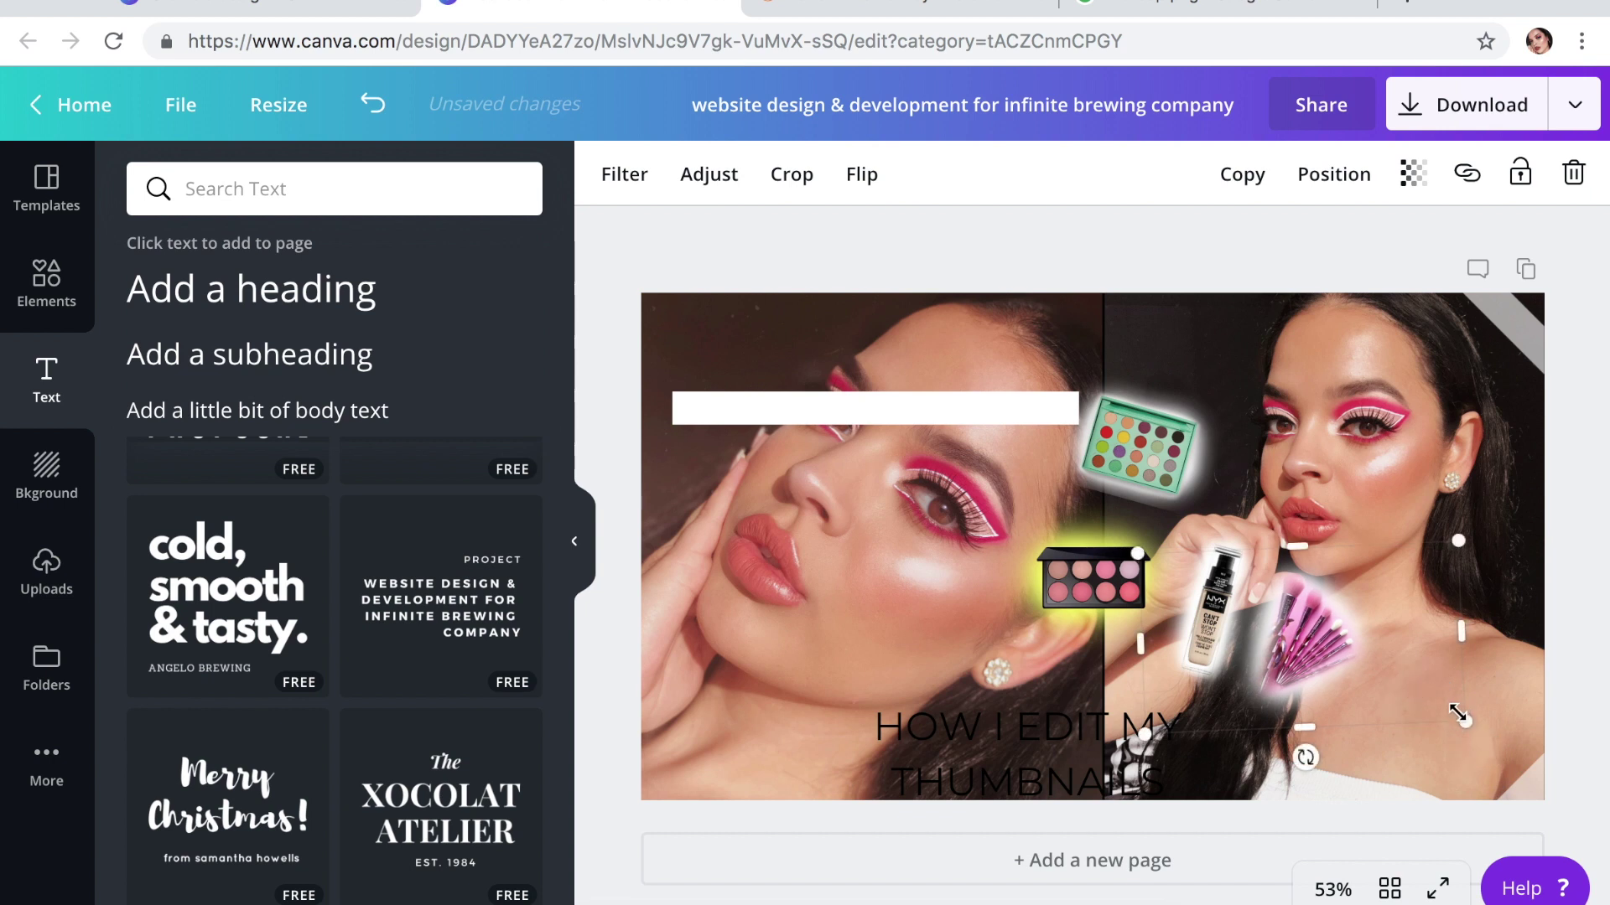
pyautogui.moveTo(1462, 728)
pyautogui.mouseDown()
pyautogui.moveTo(1299, 662)
pyautogui.moveTo(1278, 356)
pyautogui.moveTo(1239, 359)
pyautogui.mouseUp()
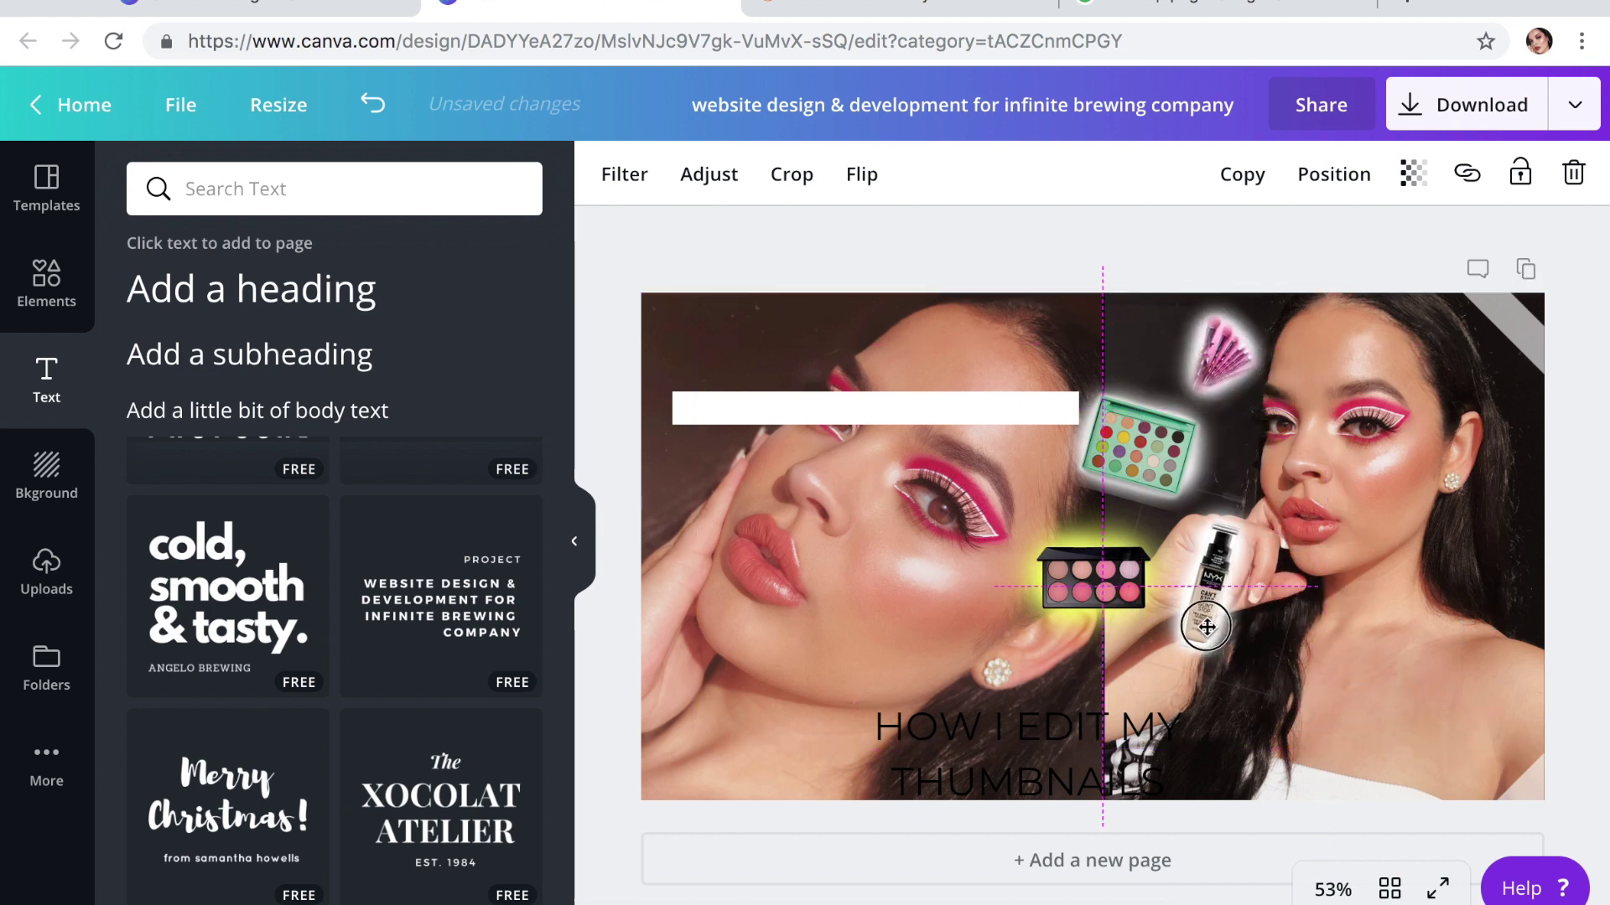
pyautogui.moveTo(1215, 652); pyautogui.dragTo(1193, 651)
pyautogui.moveTo(1116, 765); pyautogui.dragTo(1148, 737)
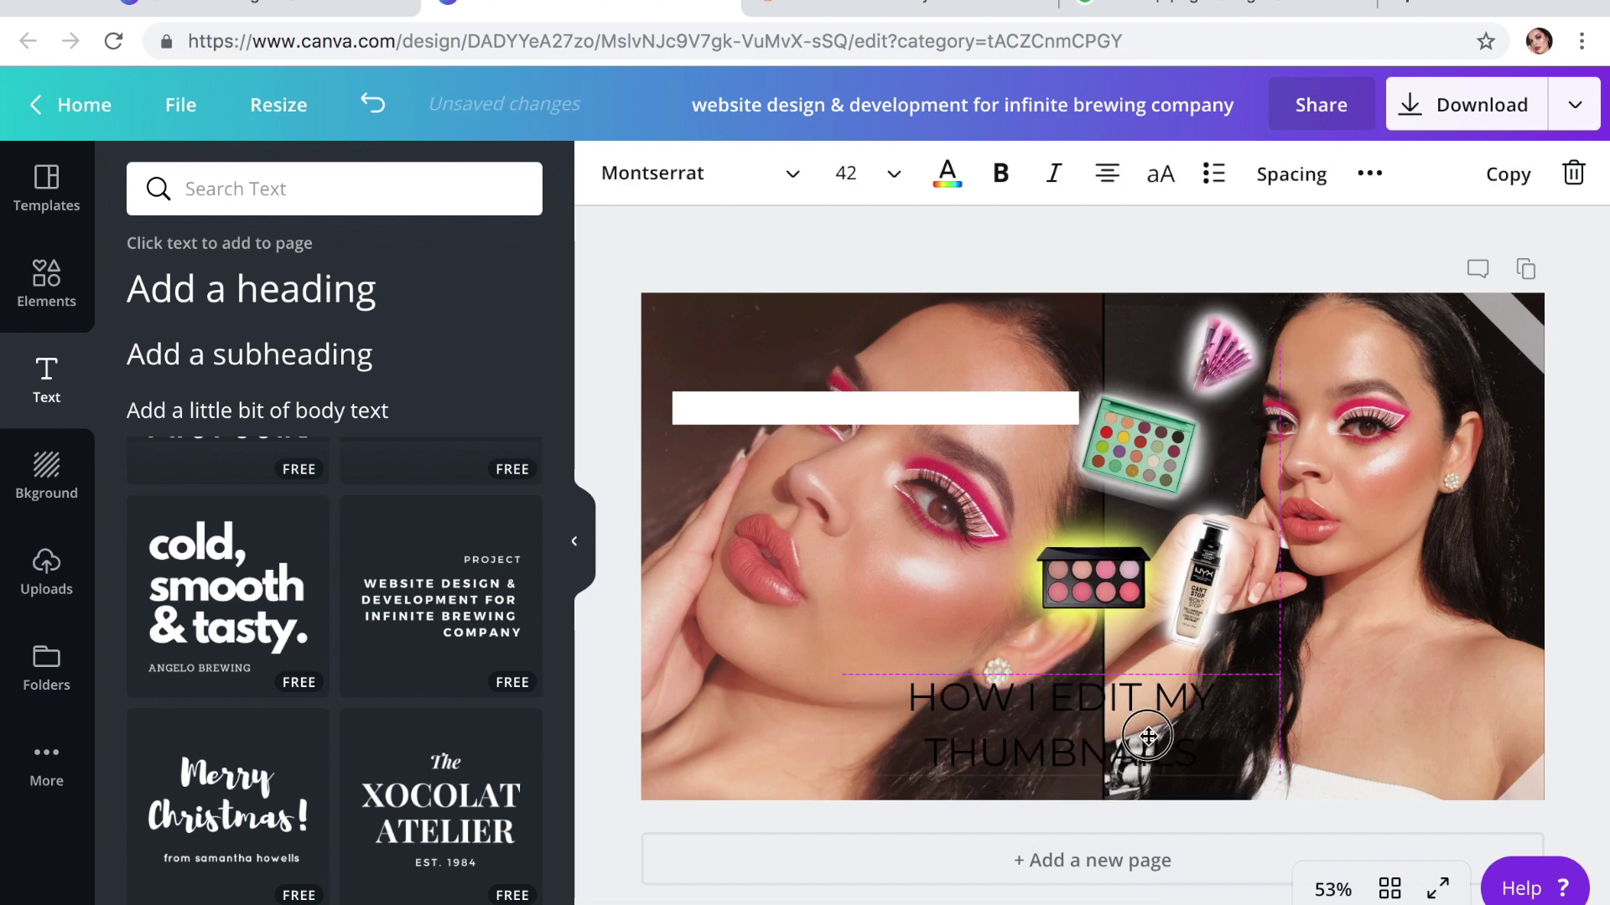
# - Resize the white bar to sit just behind HOW I EDIT MY, then add a white square
pyautogui.click(924, 405)
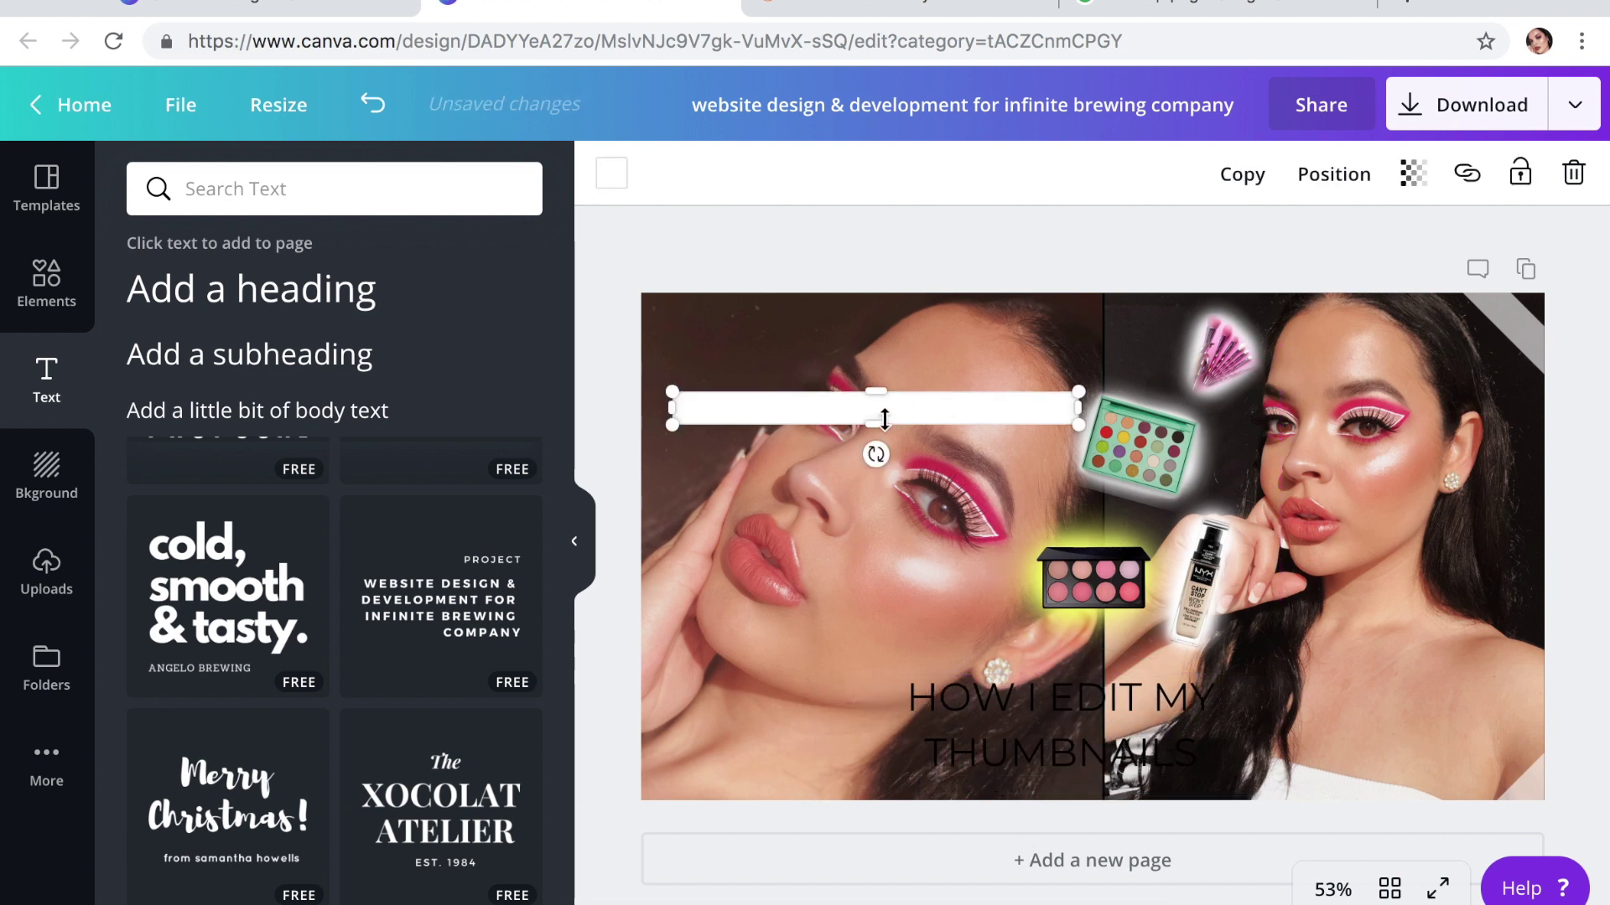
pyautogui.moveTo(885, 419); pyautogui.dragTo(900, 714)
pyautogui.moveTo(1076, 558); pyautogui.dragTo(1225, 561)
pyautogui.moveTo(675, 541); pyautogui.dragTo(892, 560)
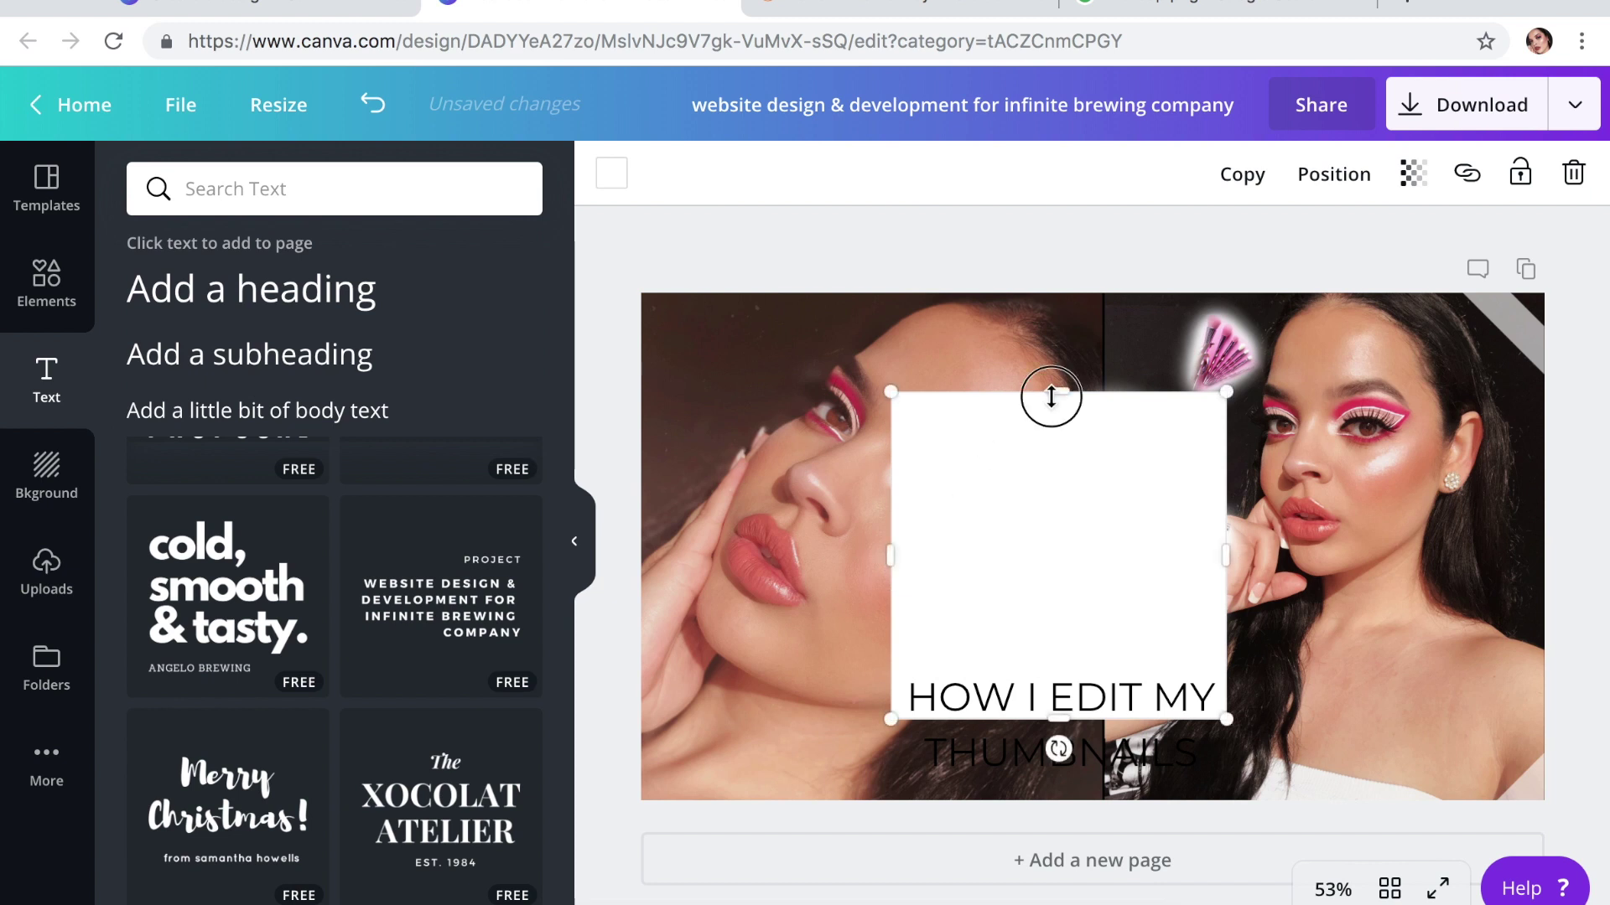
pyautogui.moveTo(1054, 394); pyautogui.dragTo(1061, 673)
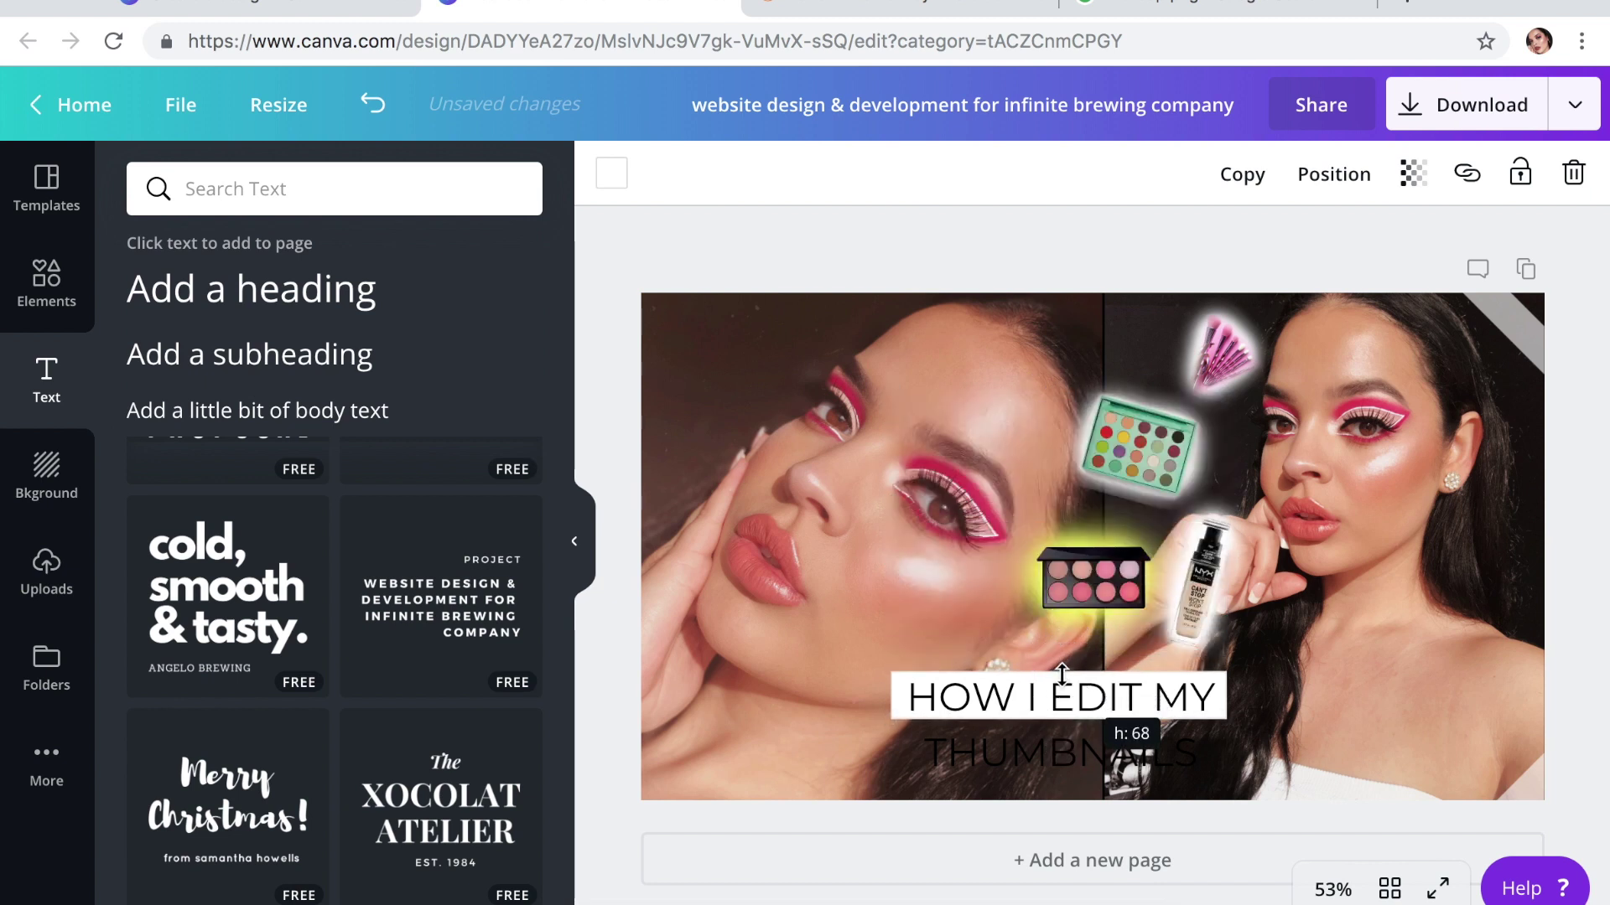
pyautogui.click(581, 326)
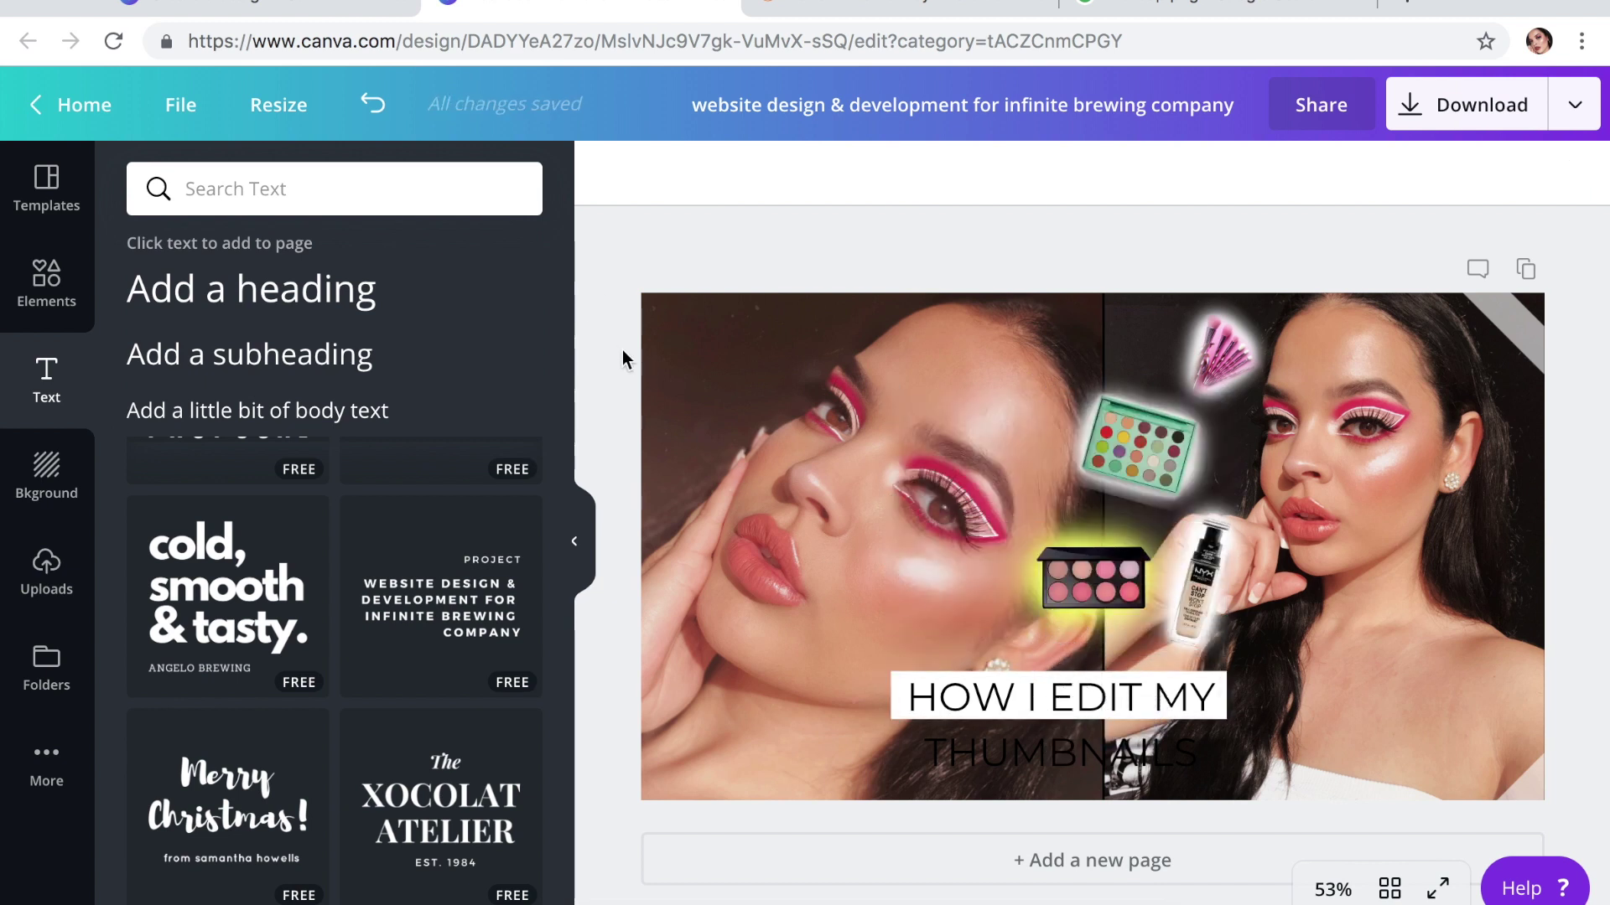
pyautogui.click(46, 285)
# - Add a white square, send it backward, and resize it into a bar behind THUMBNAILS
pyautogui.click(276, 408)
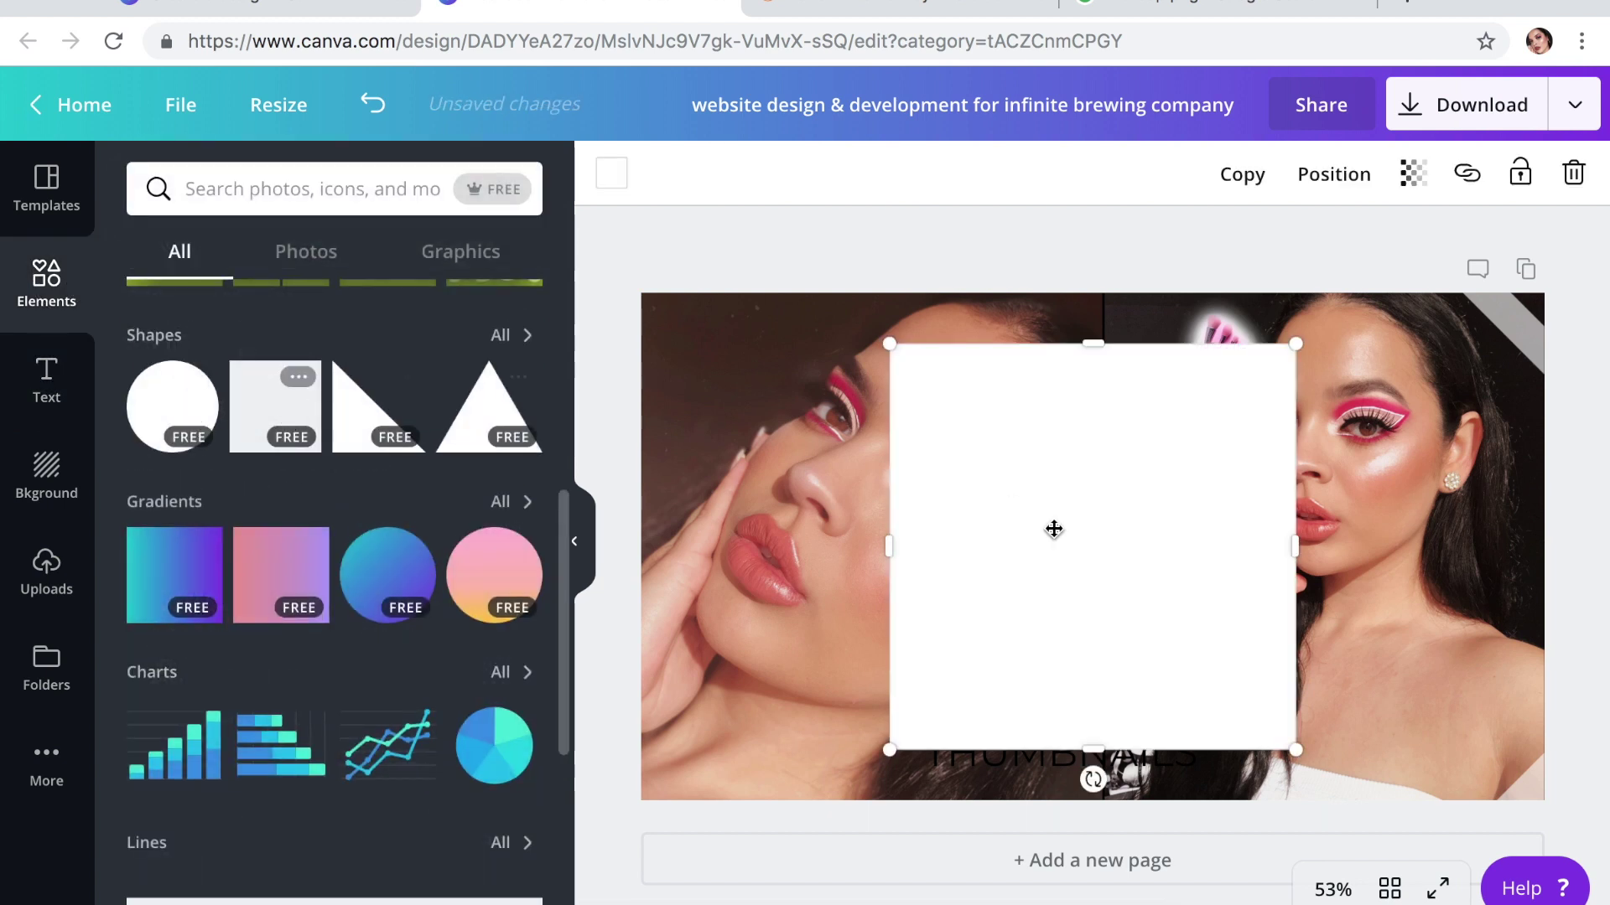
pyautogui.click(1333, 173)
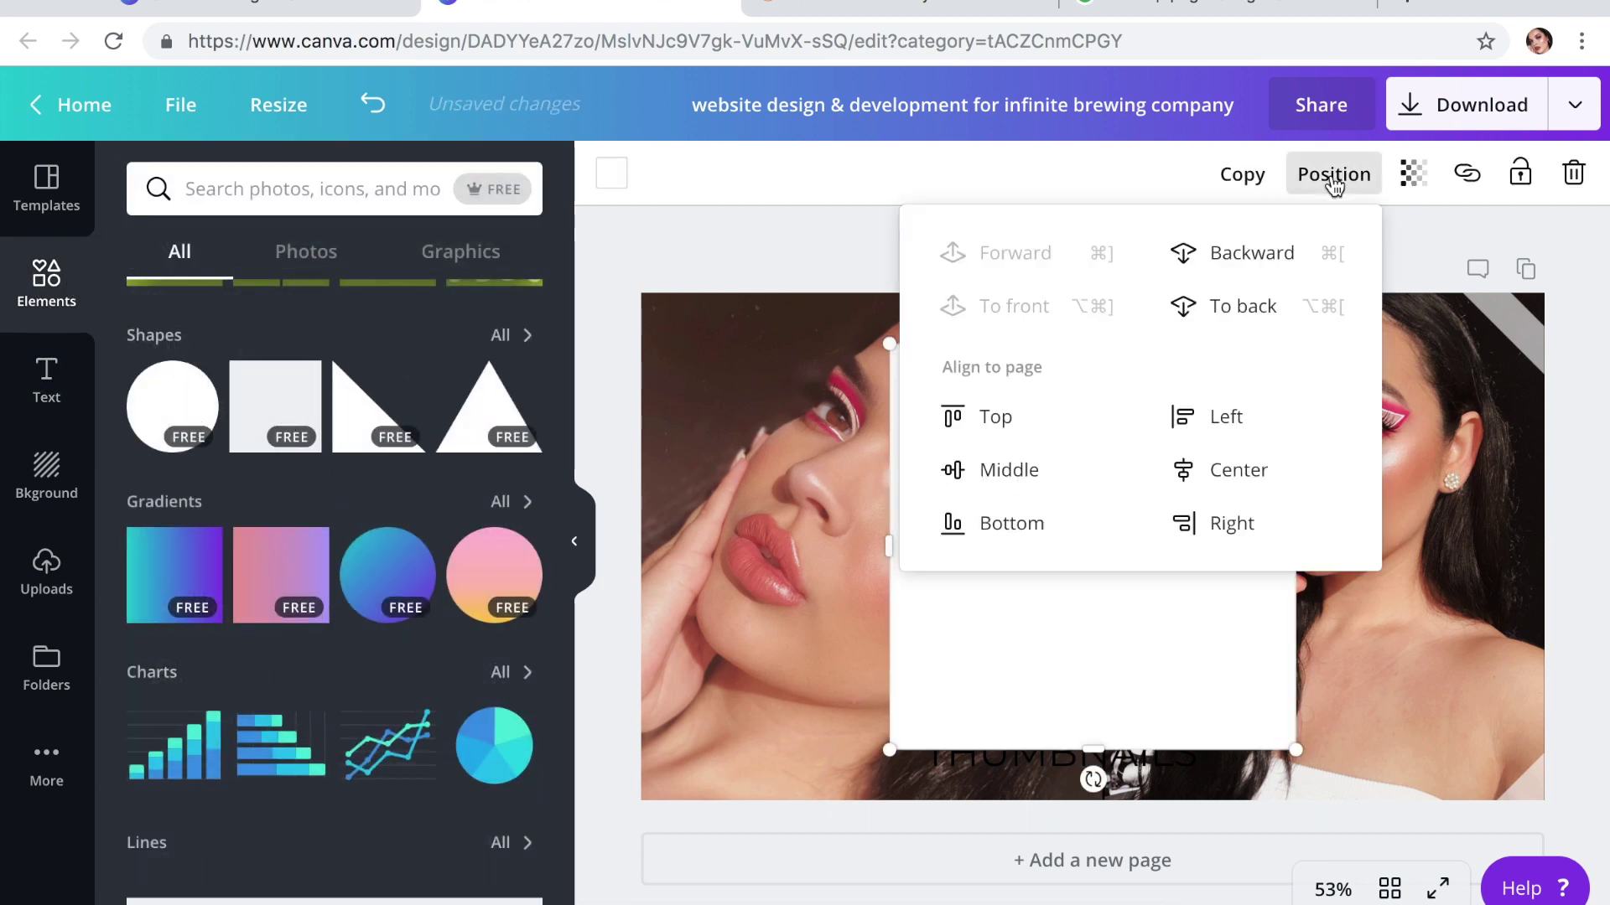
pyautogui.click(1241, 253)
pyautogui.click(861, 223)
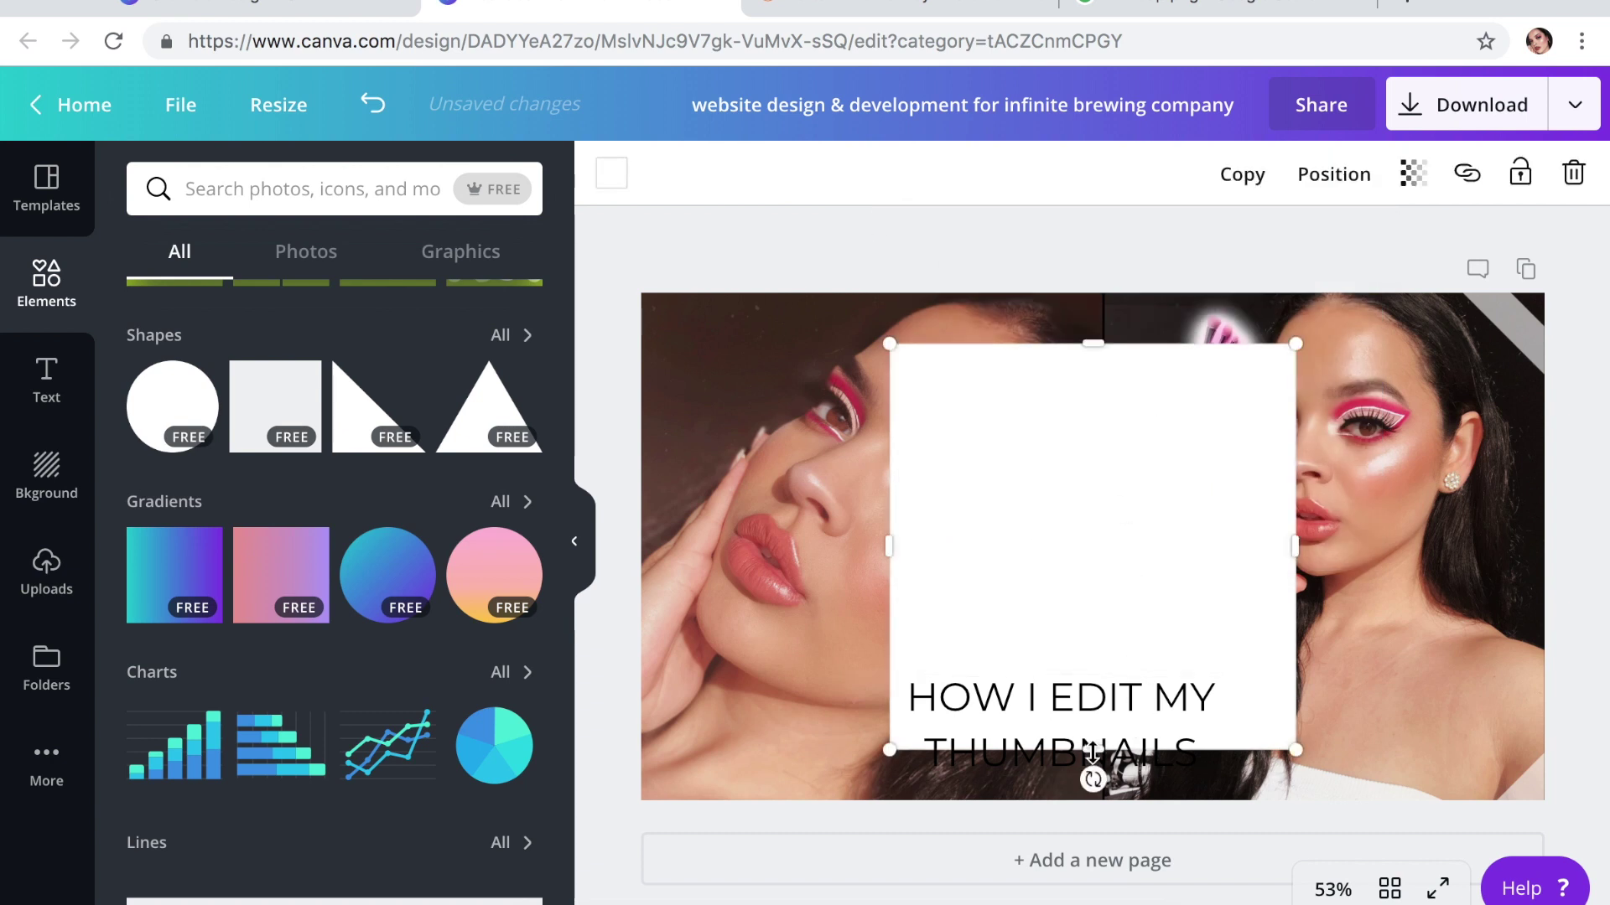
pyautogui.moveTo(1093, 752); pyautogui.dragTo(1094, 775)
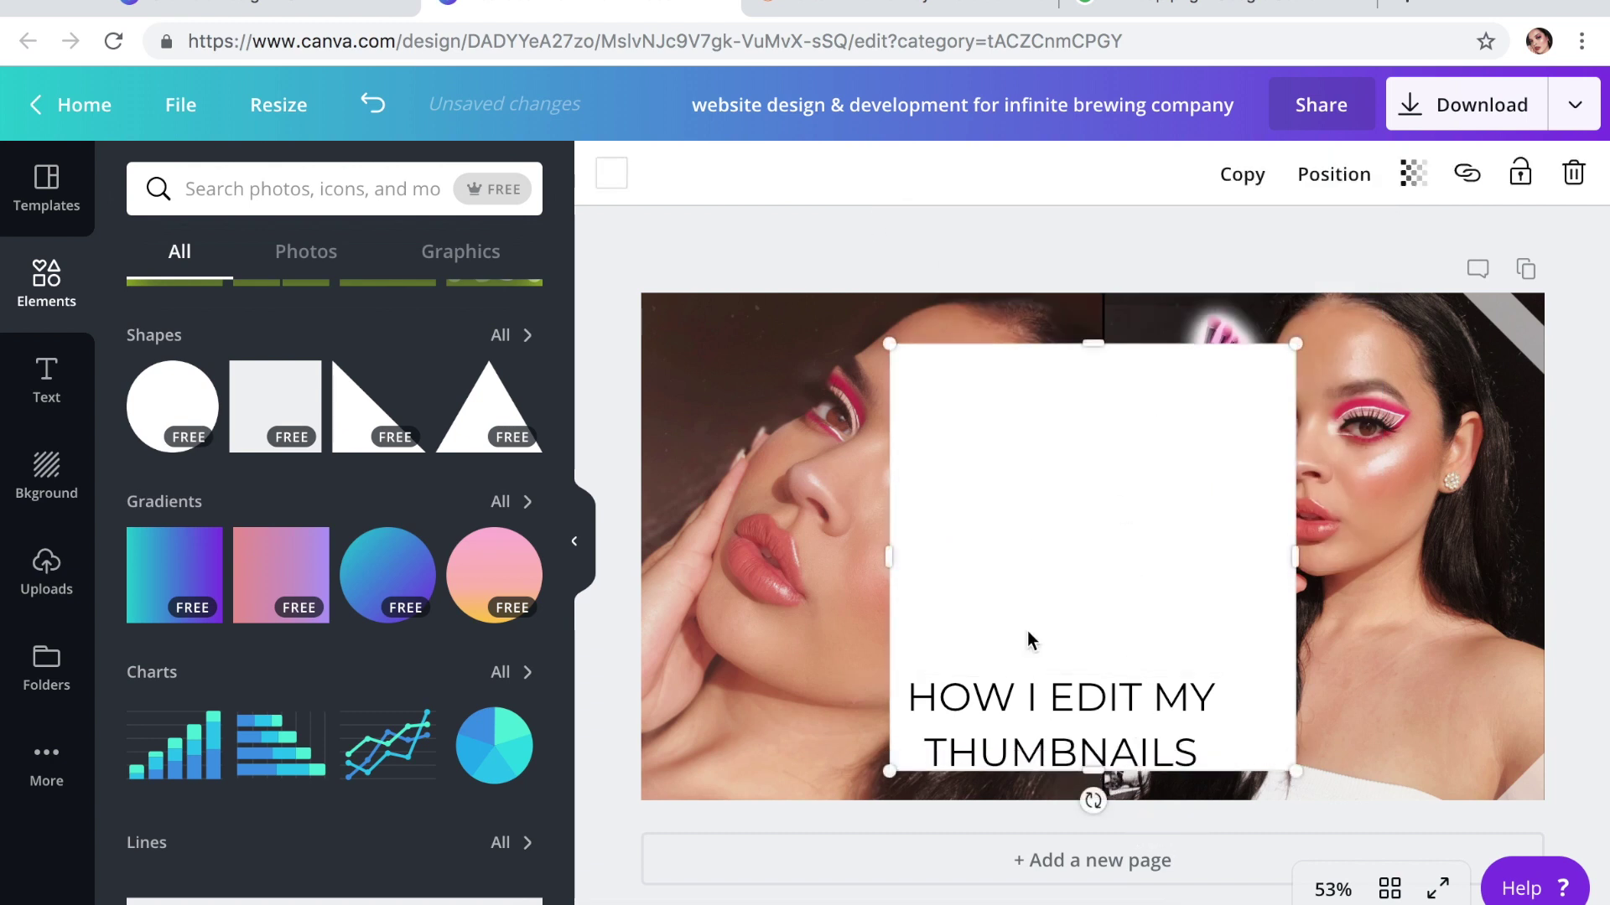
pyautogui.moveTo(1102, 343); pyautogui.dragTo(1159, 729)
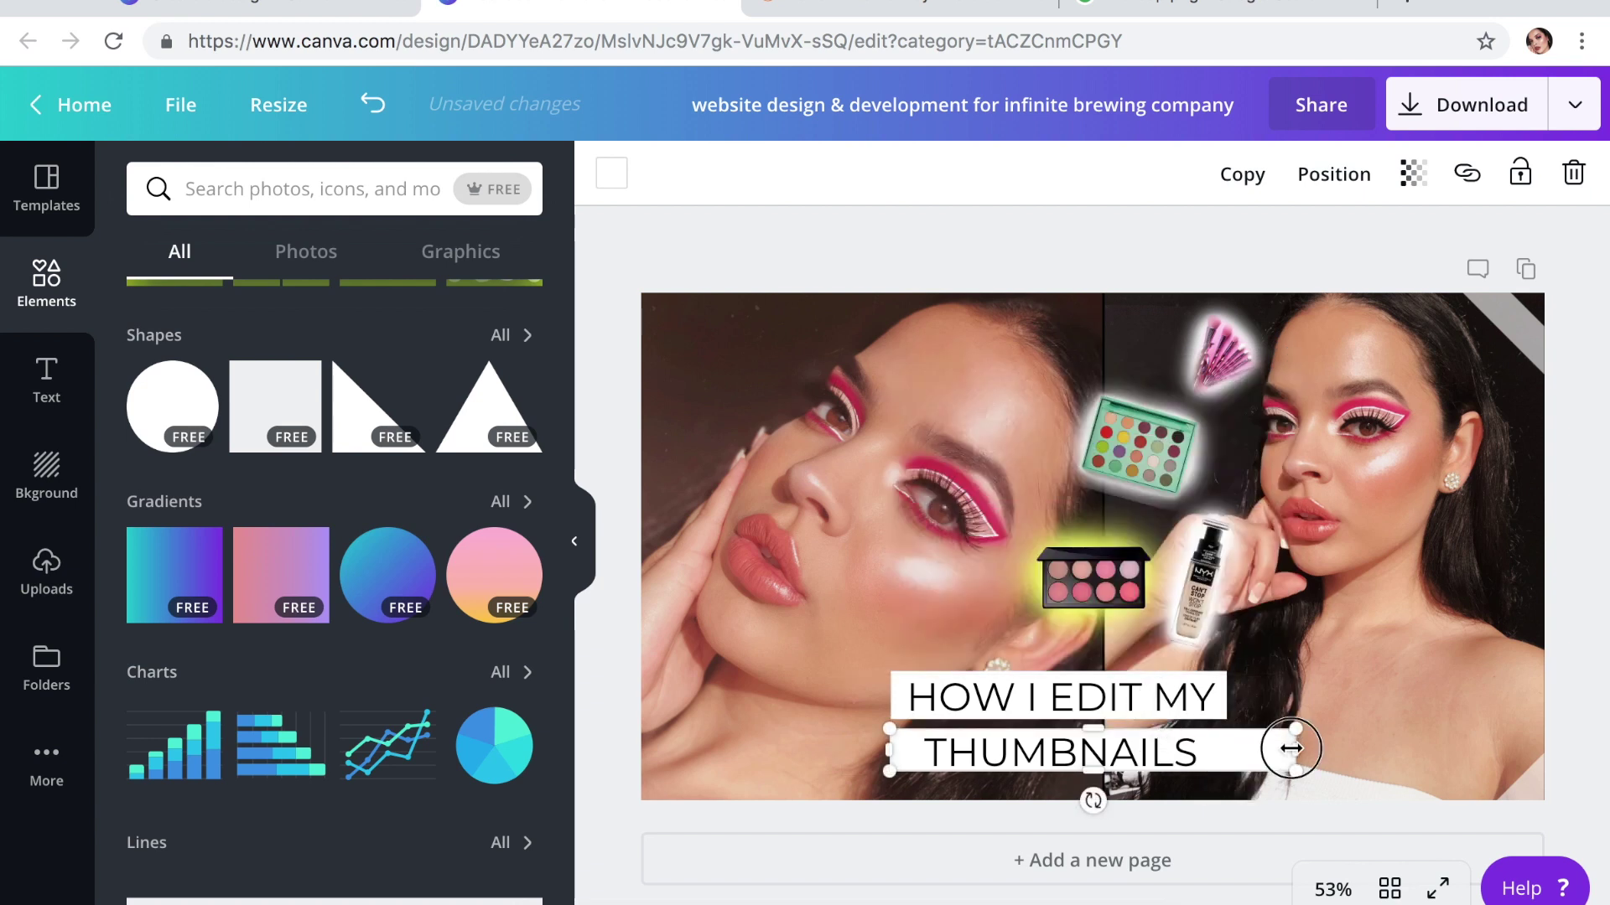
pyautogui.moveTo(1291, 748); pyautogui.dragTo(1215, 749)
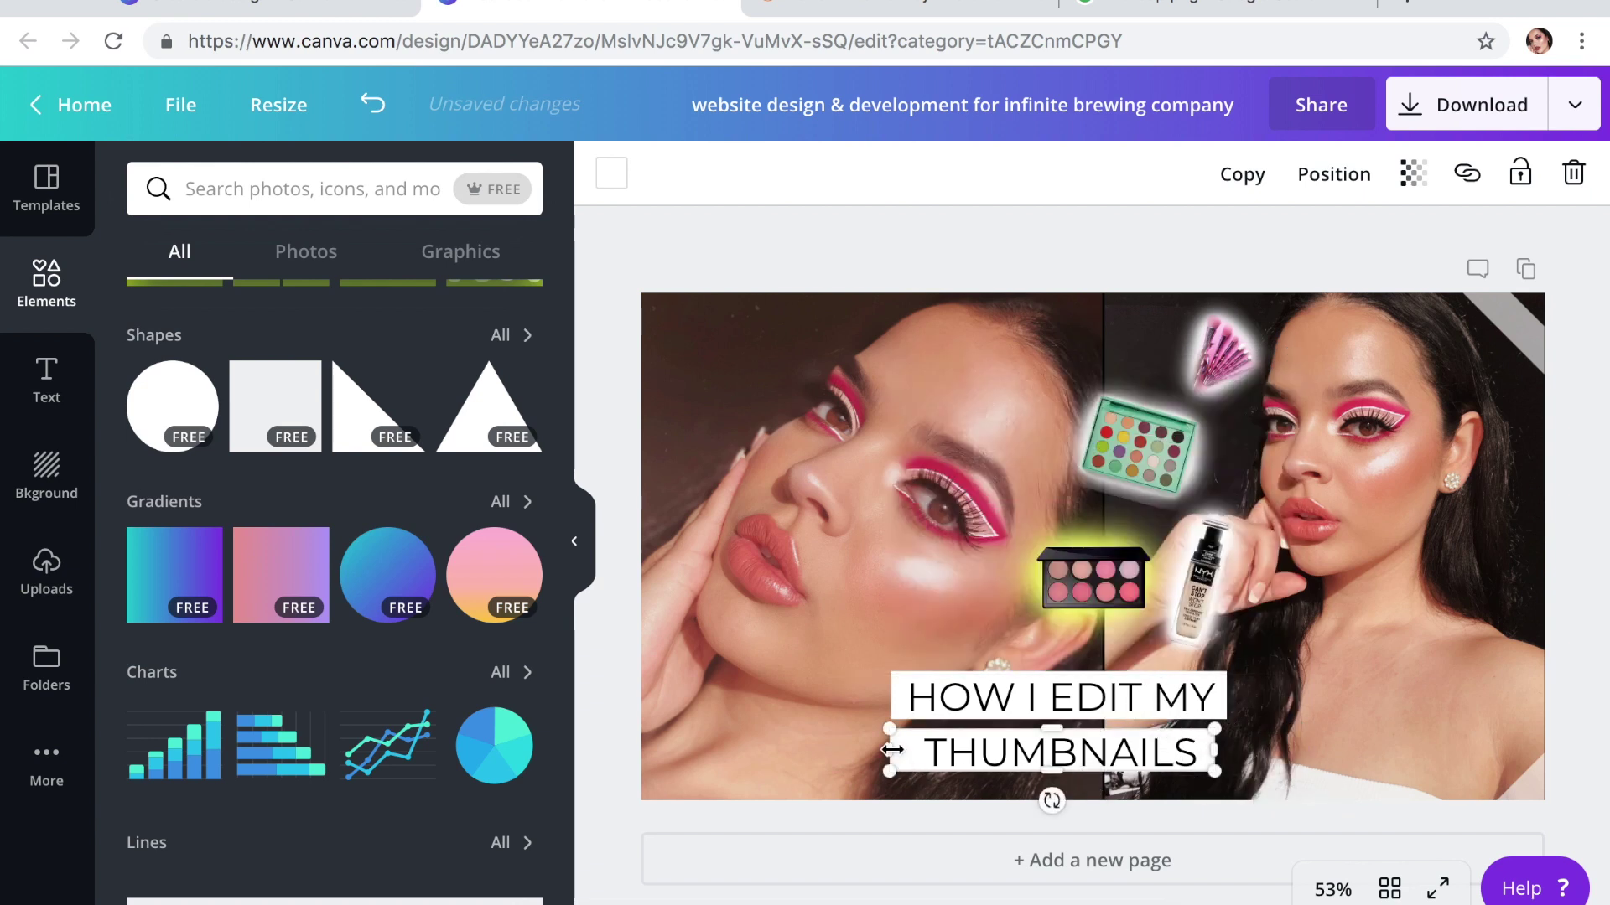
pyautogui.moveTo(891, 749); pyautogui.dragTo(912, 749)
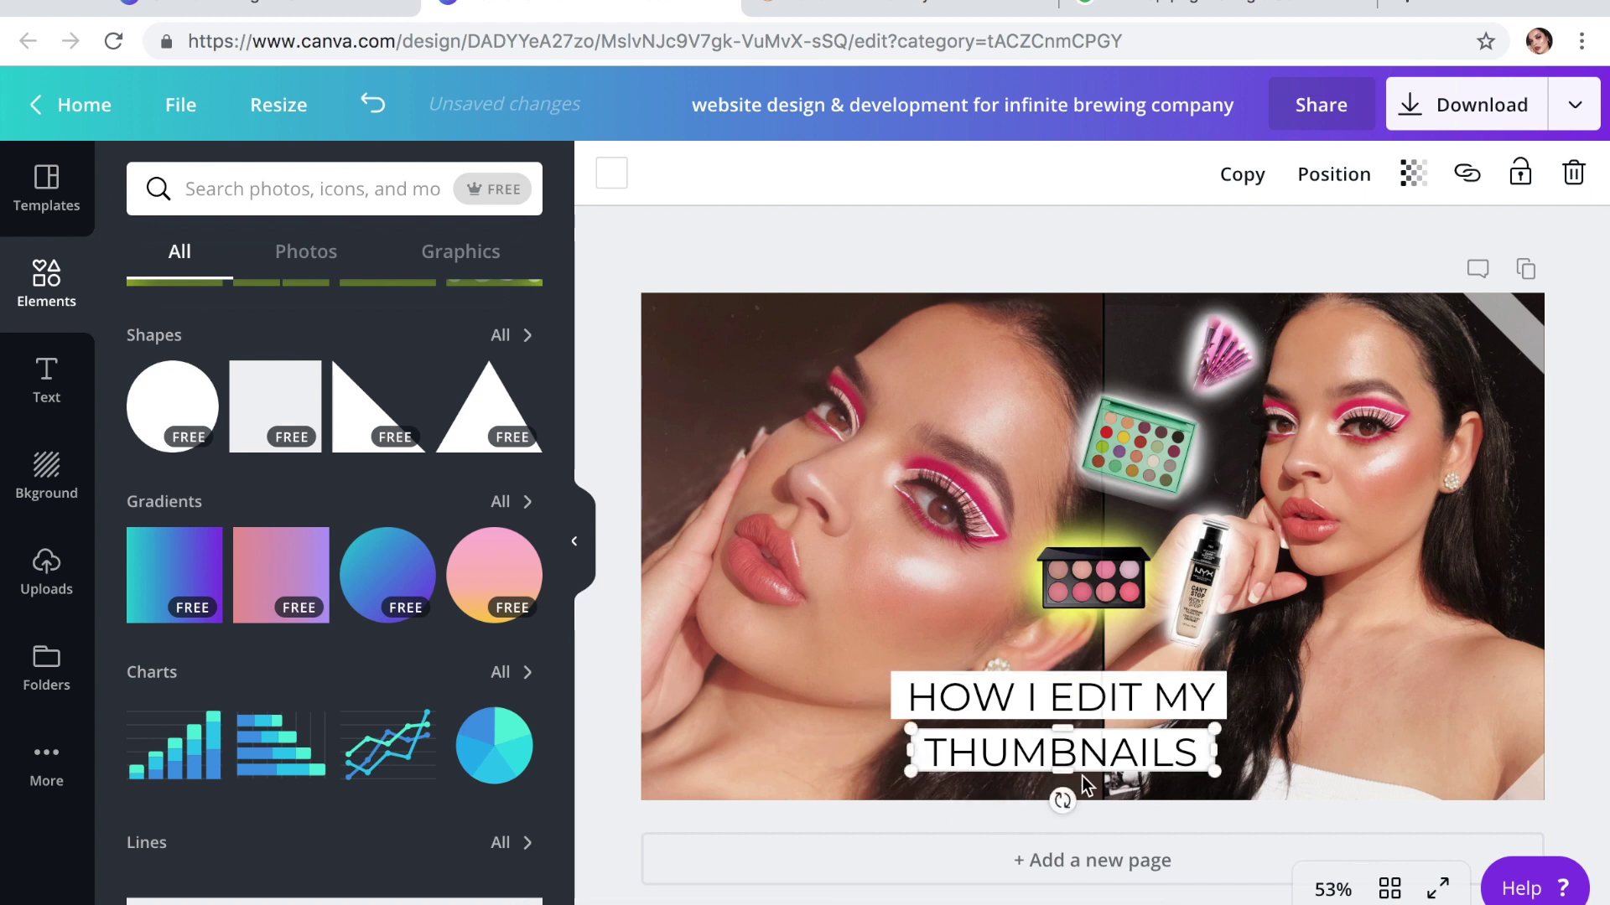
pyautogui.moveTo(1069, 776); pyautogui.dragTo(1071, 778)
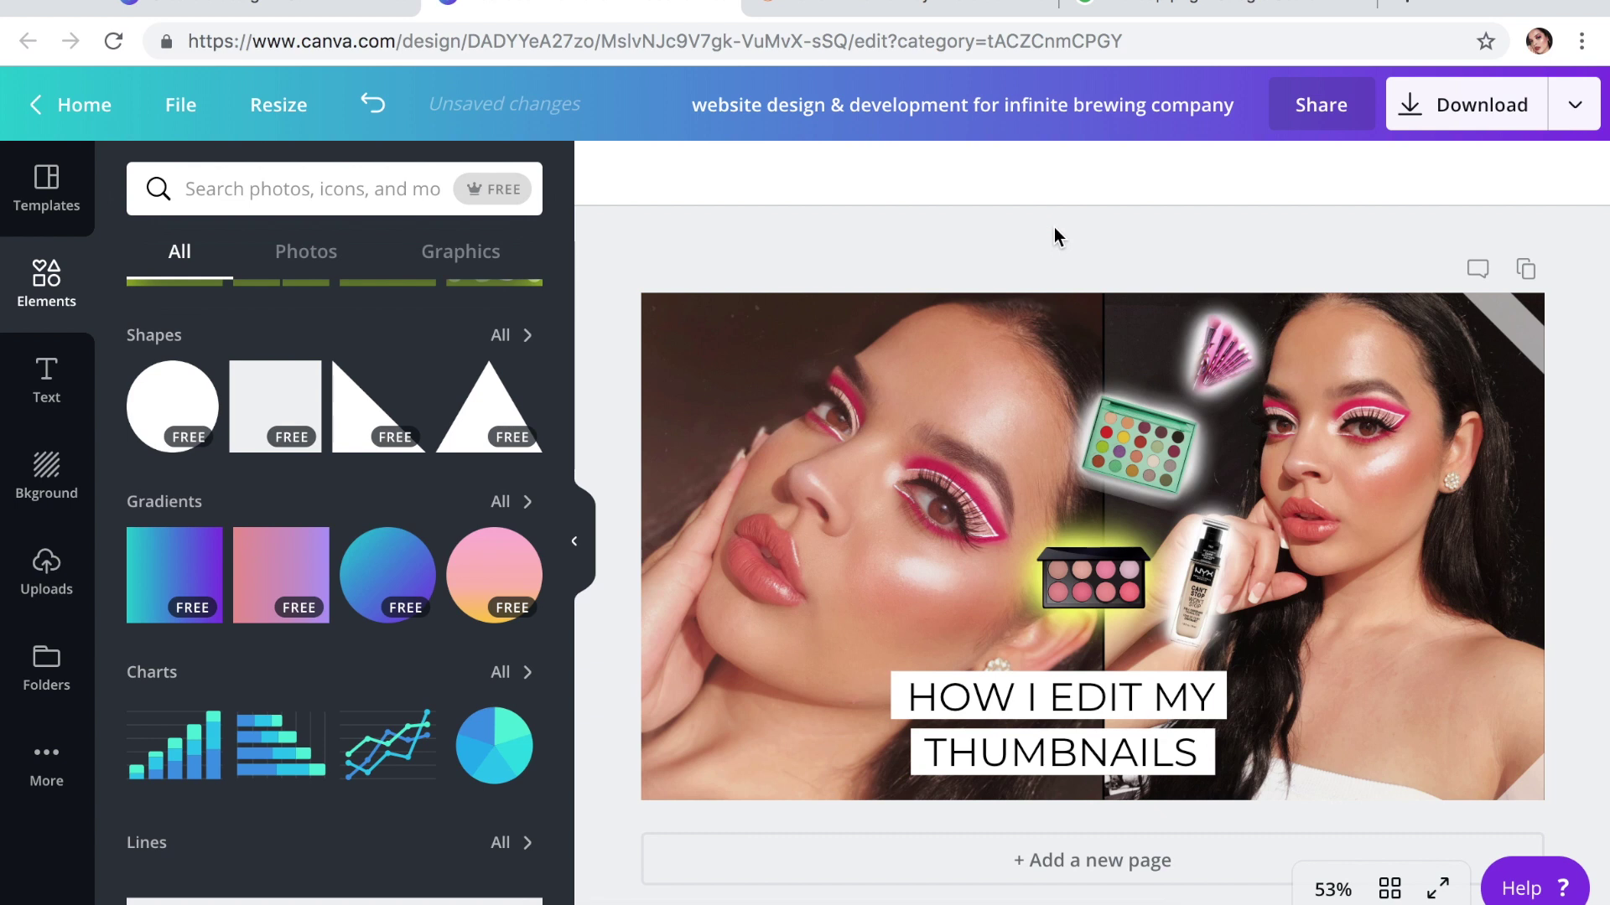
# - Regroup the foundation bottle, pink and green palettes, and rotated pink brush around the title
pyautogui.moveTo(1203, 608); pyautogui.dragTo(1276, 711)
pyautogui.moveTo(1103, 572); pyautogui.dragTo(1112, 618)
pyautogui.moveTo(1137, 457); pyautogui.dragTo(1111, 513)
pyautogui.moveTo(1208, 369); pyautogui.dragTo(1099, 411)
pyautogui.moveTo(1113, 492)
pyautogui.mouseDown()
pyautogui.moveTo(1169, 502)
pyautogui.moveTo(1224, 466)
pyautogui.moveTo(1187, 442)
pyautogui.mouseUp()
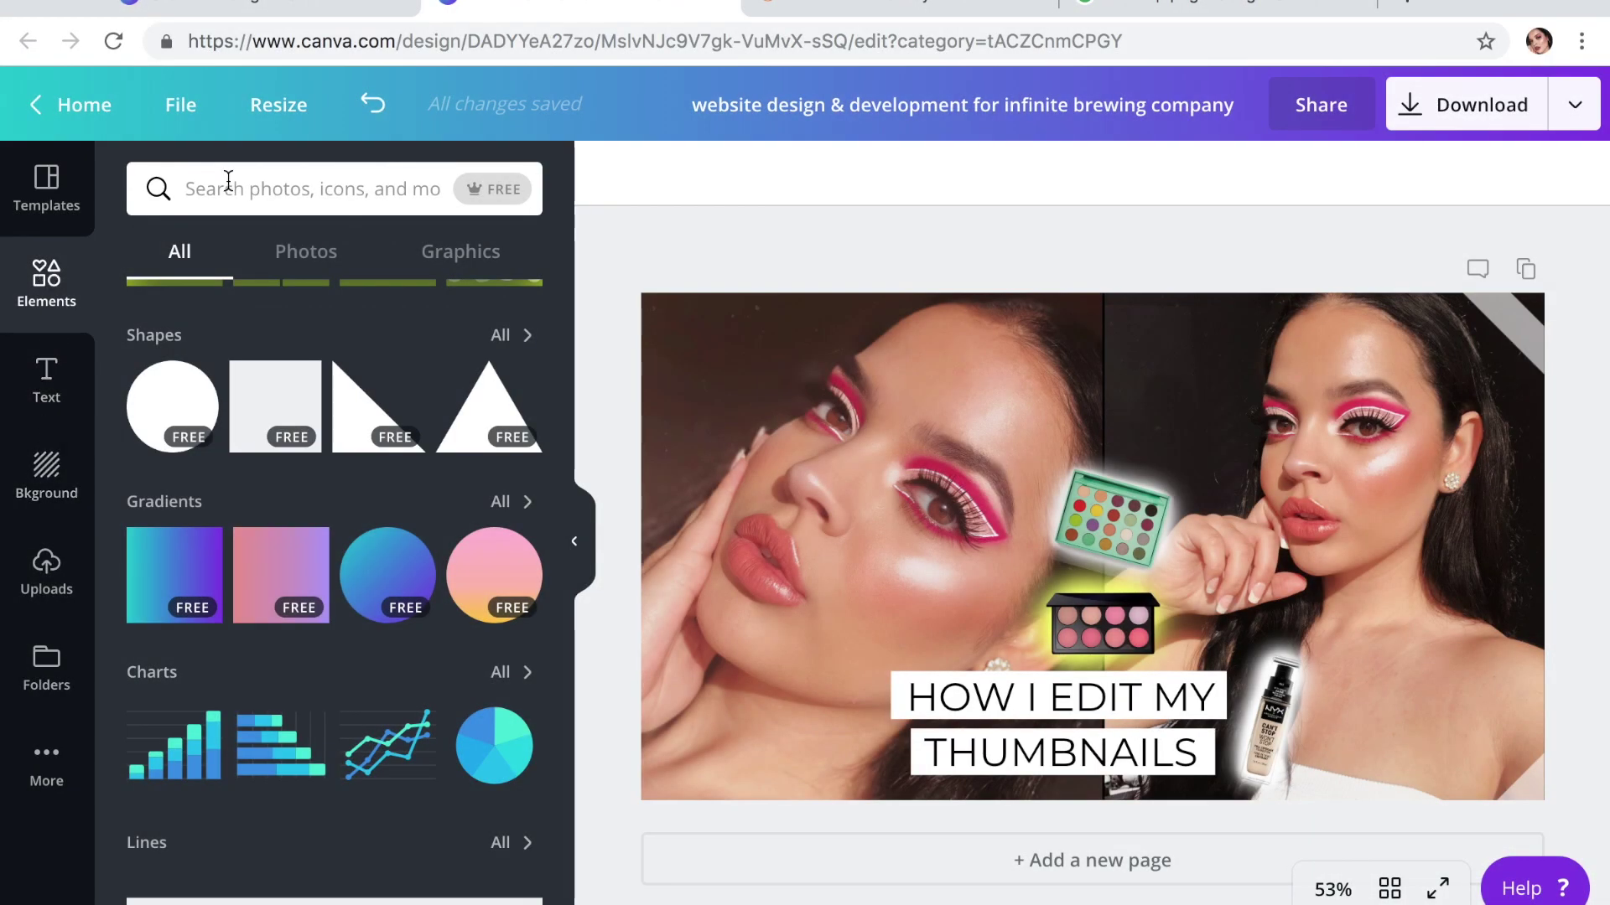
# - Search the Elements panel for 'spark' to list sparkle graphics
pyautogui.write('sparkle')
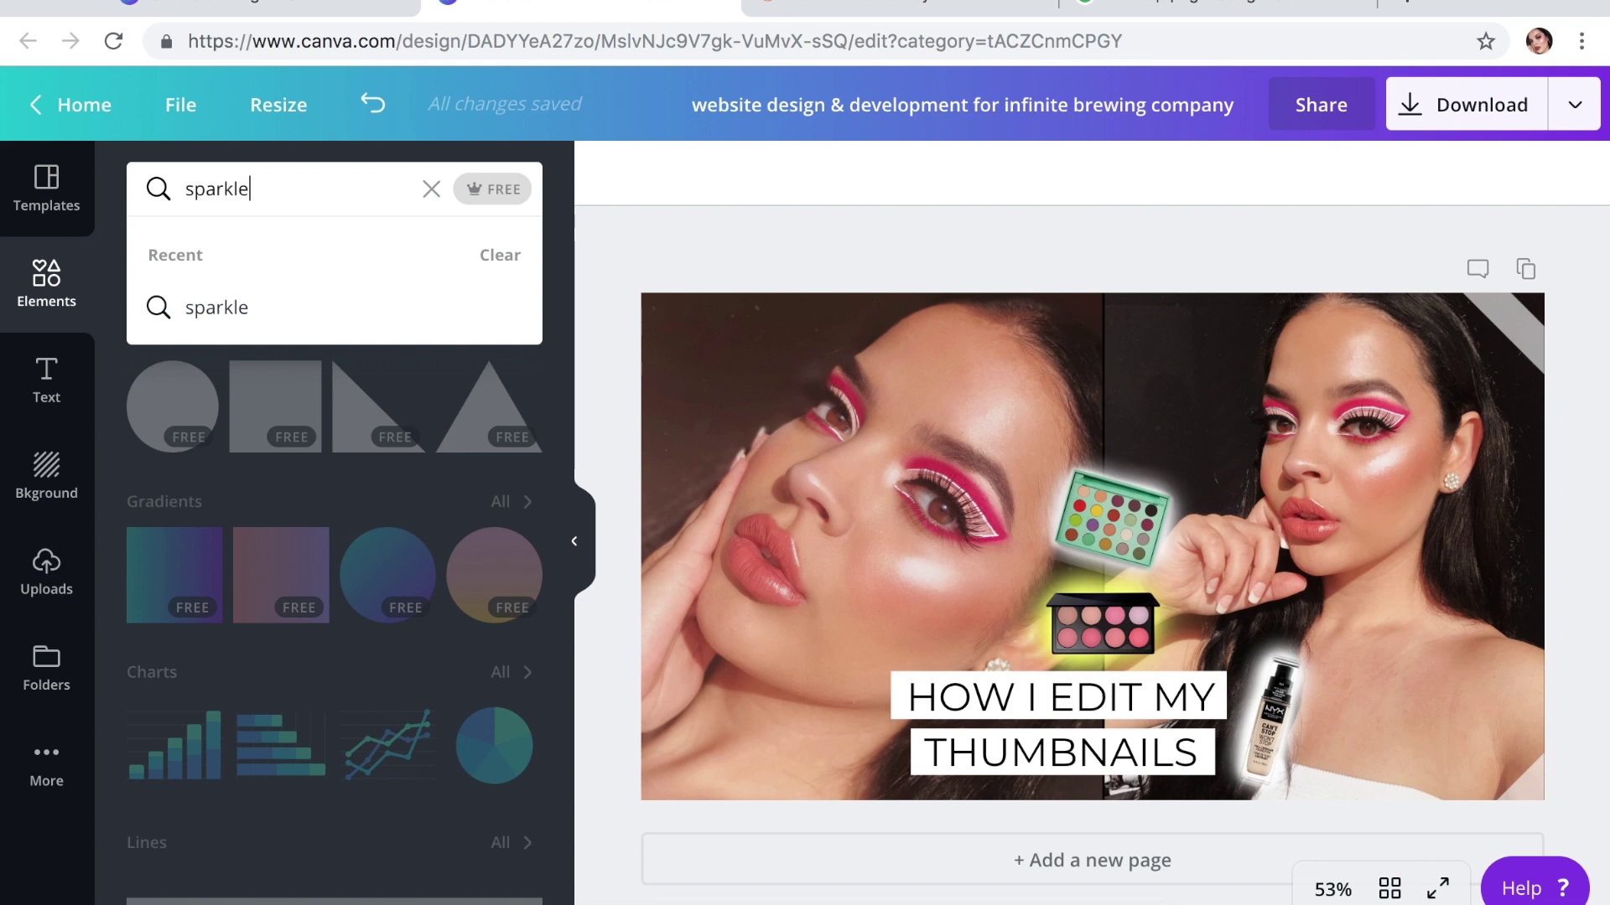
pyautogui.press('Return')
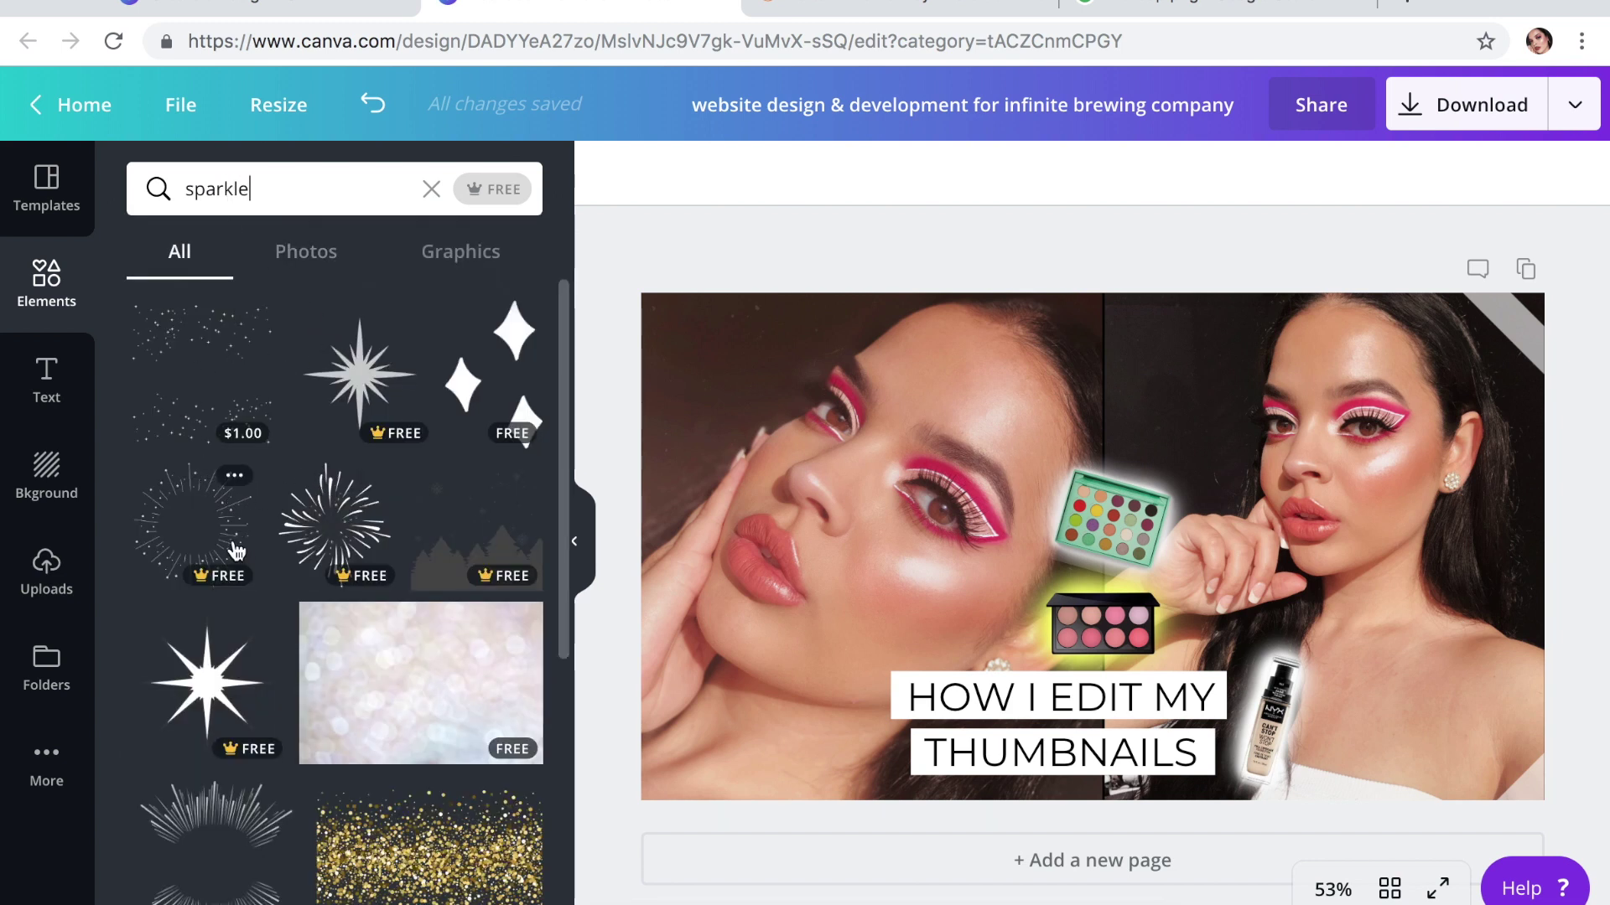
# - Add a starburst sparkle and diamond sparkles, both shrunk and placed at the lower left
pyautogui.click(232, 671)
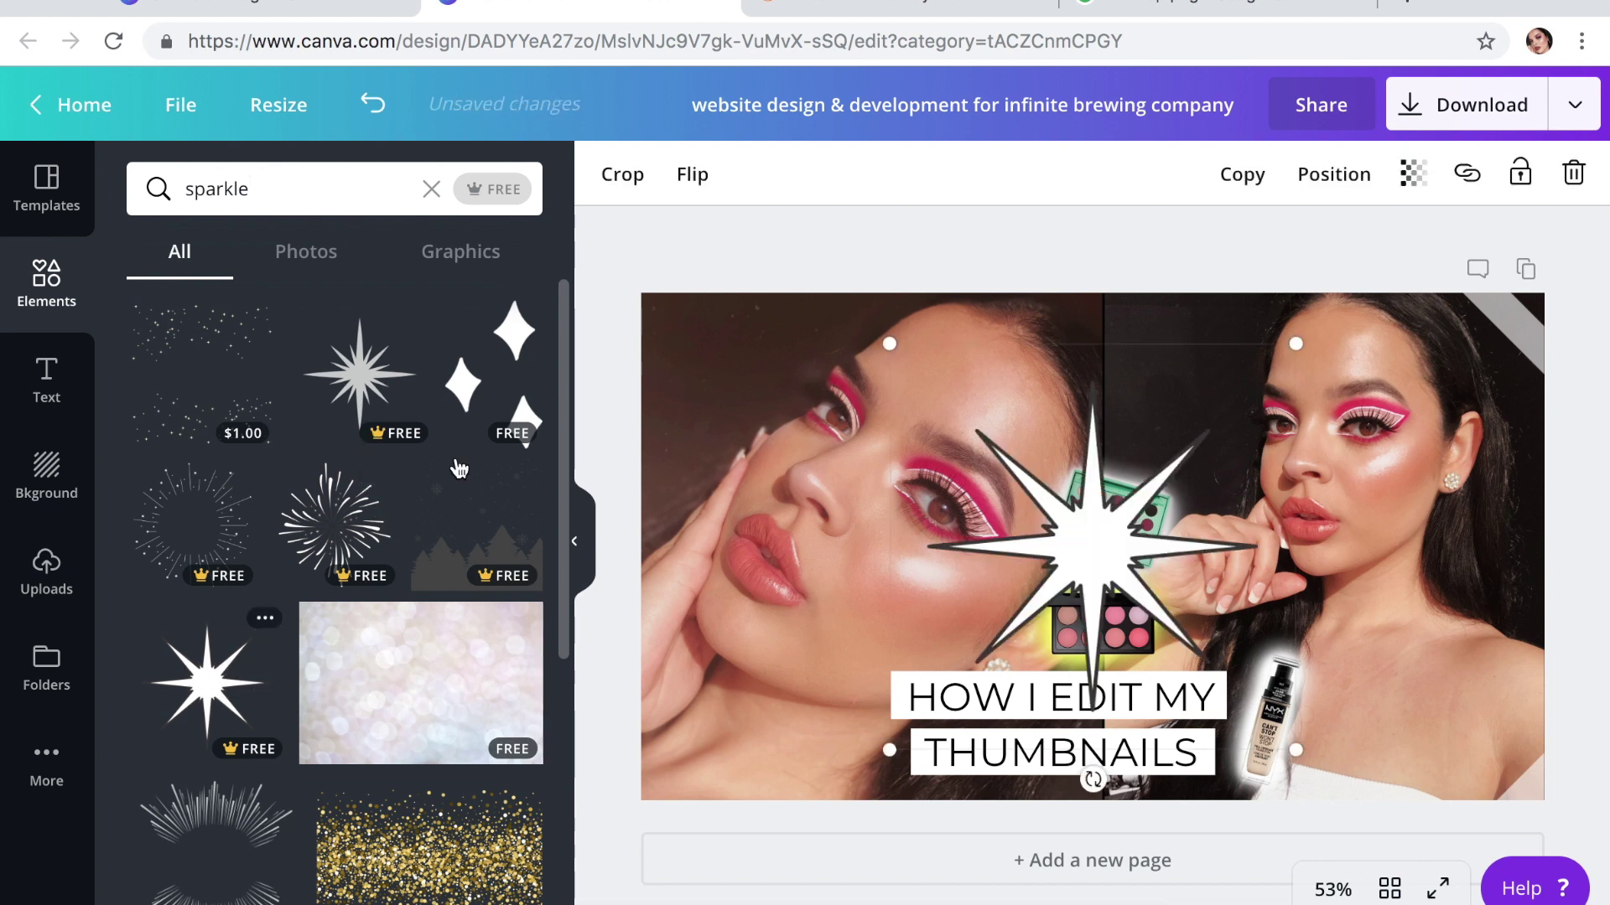
pyautogui.moveTo(1151, 680); pyautogui.dragTo(668, 767)
pyautogui.click(537, 364)
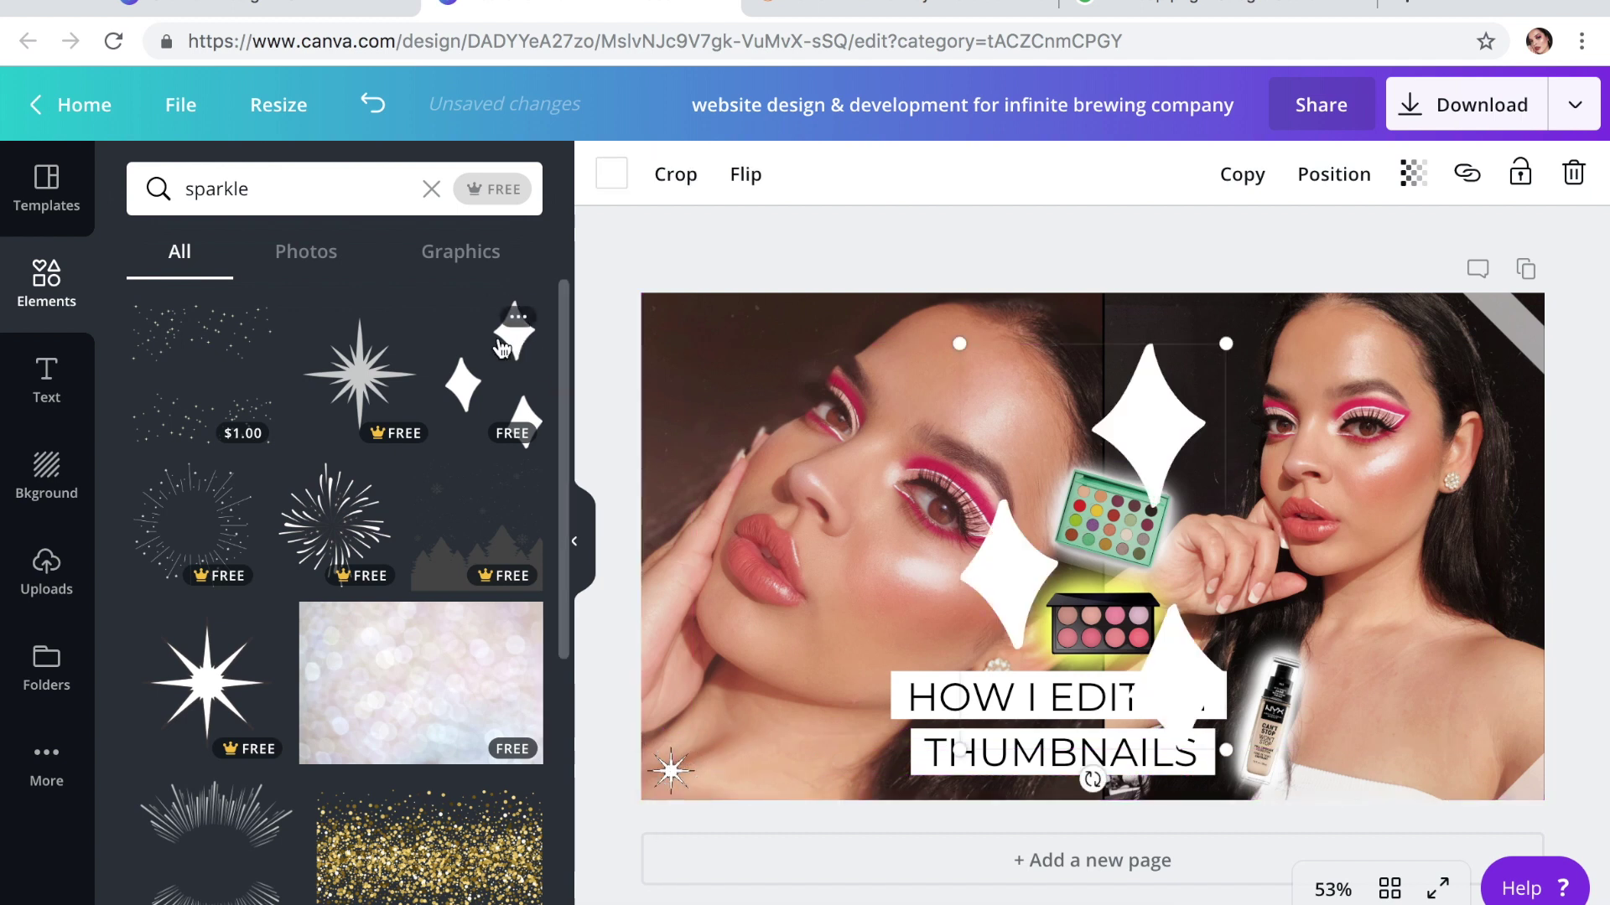
pyautogui.moveTo(1230, 749); pyautogui.dragTo(704, 723)
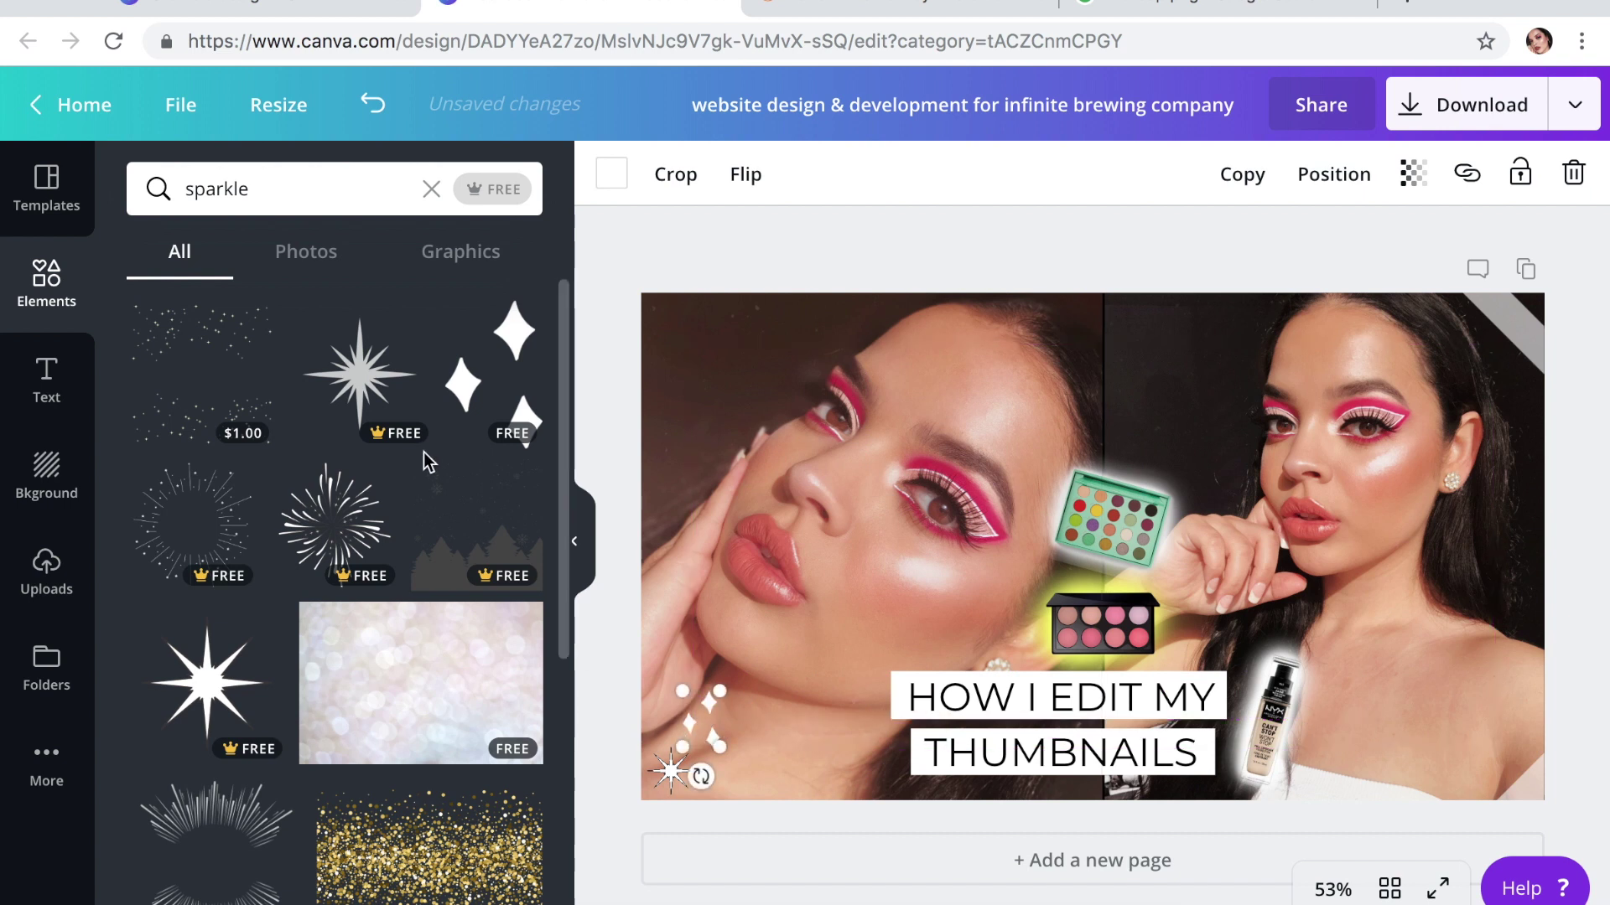
# - Add the outlined stars graphic in white, shrunk and moved to the bottom corner
pyautogui.scroll(-5, 405, 600)
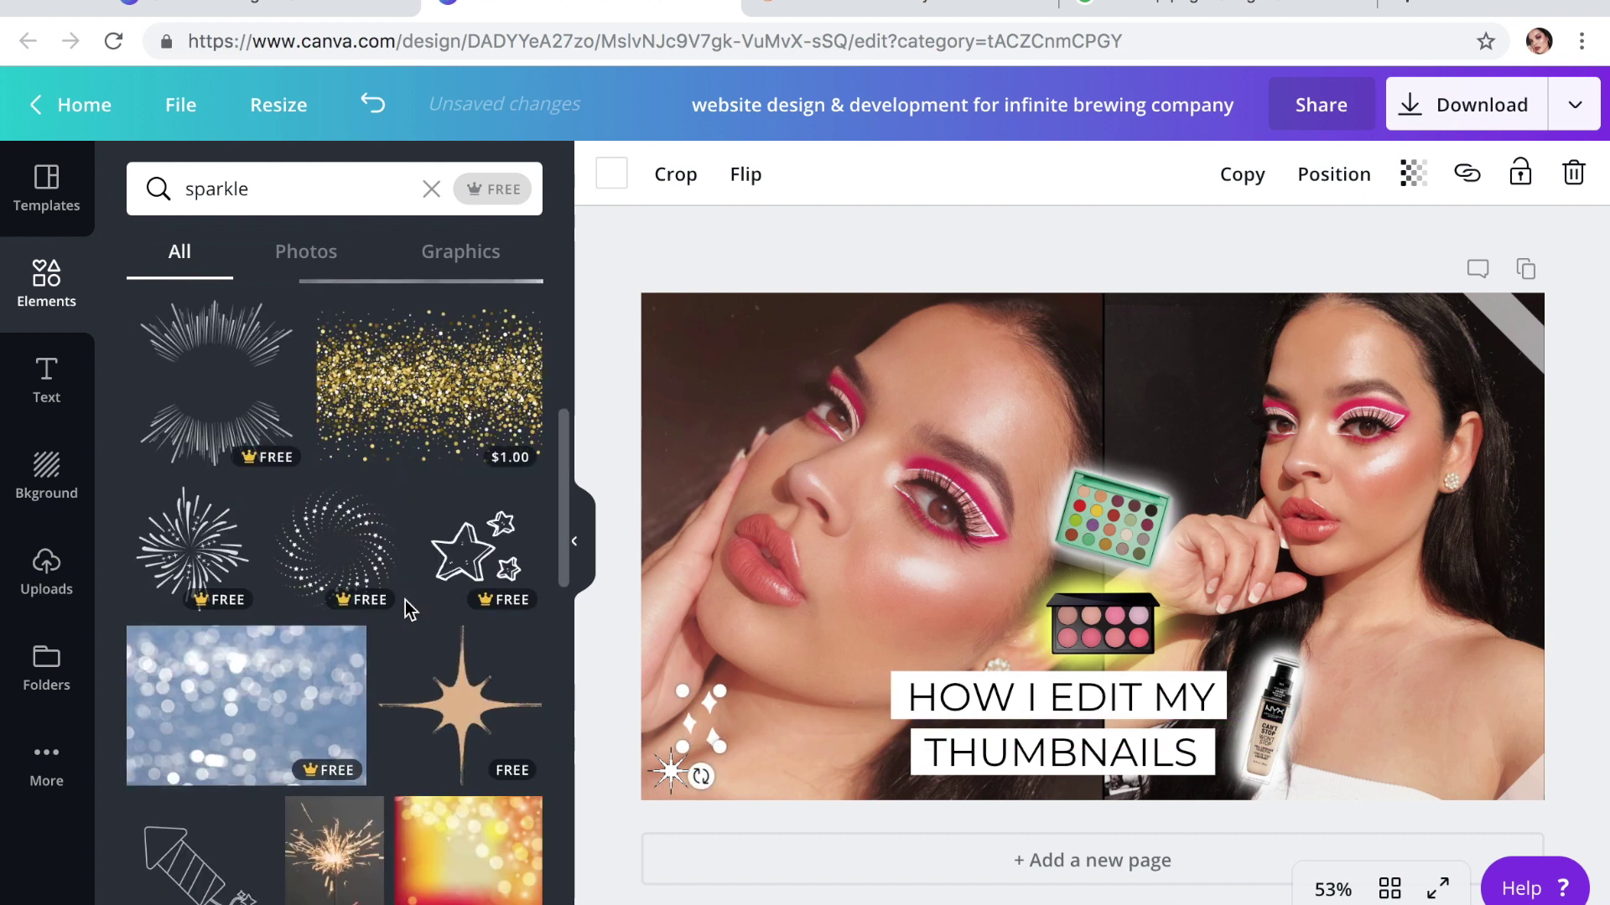
pyautogui.scroll(-1, 405, 601)
pyautogui.click(1215, 654)
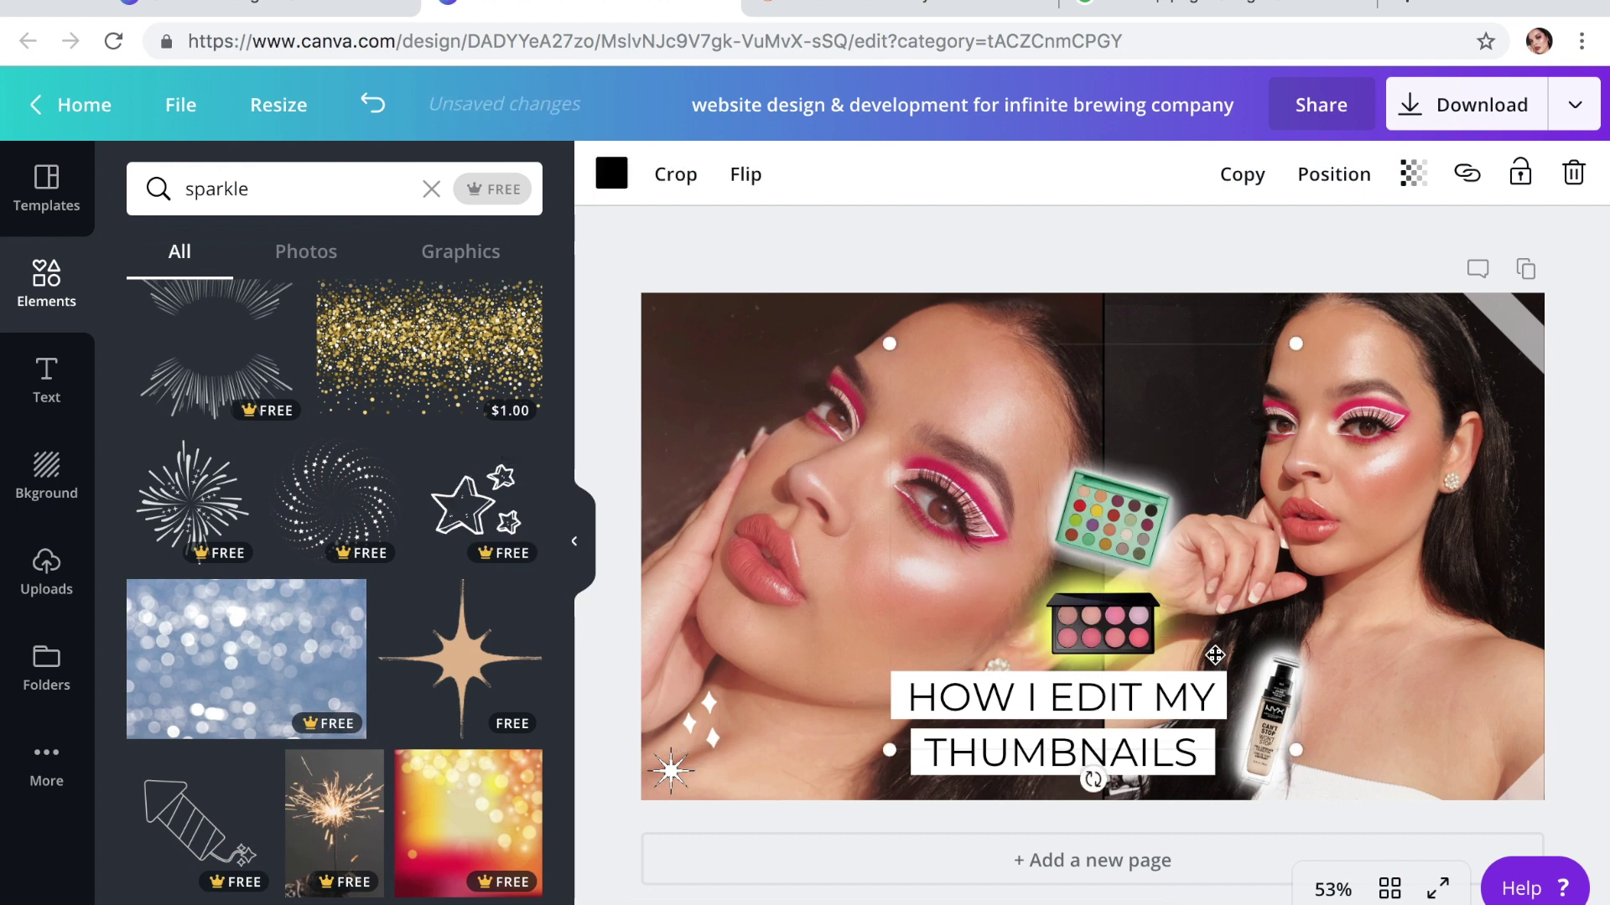
pyautogui.click(611, 176)
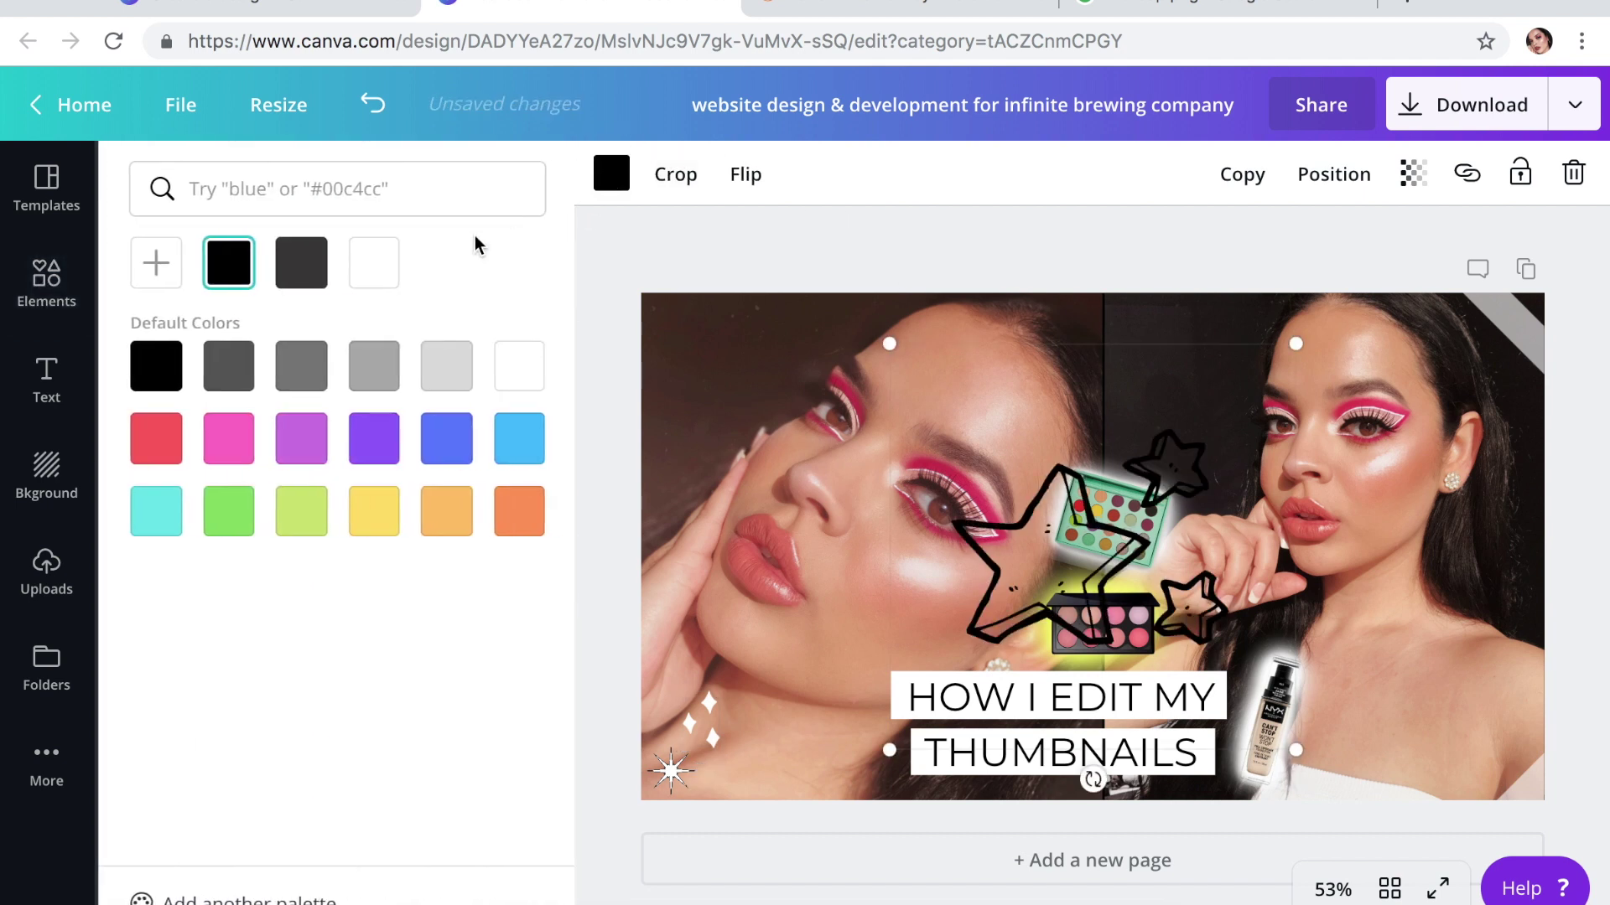
pyautogui.click(349, 283)
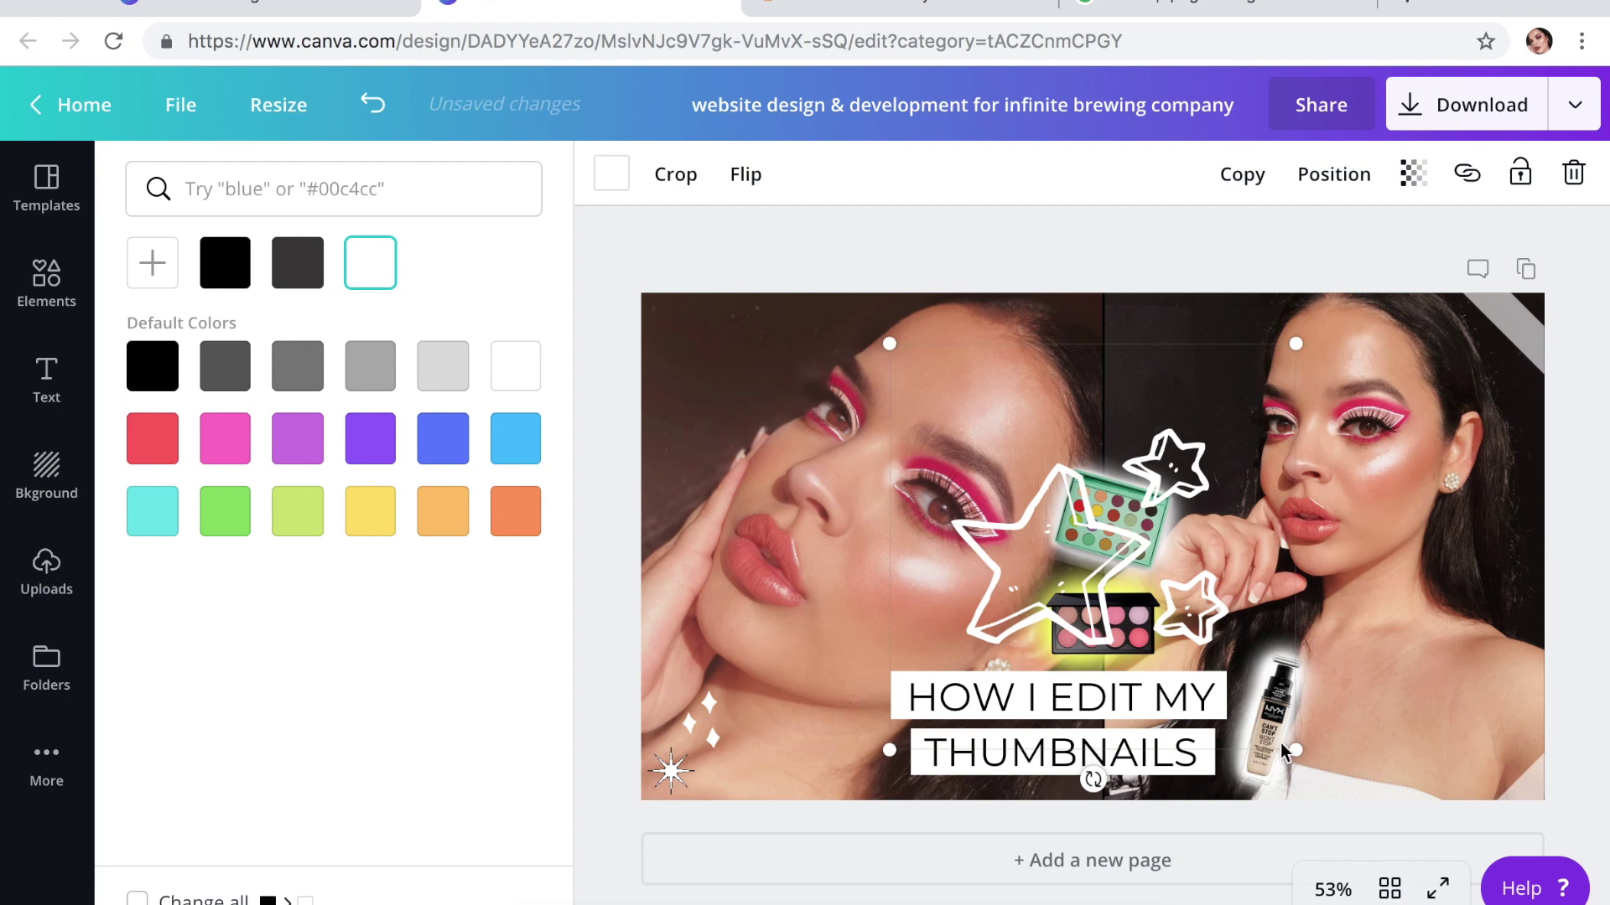
pyautogui.moveTo(1249, 714); pyautogui.dragTo(970, 439)
pyautogui.moveTo(923, 385); pyautogui.dragTo(1501, 770)
pyautogui.click(712, 217)
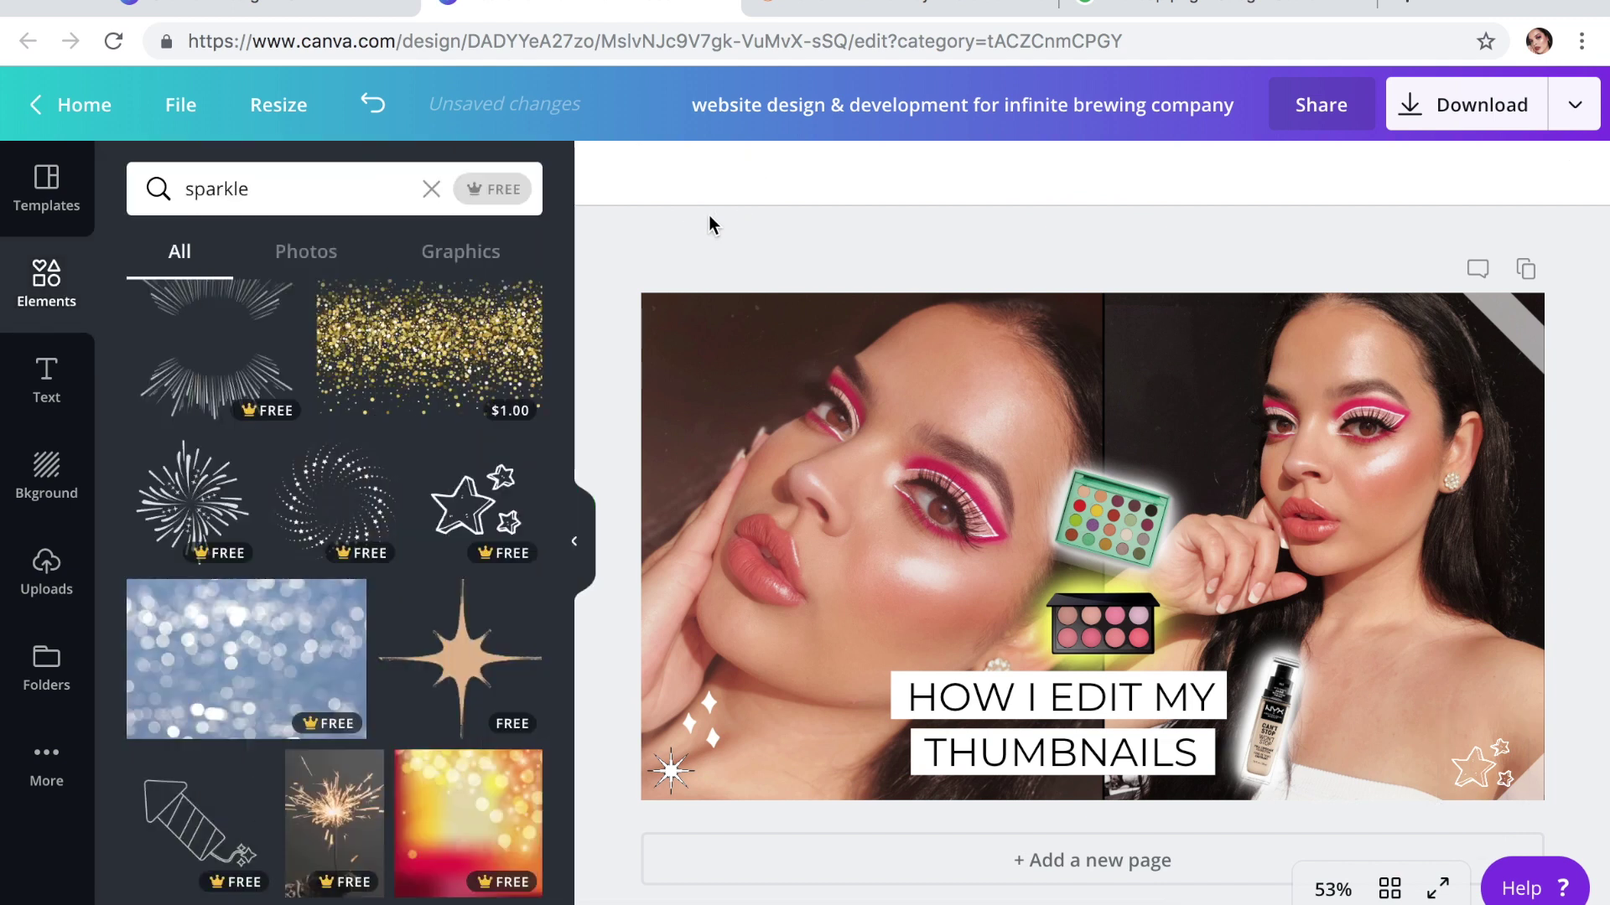
# - Add a small white four-point sparkle star at the right edge and shift the title right
pyautogui.scroll(-4, 467, 503)
pyautogui.click(461, 375)
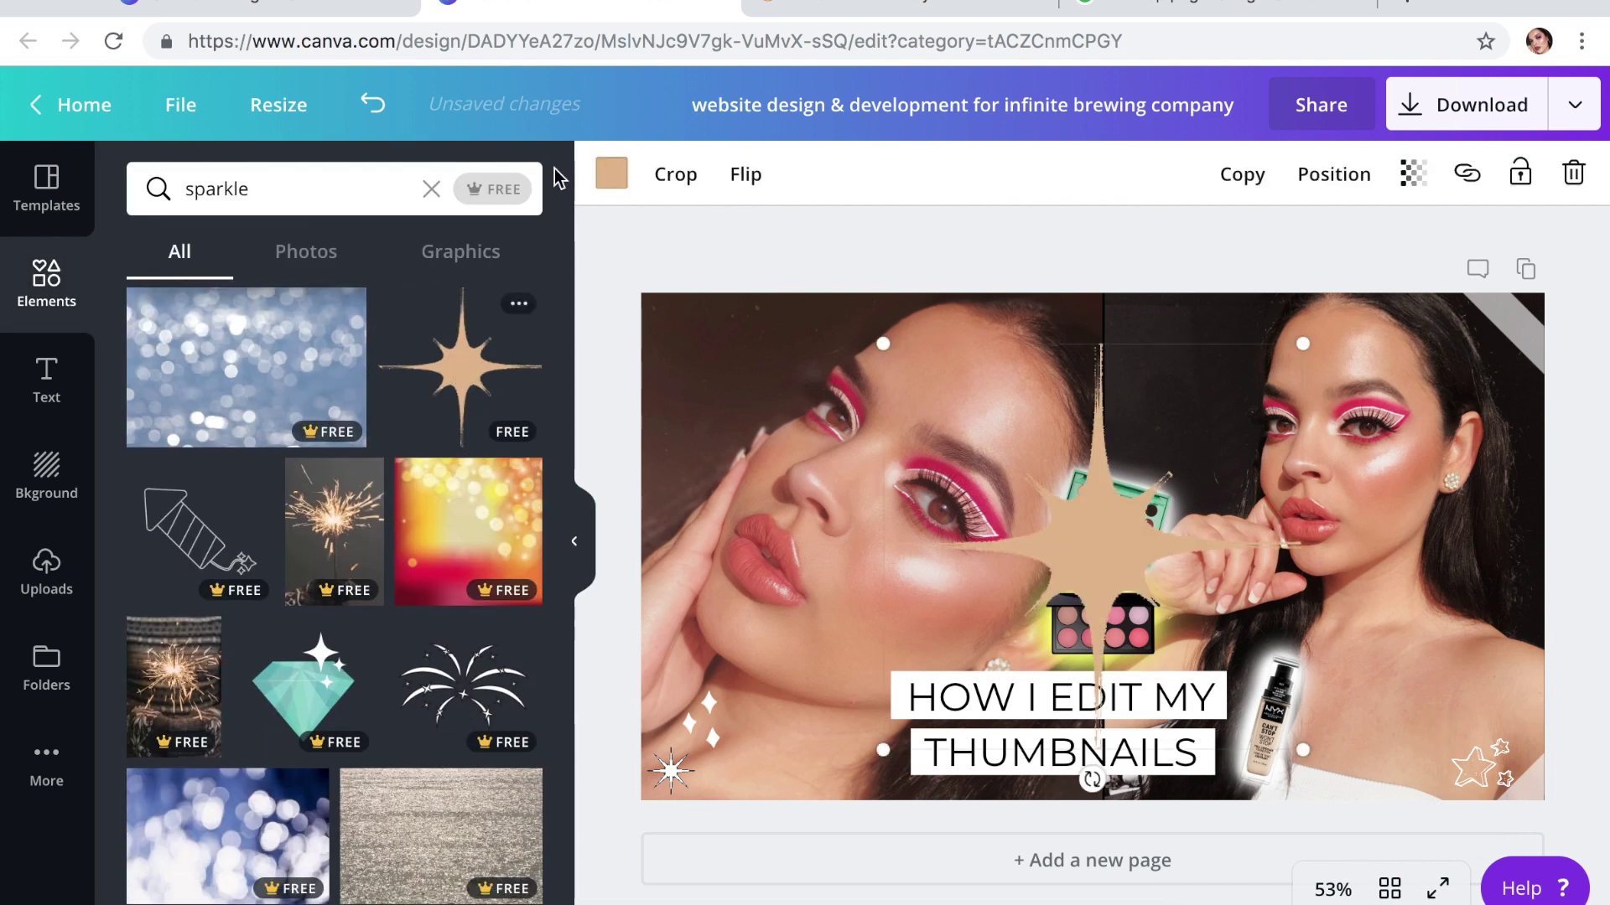
pyautogui.click(621, 183)
pyautogui.click(459, 276)
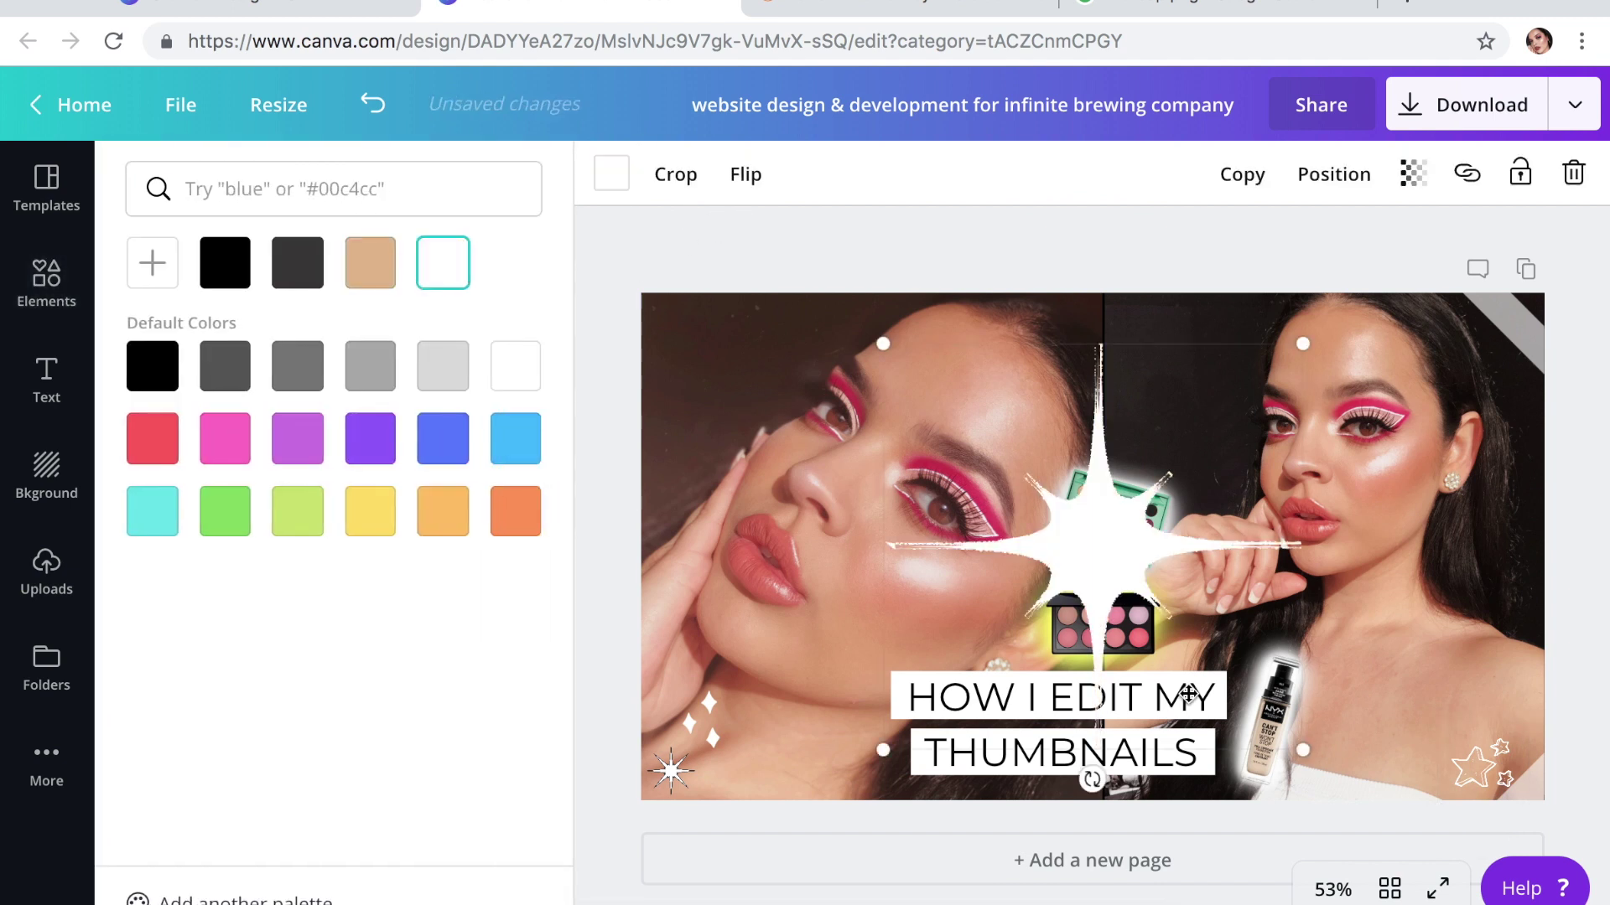
pyautogui.moveTo(1302, 756); pyautogui.dragTo(940, 399)
pyautogui.moveTo(1317, 631); pyautogui.dragTo(1523, 722)
pyautogui.click(1591, 755)
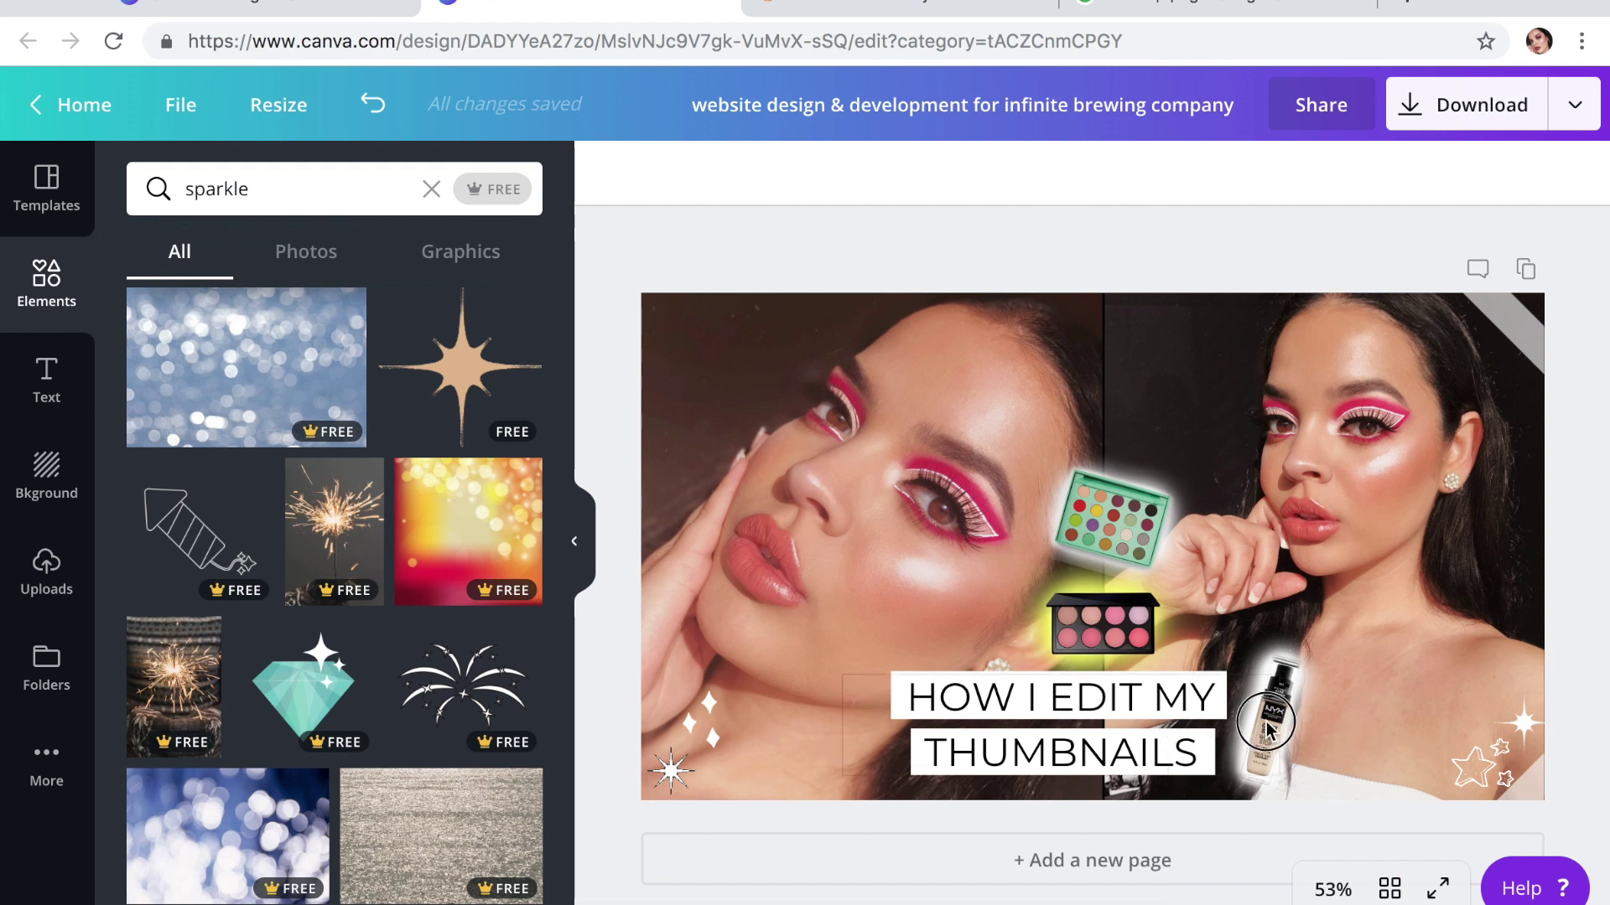
pyautogui.moveTo(1267, 729); pyautogui.dragTo(1323, 577)
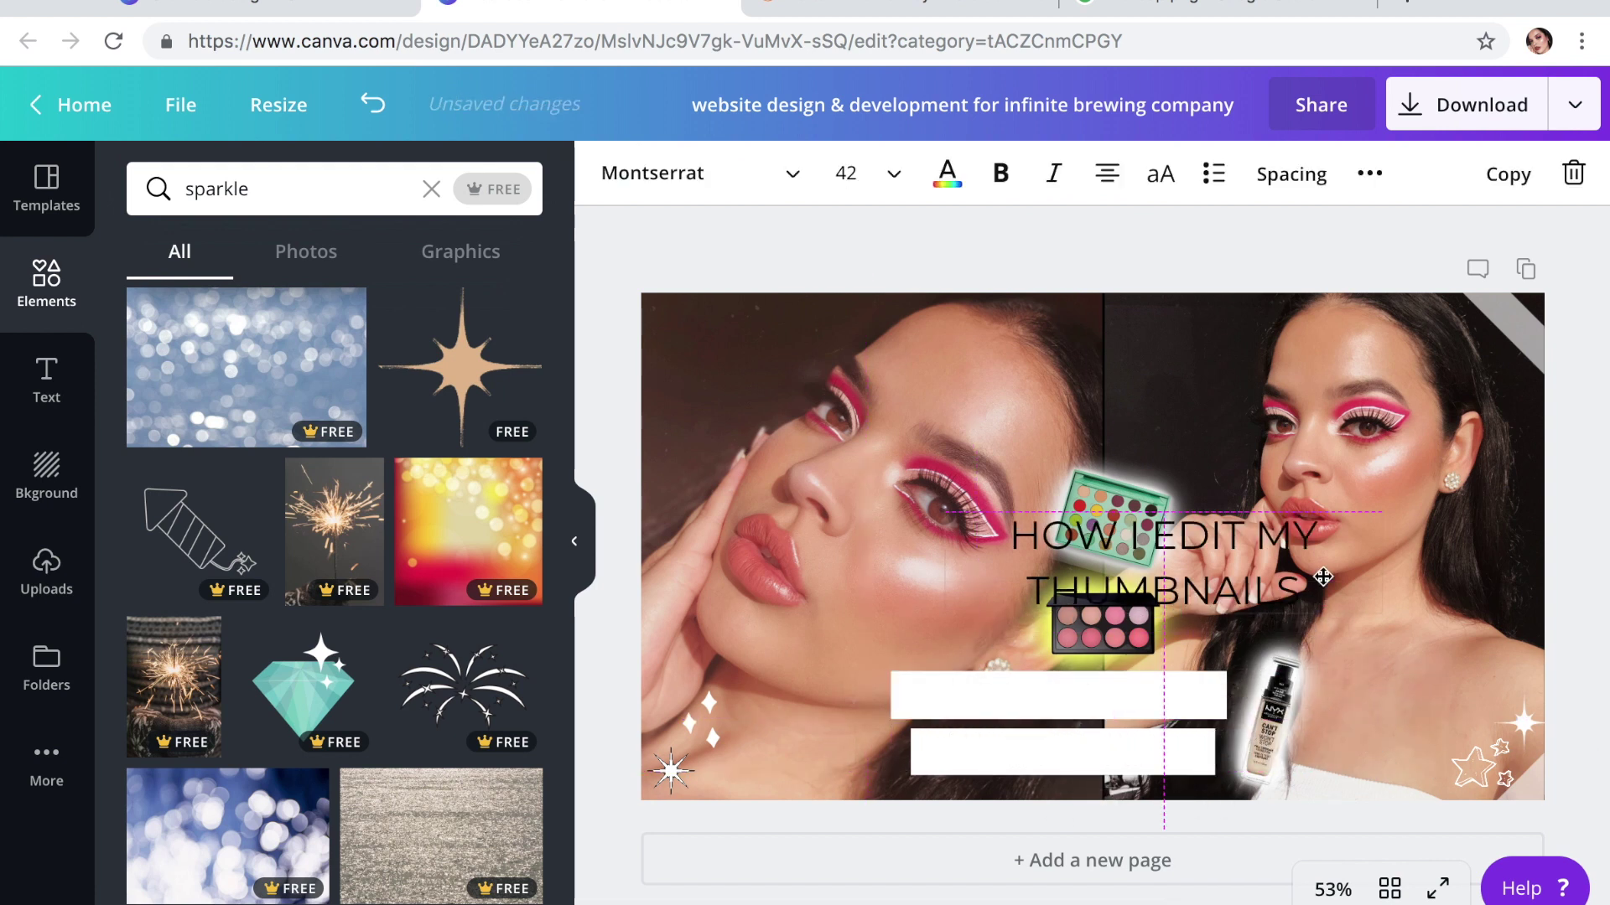
# - Shift the upper white bar right, resize the foundation bottle, and move the green palette beside the pink one
pyautogui.moveTo(1170, 711); pyautogui.dragTo(1303, 720)
pyautogui.moveTo(1255, 633); pyautogui.dragTo(1160, 738)
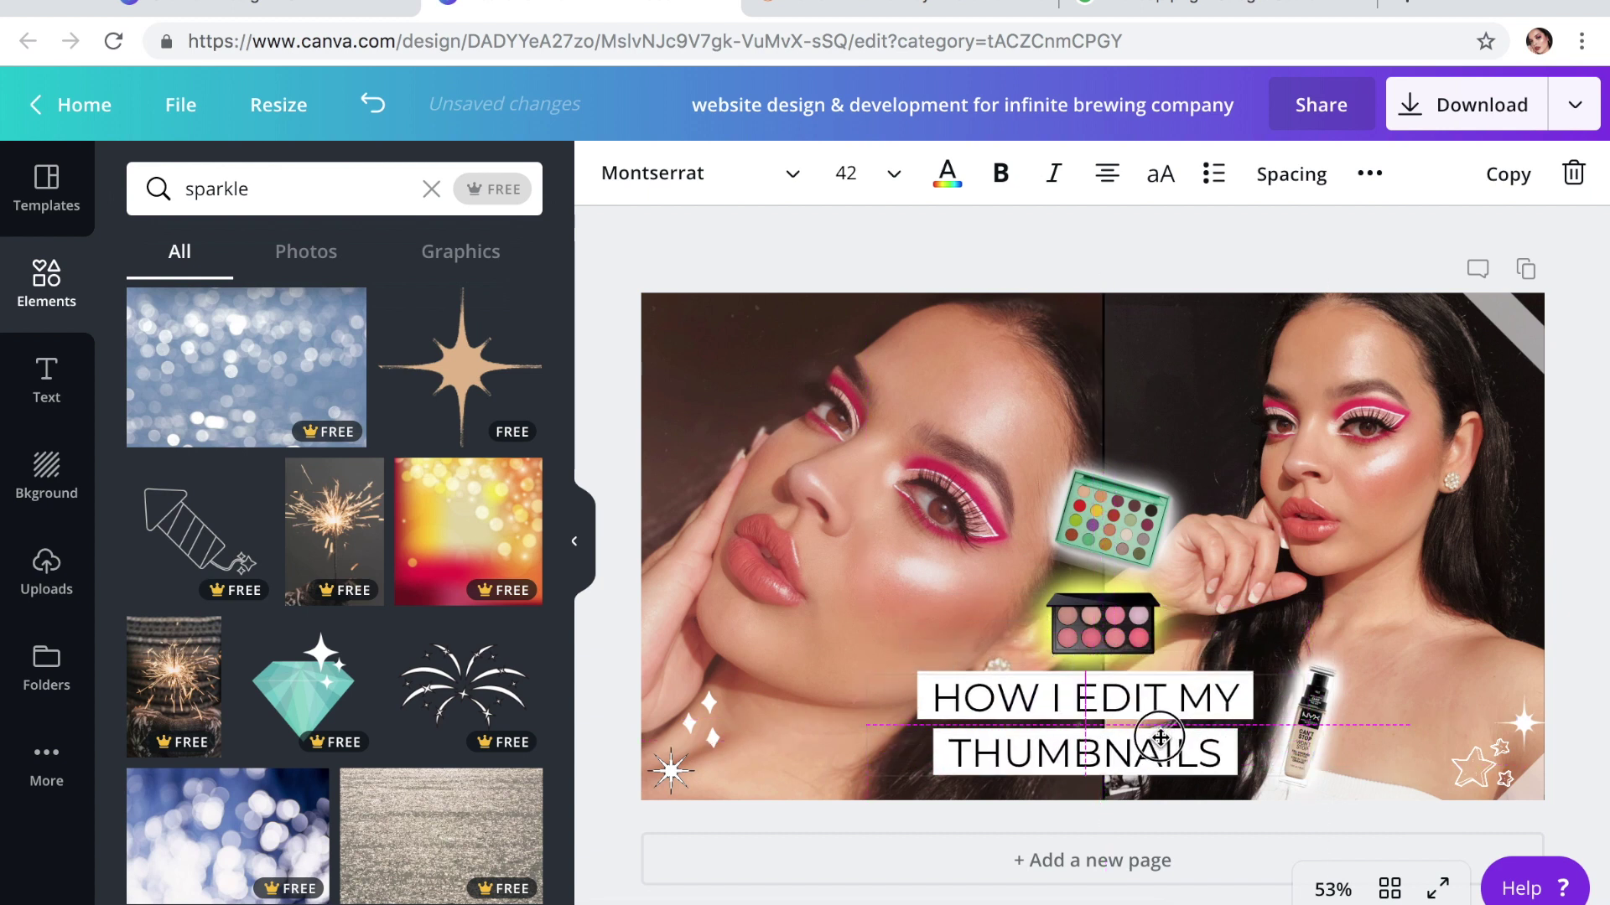
pyautogui.click(1255, 248)
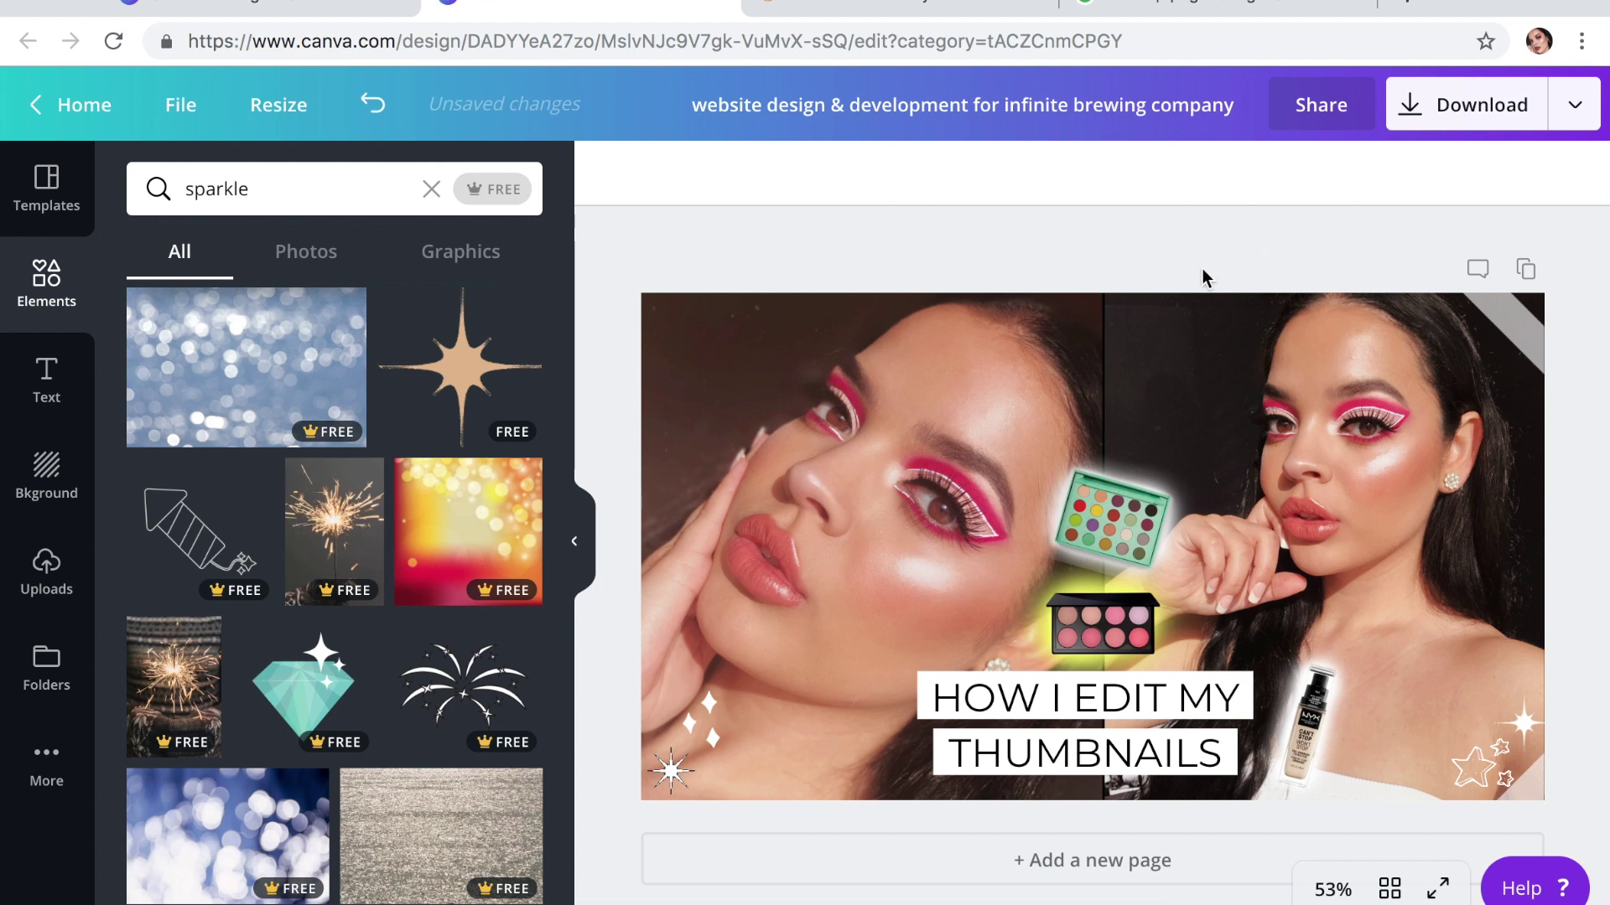
pyautogui.click(1125, 523)
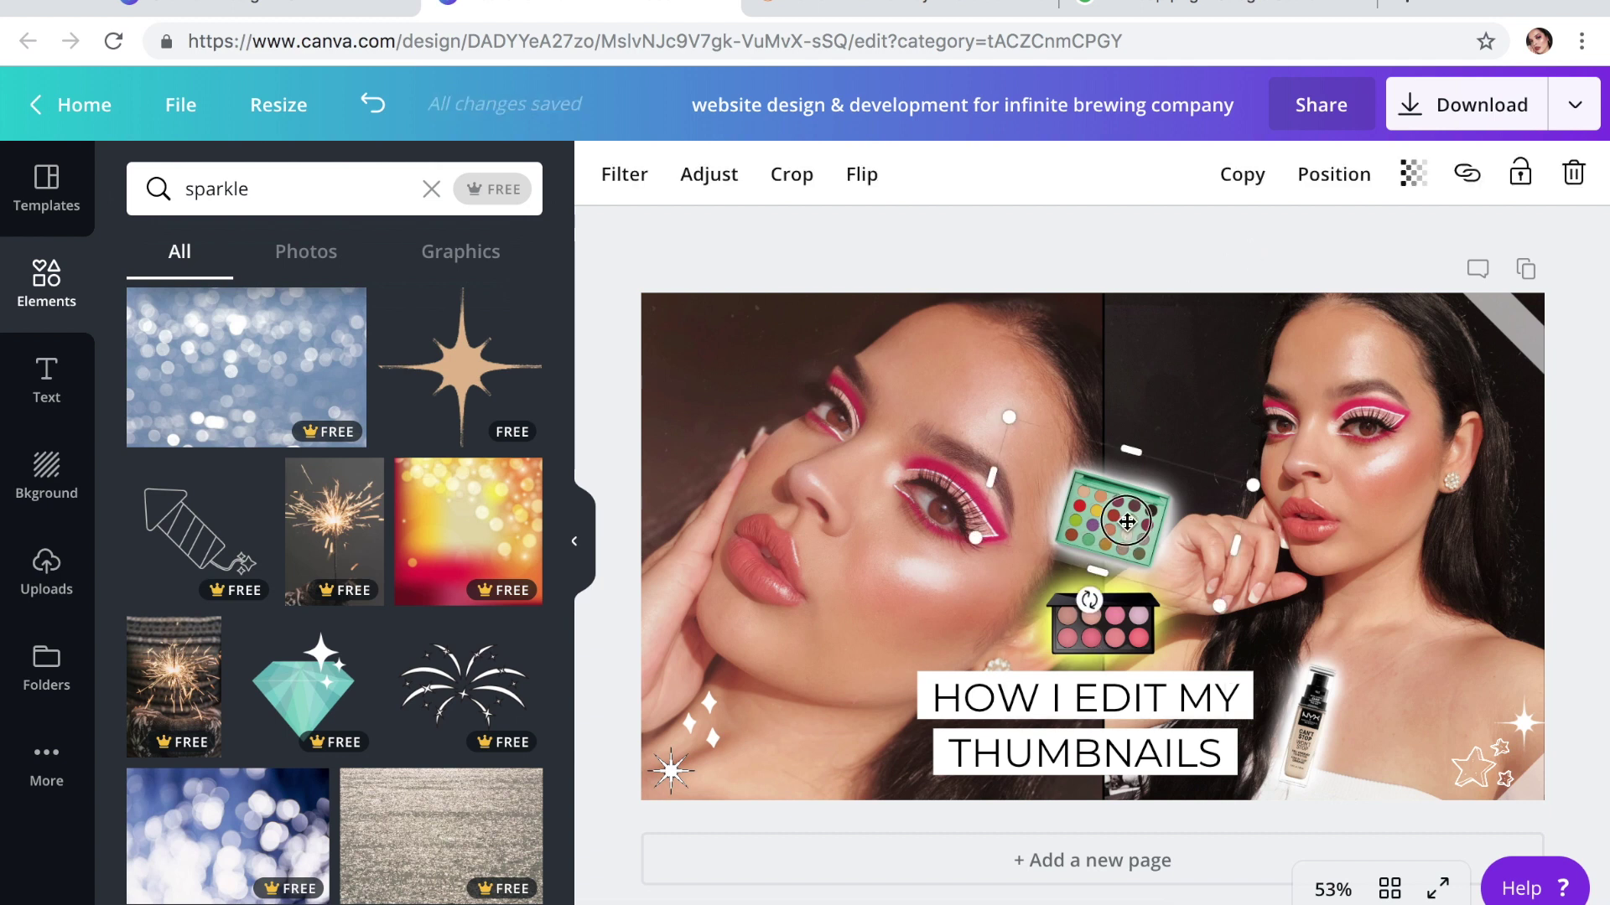
pyautogui.moveTo(1125, 523); pyautogui.dragTo(1249, 605)
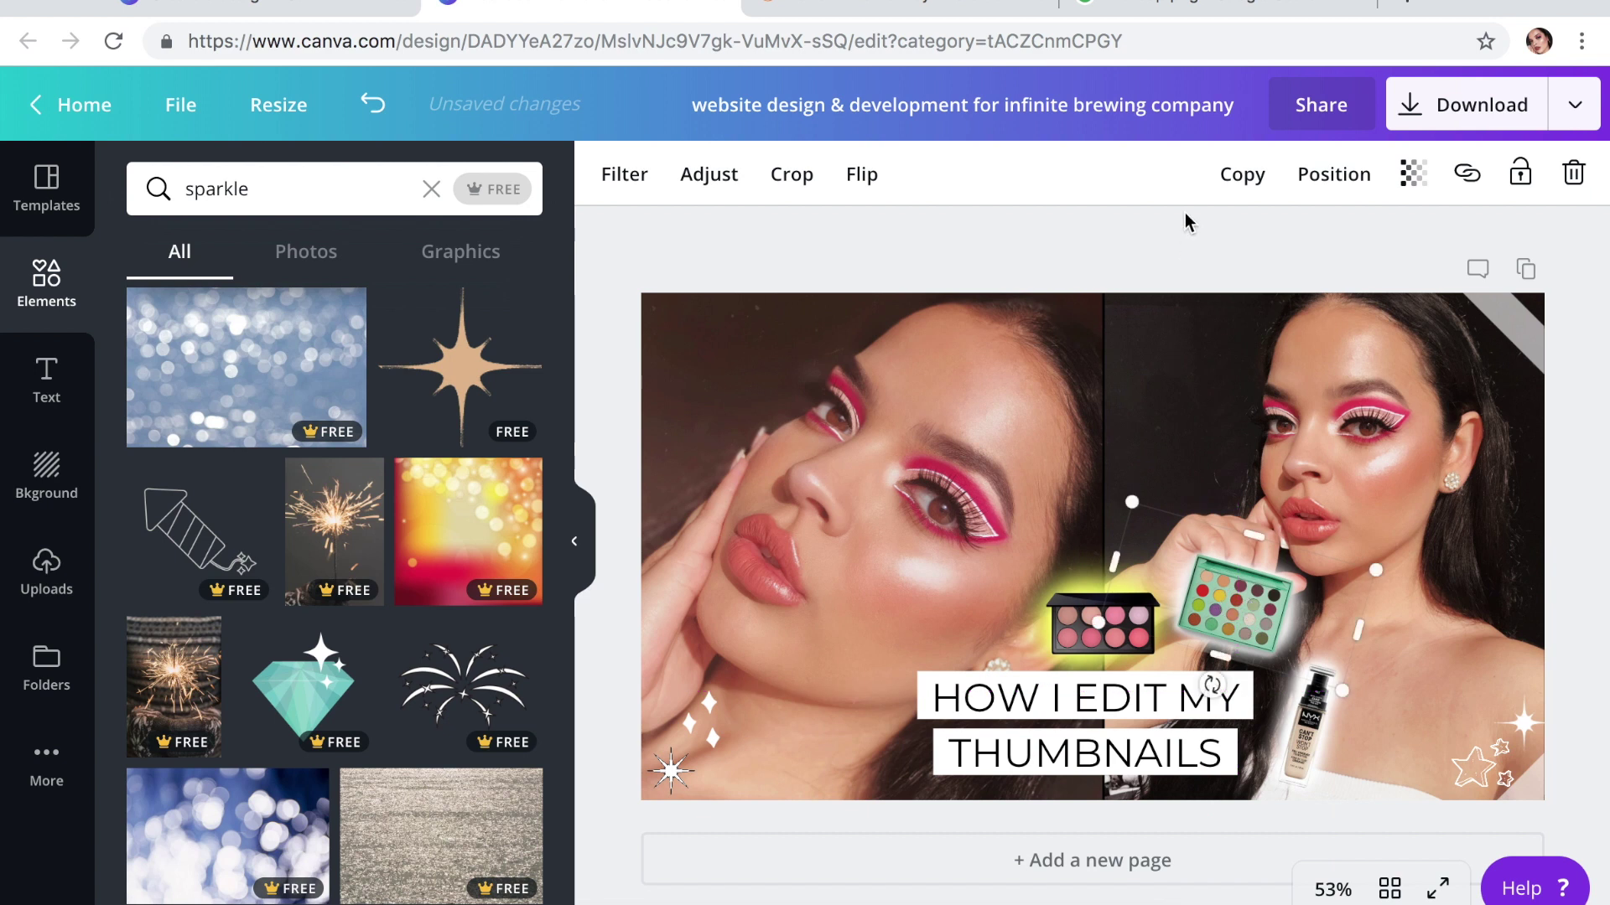
pyautogui.click(1184, 220)
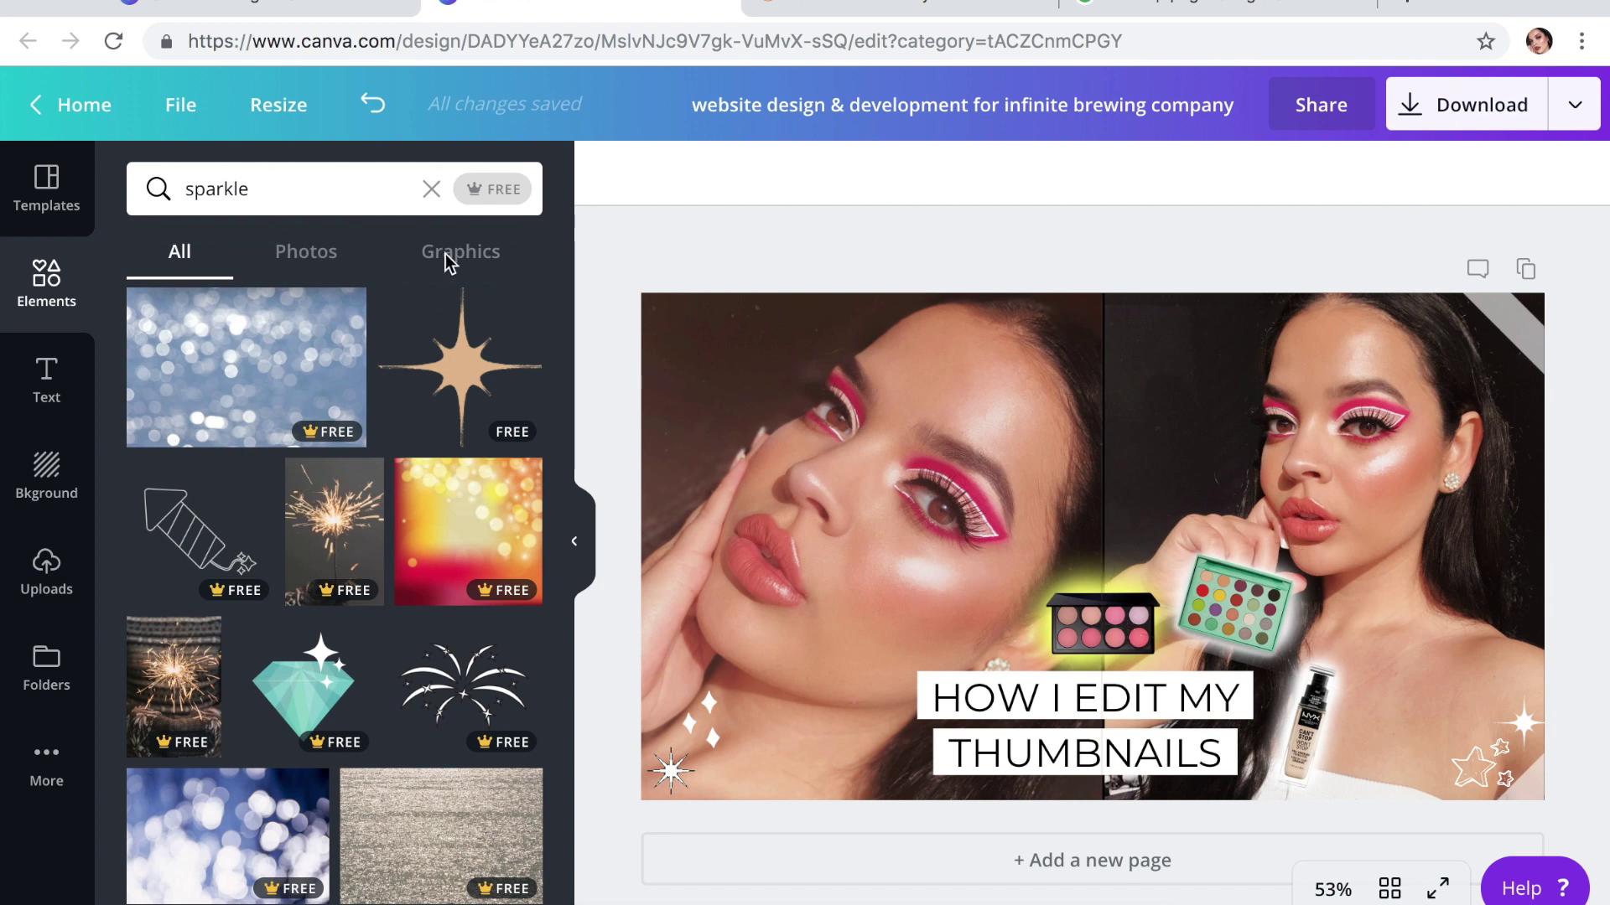
# - Clear the sparkle search and reposition the small sparkles in the bottom-left corner
pyautogui.scroll(-3, 435, 277)
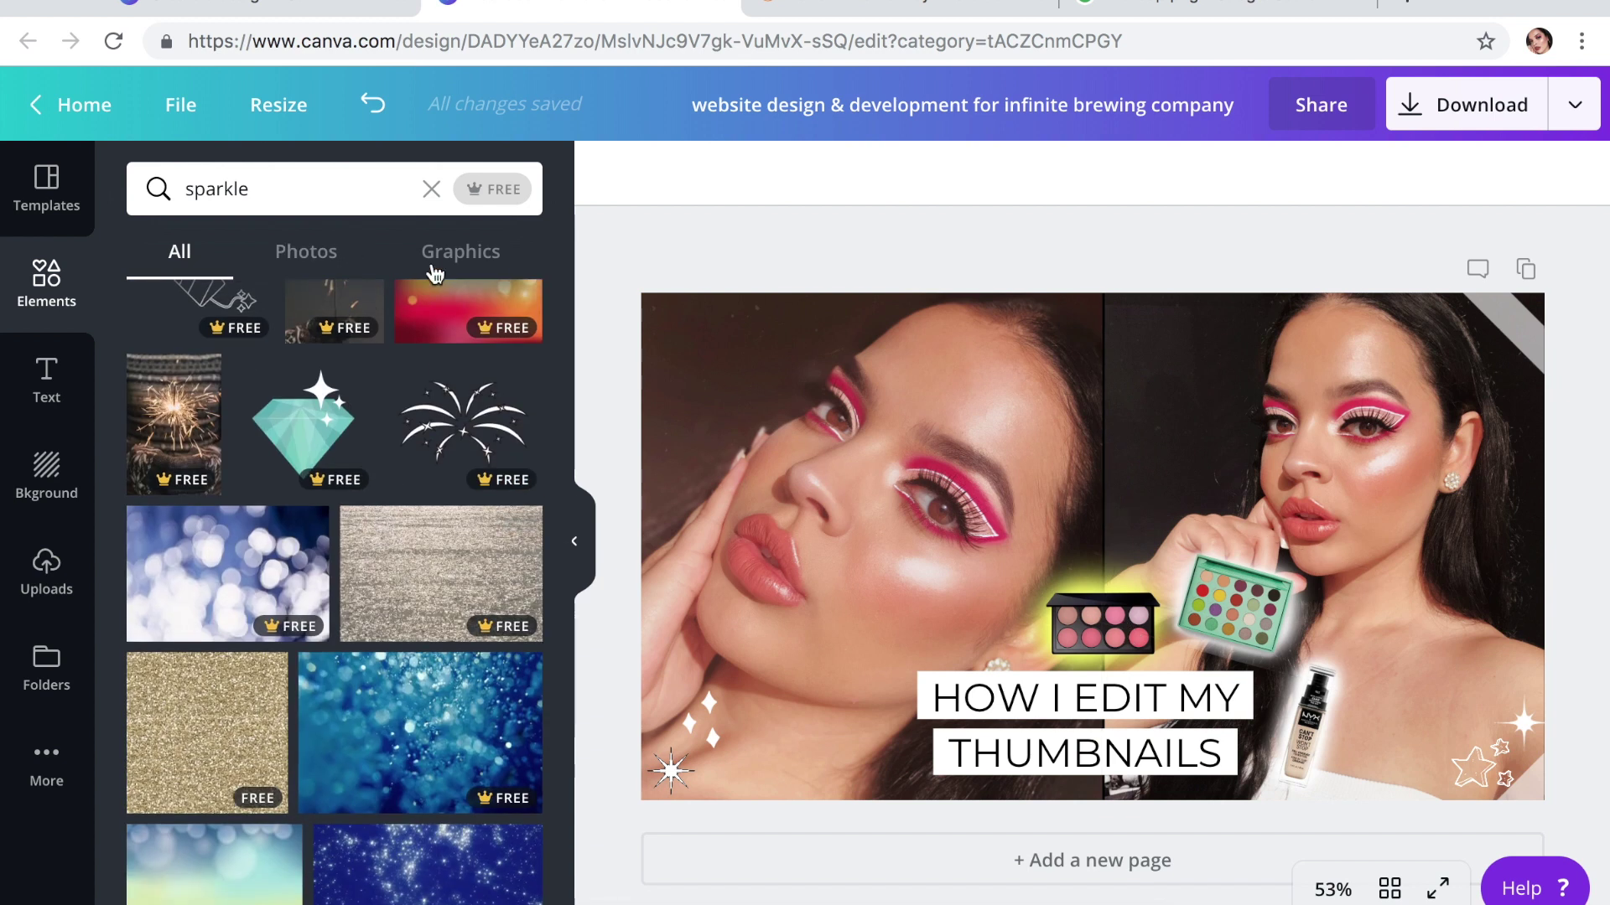
pyautogui.click(431, 188)
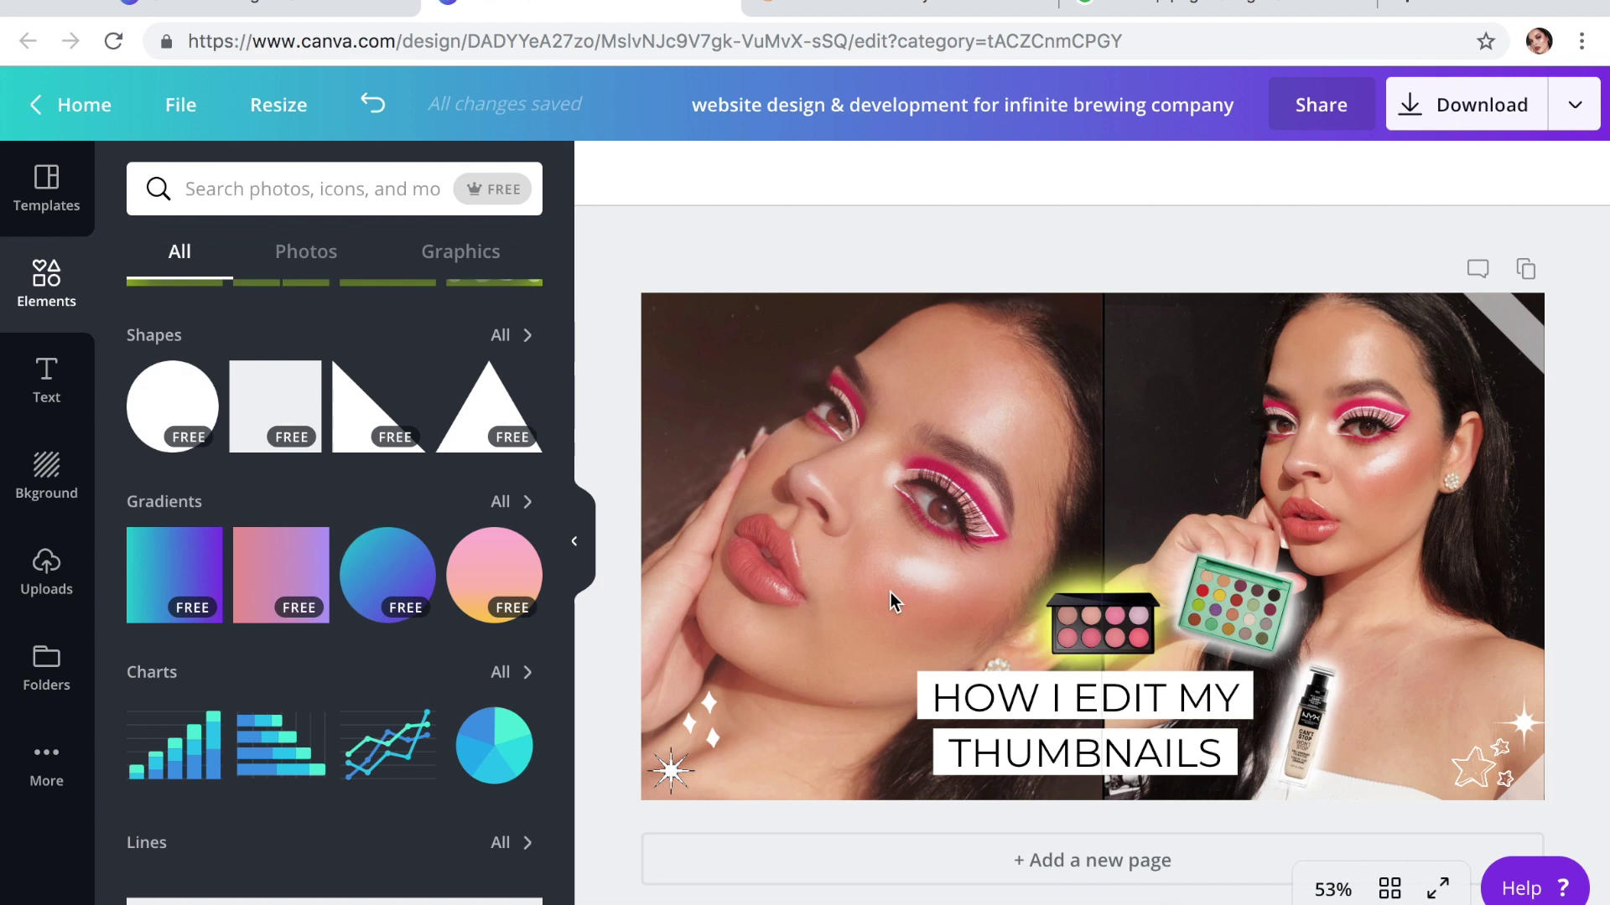
pyautogui.moveTo(719, 738)
pyautogui.mouseDown()
pyautogui.moveTo(734, 759)
pyautogui.moveTo(719, 746)
pyautogui.mouseUp()
pyautogui.scroll(2, 381, 373)
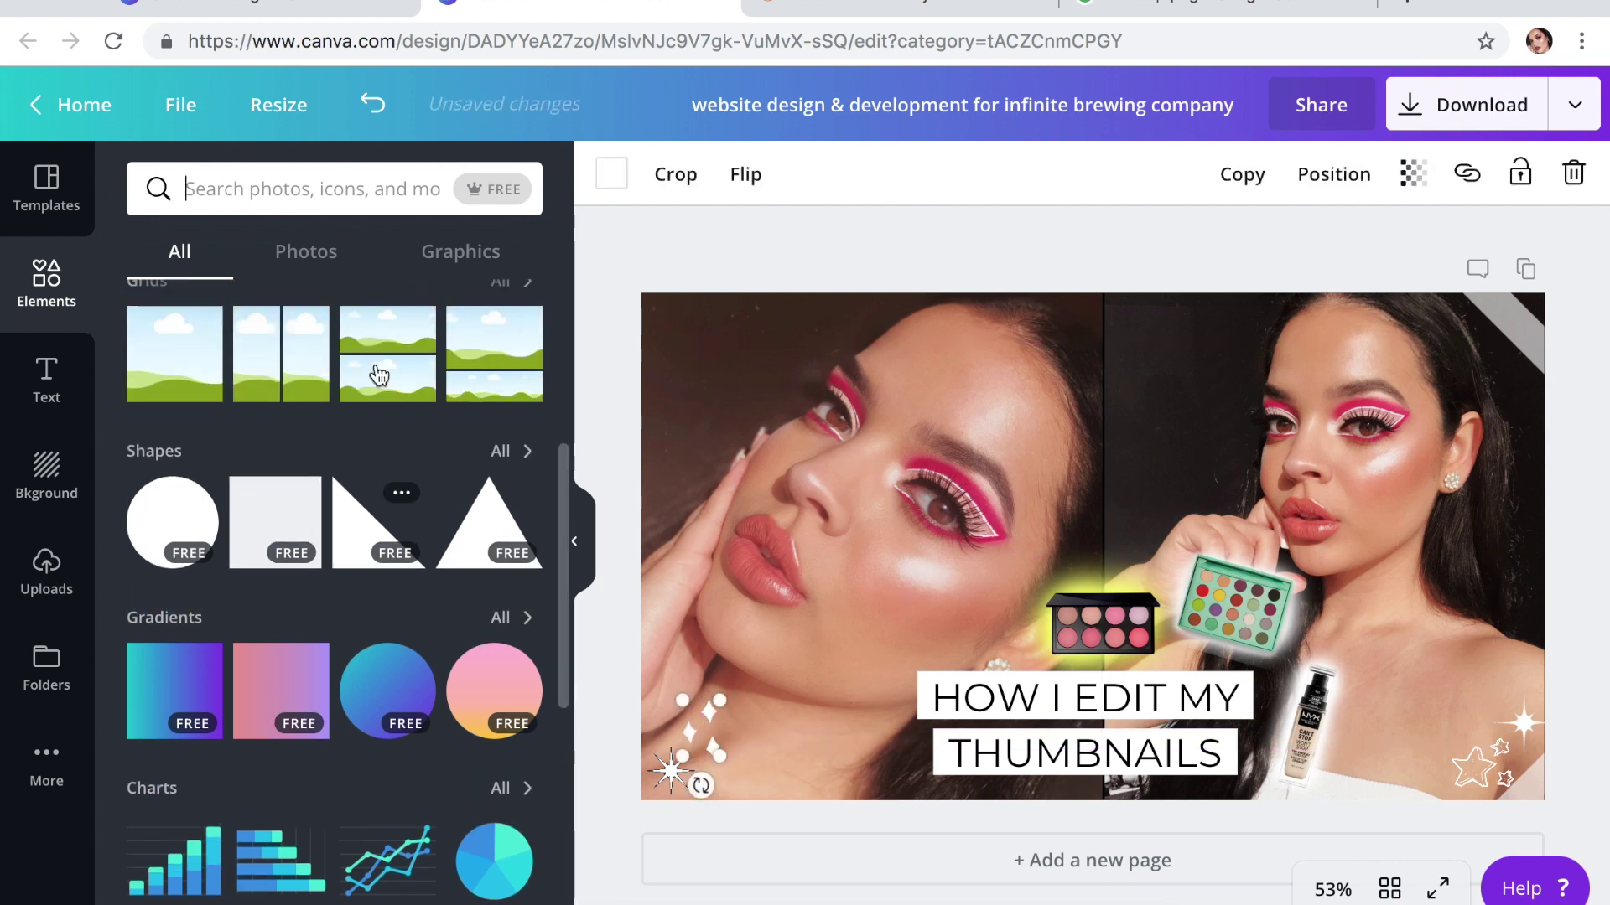
pyautogui.click(897, 235)
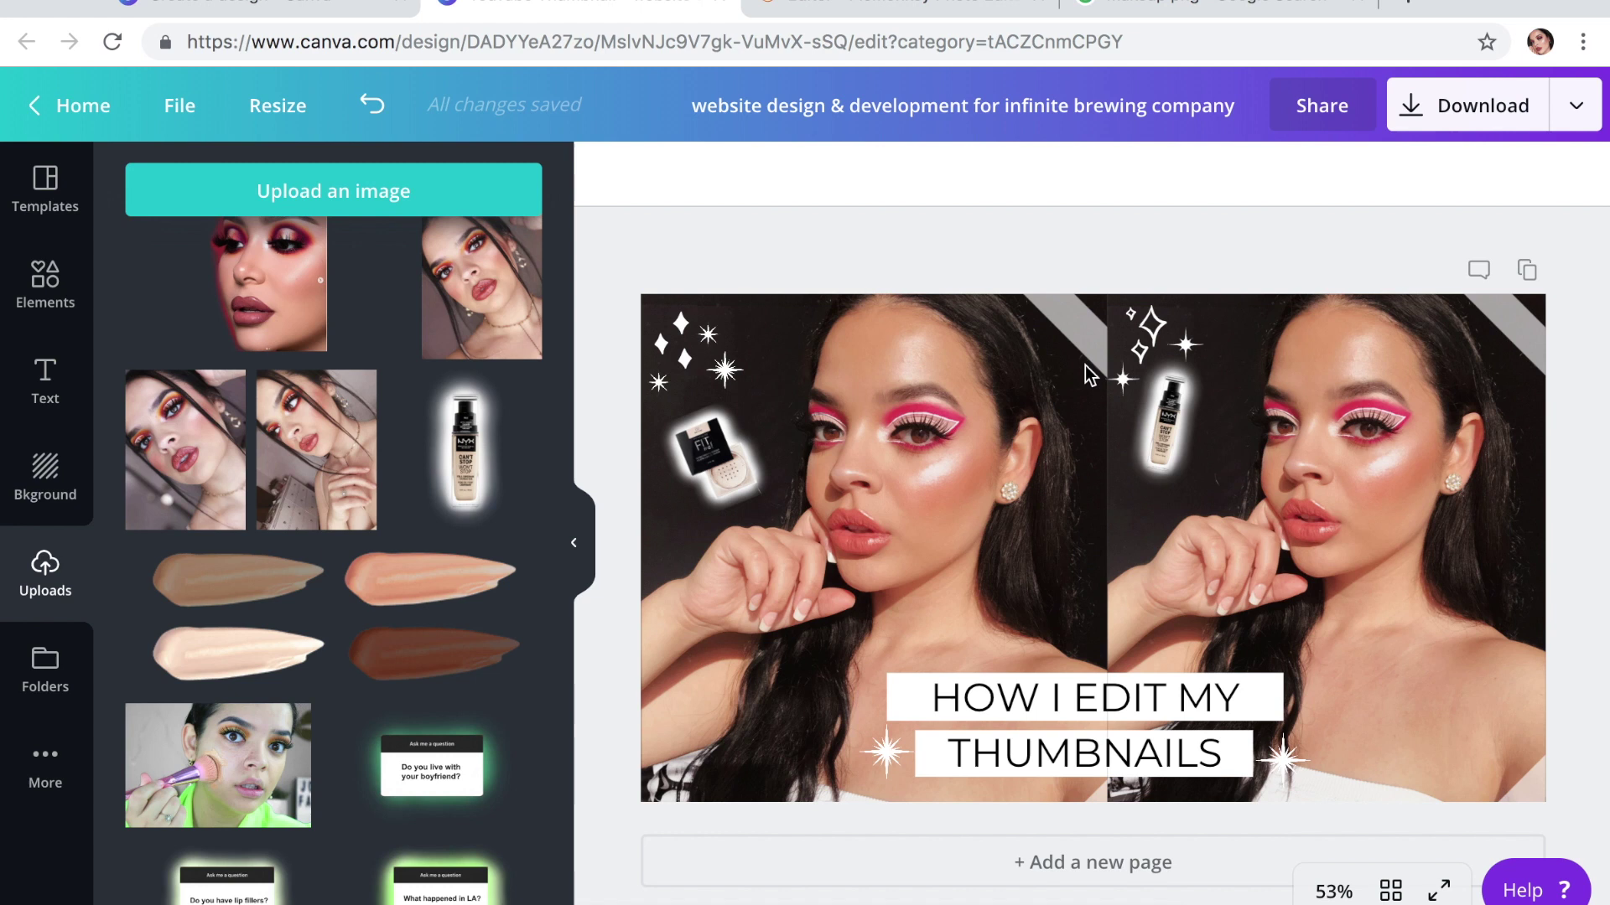
# - Open the Download panel for the thumbnail with PNG as the file type
pyautogui.click(1187, 350)
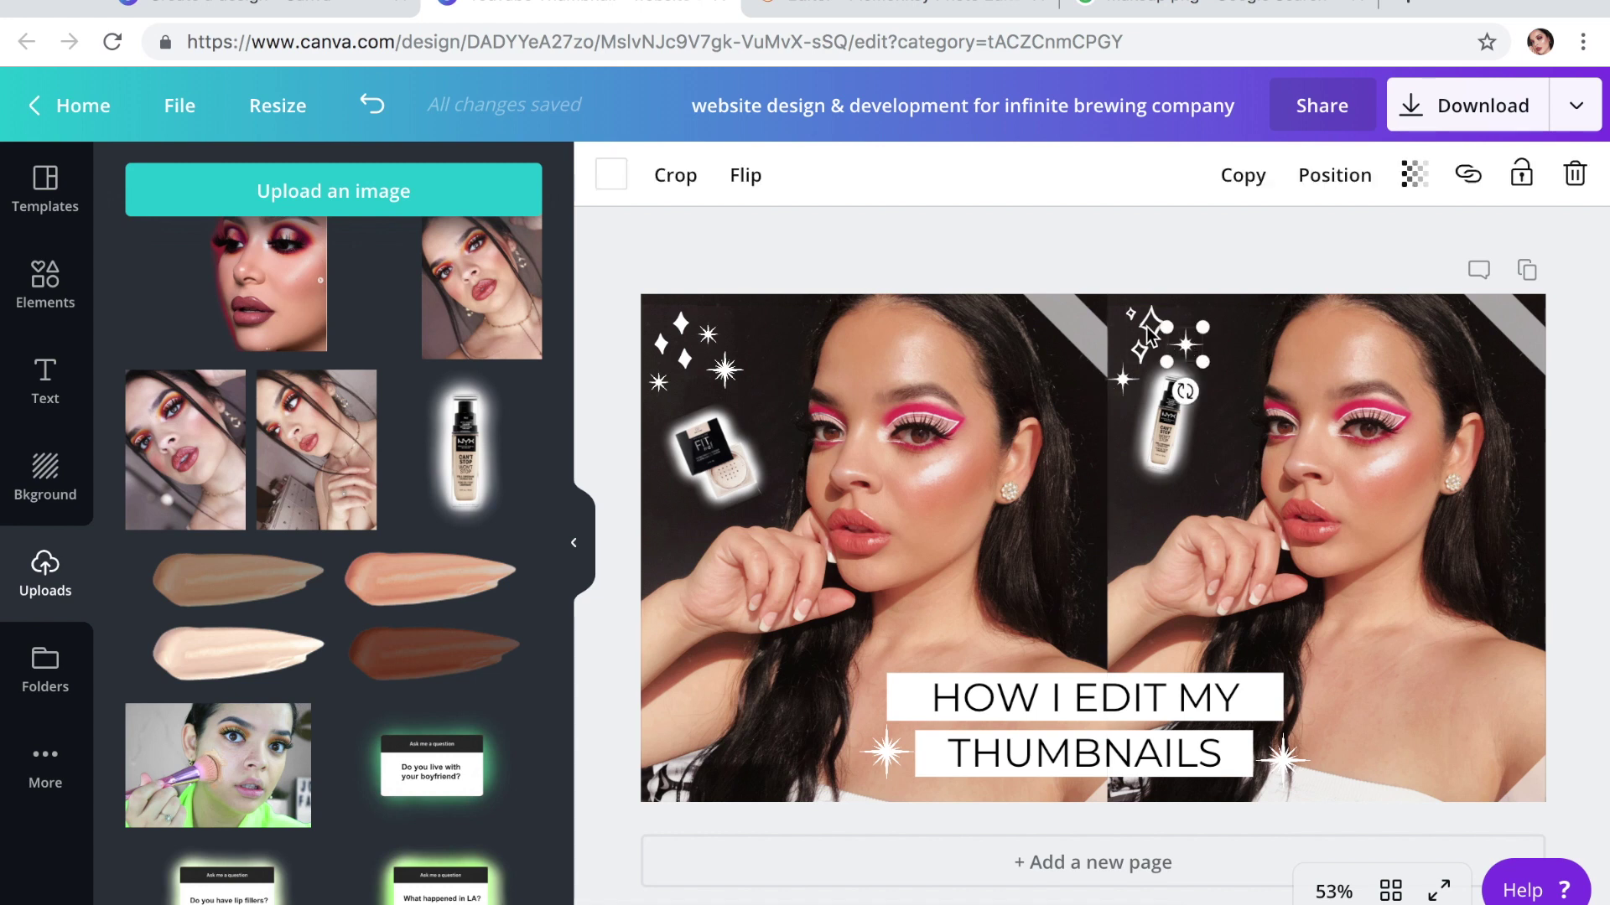
pyautogui.click(1015, 232)
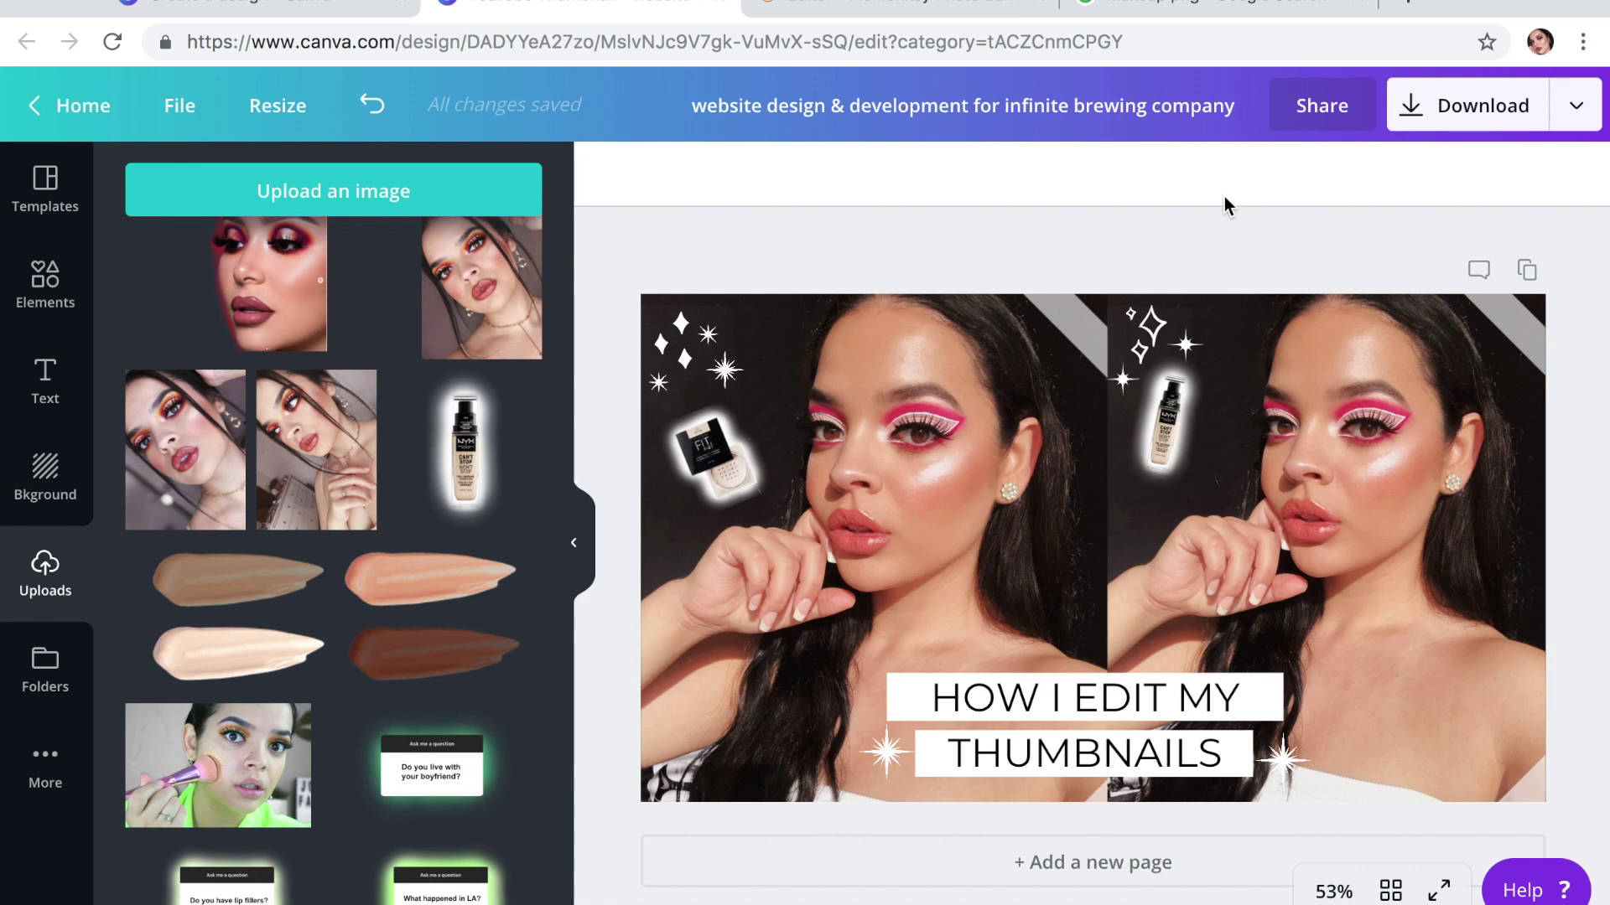
pyautogui.click(1480, 108)
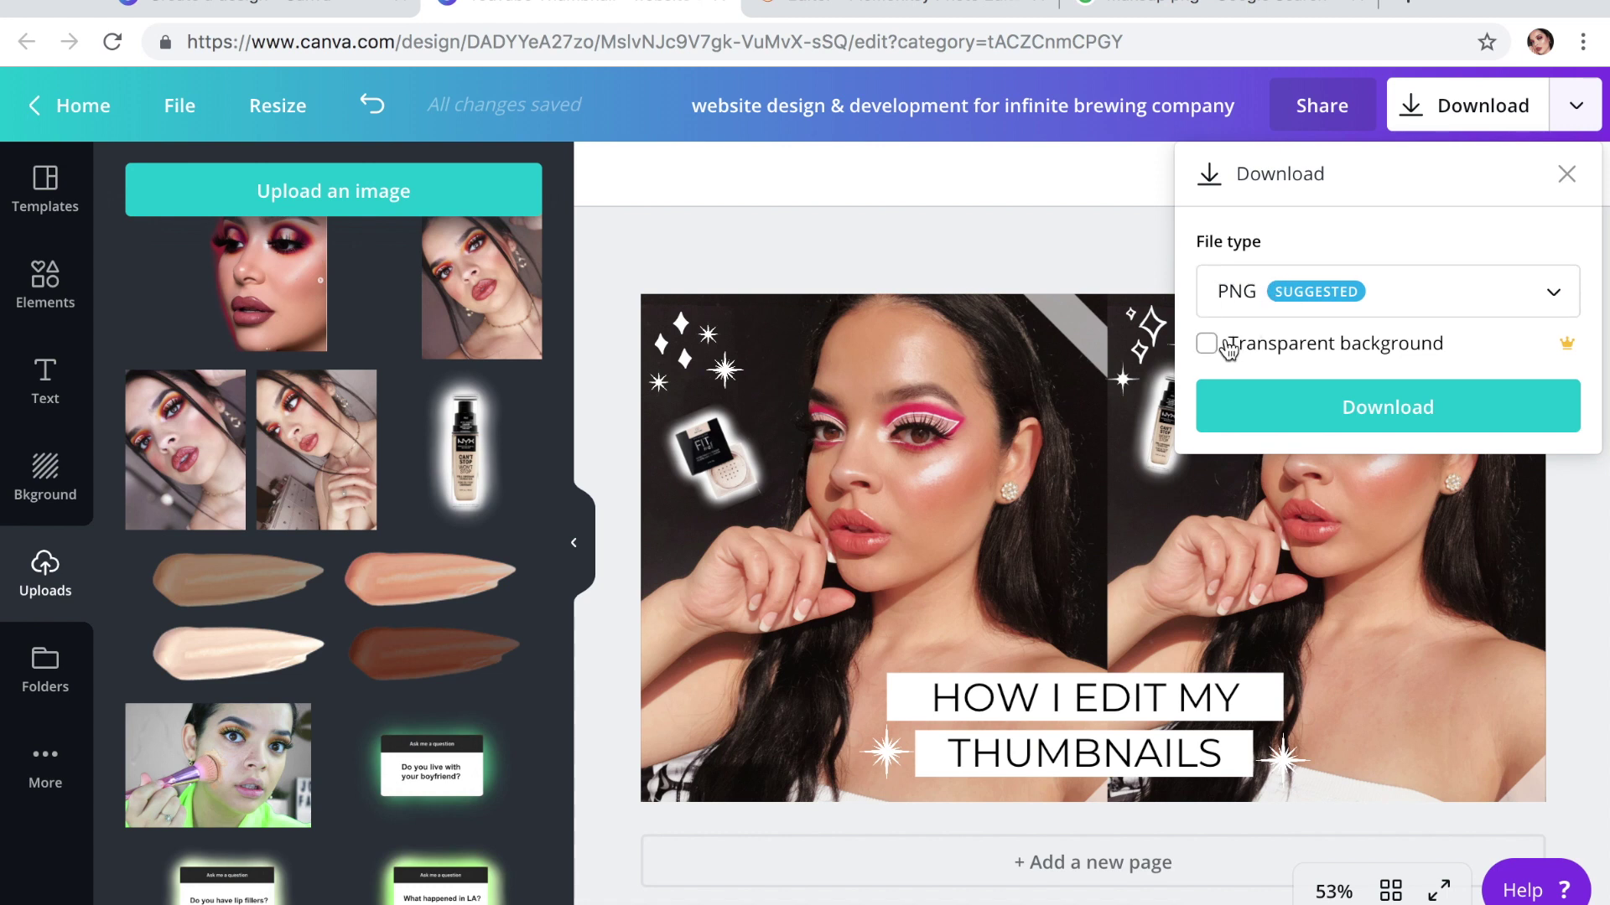
# - Download the thumbnail as a PNG file
pyautogui.click(1326, 417)
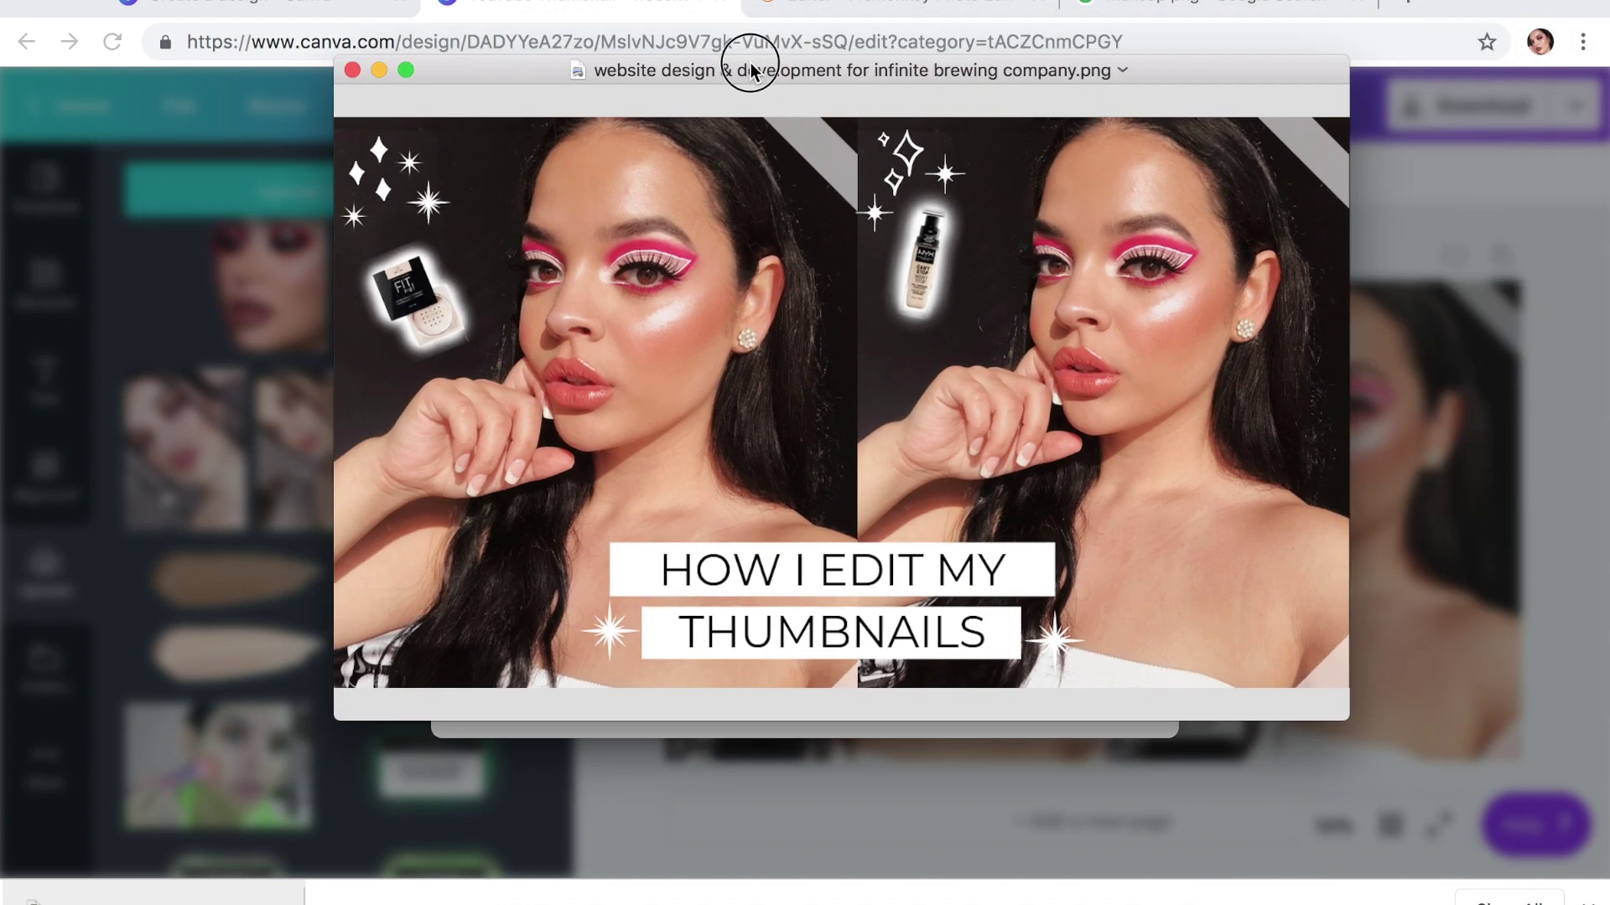
# - Rename the downloaded PNG to 'How To Edit Your Thumbnails' in Preview and close the window
pyautogui.moveTo(750, 69); pyautogui.dragTo(733, 118)
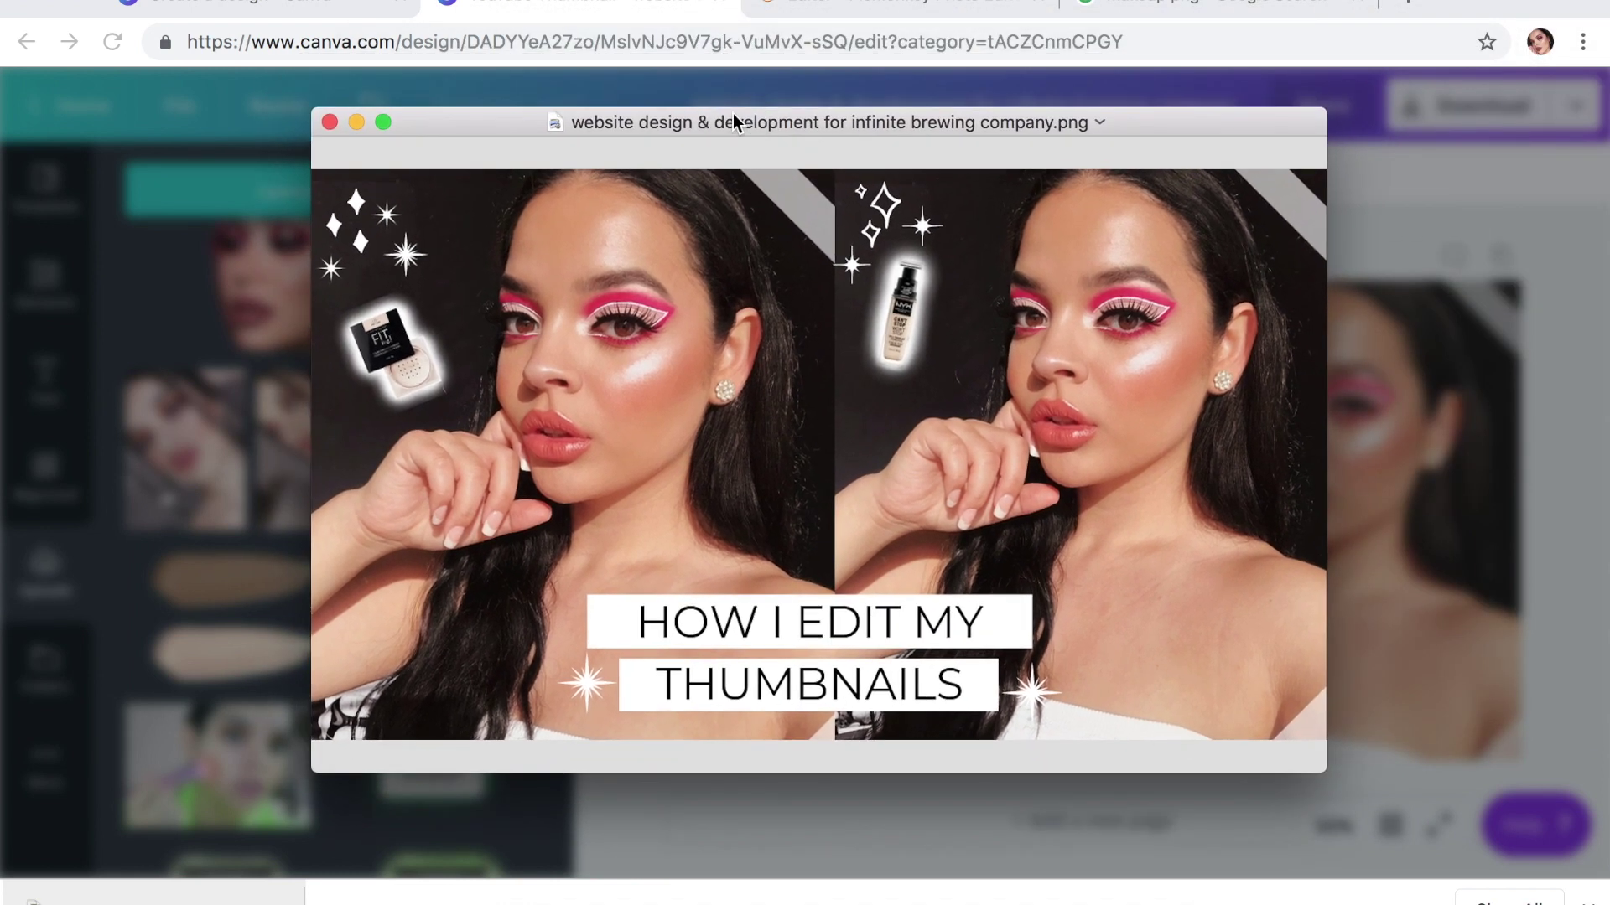
pyautogui.click(1099, 122)
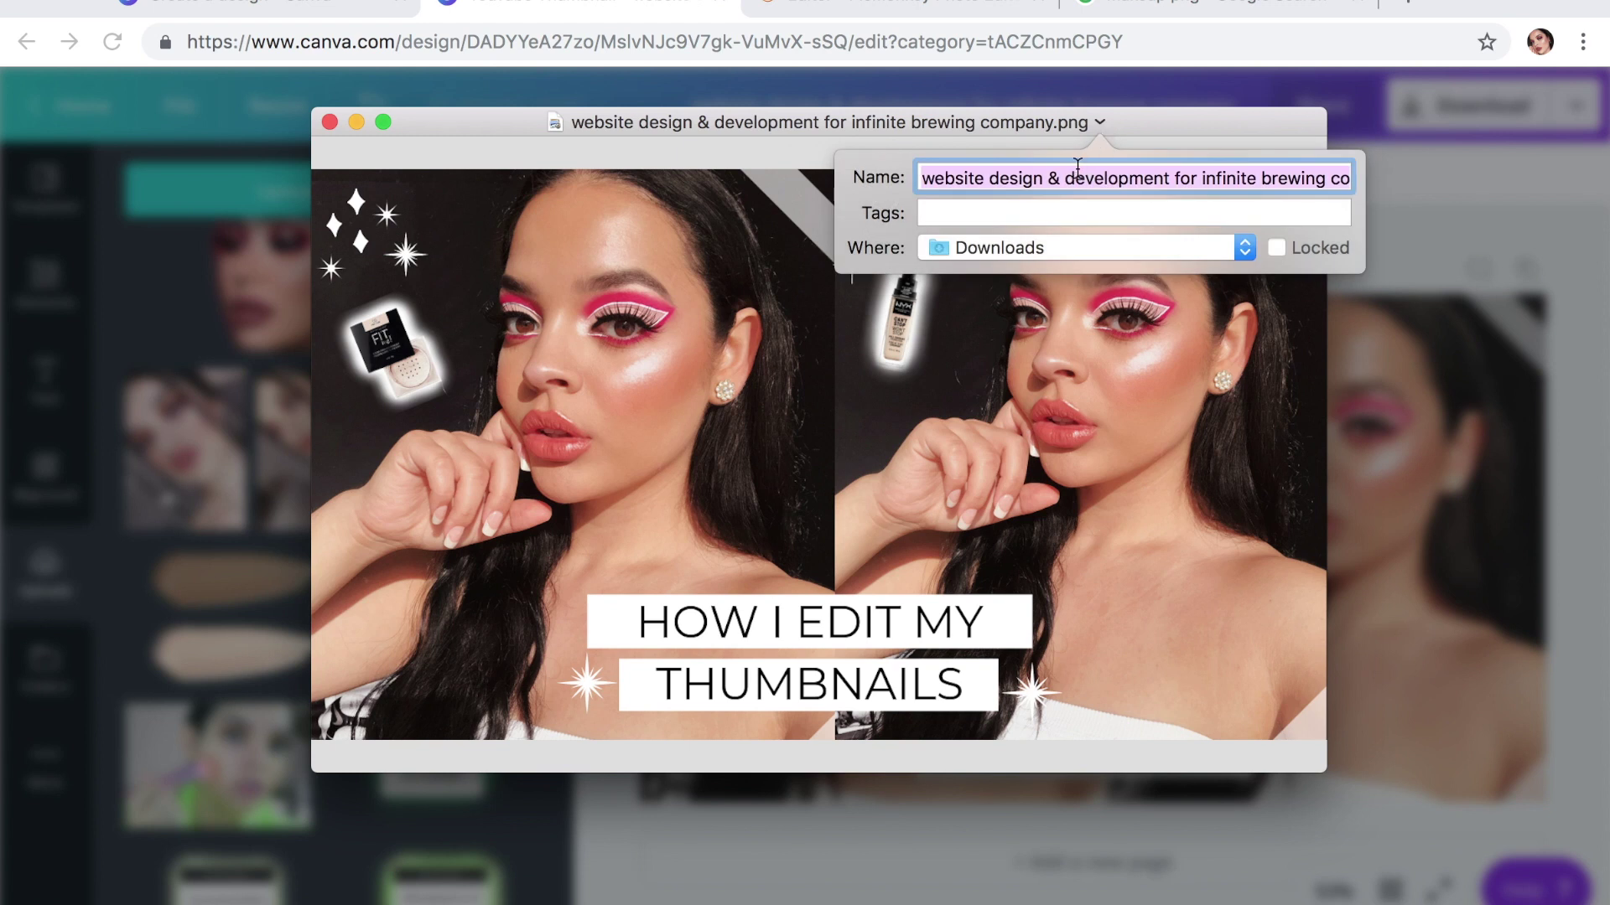
pyautogui.write('How')
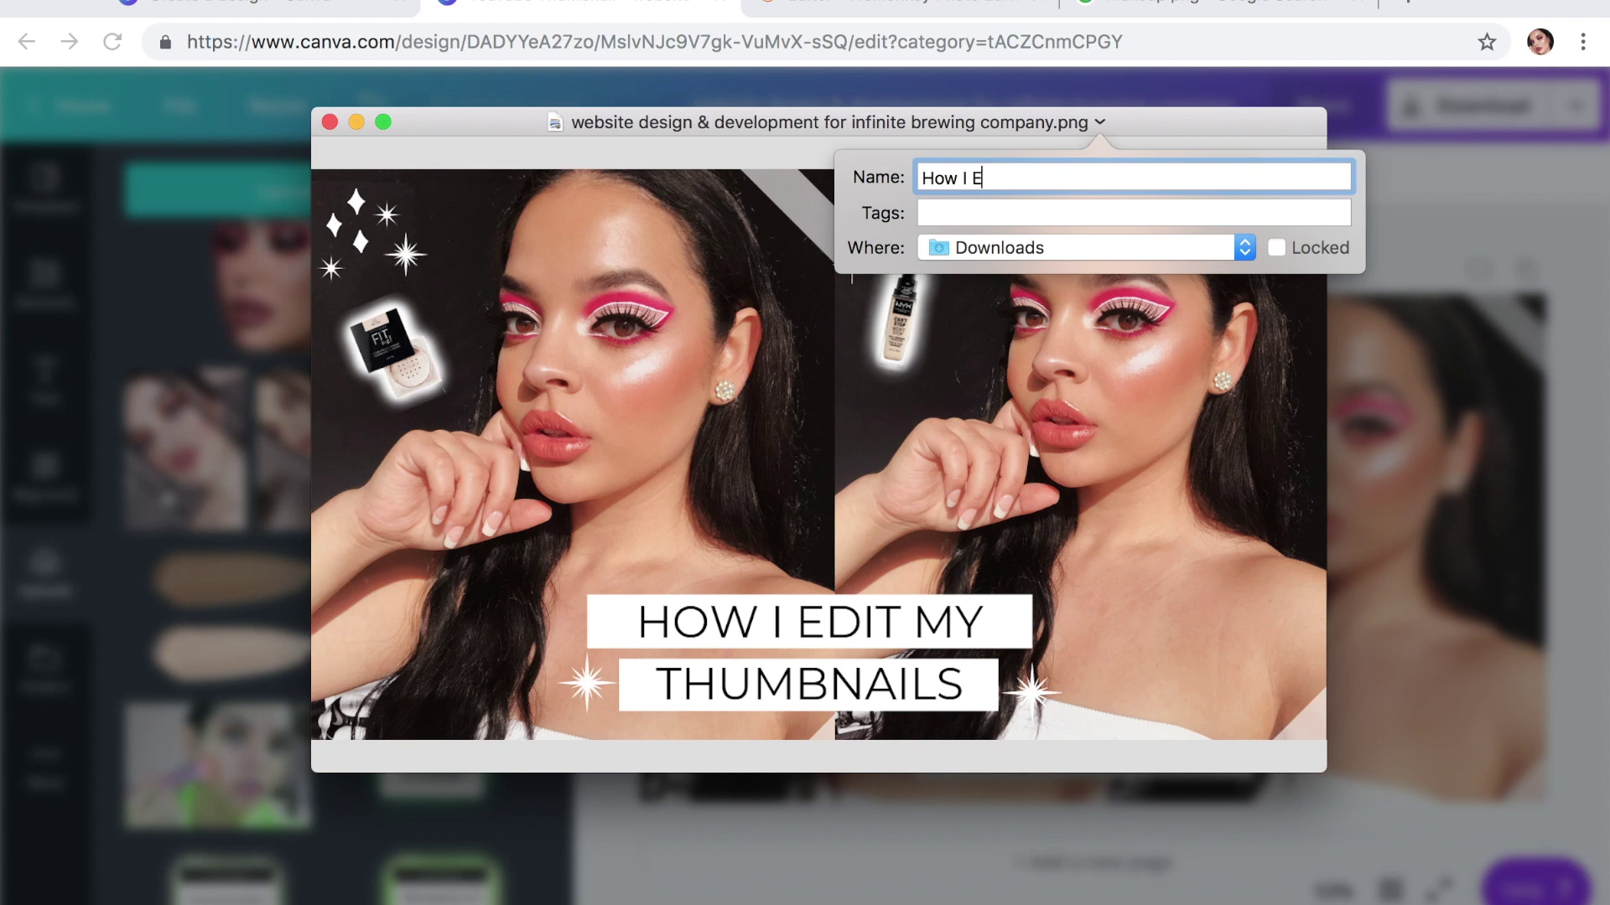
pyautogui.write('I Edit My Thumbnai')
pyautogui.tripleClick(1077, 176)
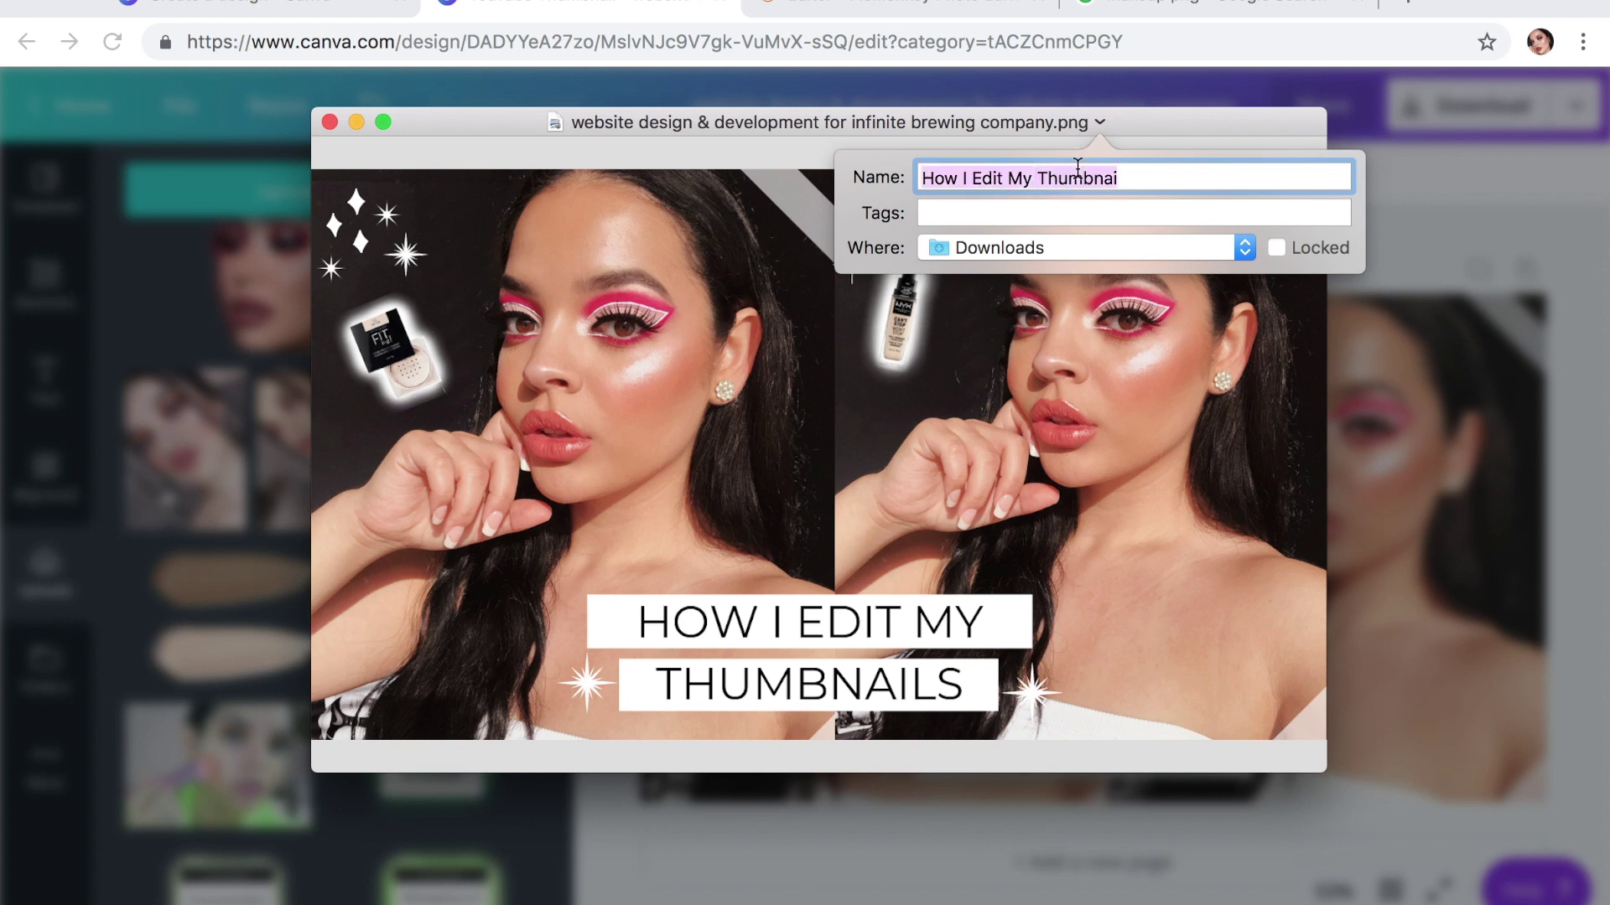
pyautogui.write('How To e')
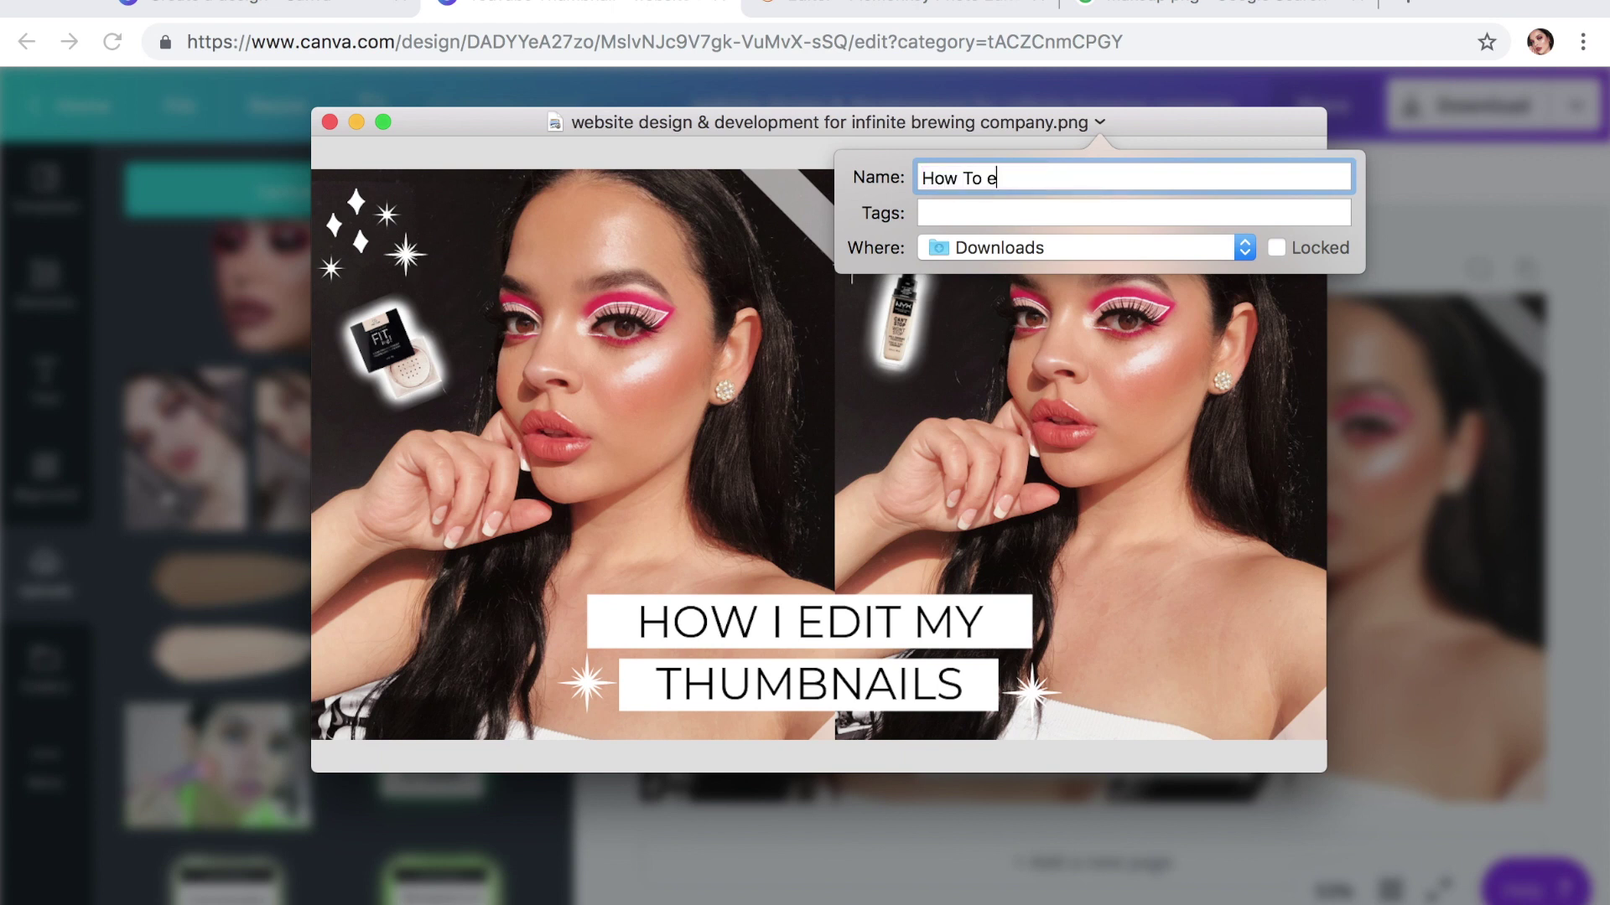
pyautogui.write('DIT')
pyautogui.press('BackSpace')
pyautogui.press('BackSpace')
pyautogui.press('BackSpace')
pyautogui.write('Edit Your Thumbnails')
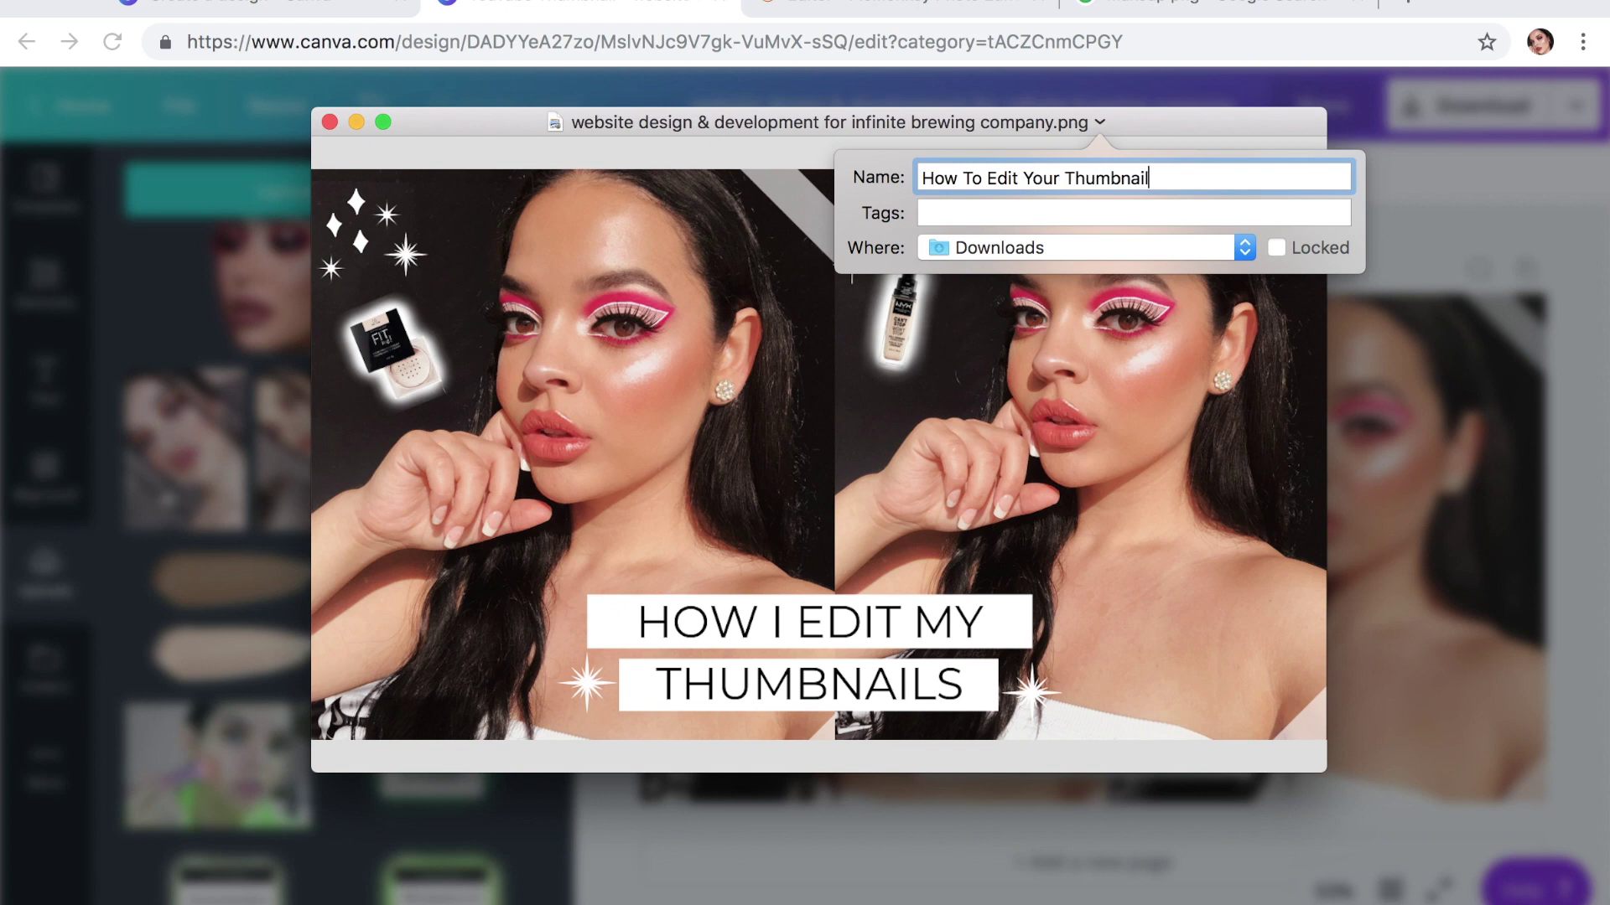
pyautogui.press('Return')
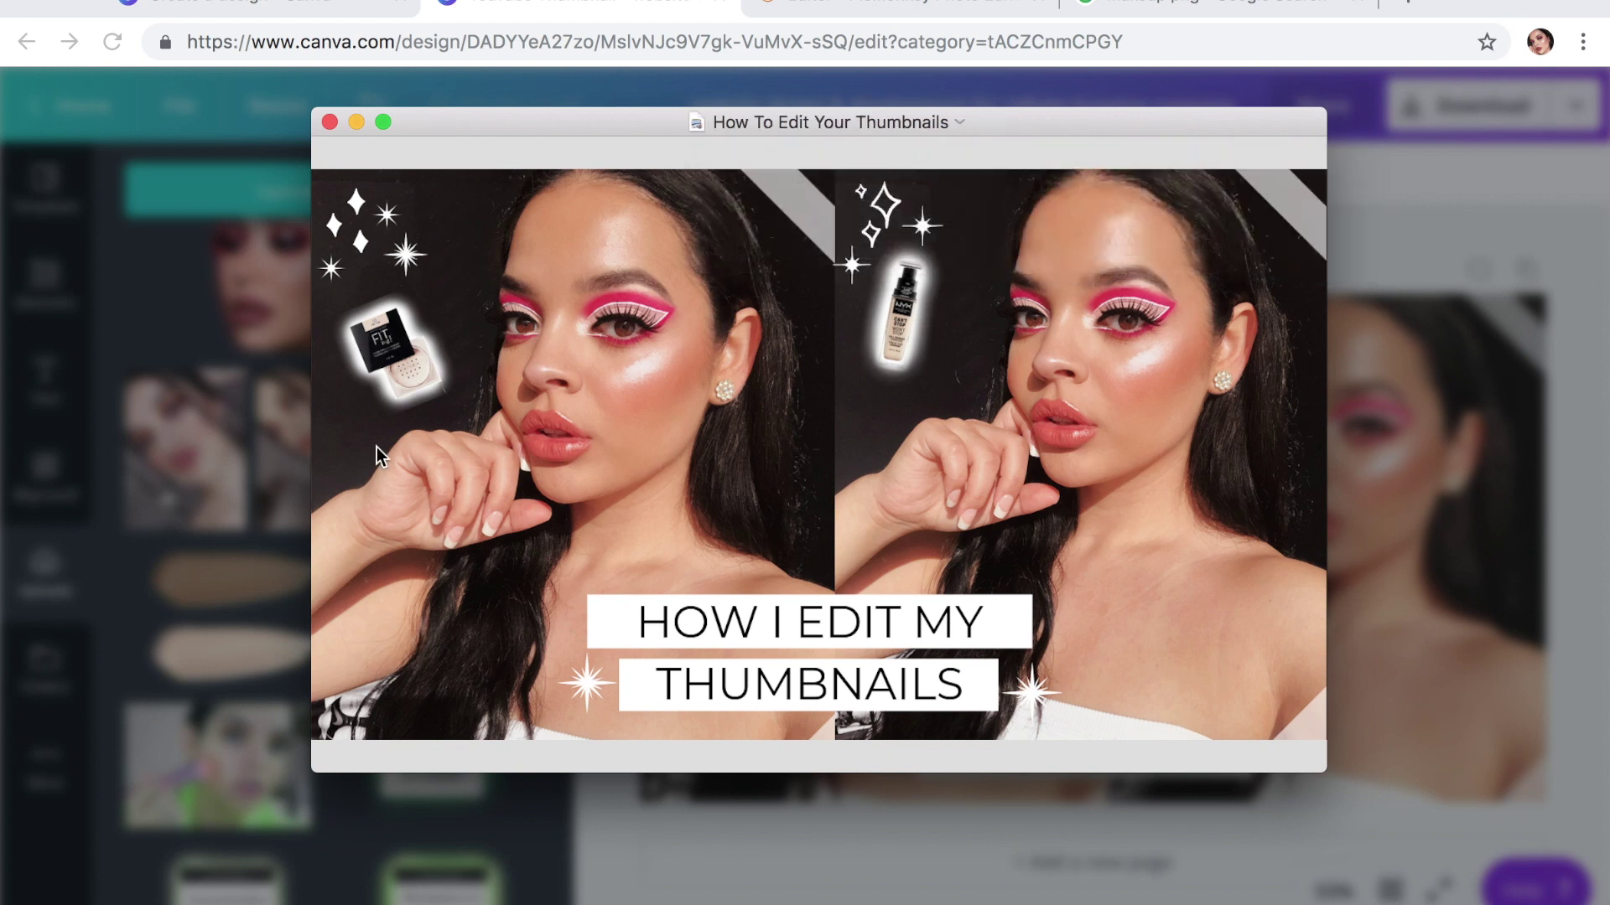
pyautogui.click(329, 122)
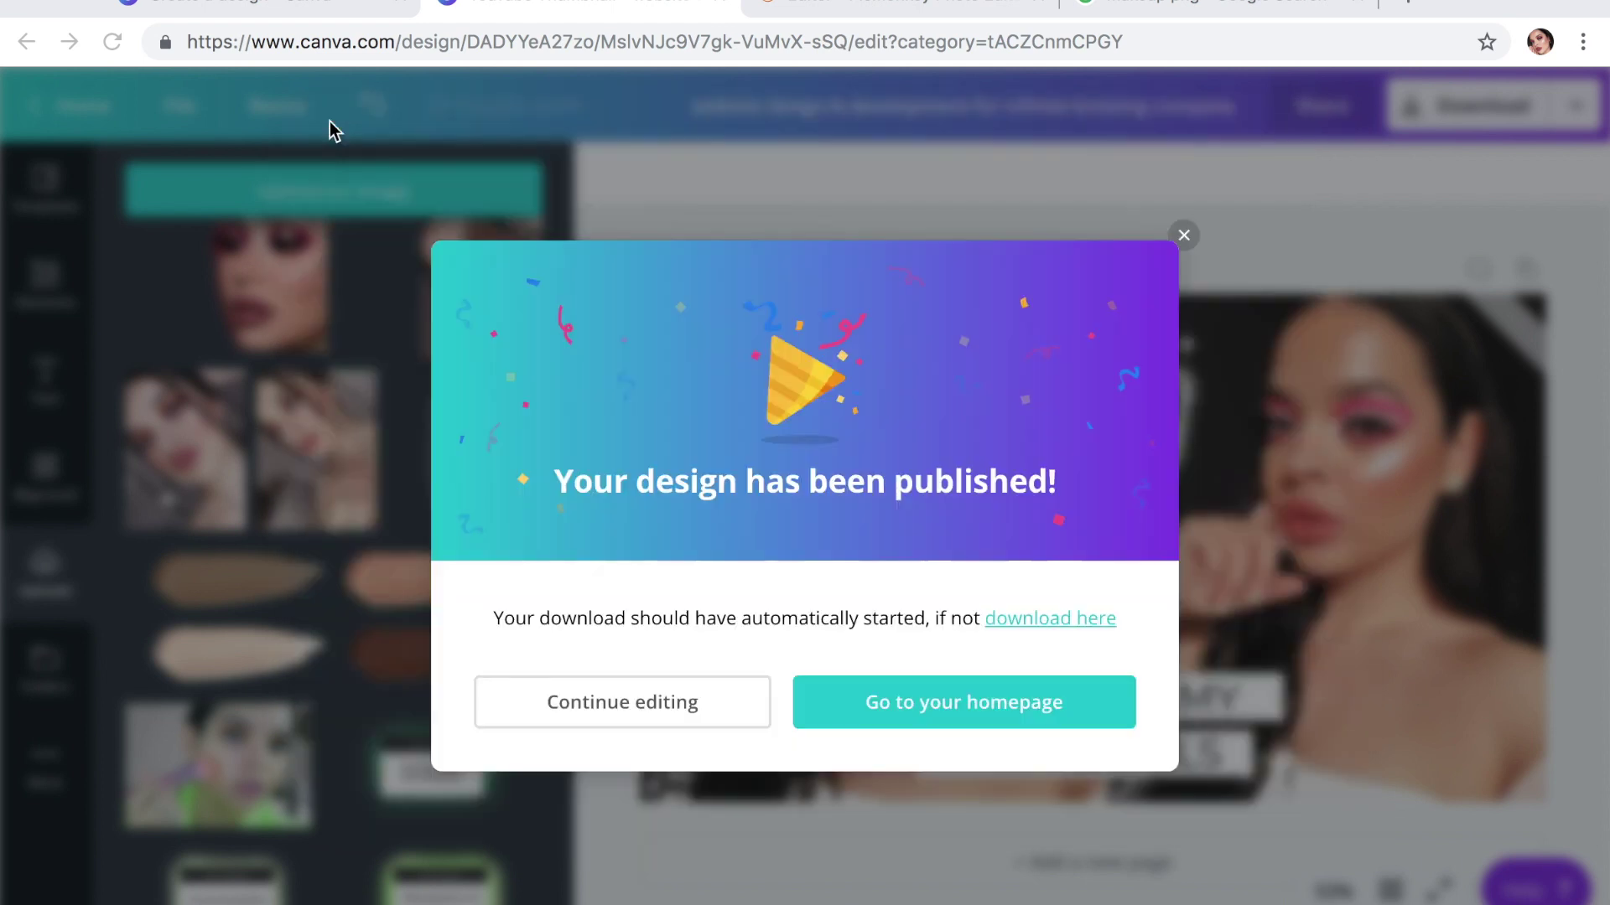
# - Dismiss Canva's 'Your design has been published!' message
pyautogui.click(1183, 236)
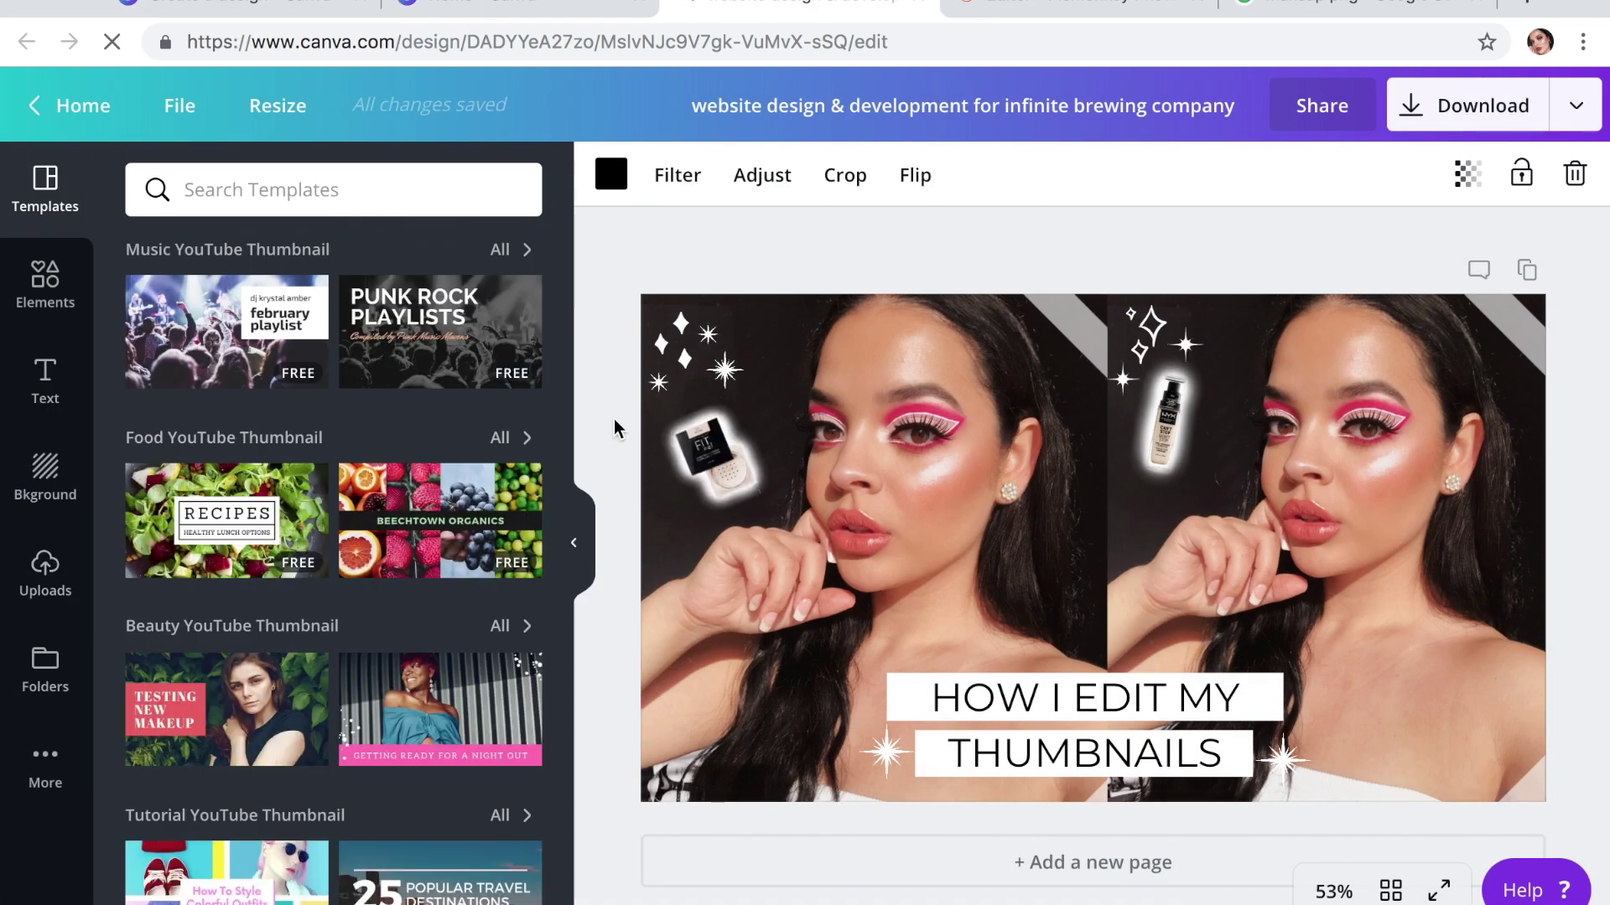